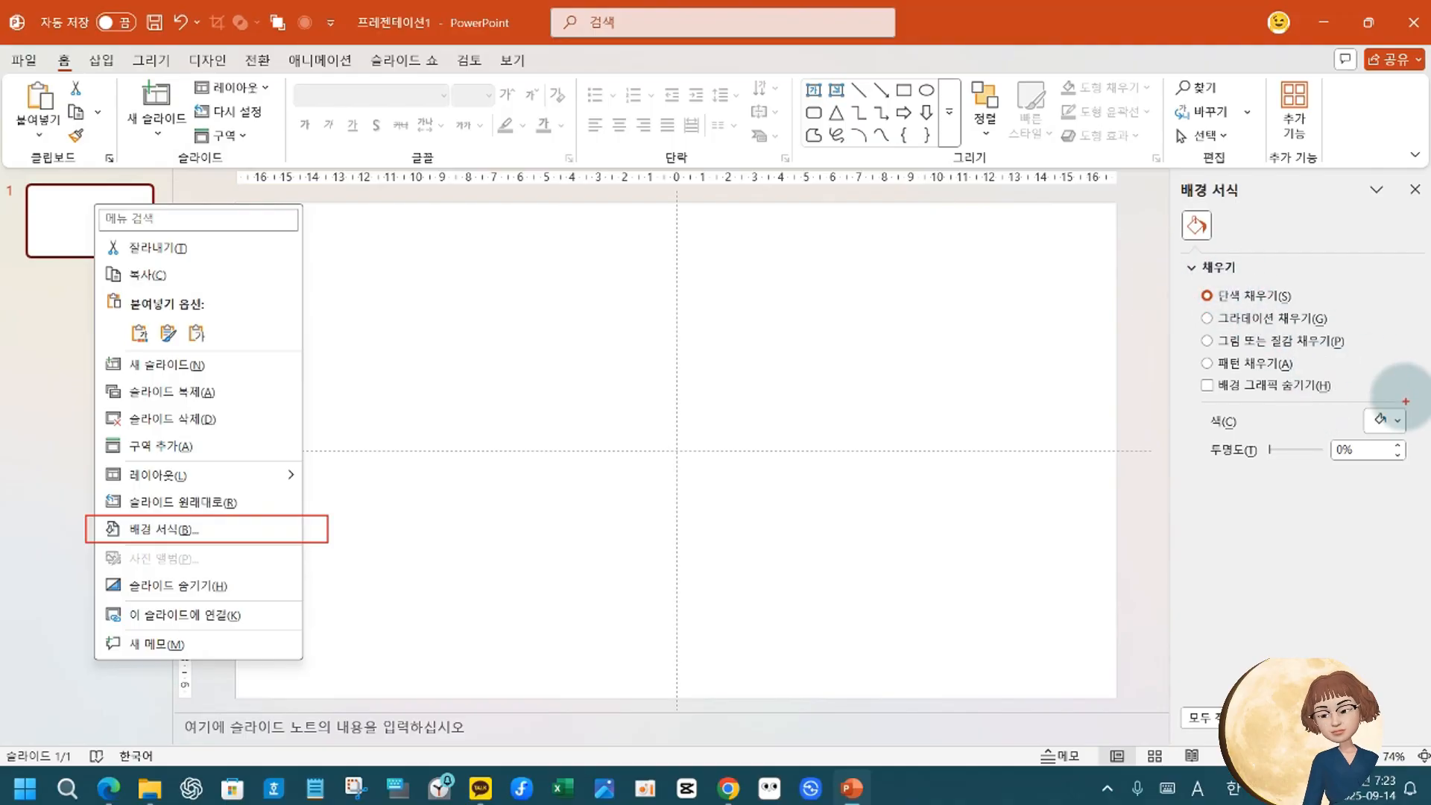
Fill the slide background with solid black.
key(Escape)
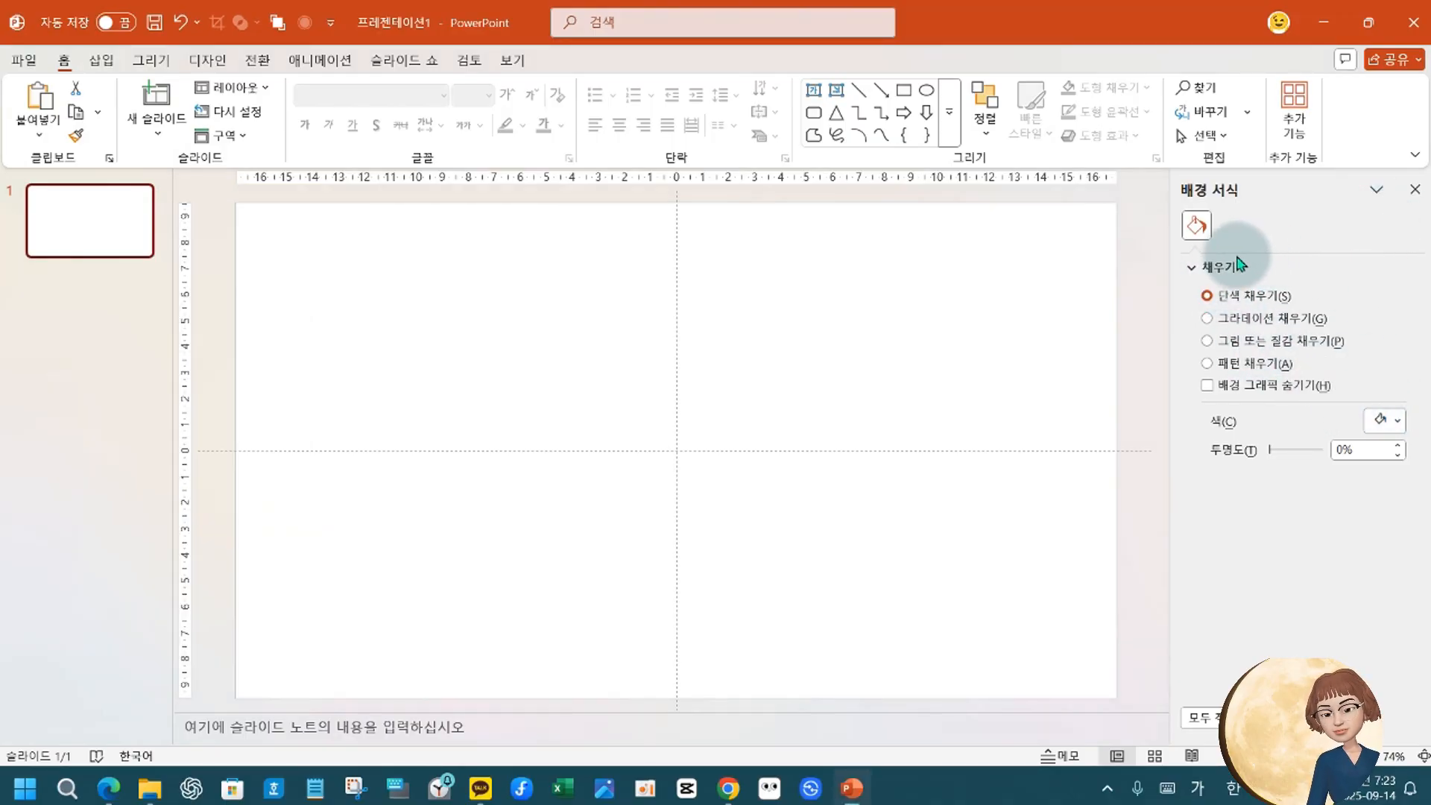
key(ctrl+2)
mouse_move(1174, 166)
mouse_down()
mouse_move(1196, 185)
mouse_move(1185, 745)
mouse_move(1429, 747)
mouse_up()
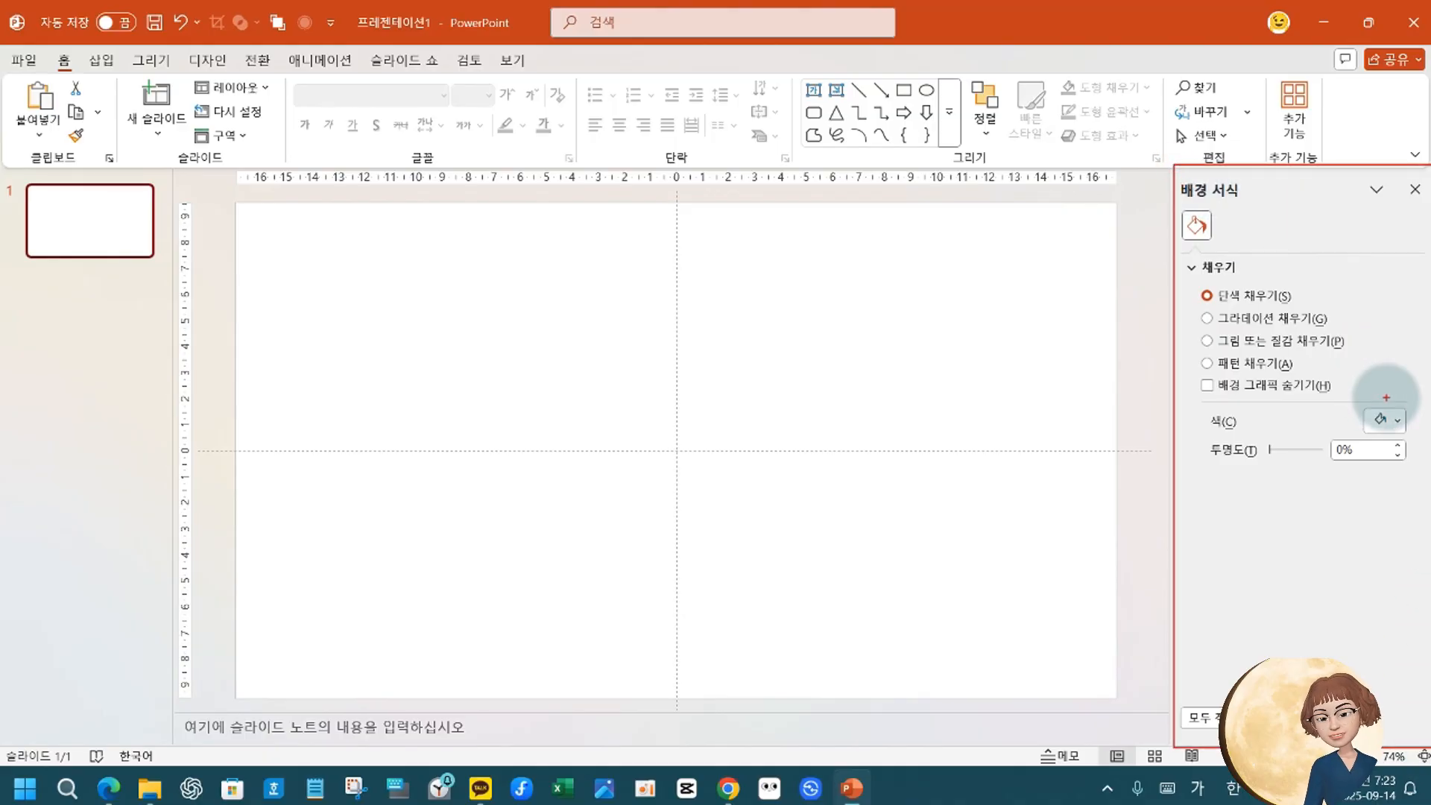
drag(1386, 397, 1395, 434)
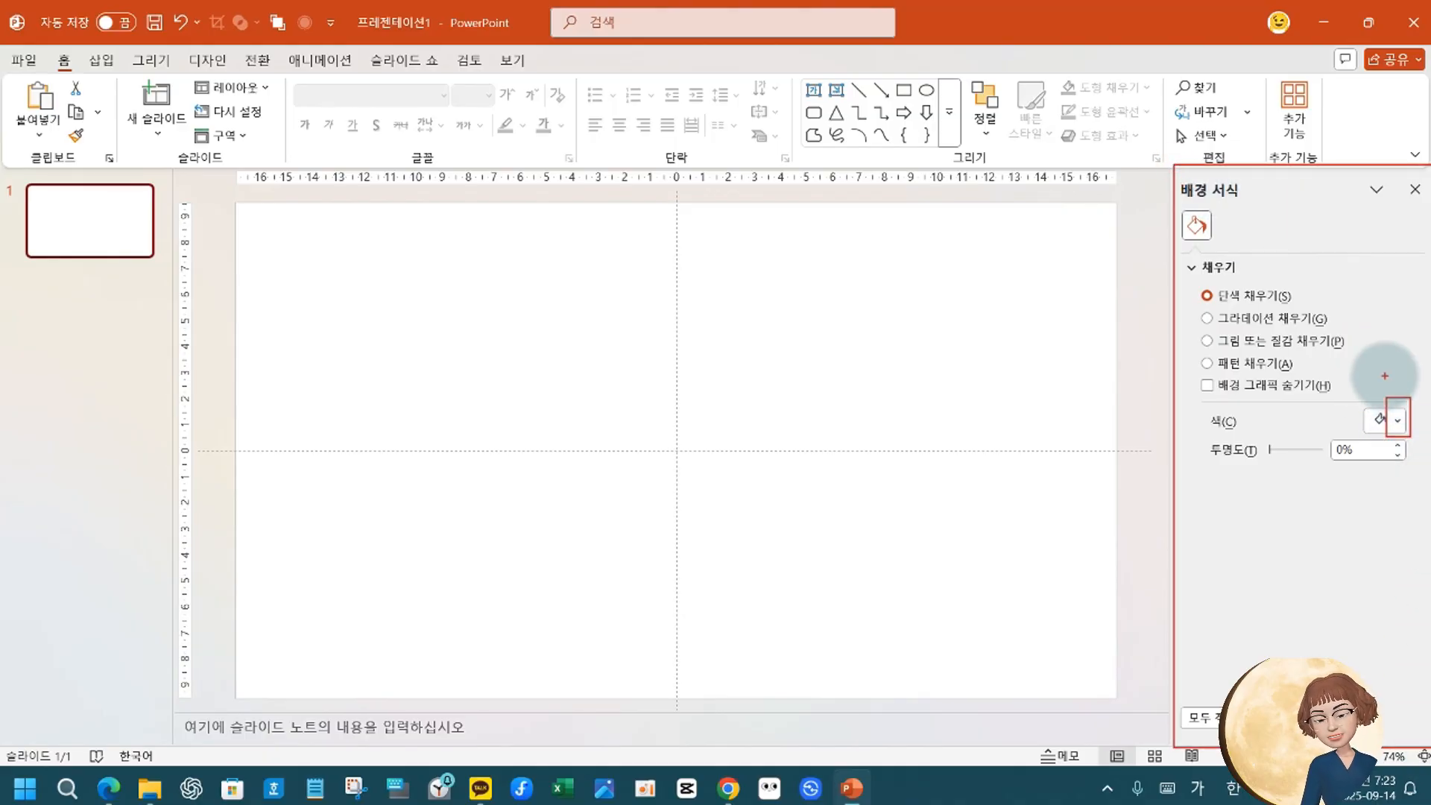
mouse_move(1385, 376)
mouse_down()
mouse_move(1399, 406)
mouse_move(1419, 358)
mouse_up()
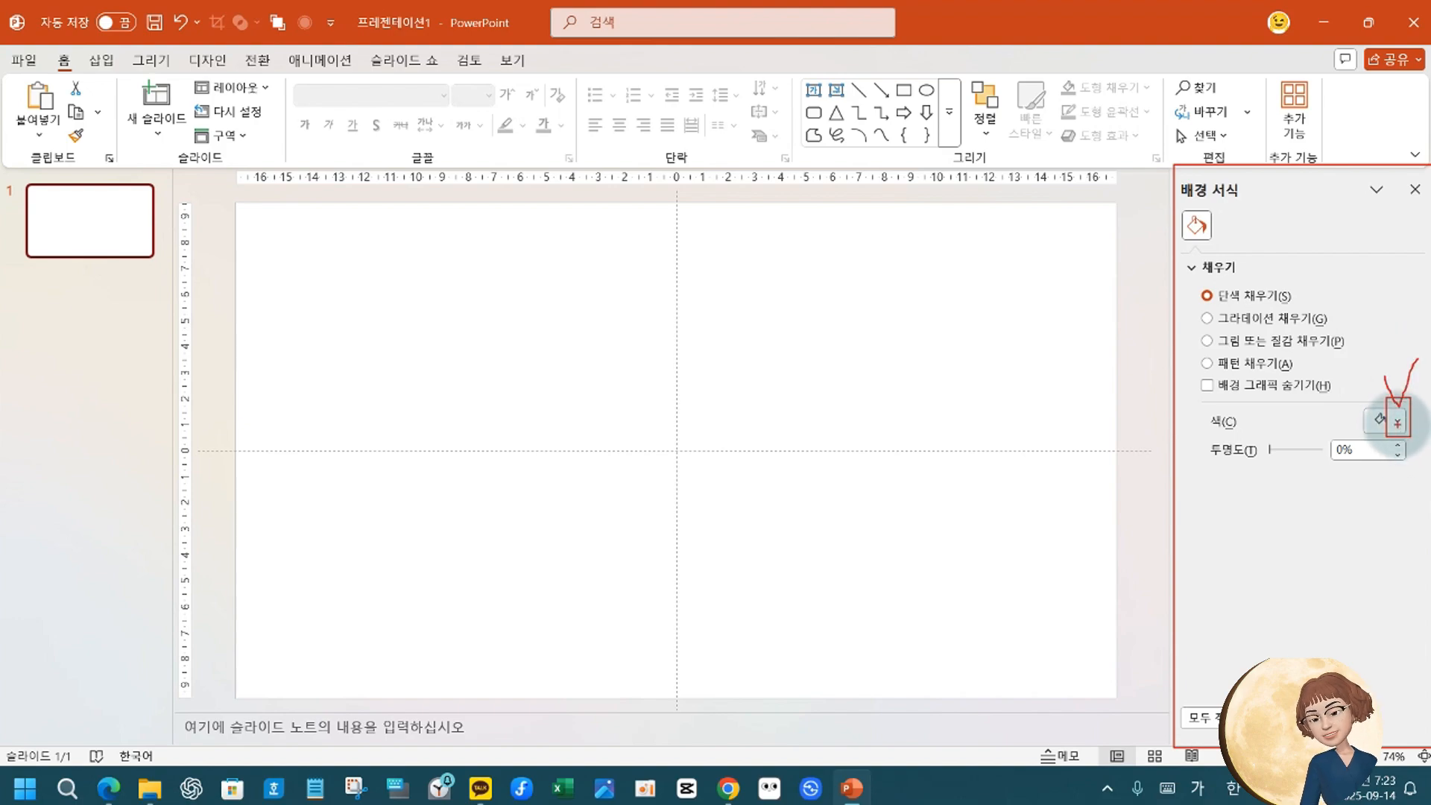
click(1398, 424)
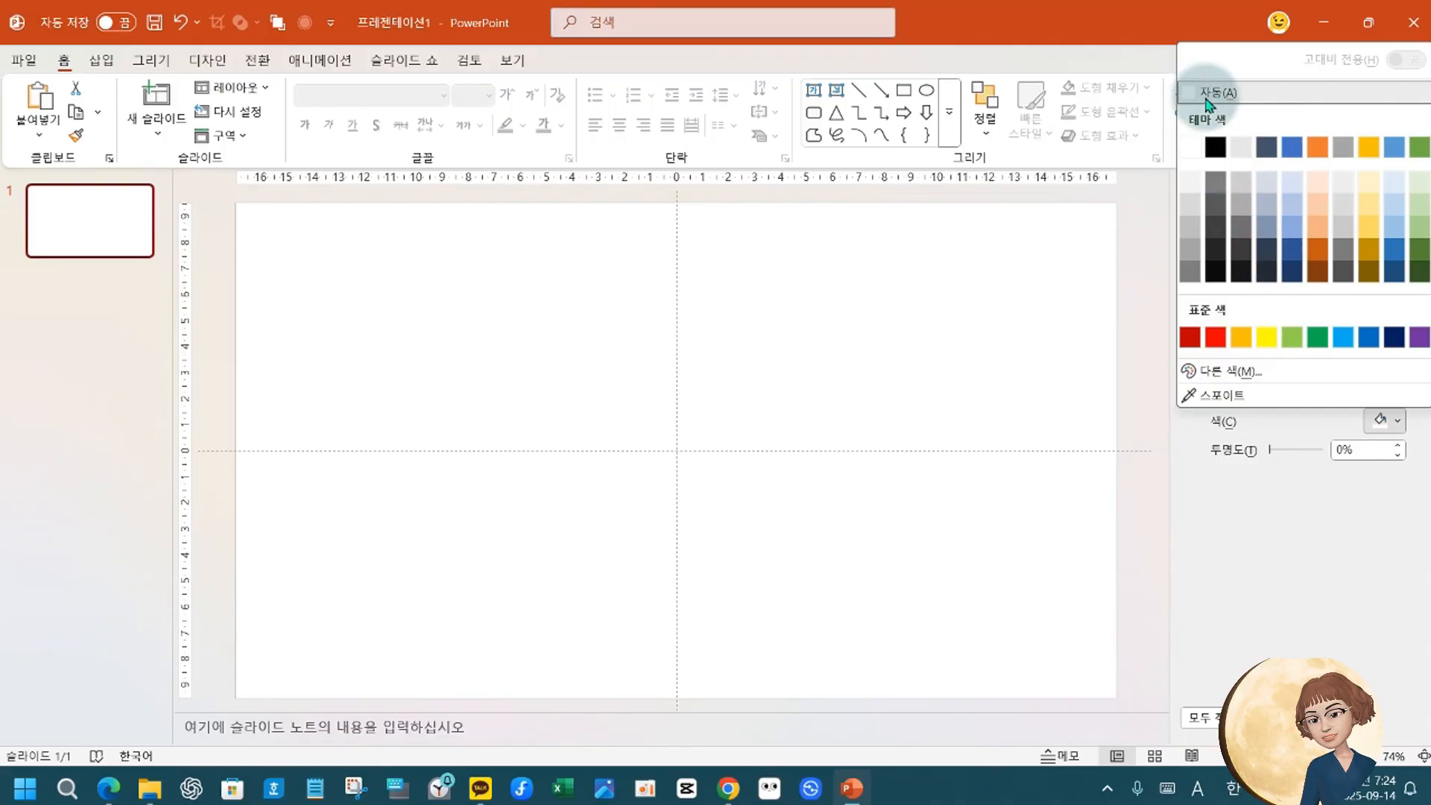
click(1215, 148)
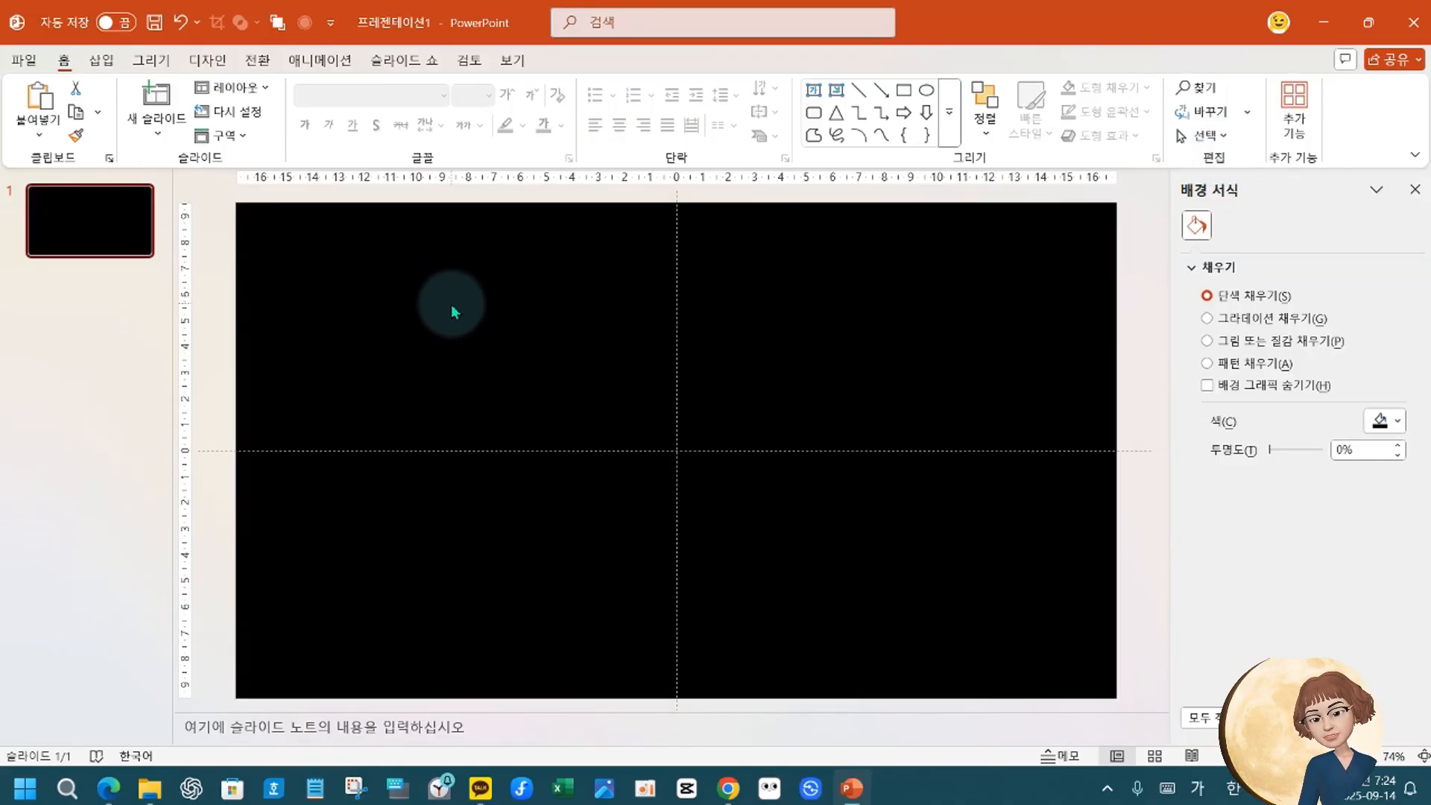
Start inserting a picture from this device and browse to the 25년 발표회 folder in the documents.
click(101, 60)
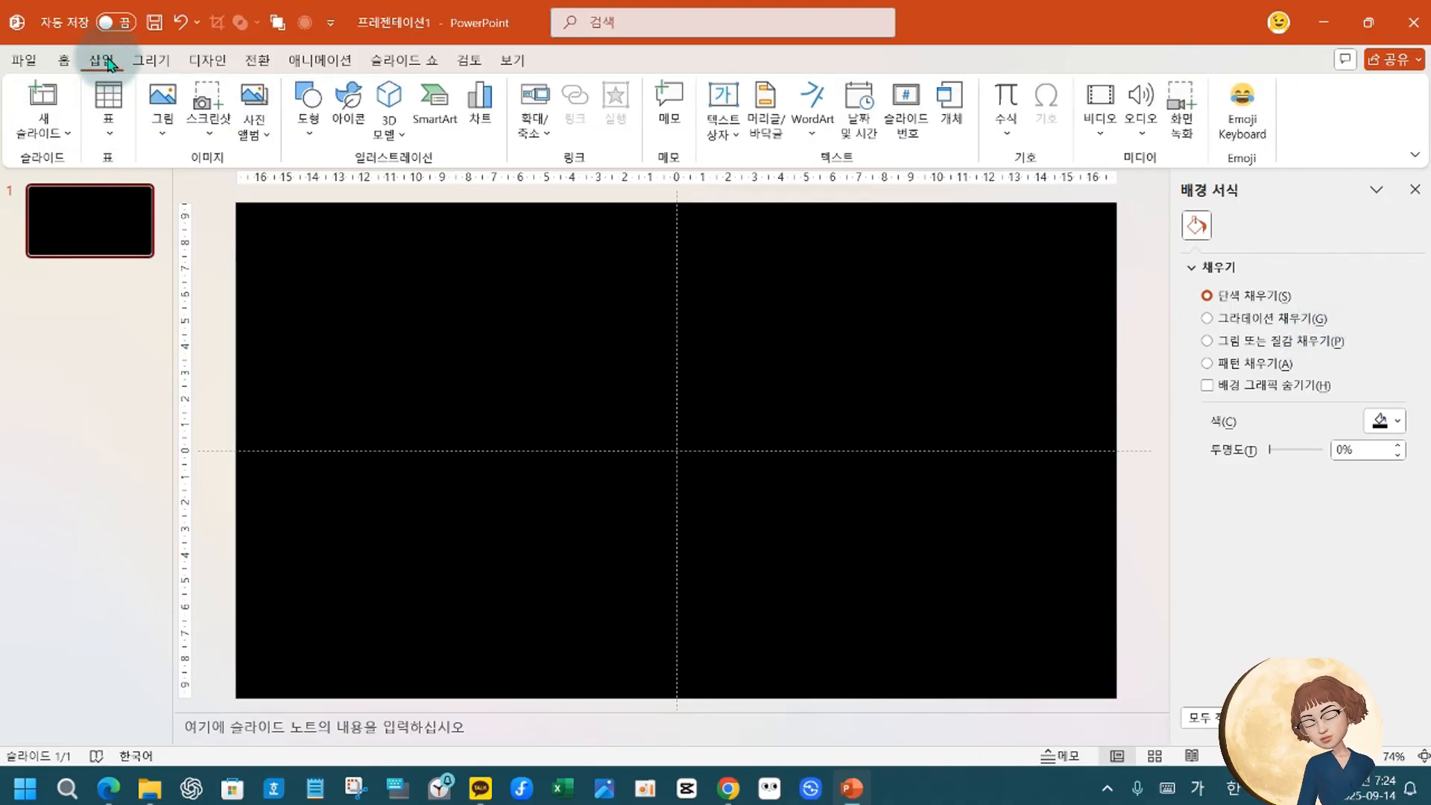
click(171, 103)
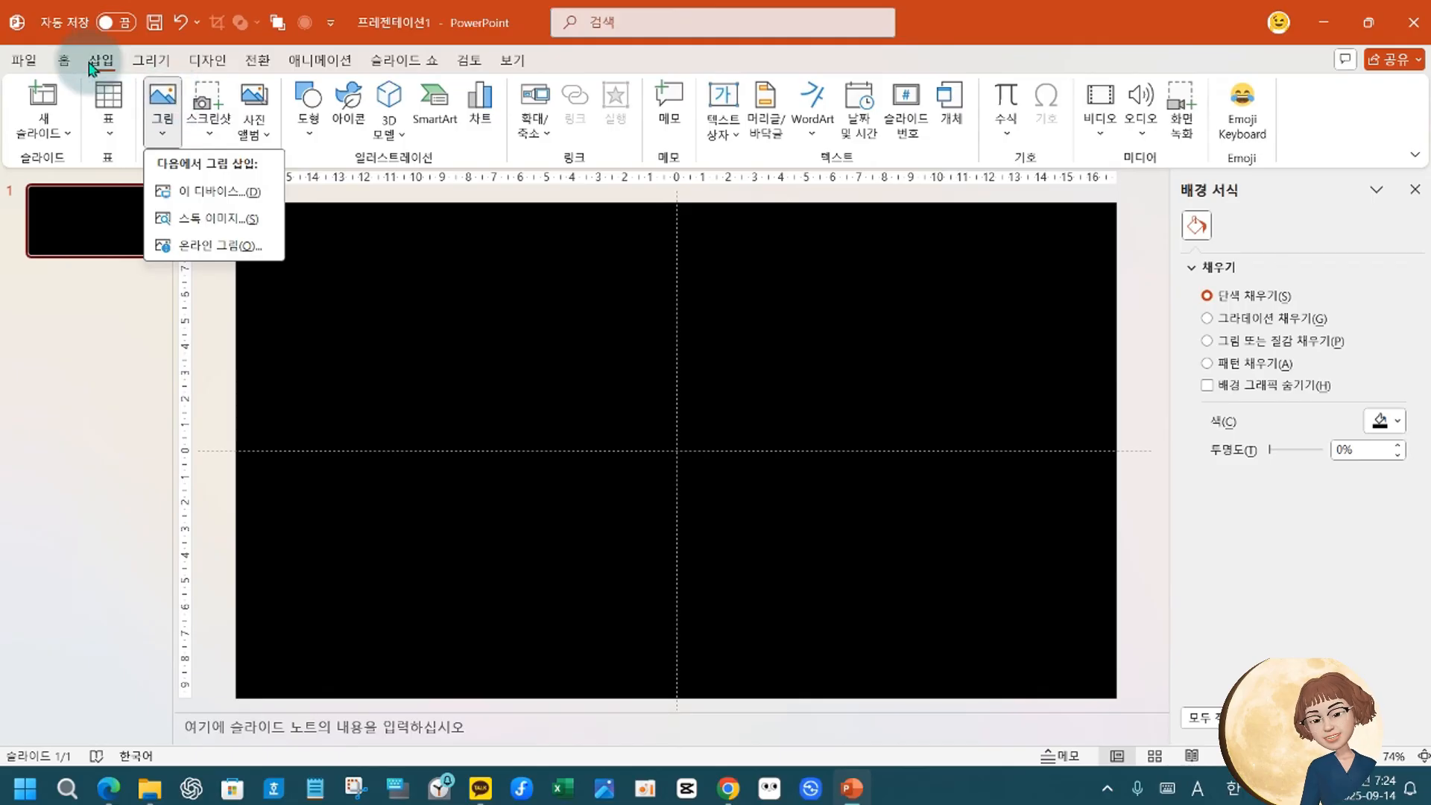
click(219, 194)
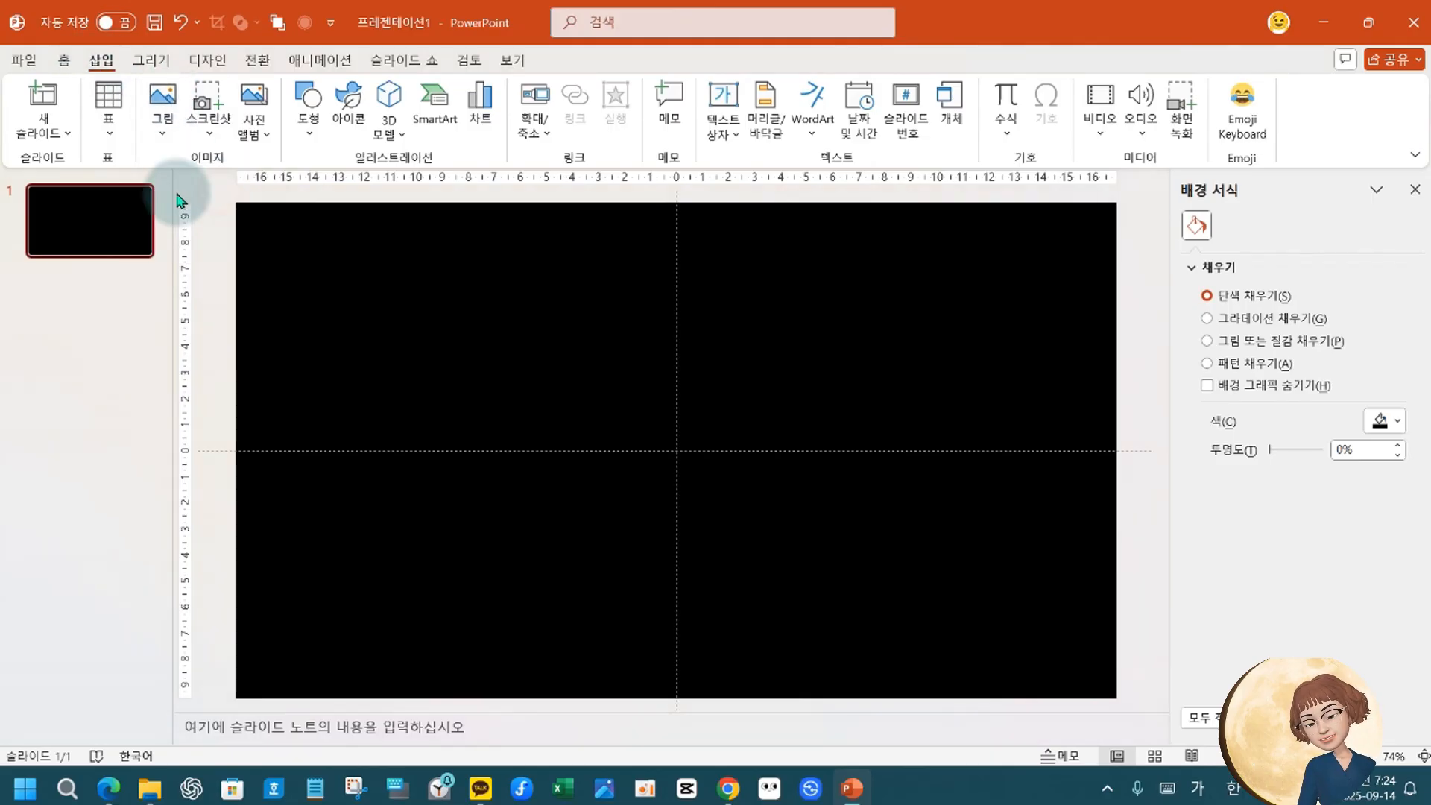
scroll(177, 122, up, 4)
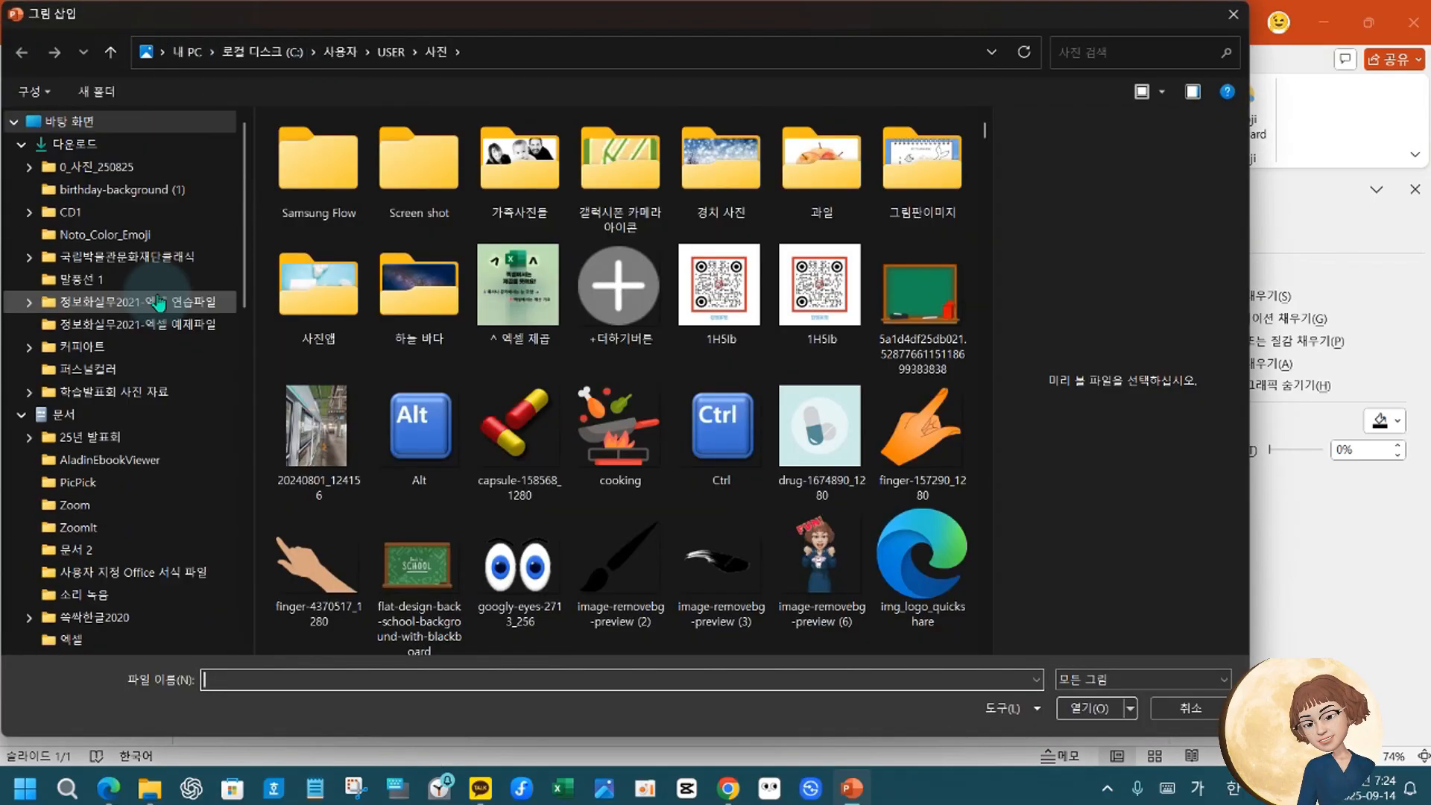
click(98, 149)
scroll(123, 153, down, 5)
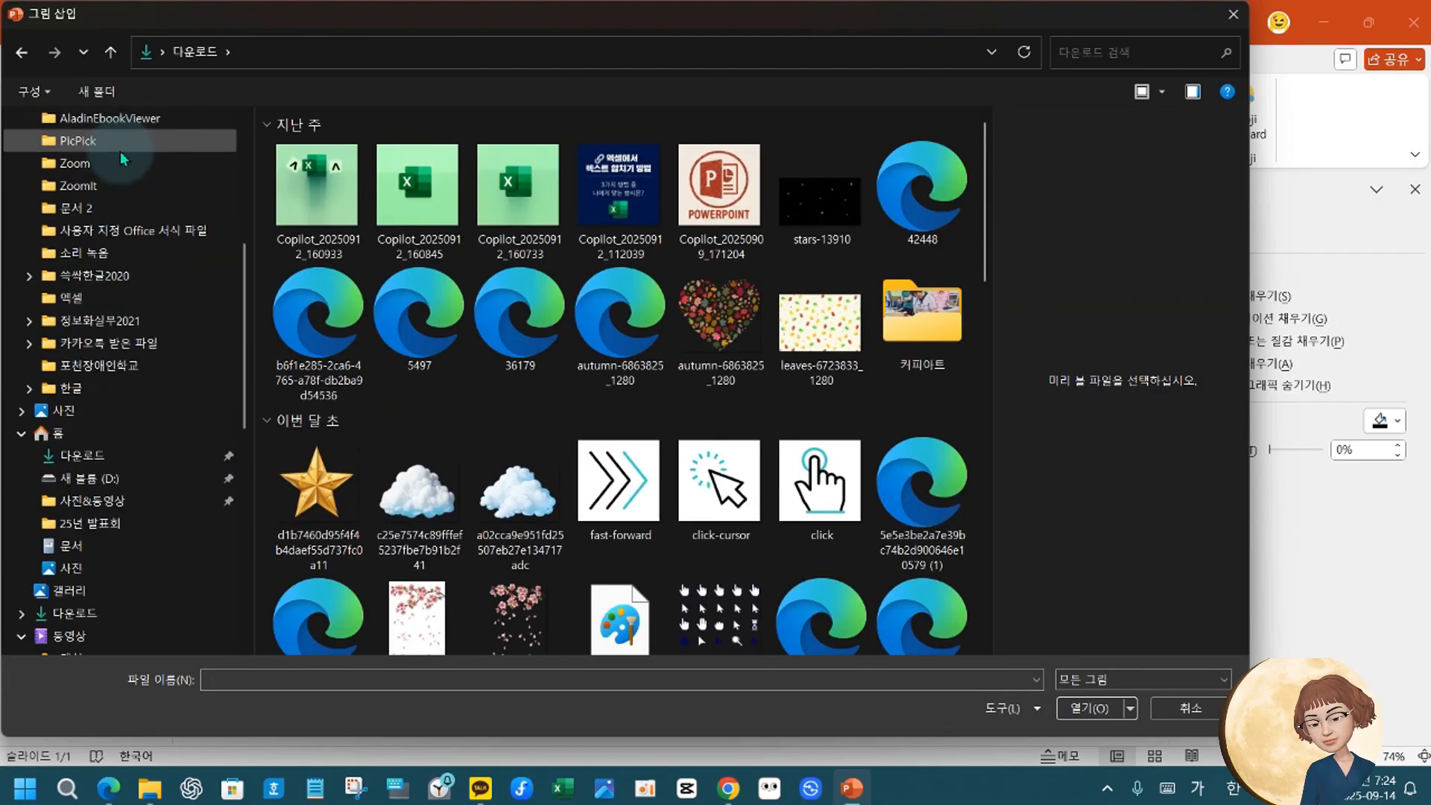
click(121, 148)
scroll(167, 297, up, 5)
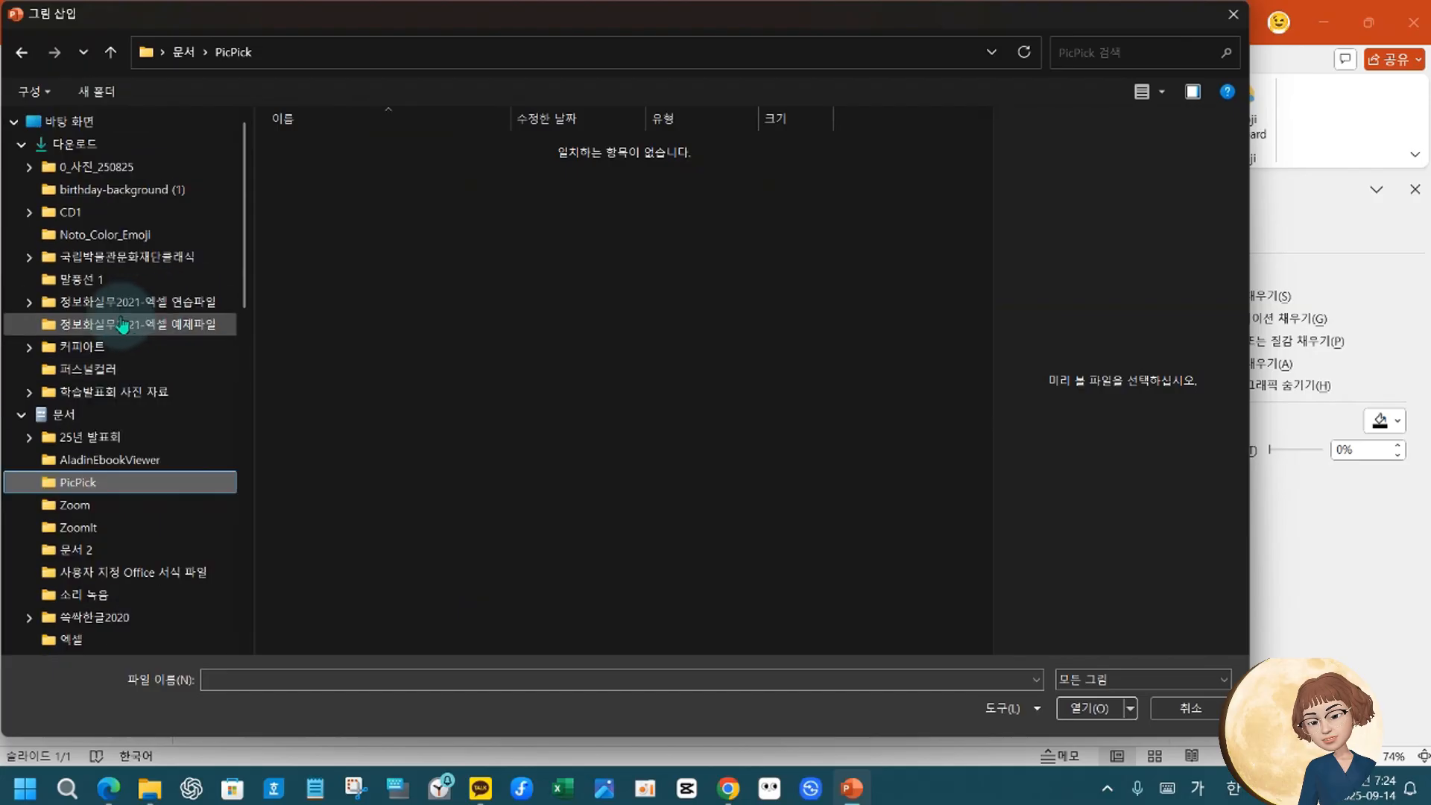
click(91, 437)
double_click(305, 175)
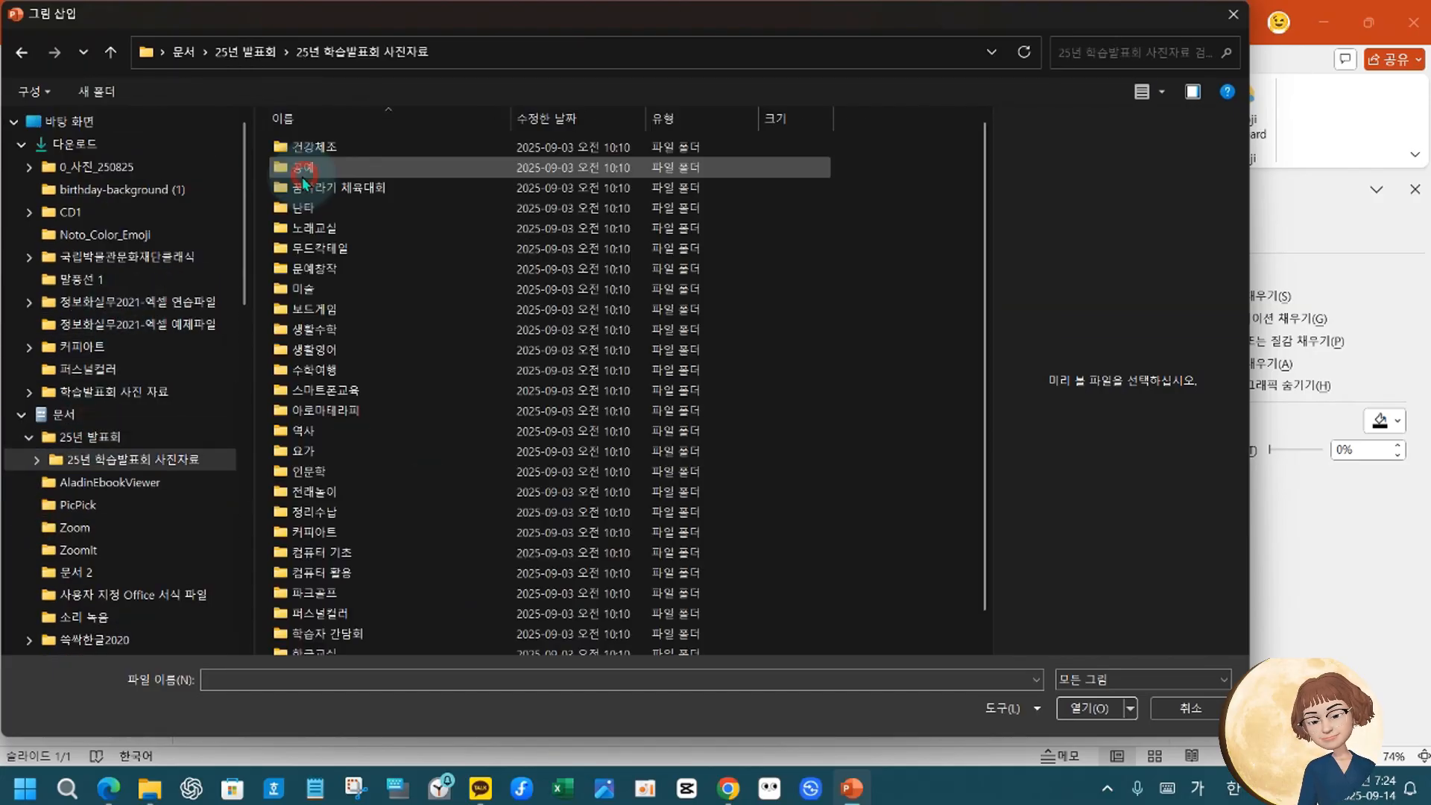
click(109, 52)
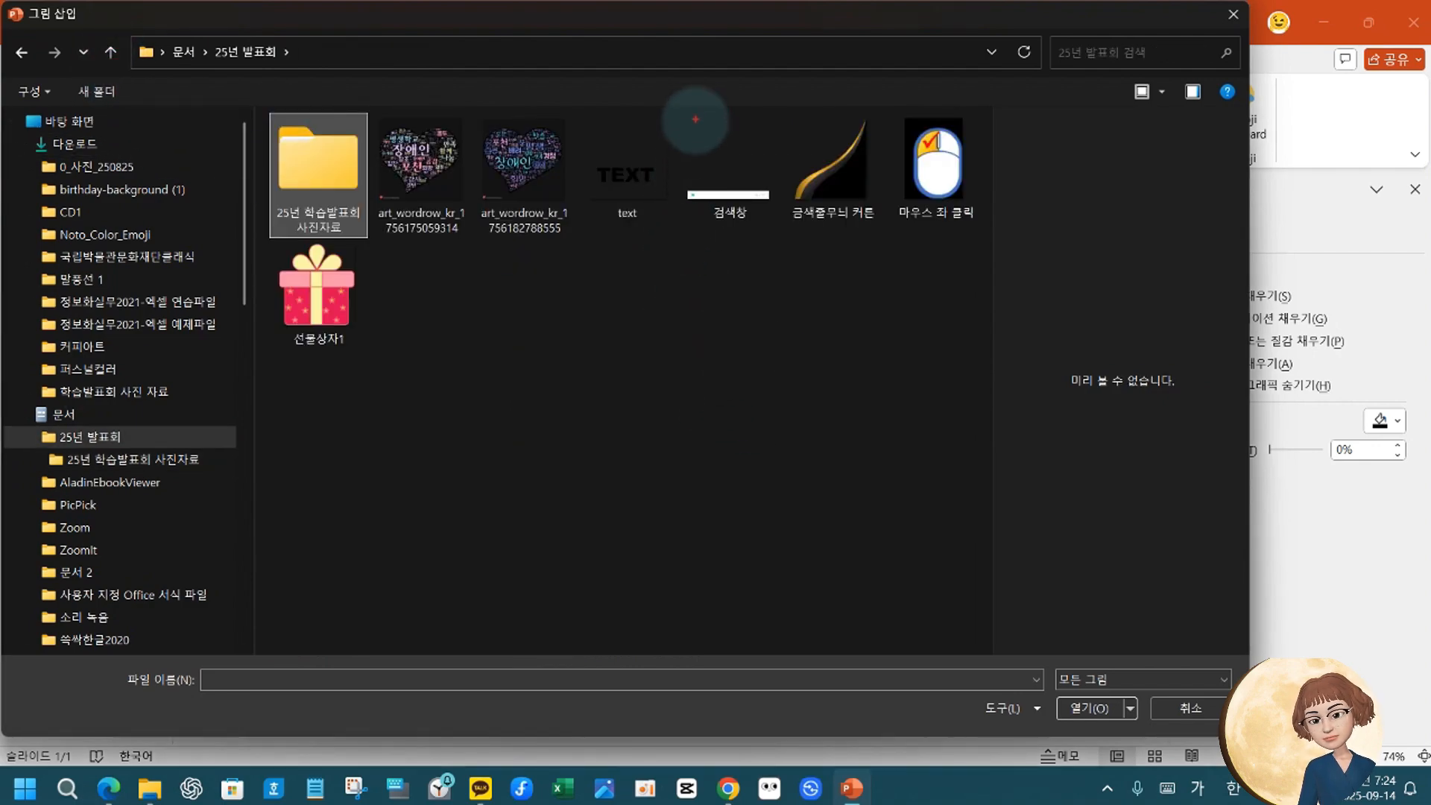
Insert the 검색창 image from the 25년 발표회 folder onto the slide.
drag(678, 113, 777, 301)
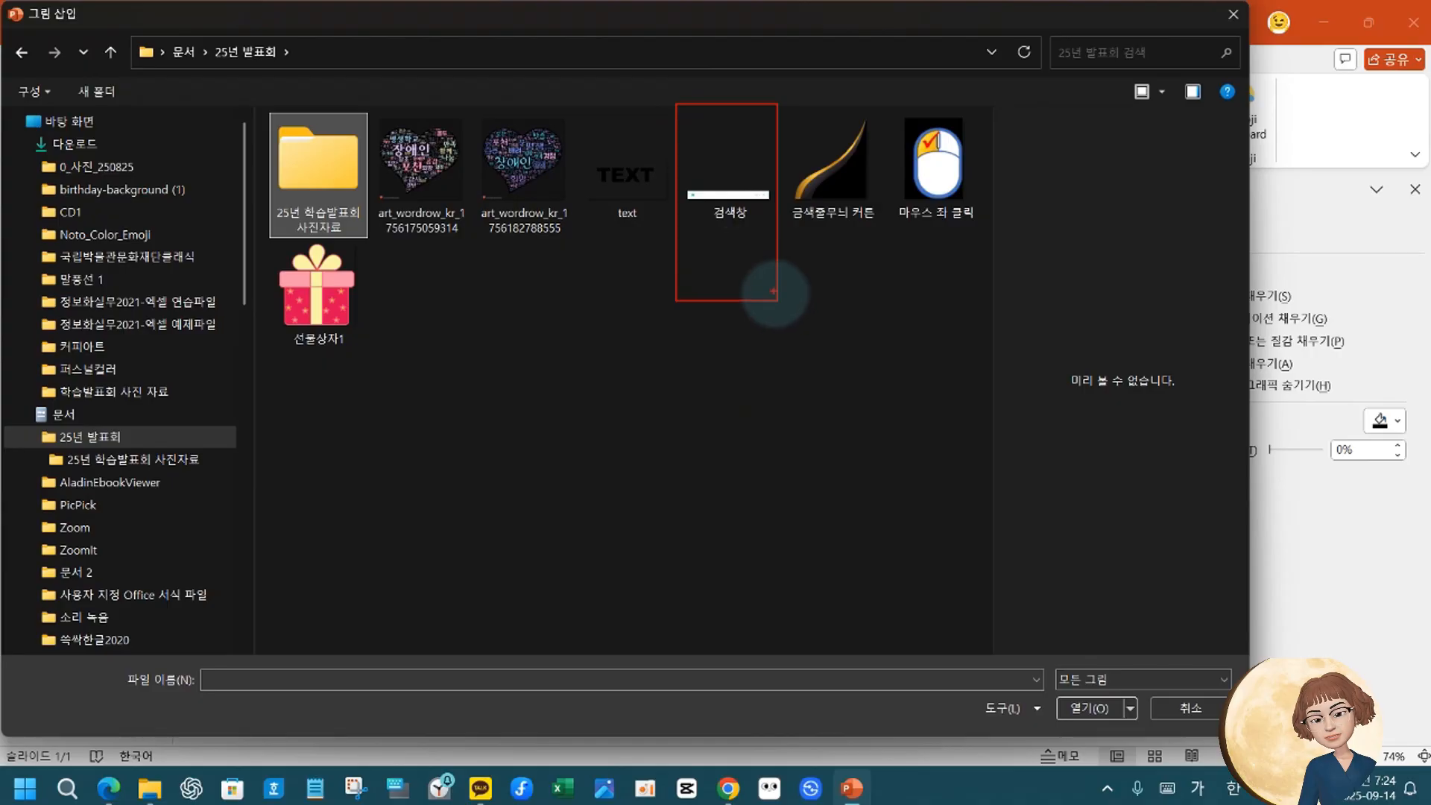
drag(700, 80, 759, 75)
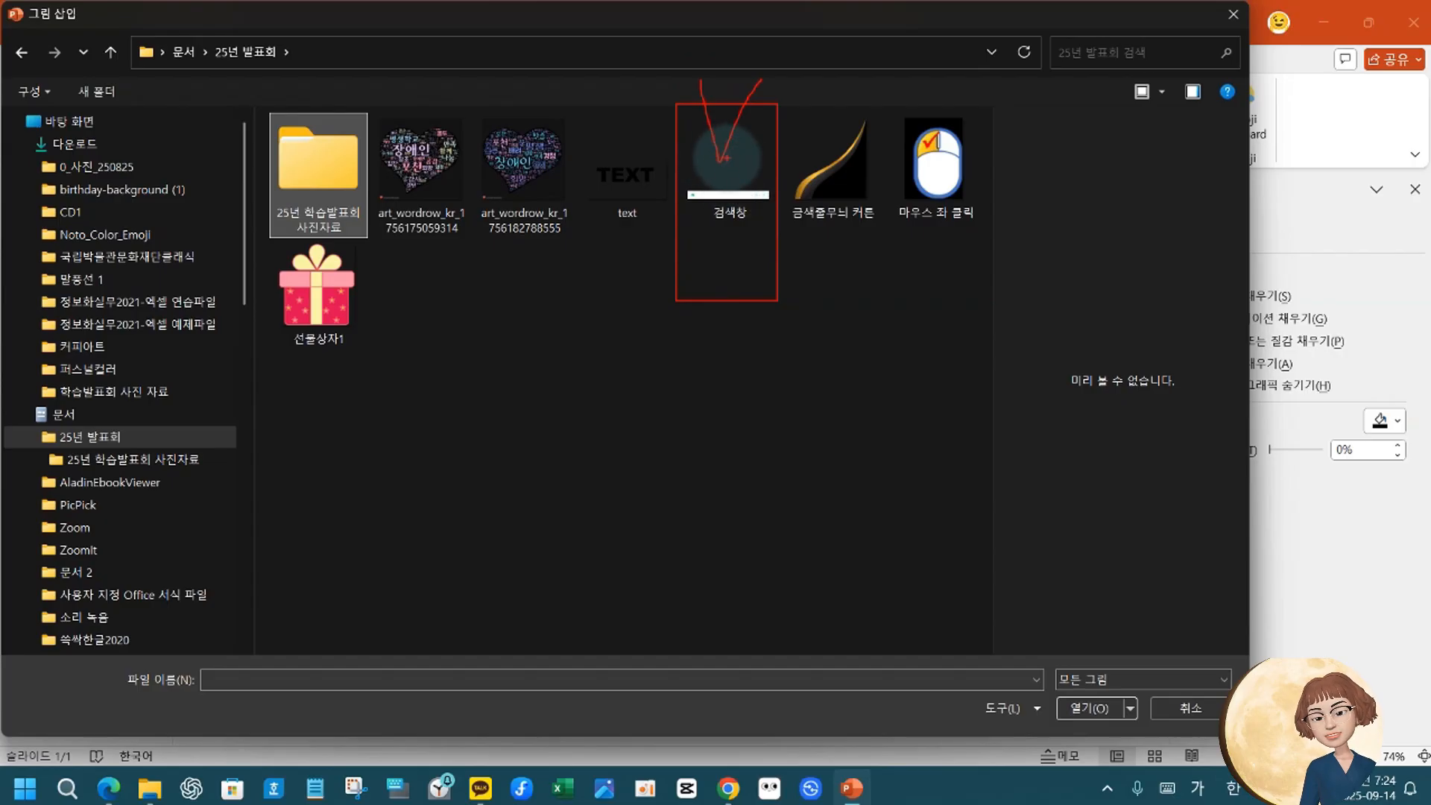
key(Escape)
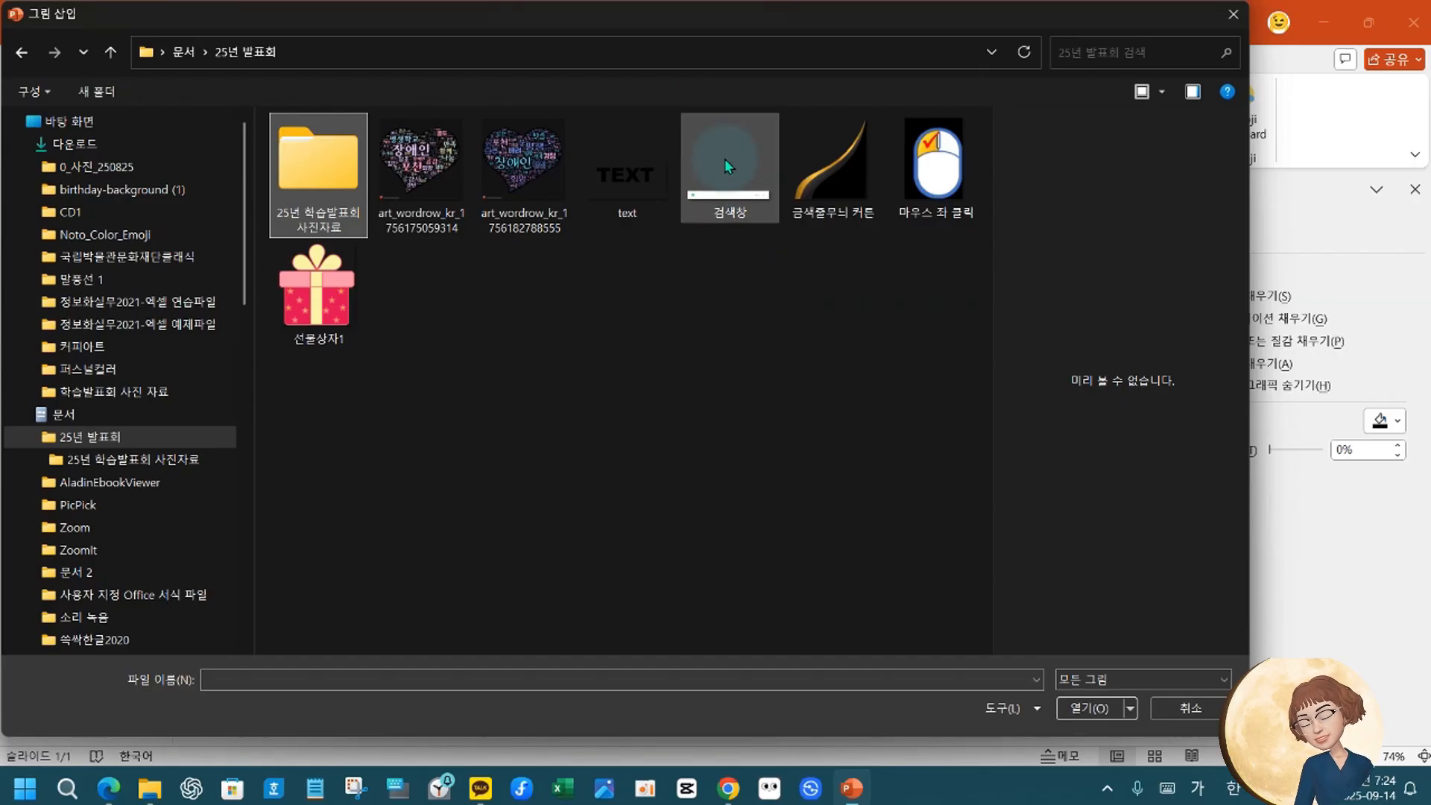
click(724, 159)
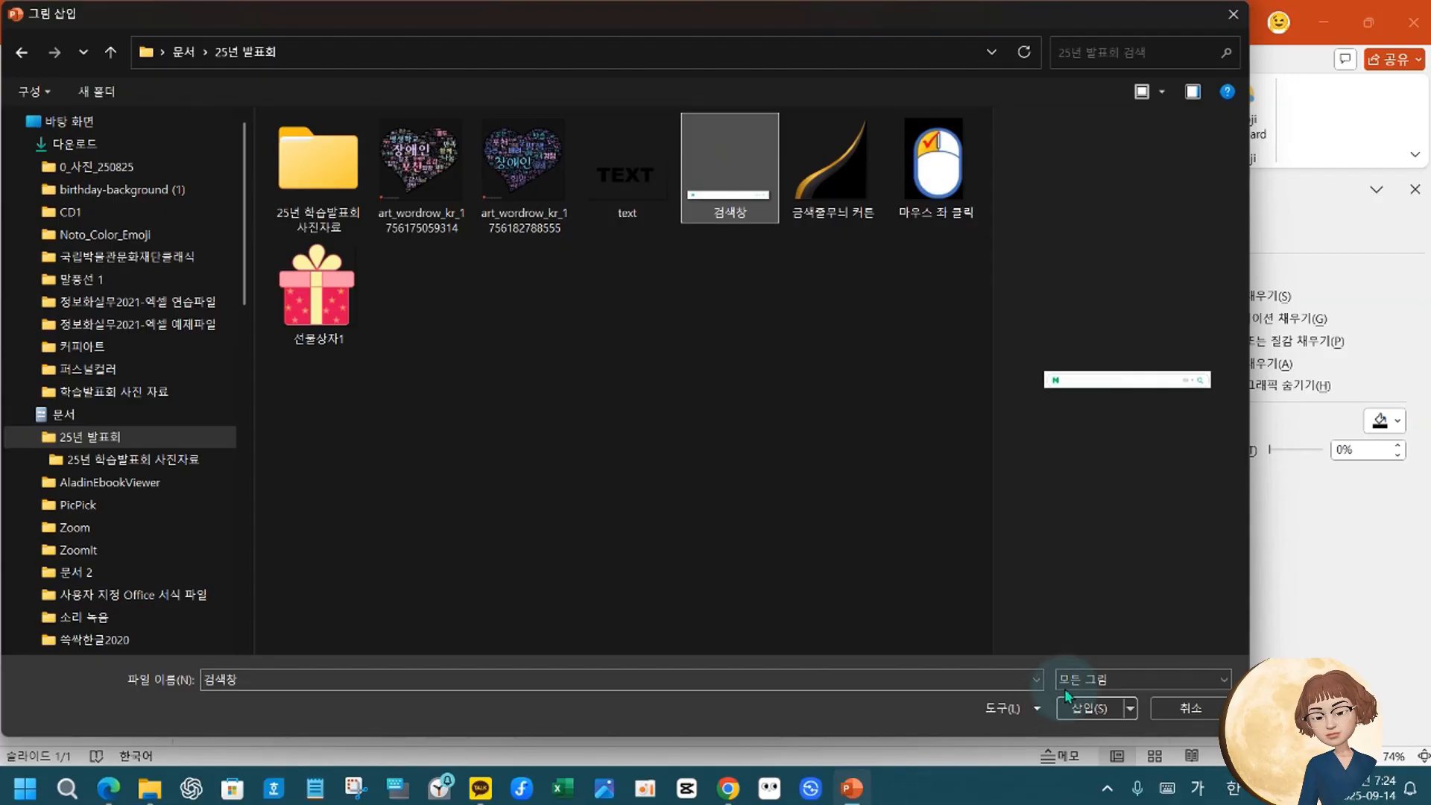
click(1082, 709)
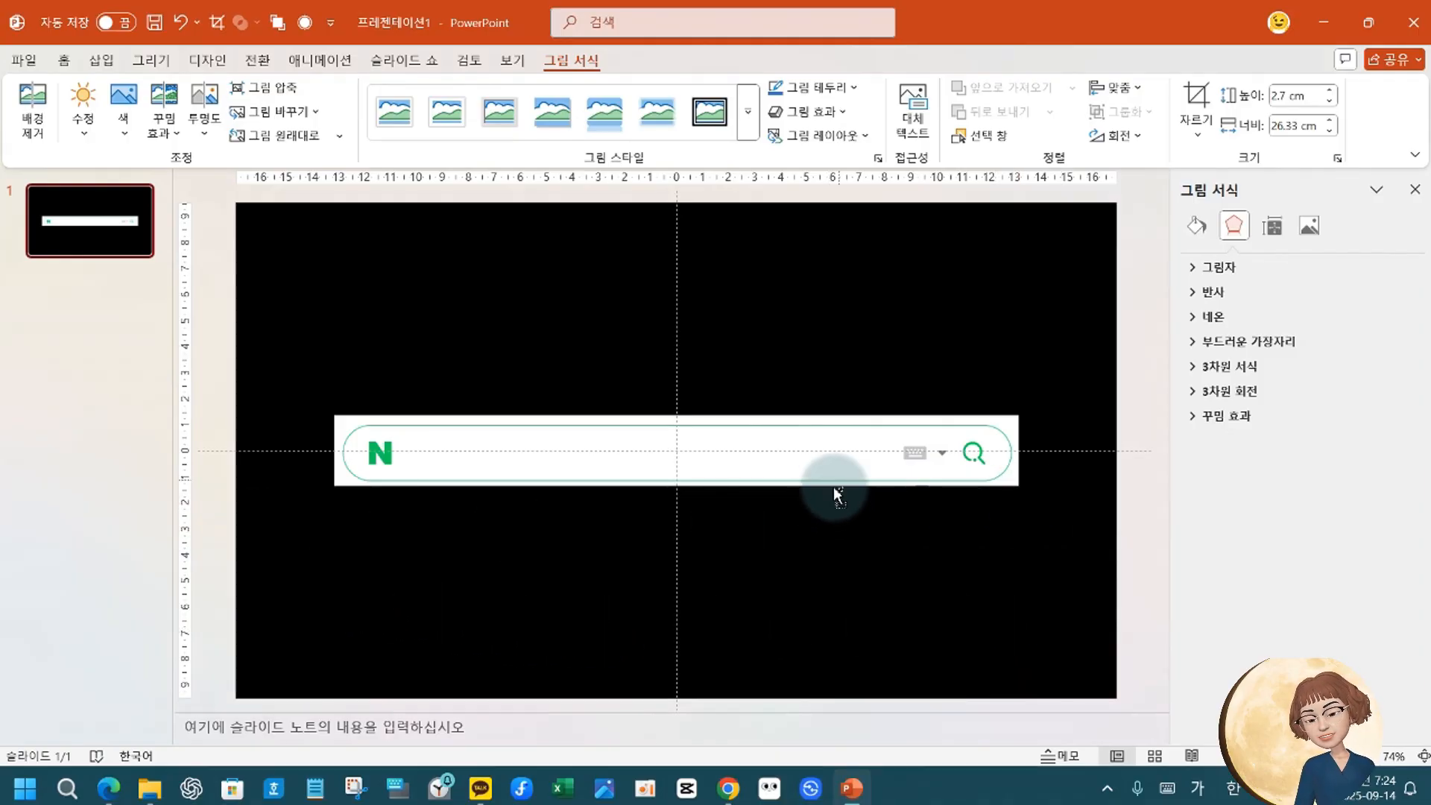
Examine the slide's vertical and horizontal centre guides and the option (안내선) that displays them.
mouse_move(663, 187)
mouse_down()
mouse_move(692, 381)
mouse_move(640, 766)
mouse_move(685, 766)
mouse_up()
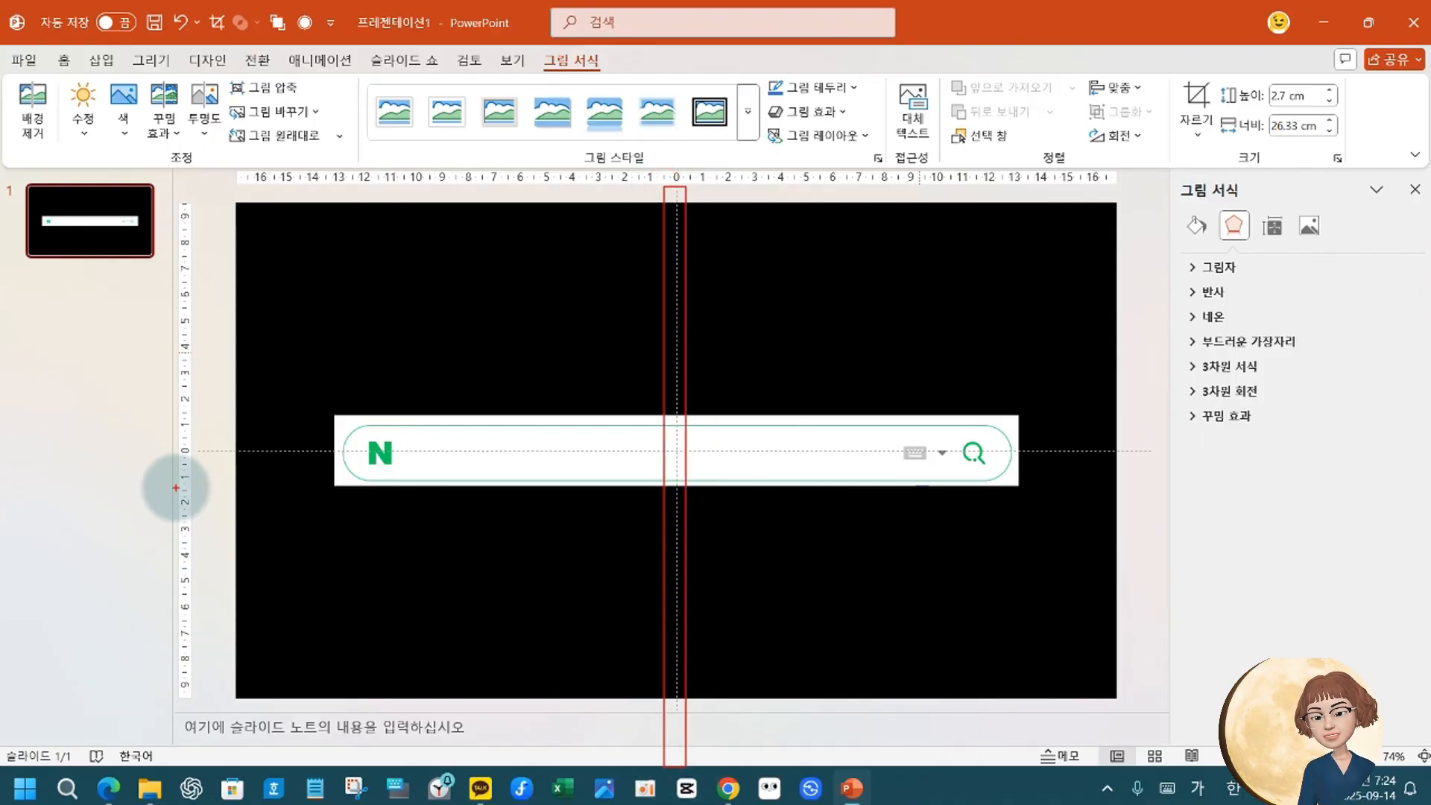
mouse_move(199, 430)
mouse_down()
mouse_move(704, 465)
mouse_move(1071, 446)
mouse_move(1135, 466)
mouse_up()
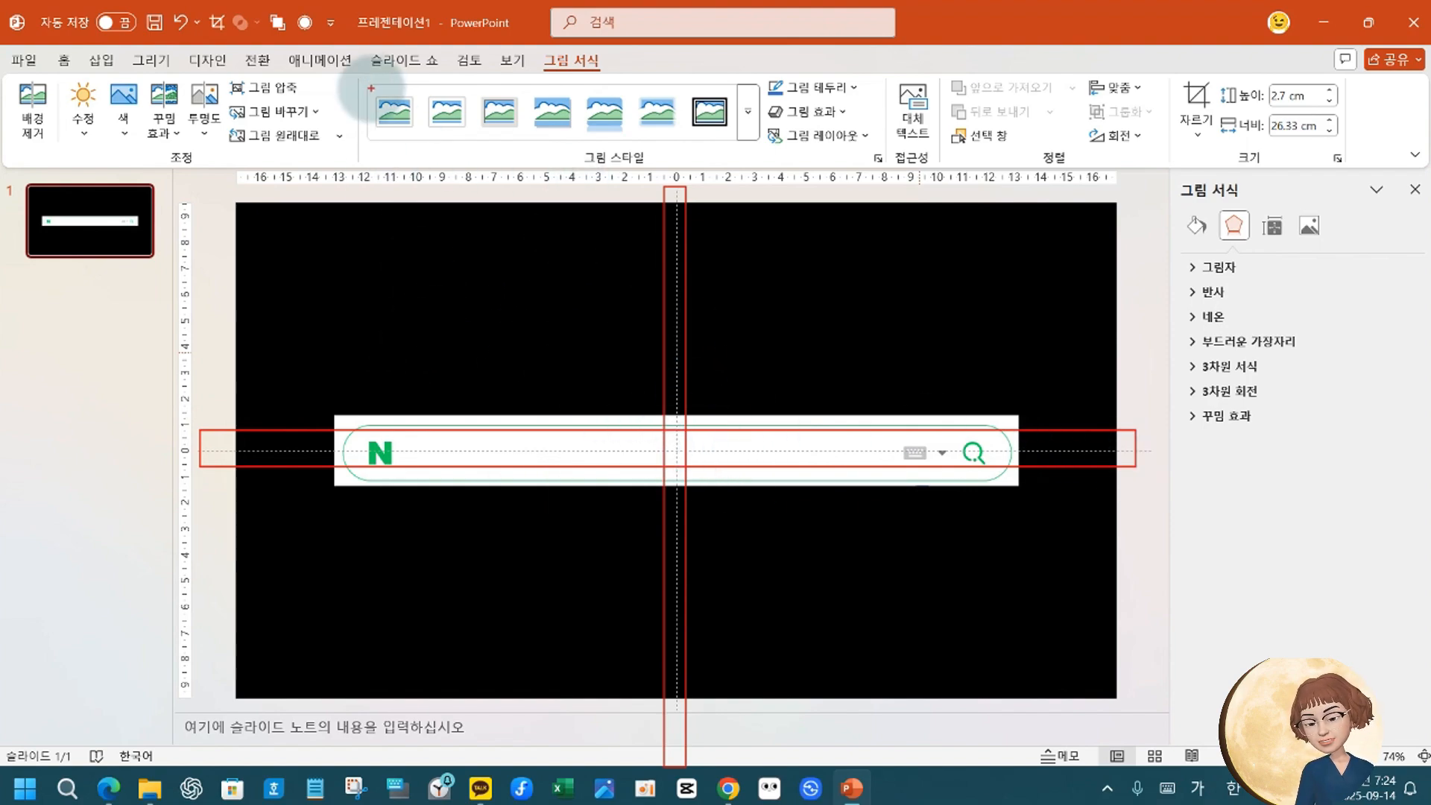
key(Escape)
click(511, 61)
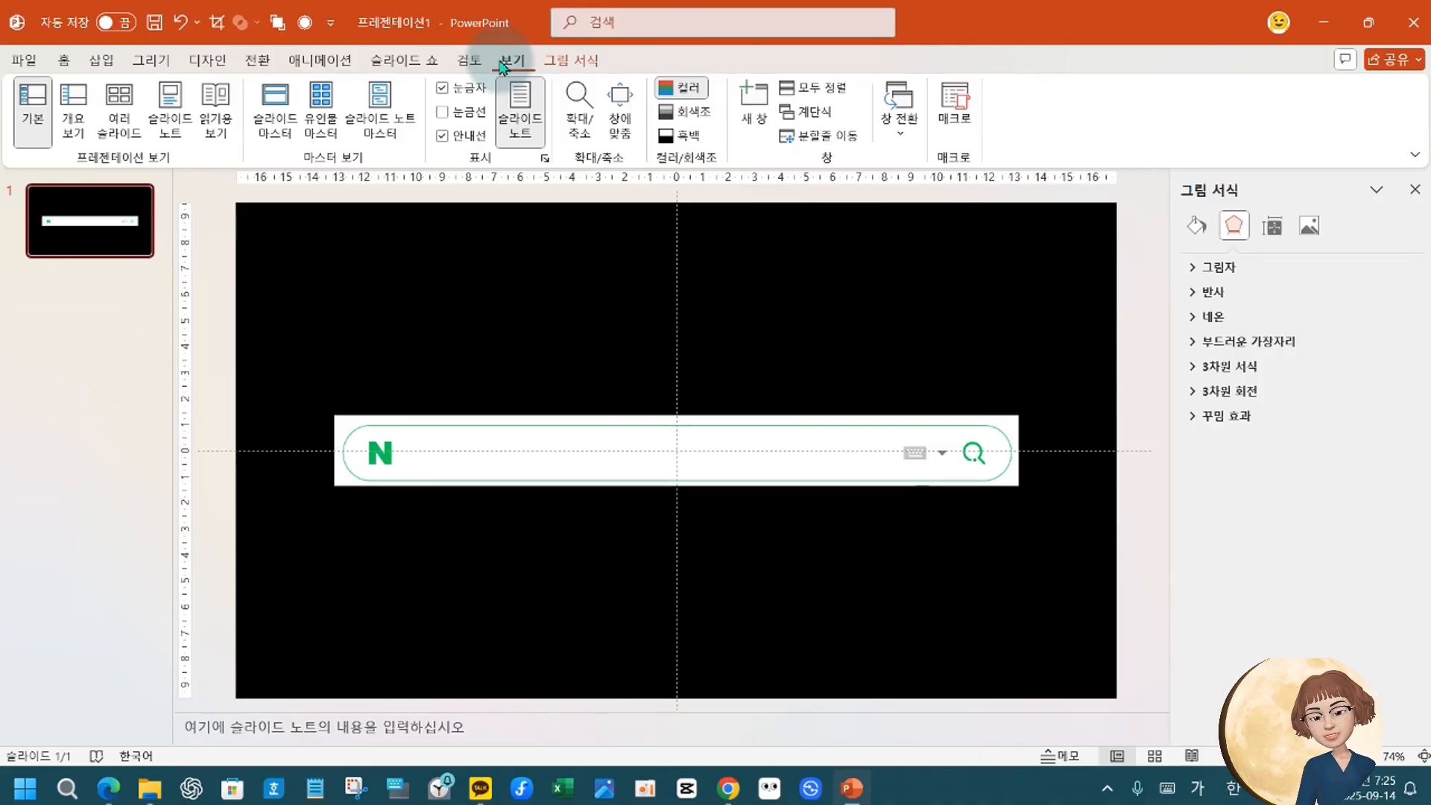
key(ctrl+1)
click(499, 60)
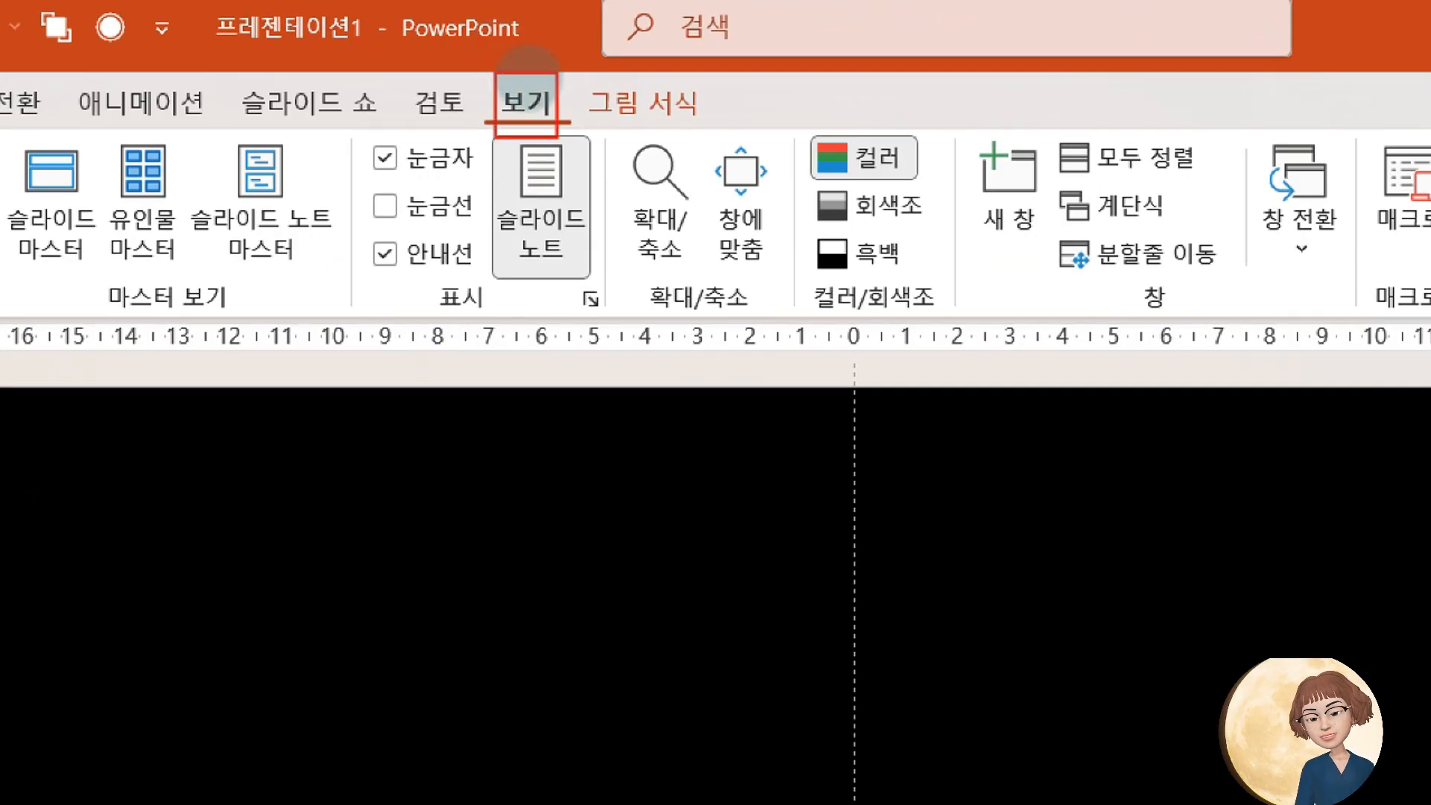
mouse_move(353, 220)
mouse_down()
mouse_move(509, 291)
mouse_move(494, 290)
mouse_up()
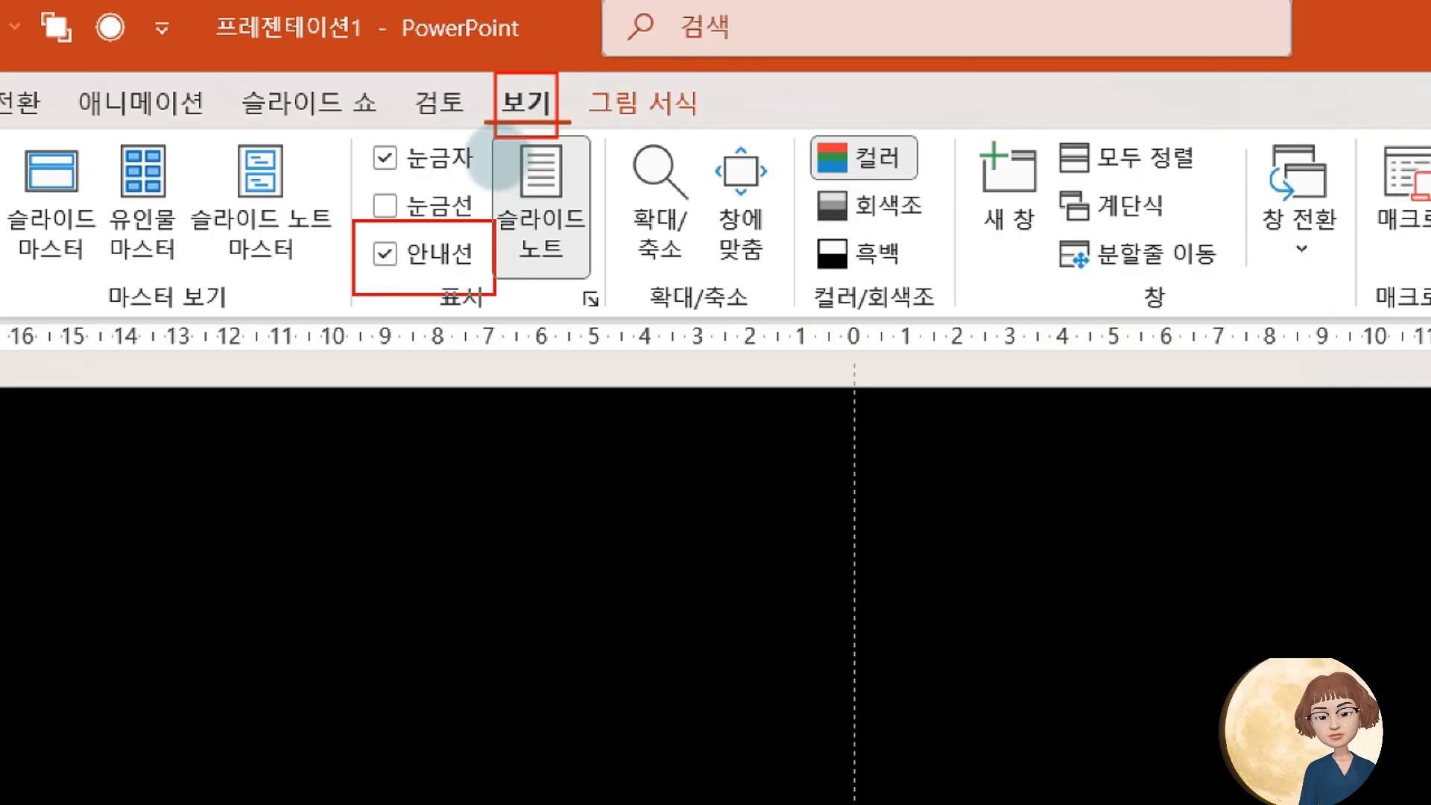
drag(467, 209, 544, 201)
key(Escape)
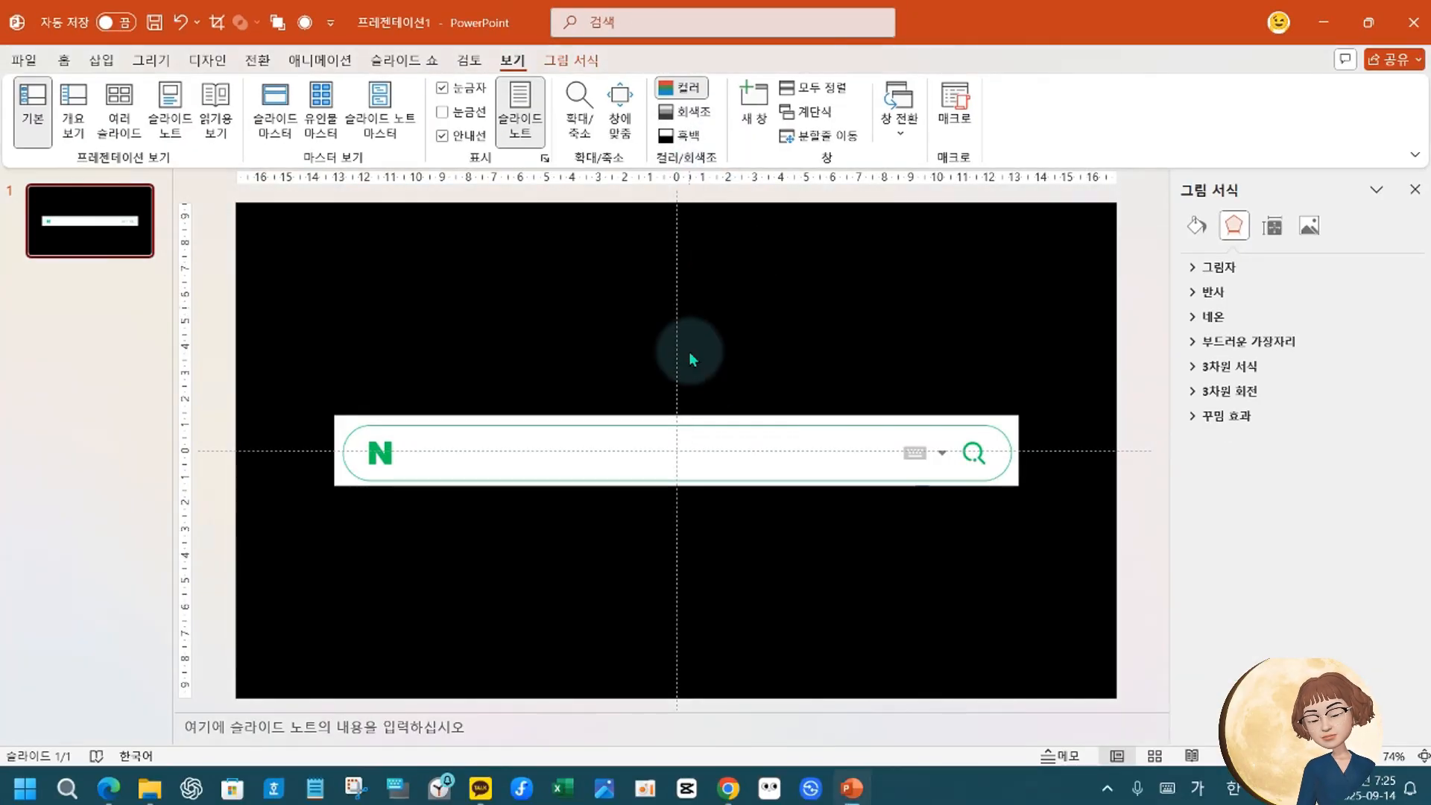
Select the search bar picture on the slide and display the animation effects available for it.
click(348, 424)
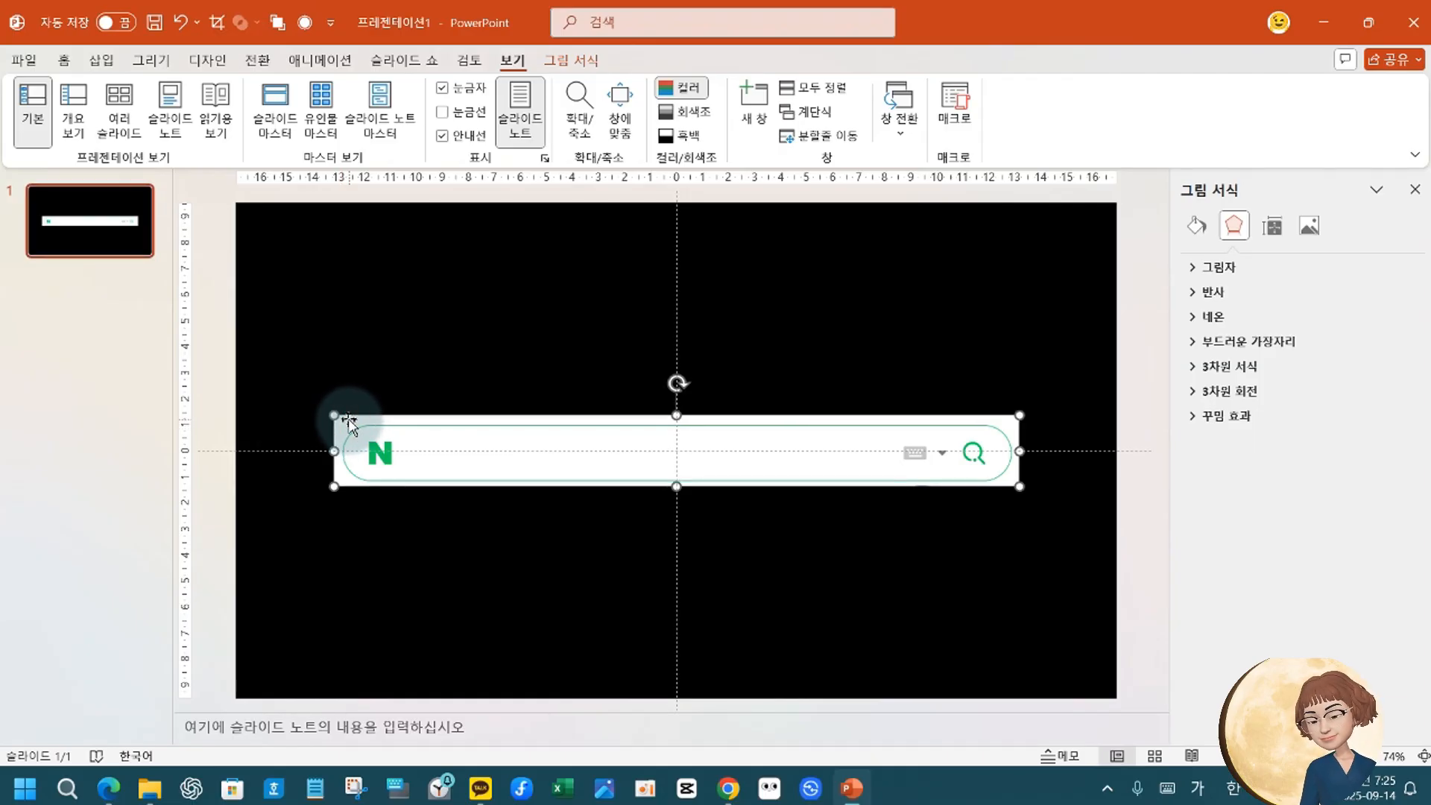
click(217, 380)
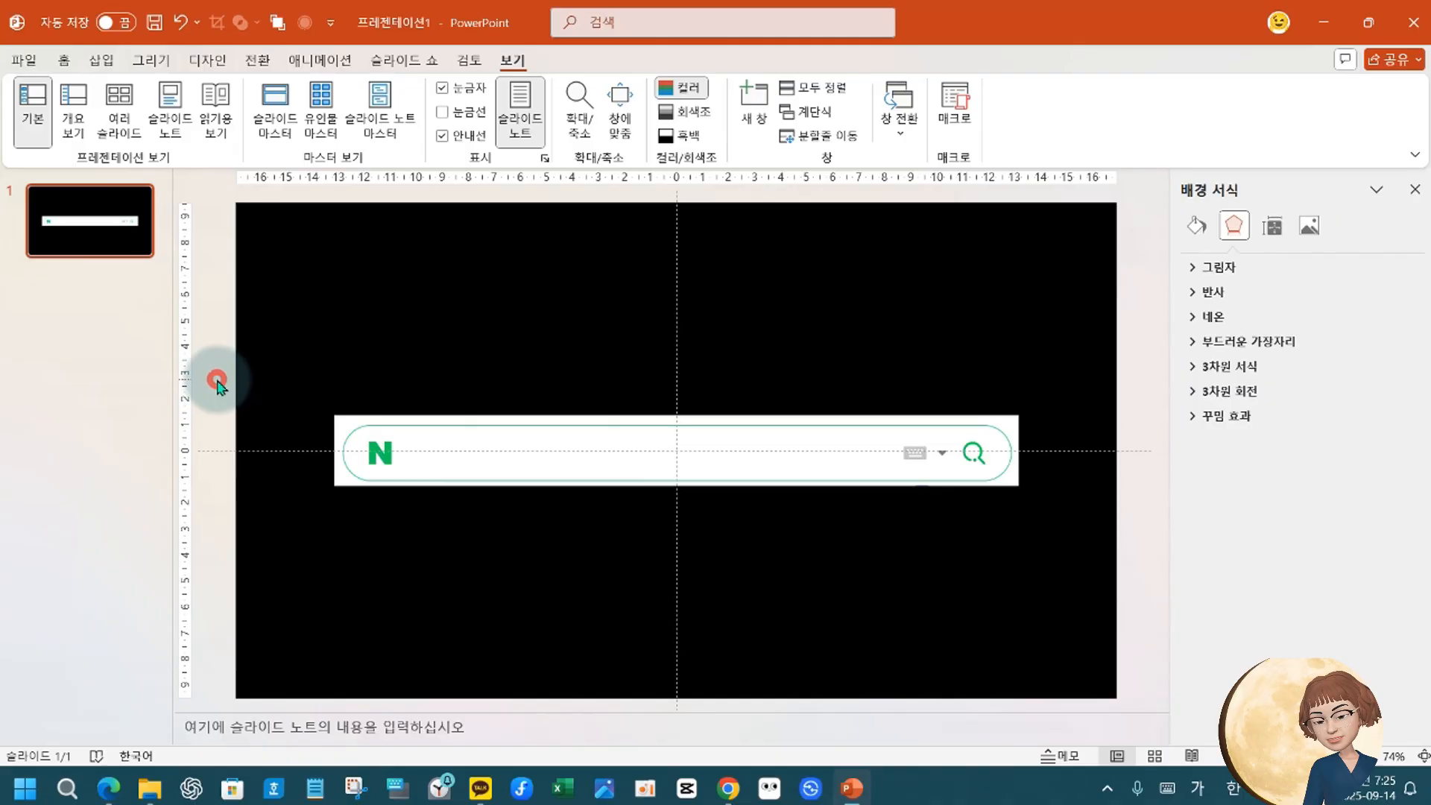
click(407, 435)
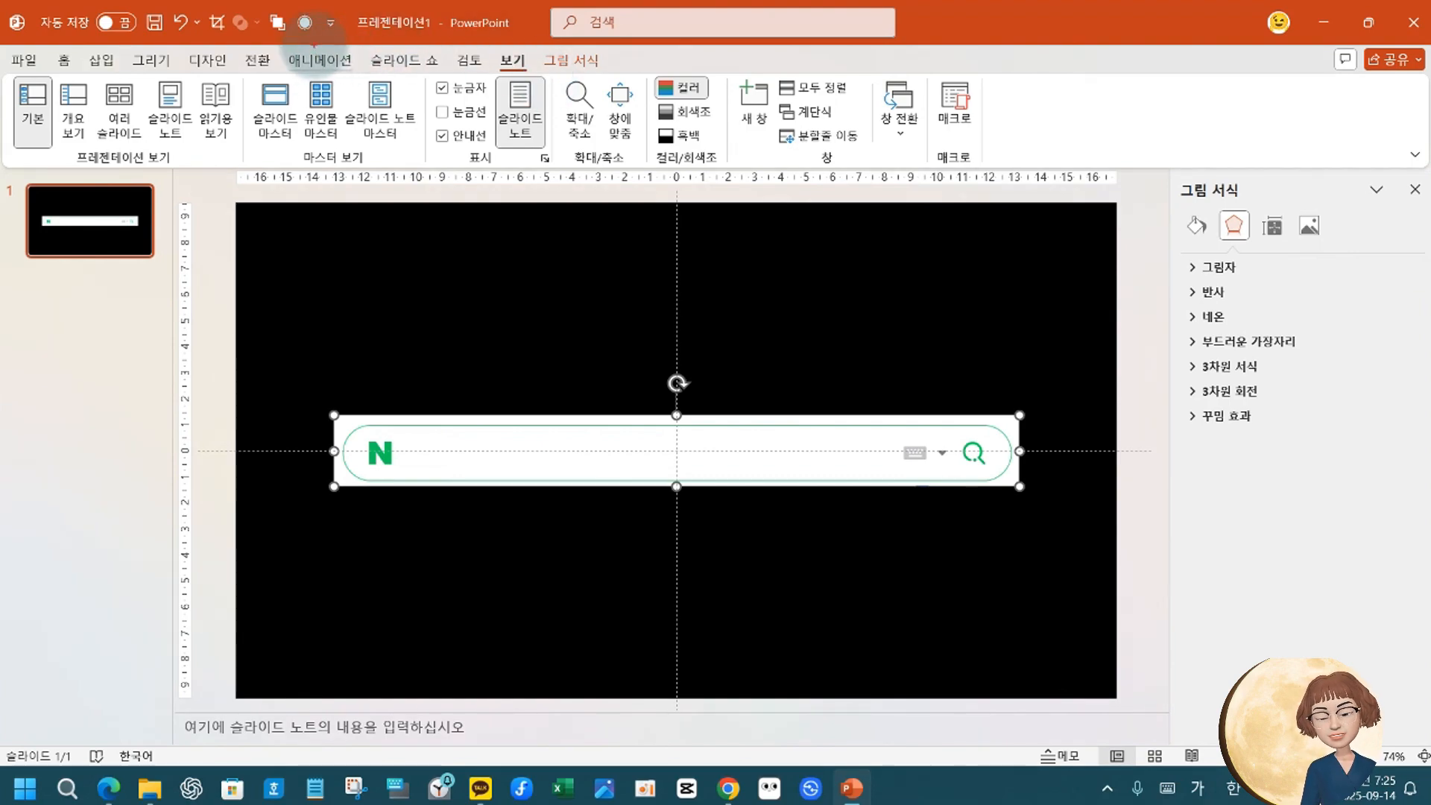
drag(286, 45, 371, 59)
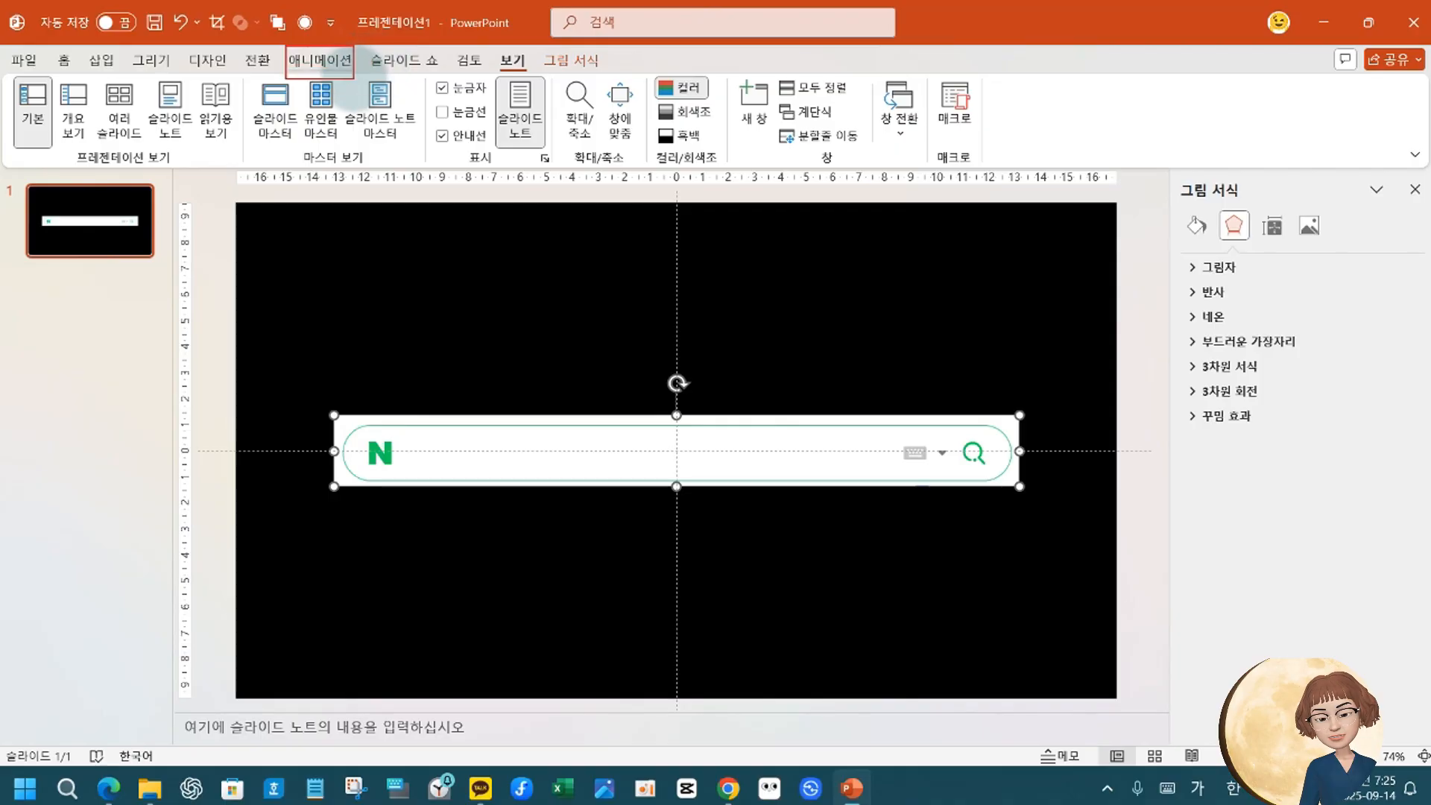
click(322, 61)
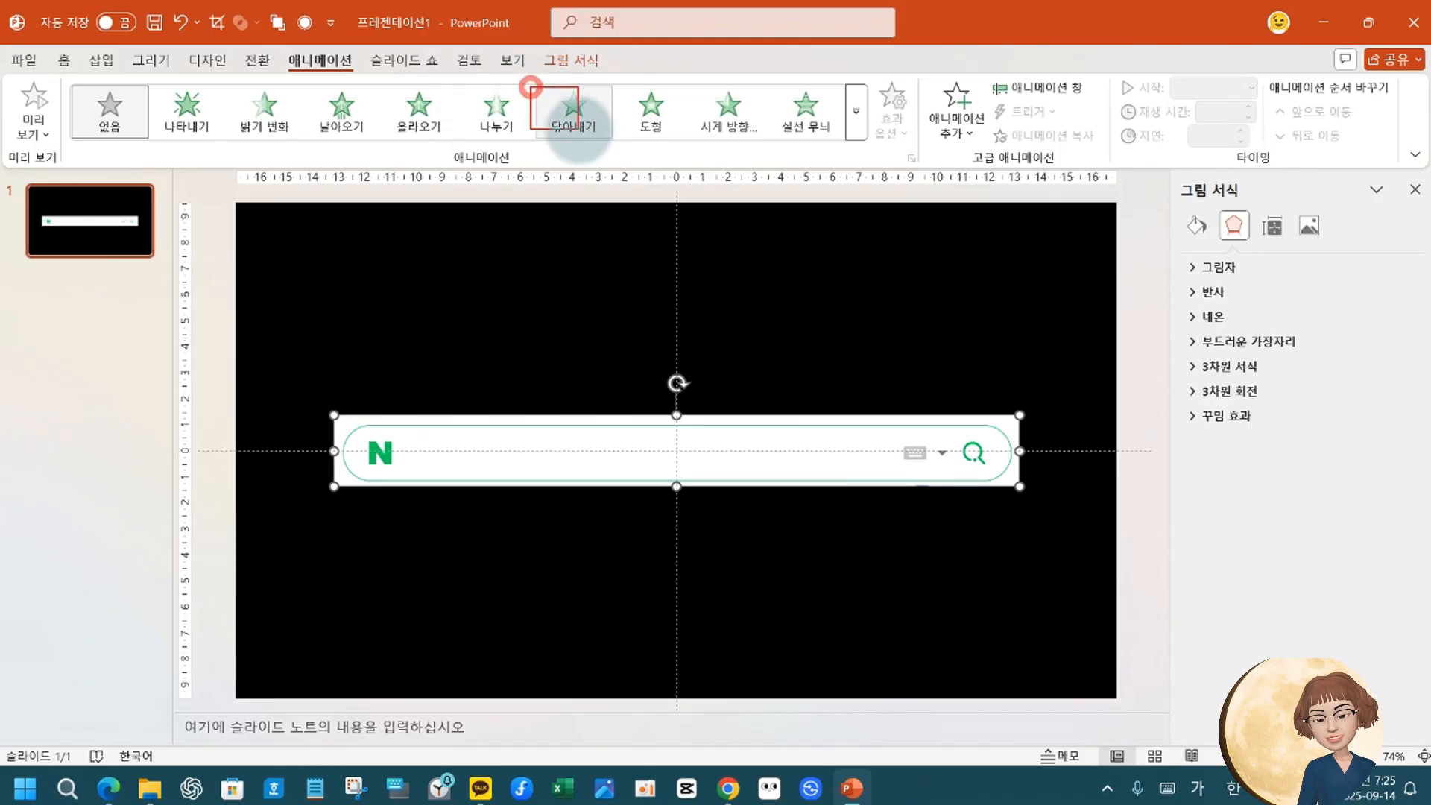
drag(578, 128, 617, 148)
mouse_move(556, 71)
mouse_down()
mouse_move(574, 118)
mouse_move(616, 58)
mouse_up()
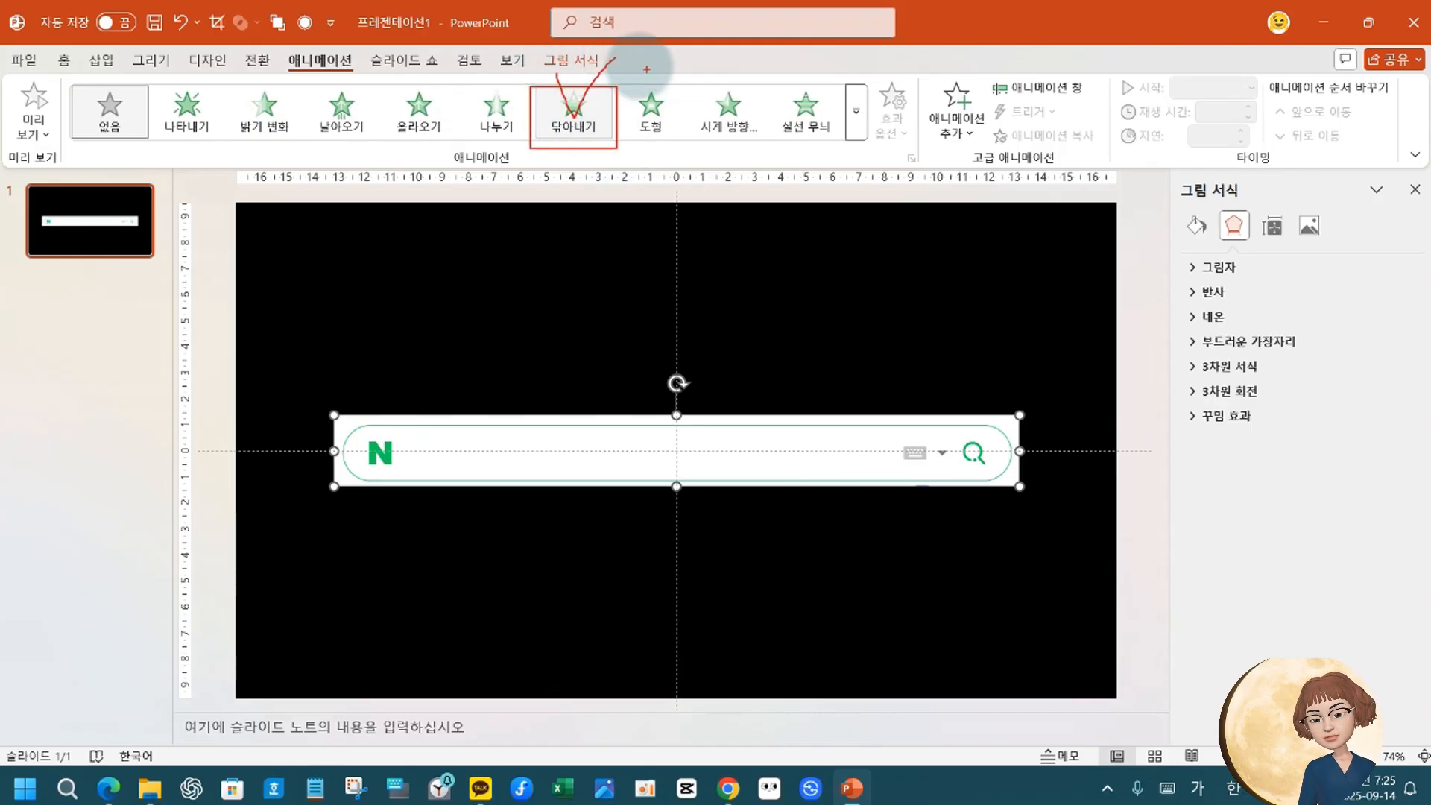
drag(843, 83, 863, 96)
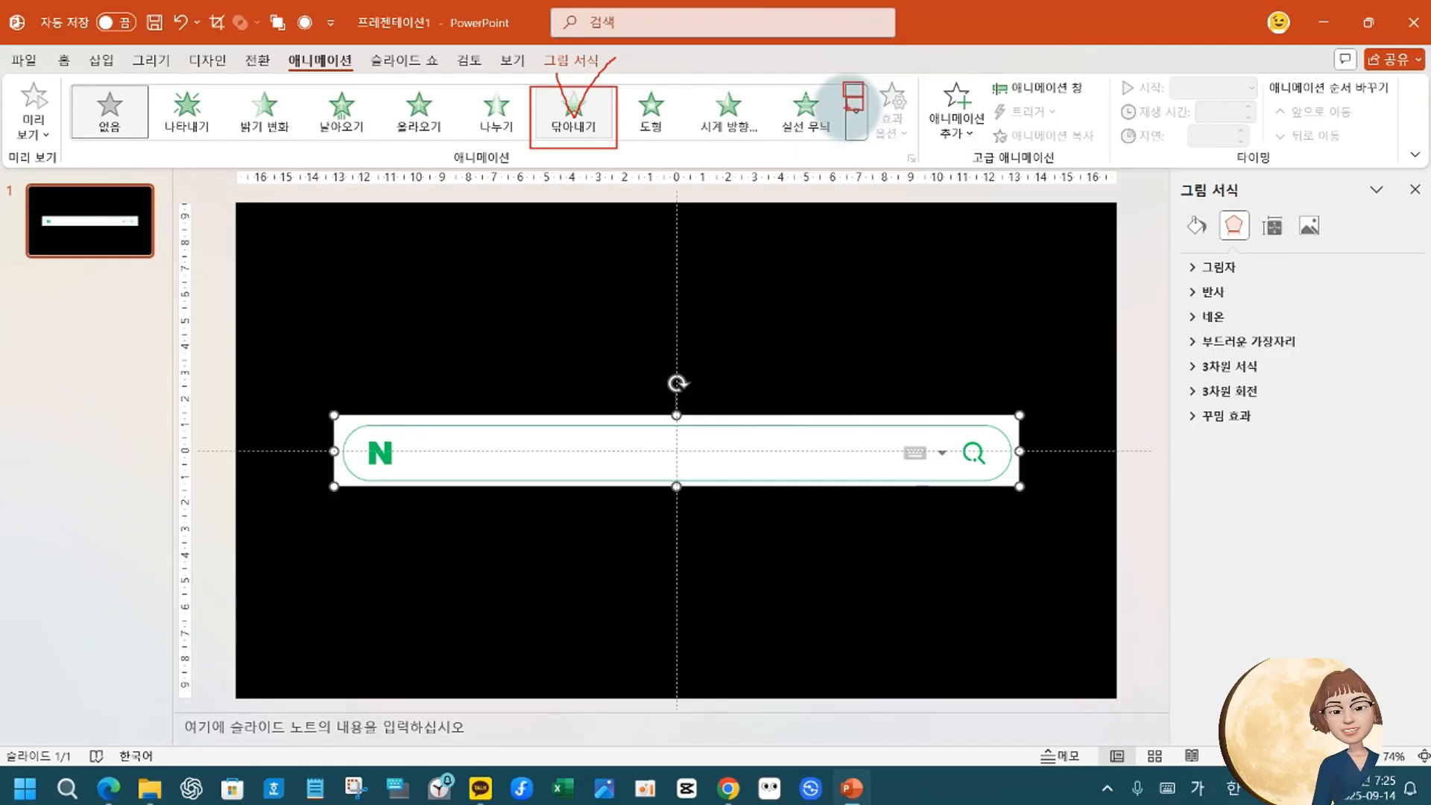
drag(846, 110, 872, 121)
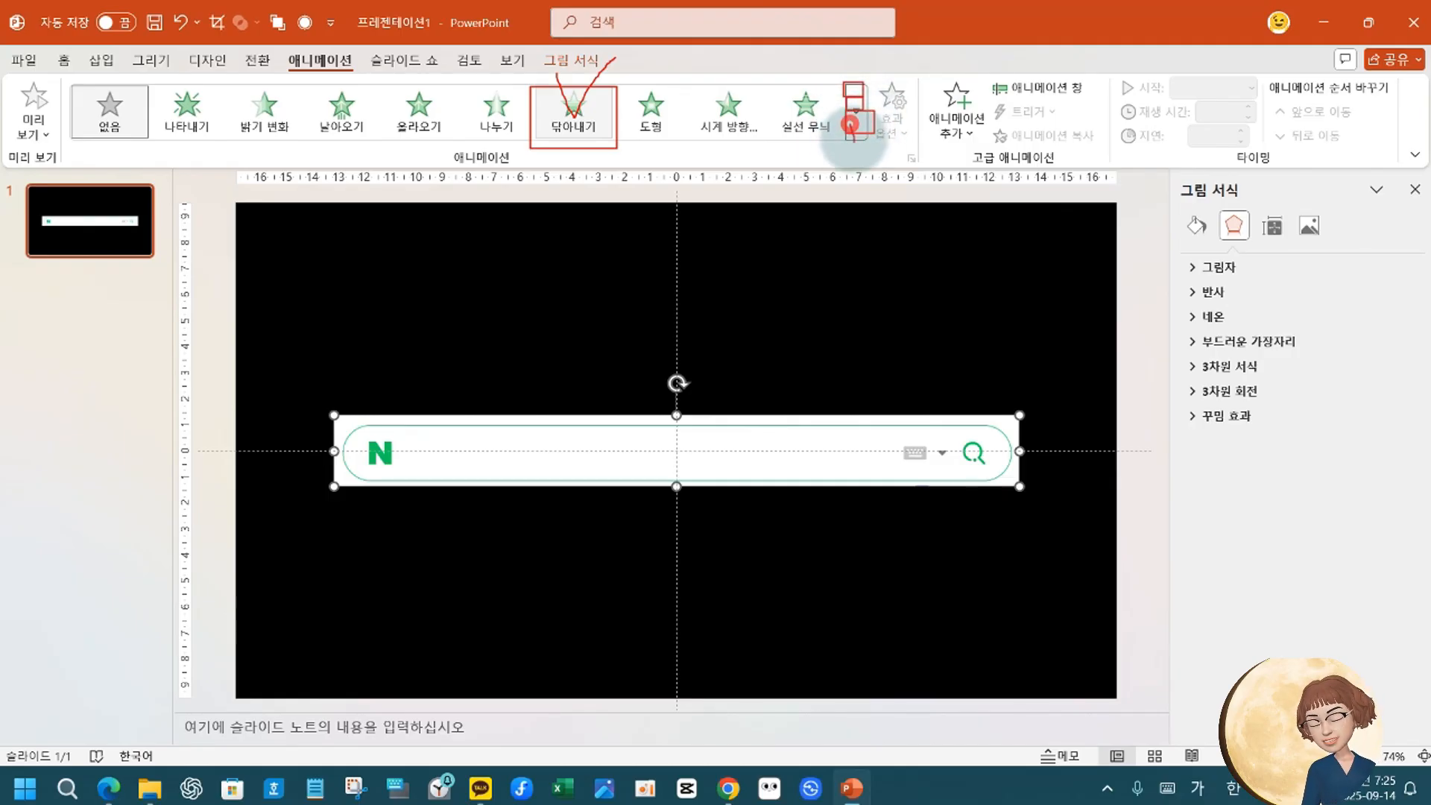
Examine the full animation gallery's categories: 없음, 나타내기, 강조, 끝내기 and 이동 경로.
click(857, 134)
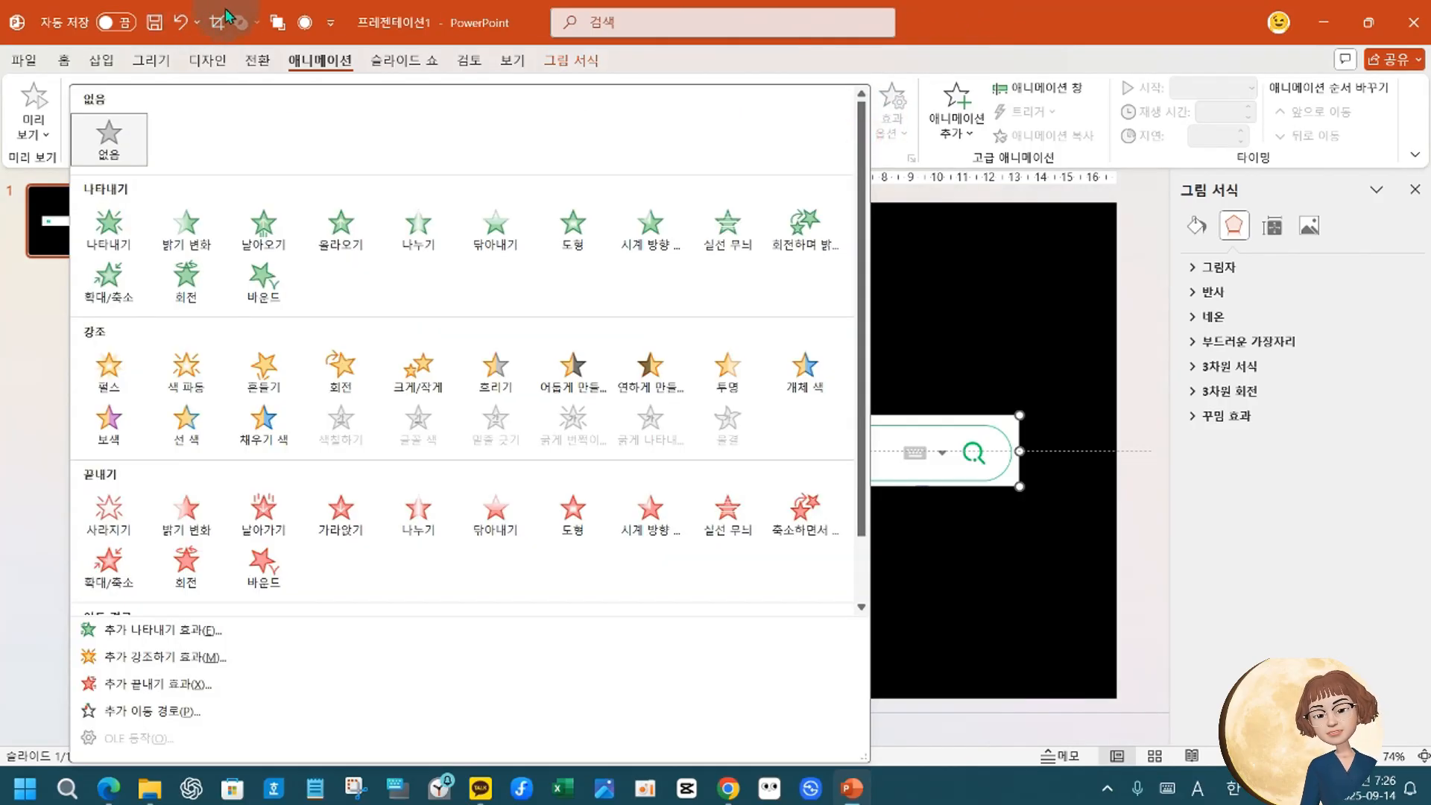
mouse_move(71, 81)
mouse_down()
mouse_move(727, 201)
mouse_move(736, 181)
mouse_up()
drag(73, 176, 138, 200)
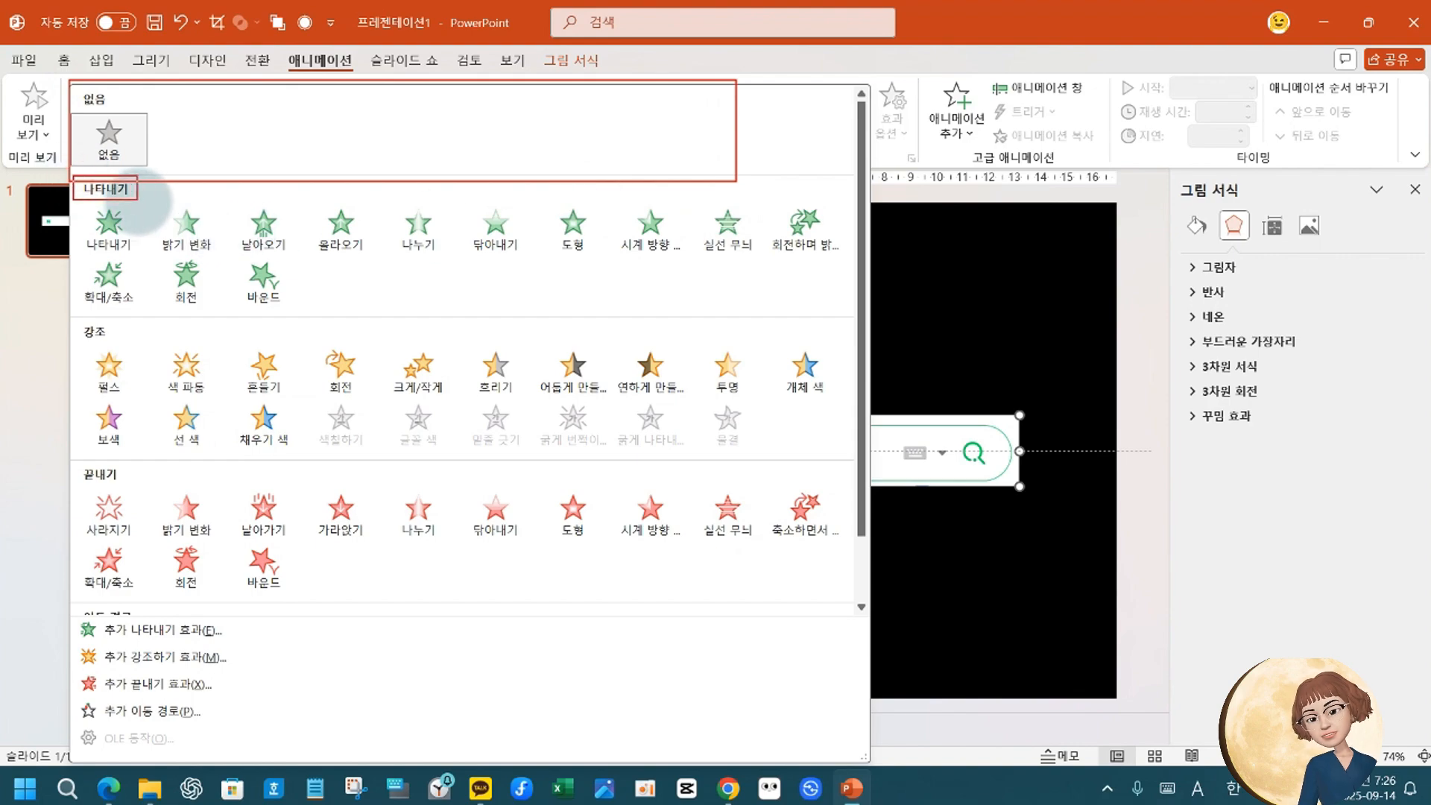
drag(75, 318, 134, 335)
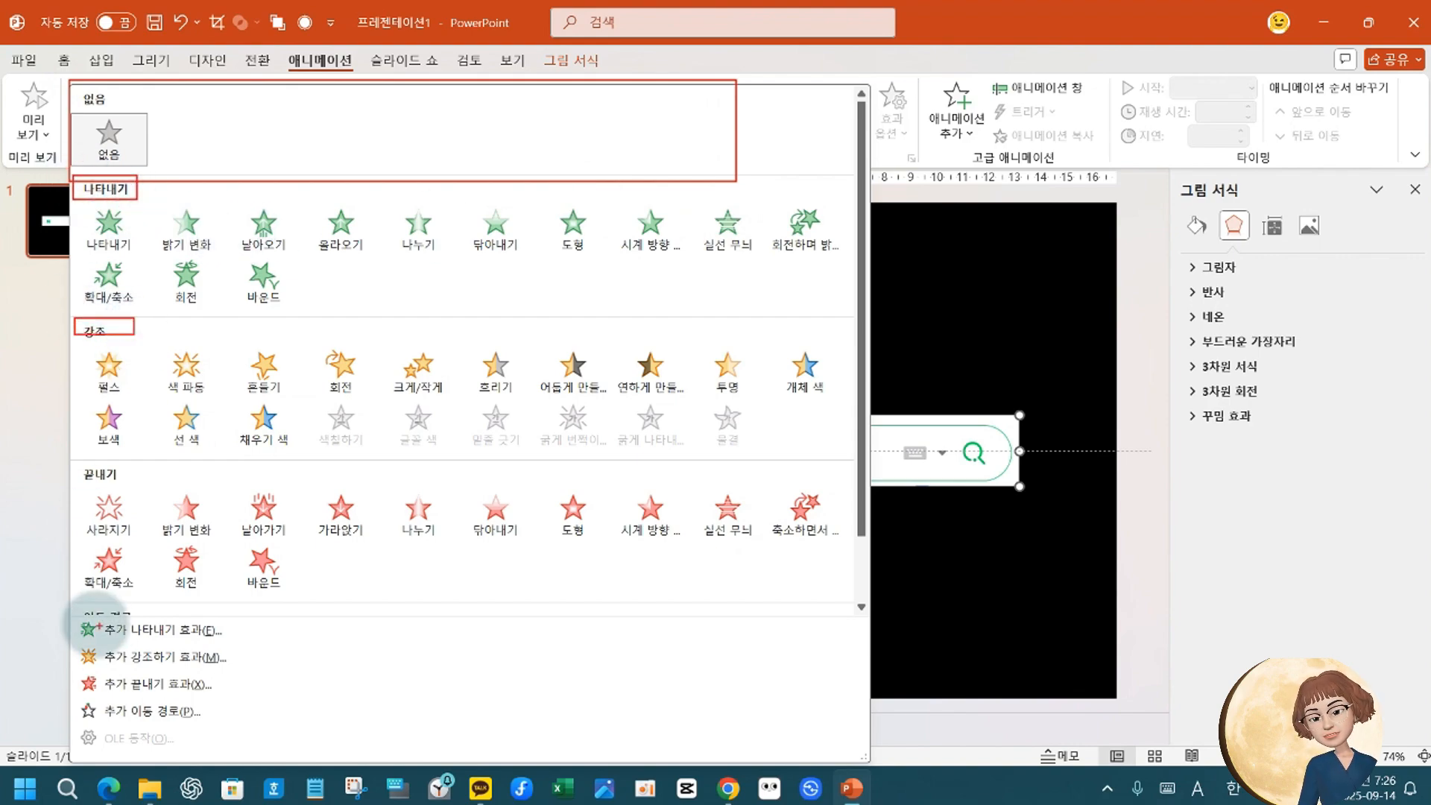
drag(73, 464, 147, 495)
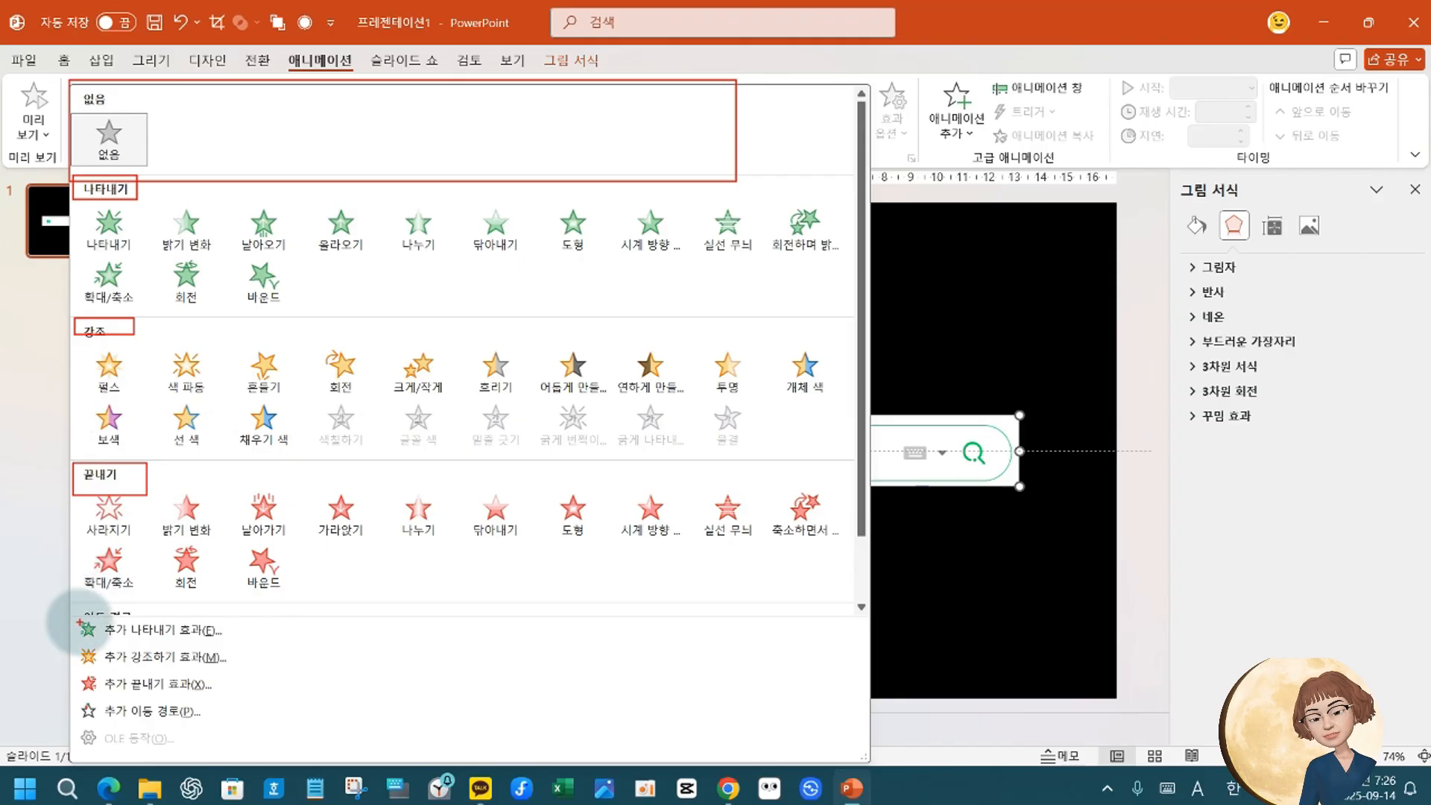
mouse_move(78, 618)
mouse_down()
mouse_move(350, 793)
mouse_move(697, 804)
mouse_move(660, 804)
mouse_up()
key(Escape)
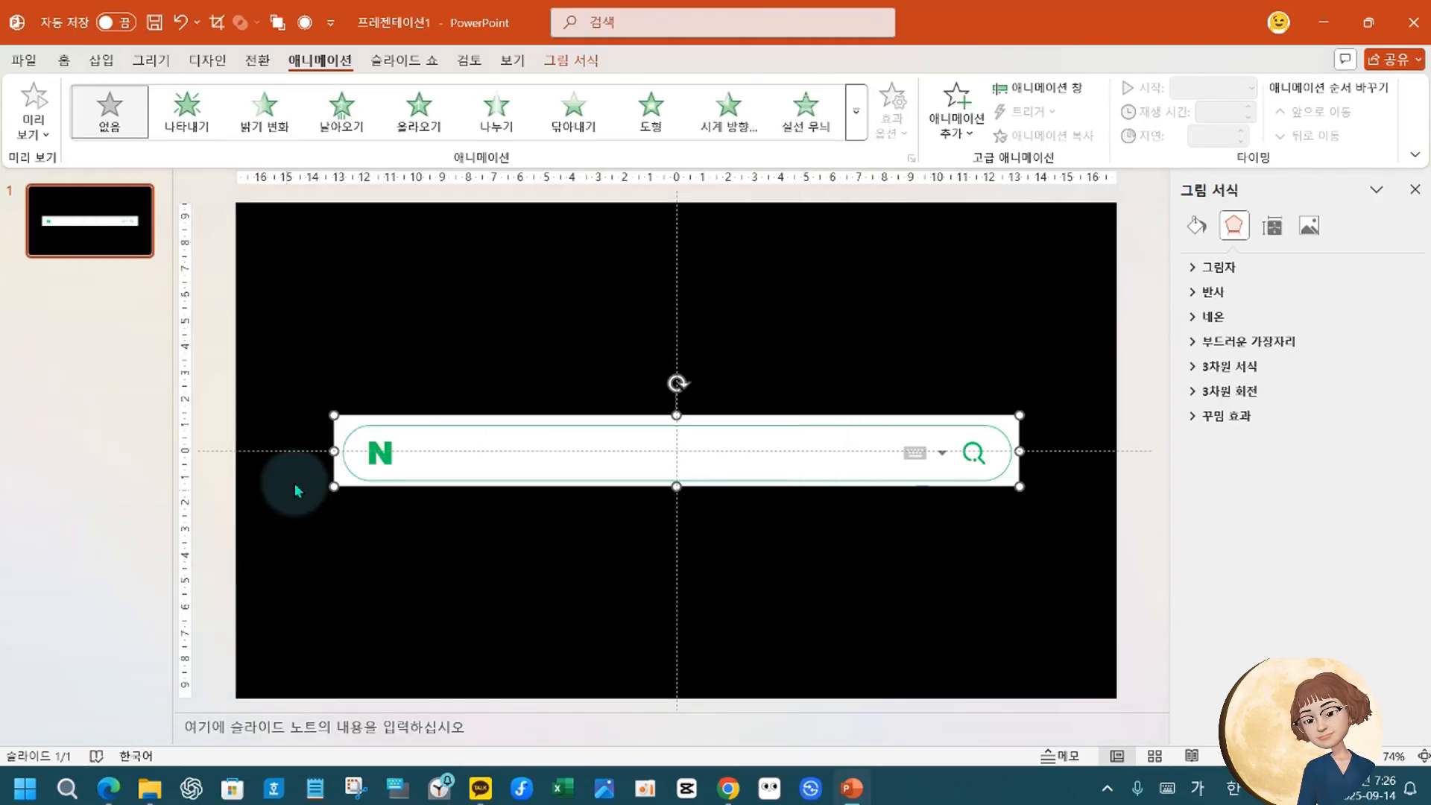
click(854, 121)
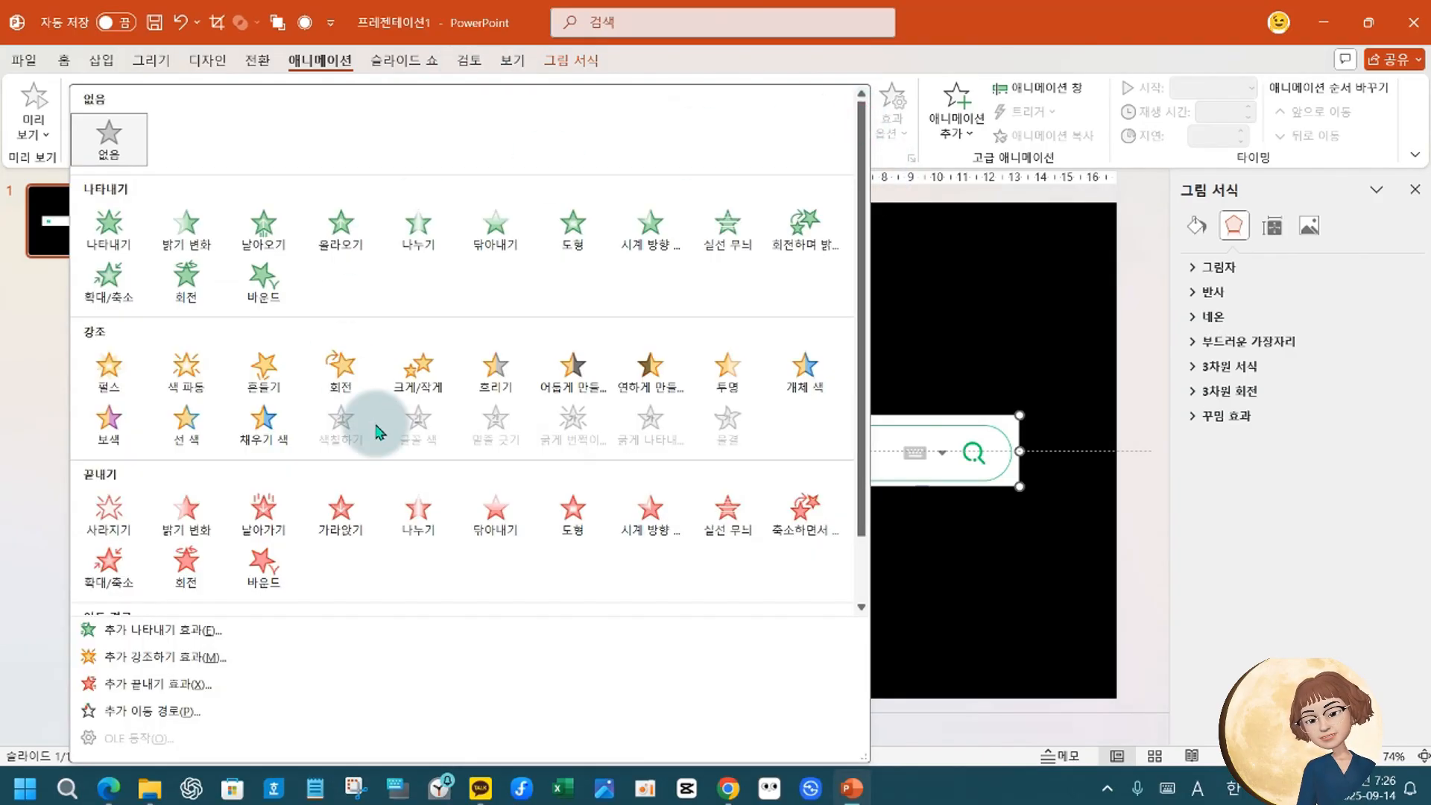
scroll(375, 418, down, 1)
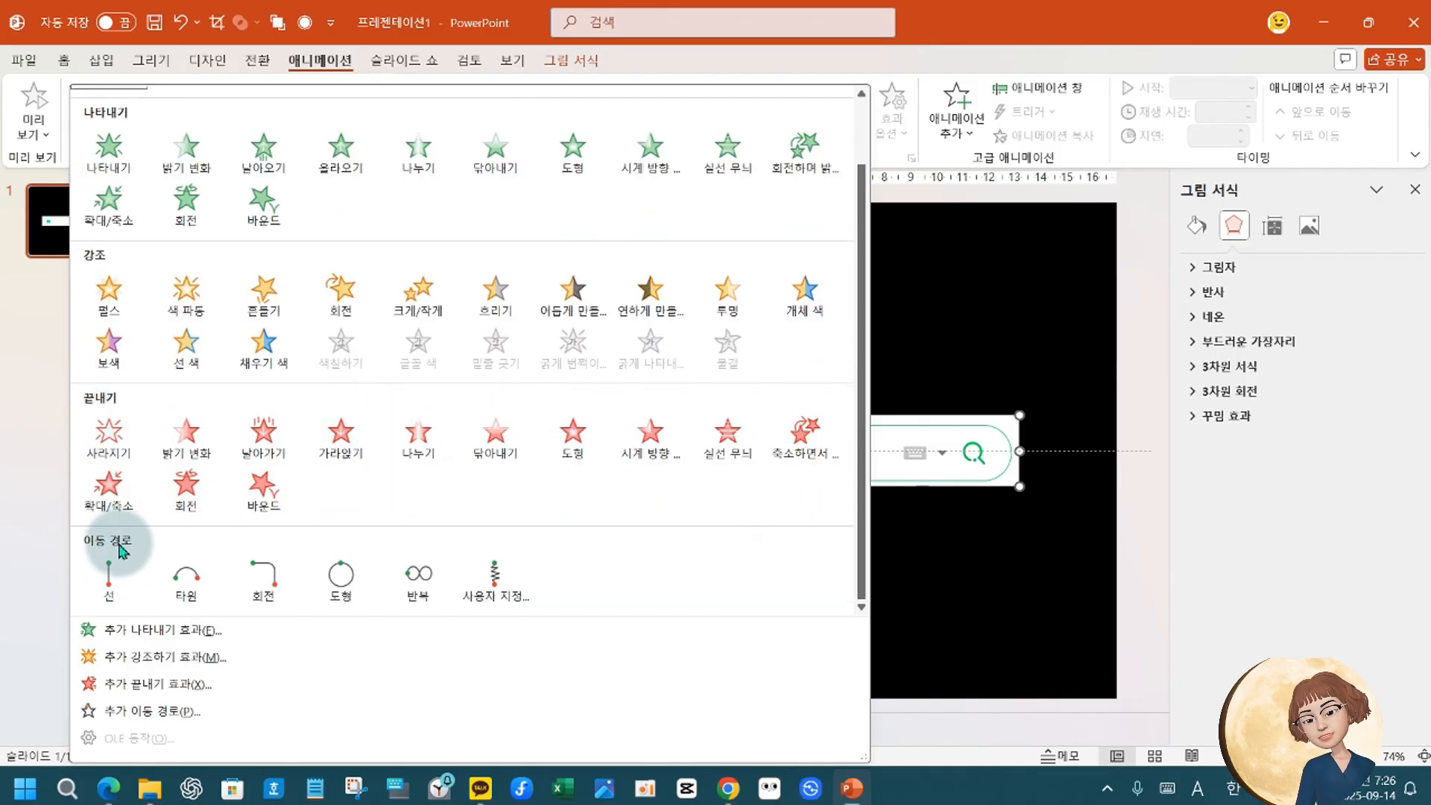
scroll(112, 566, up, 1)
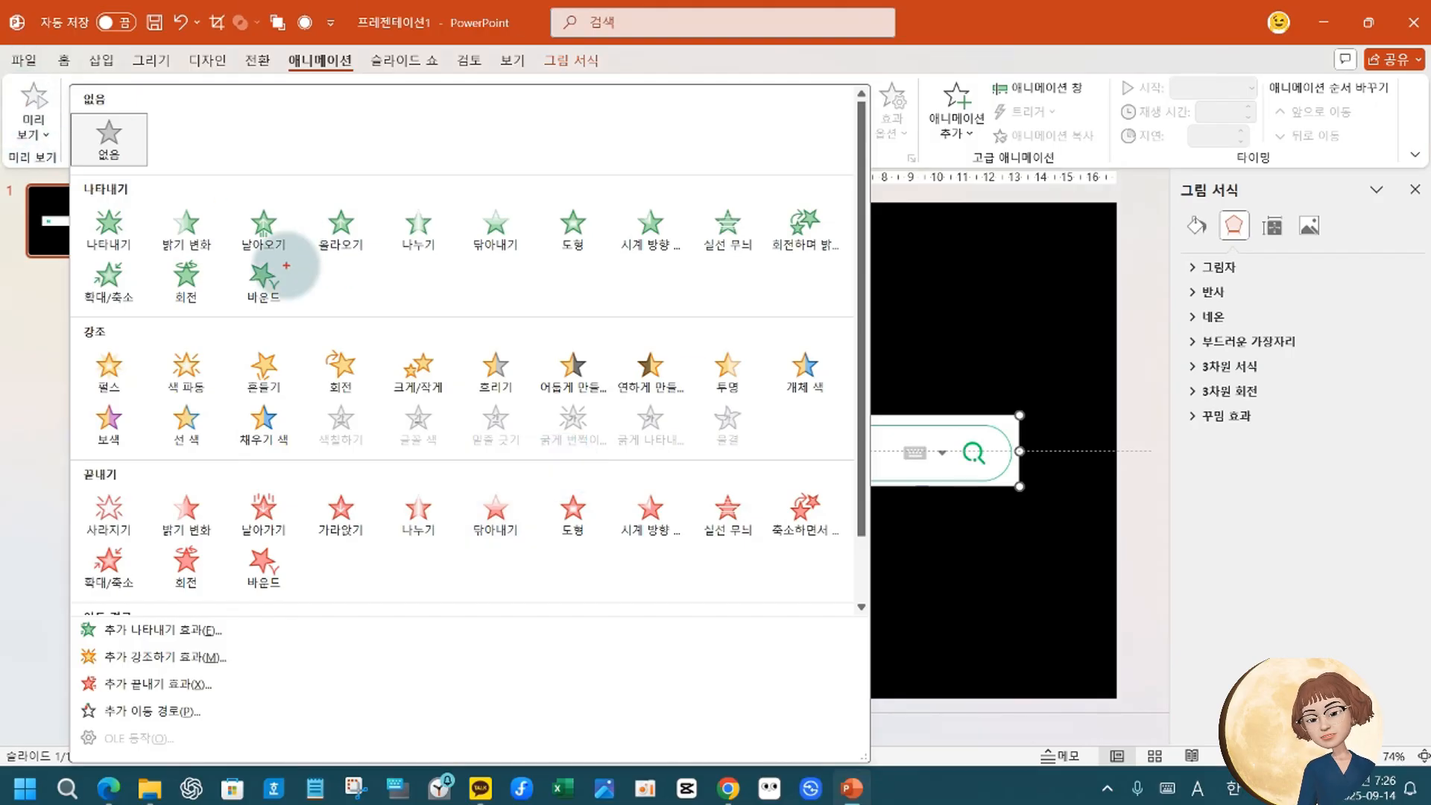
Apply the 닦아내기 (Wipe) effect from the 나타내기 entrance category to the search bar picture.
drag(57, 175, 169, 217)
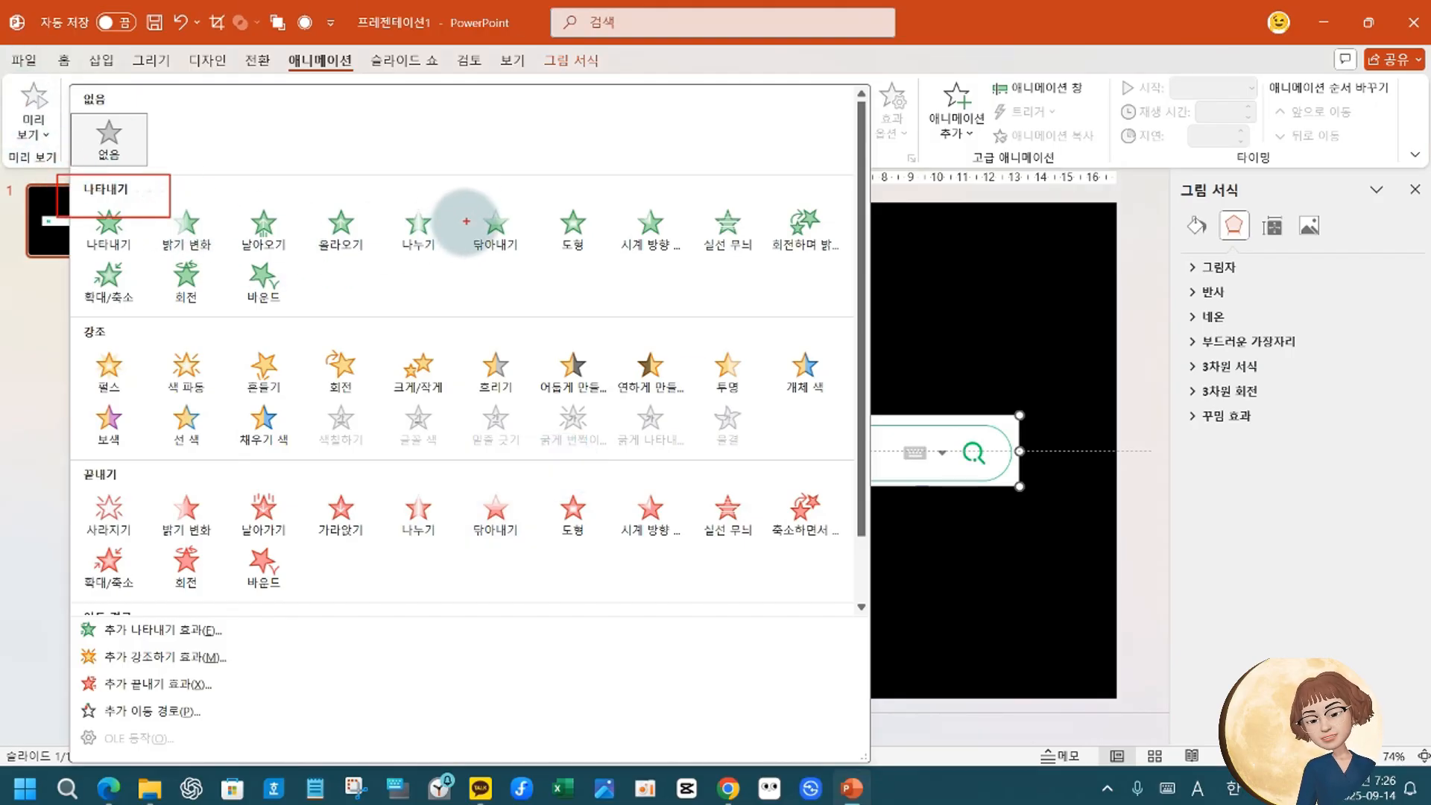
drag(467, 199, 525, 280)
mouse_move(476, 186)
mouse_down()
mouse_move(489, 214)
mouse_move(520, 160)
mouse_up()
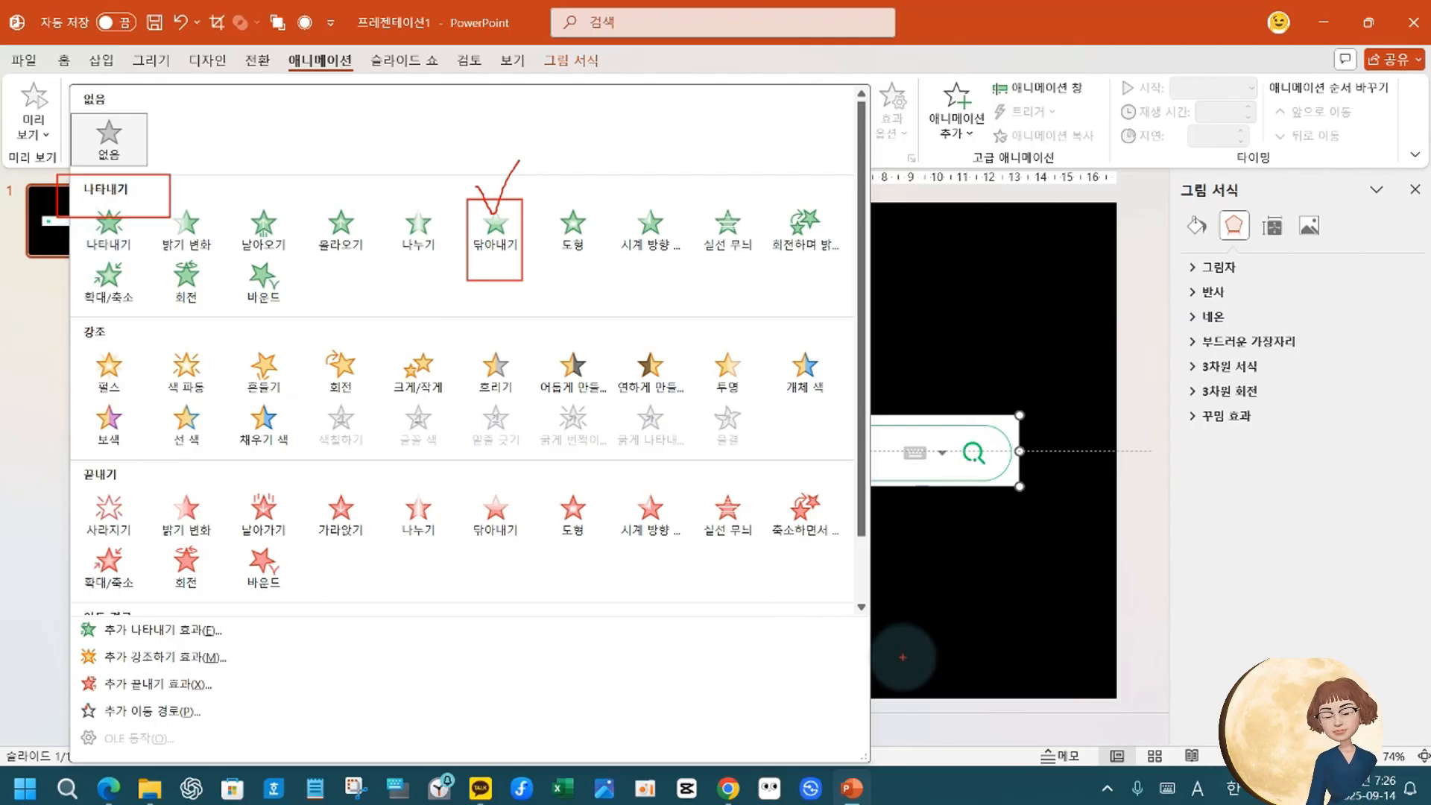
key(Escape)
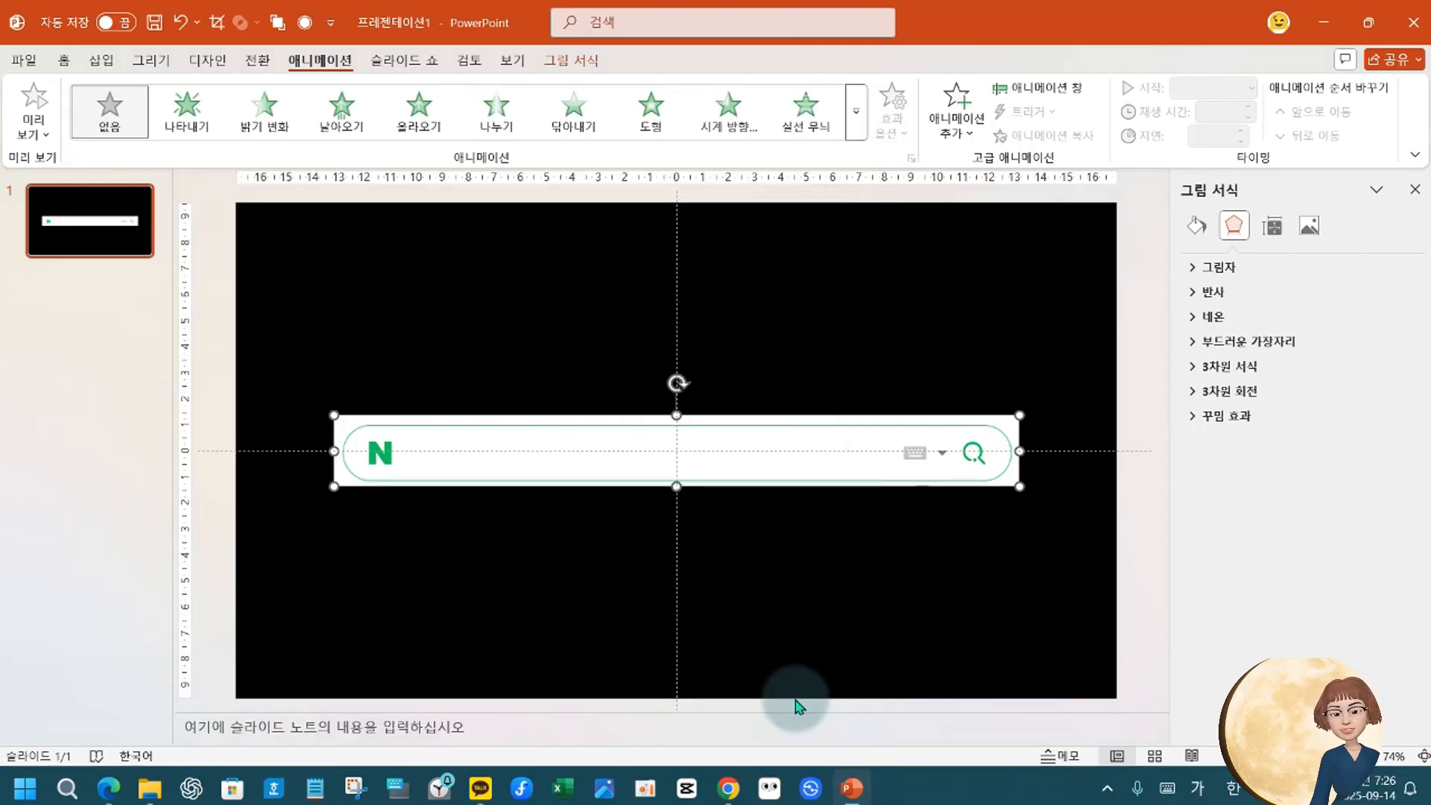
click(856, 112)
mouse_move(864, 764)
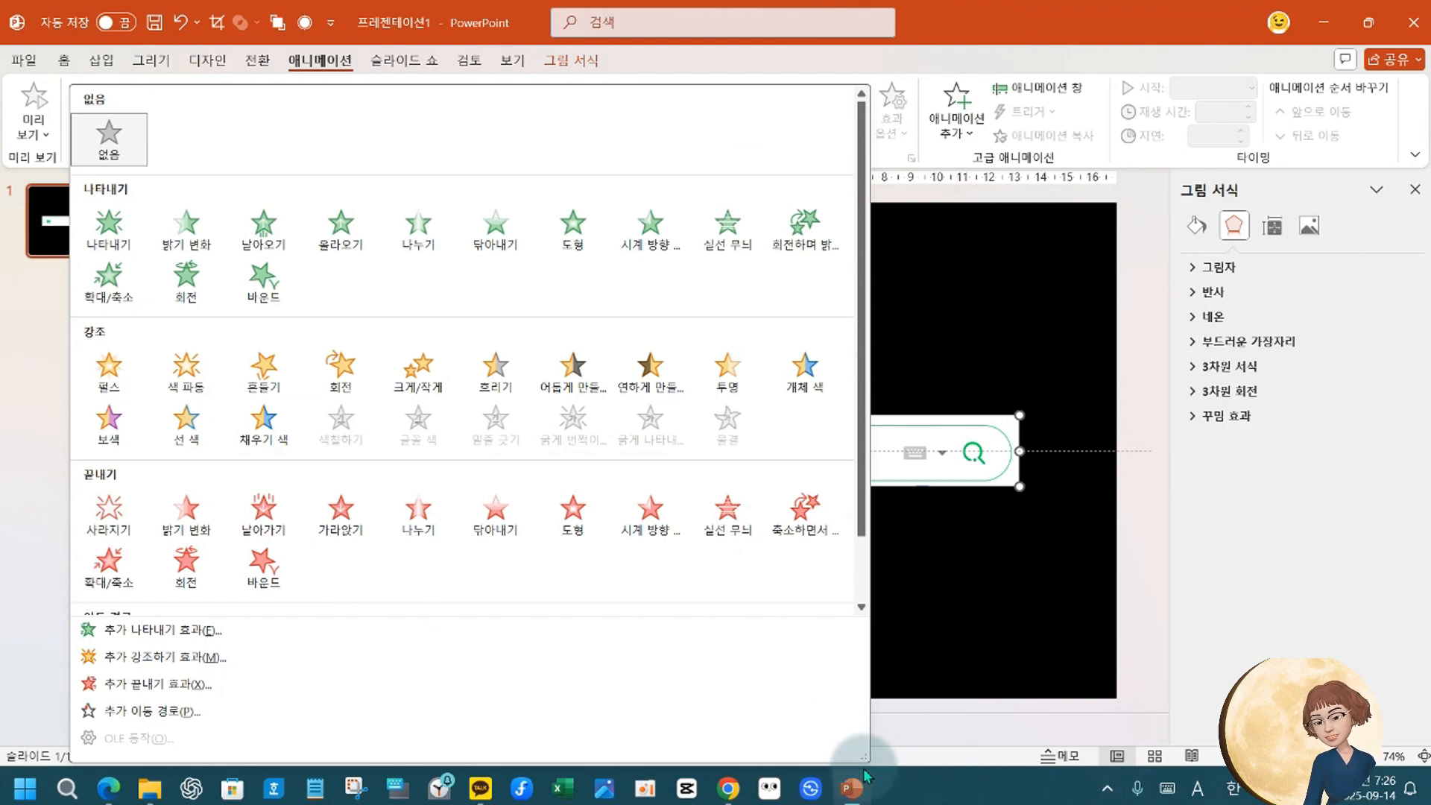
drag(869, 759, 824, 767)
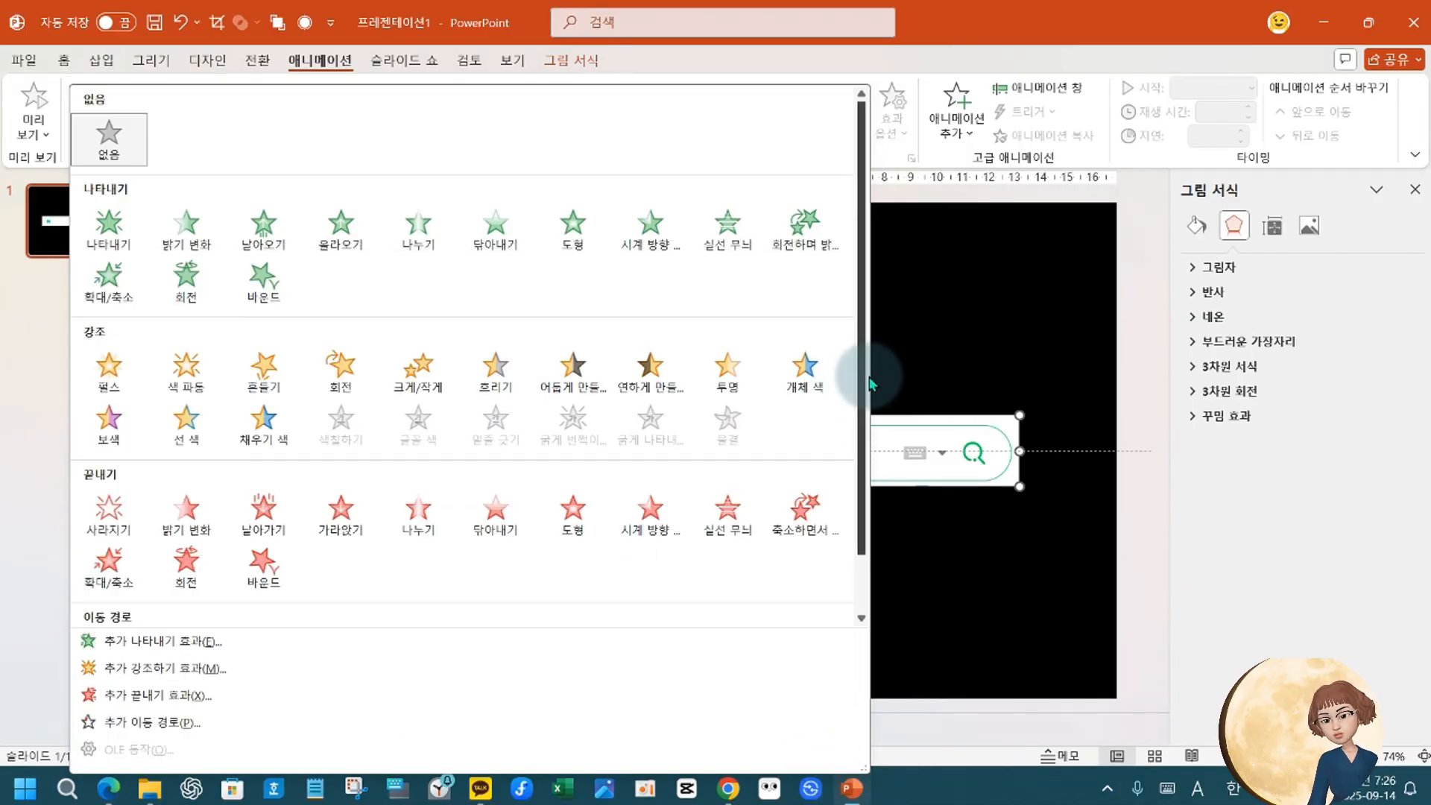
click(496, 228)
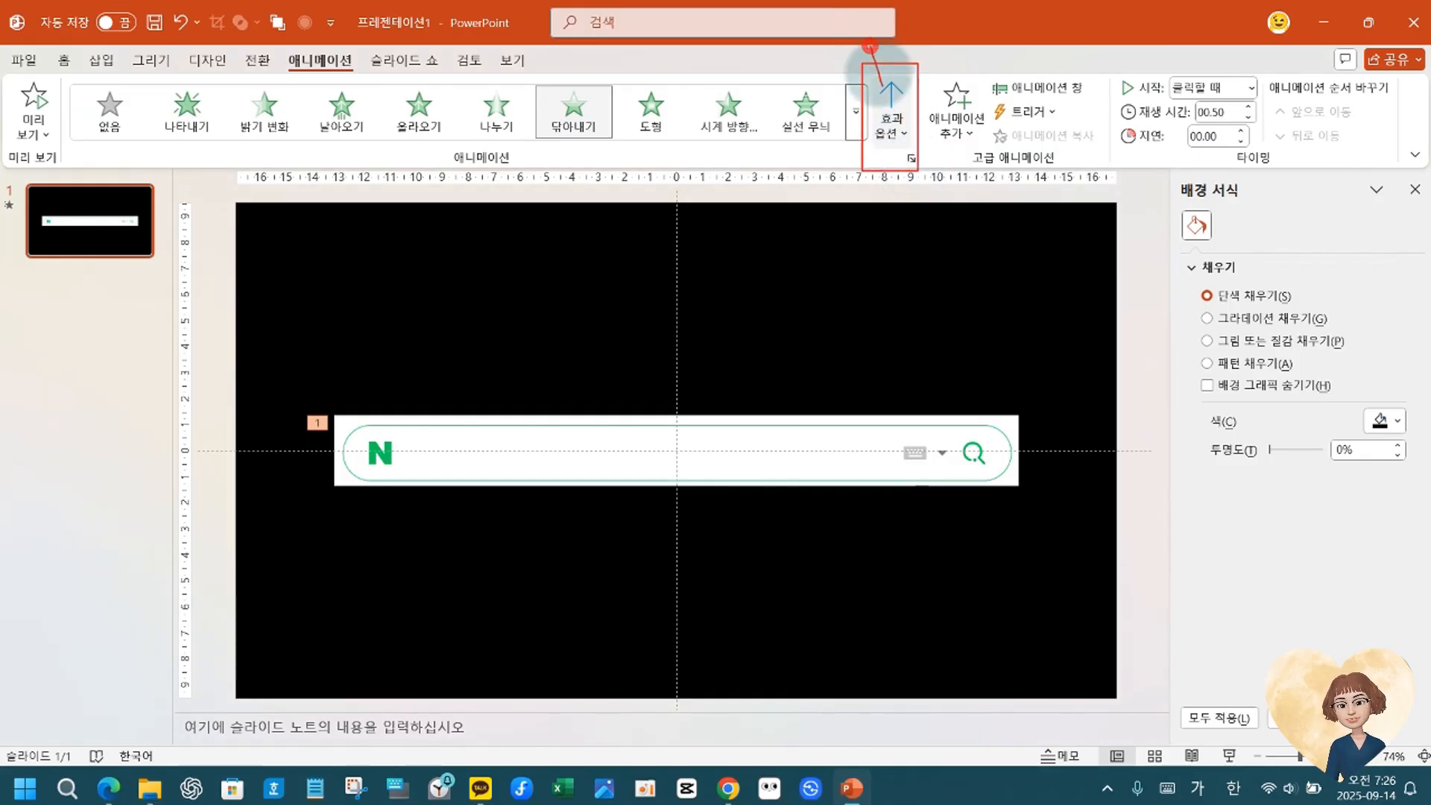
Set the 닦아내기 effect's direction to 왼쪽에서 (From Left) and preview the slide's animation.
click(886, 134)
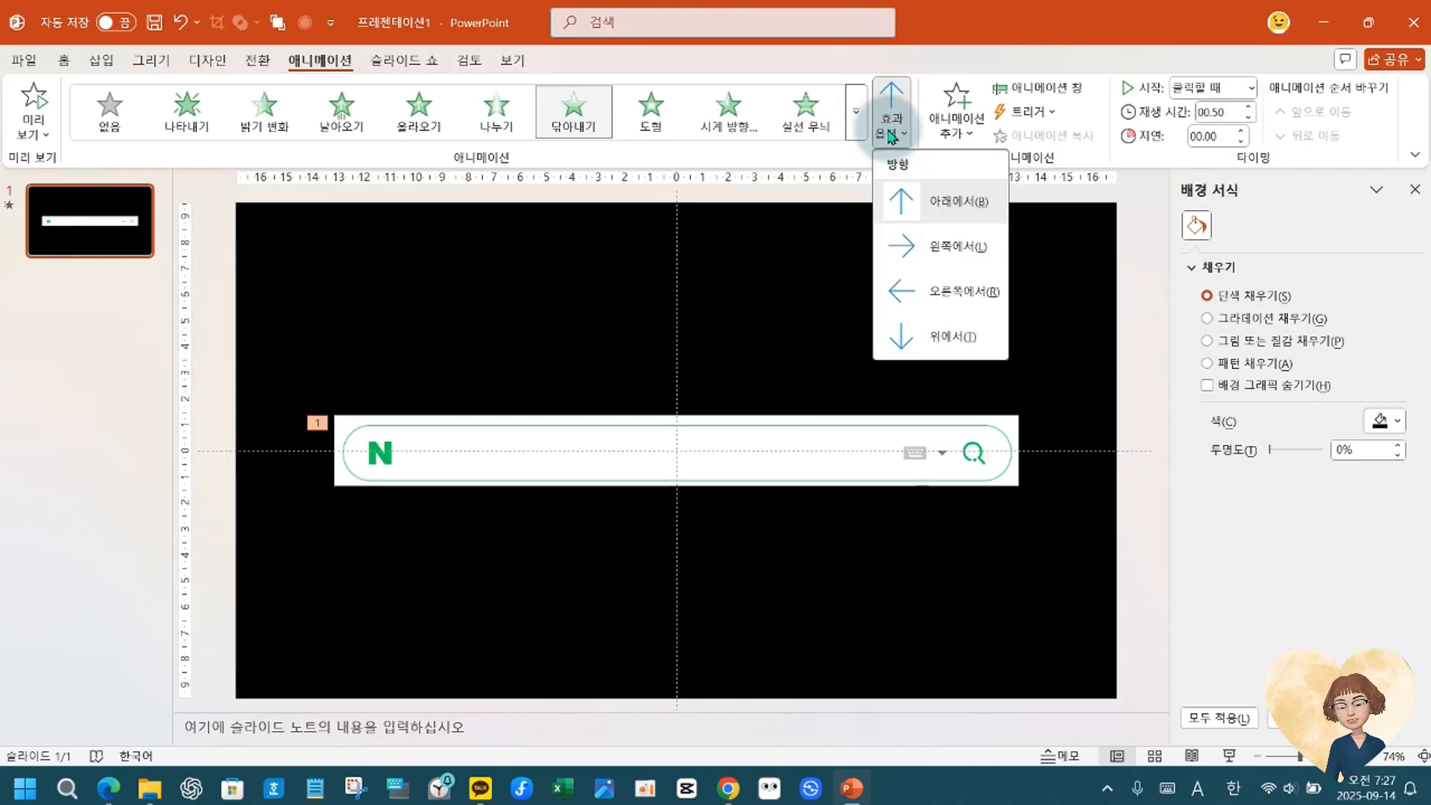
click(932, 257)
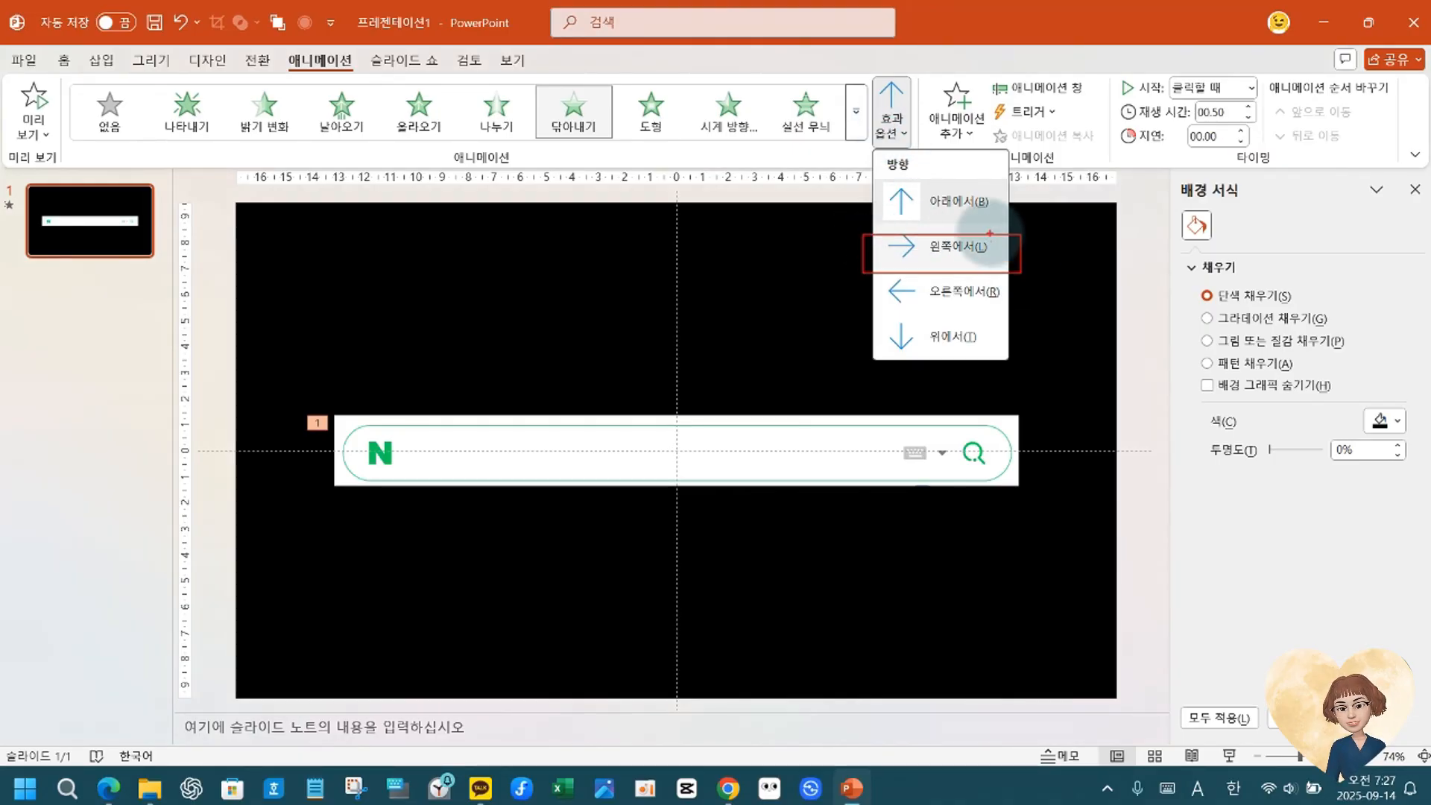
mouse_move(990, 233)
mouse_down()
mouse_move(1002, 259)
mouse_move(1034, 220)
mouse_up()
key(Escape)
click(892, 120)
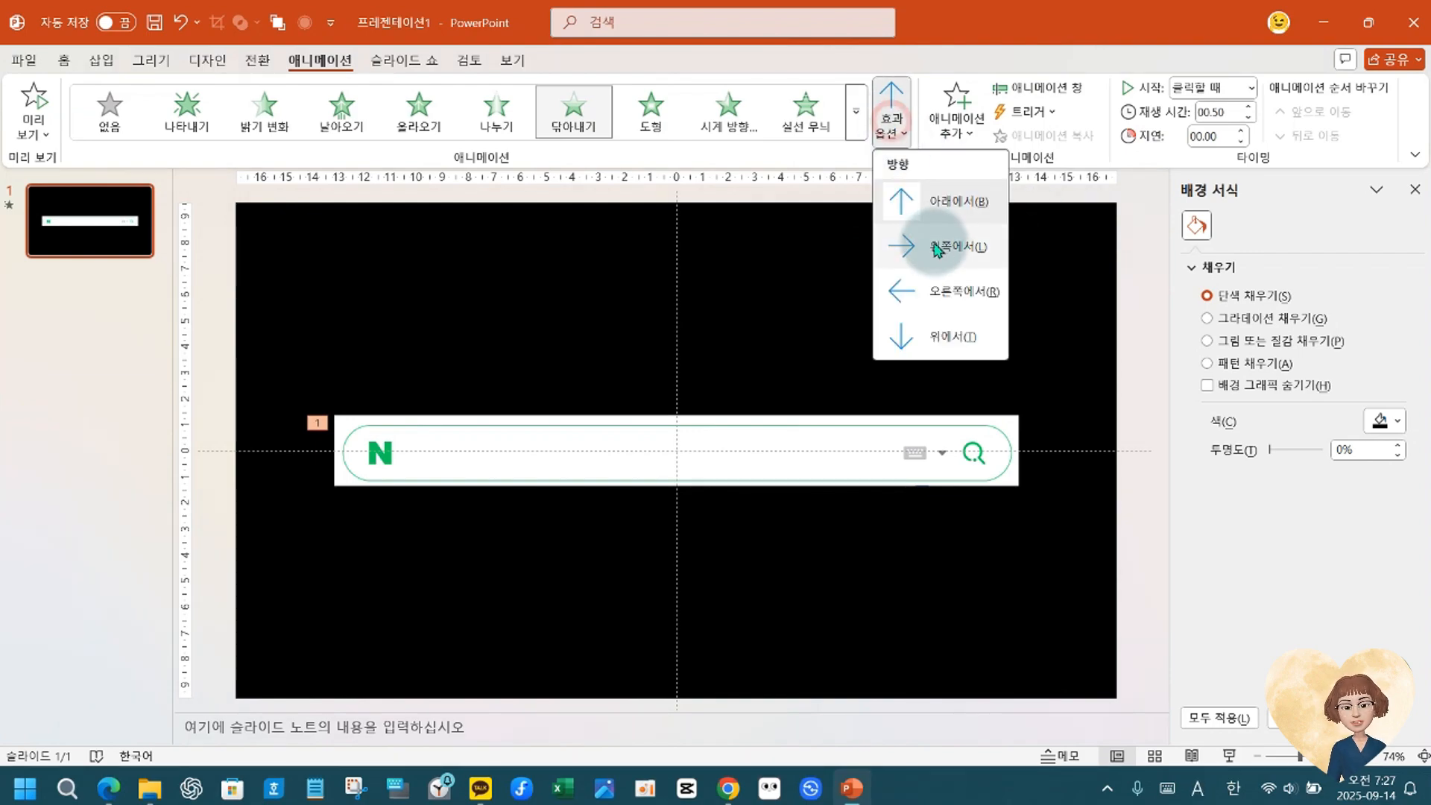
click(937, 248)
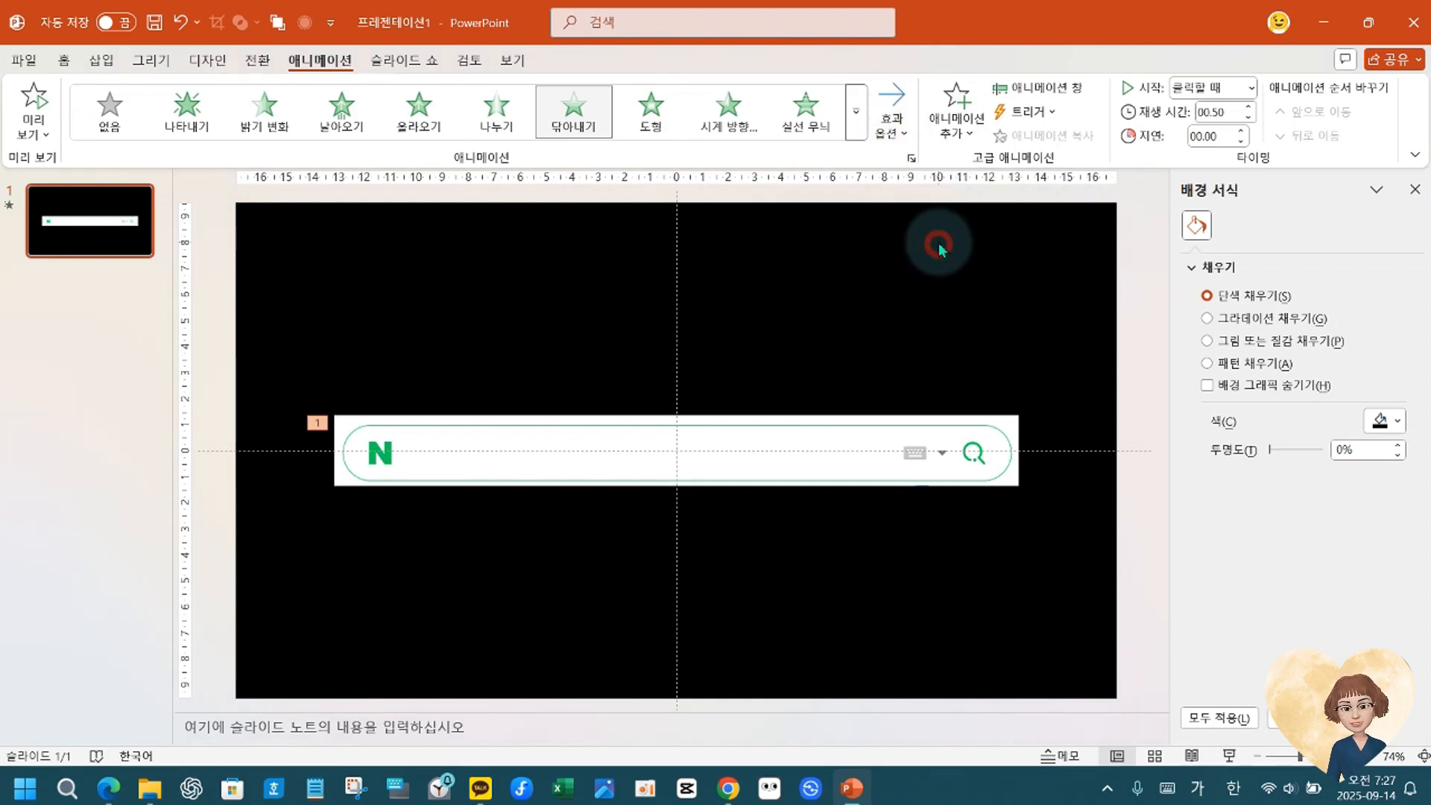
click(33, 106)
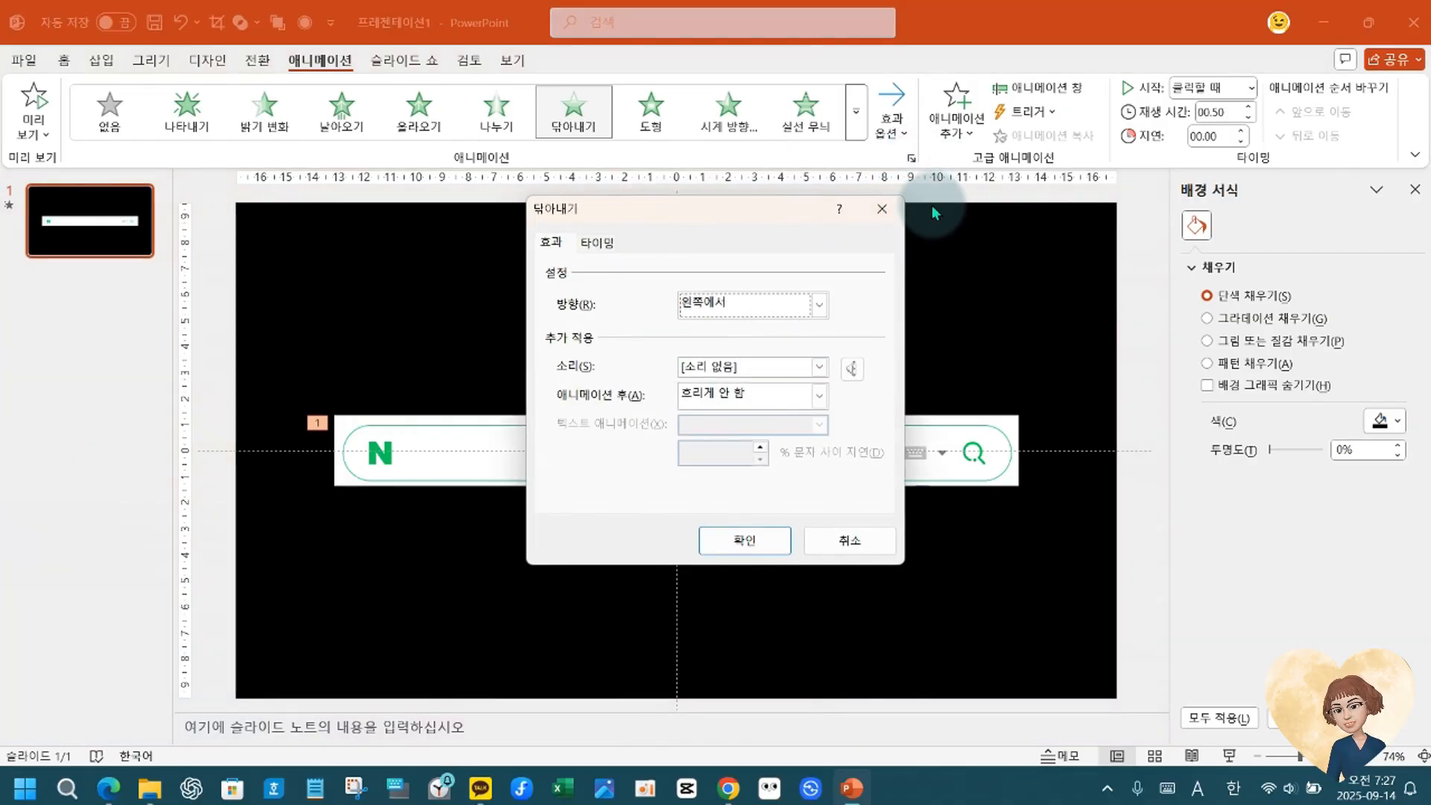
Close the background formatting pane and look over the 닦아내기 effect's detailed settings without changing them.
click(886, 208)
click(1414, 189)
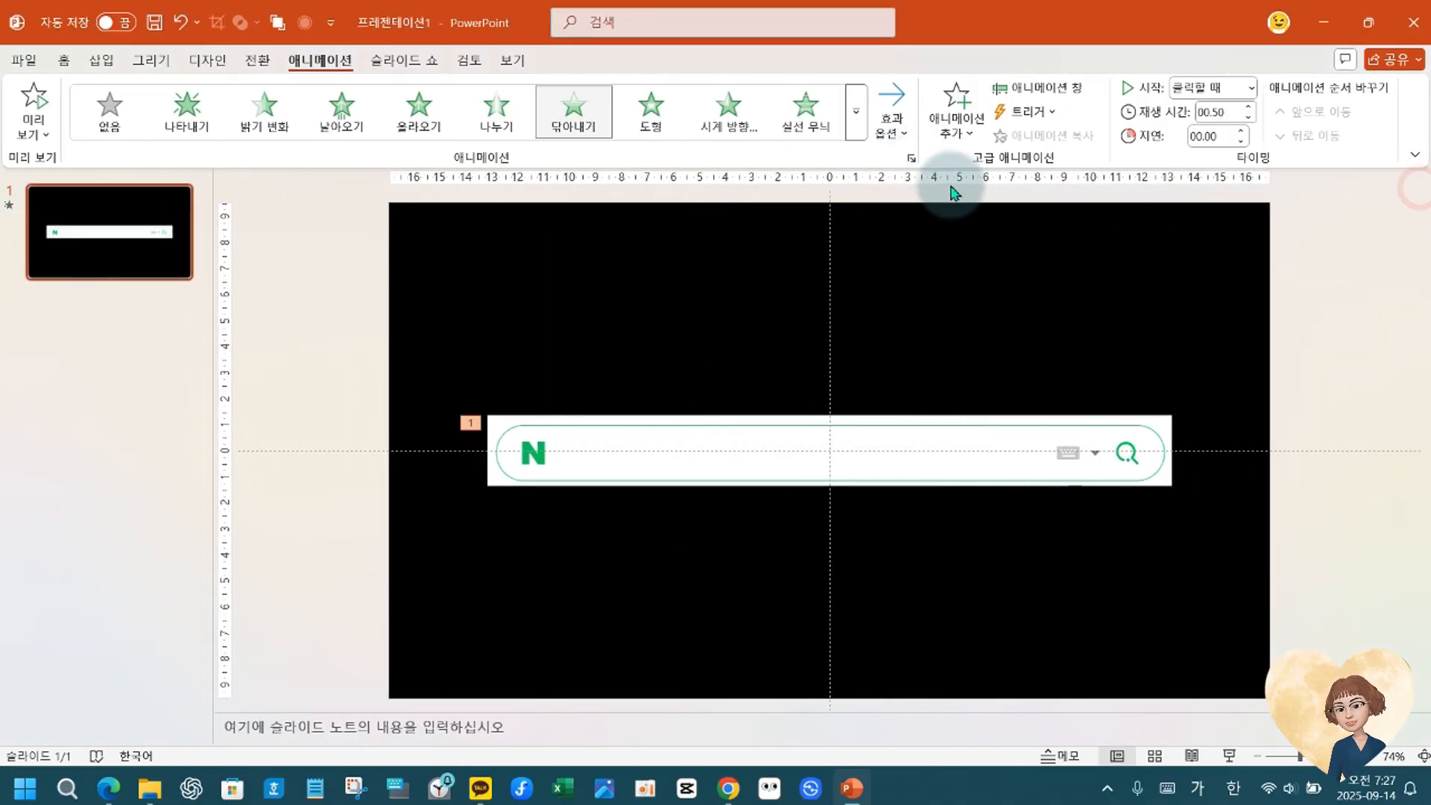
click(910, 159)
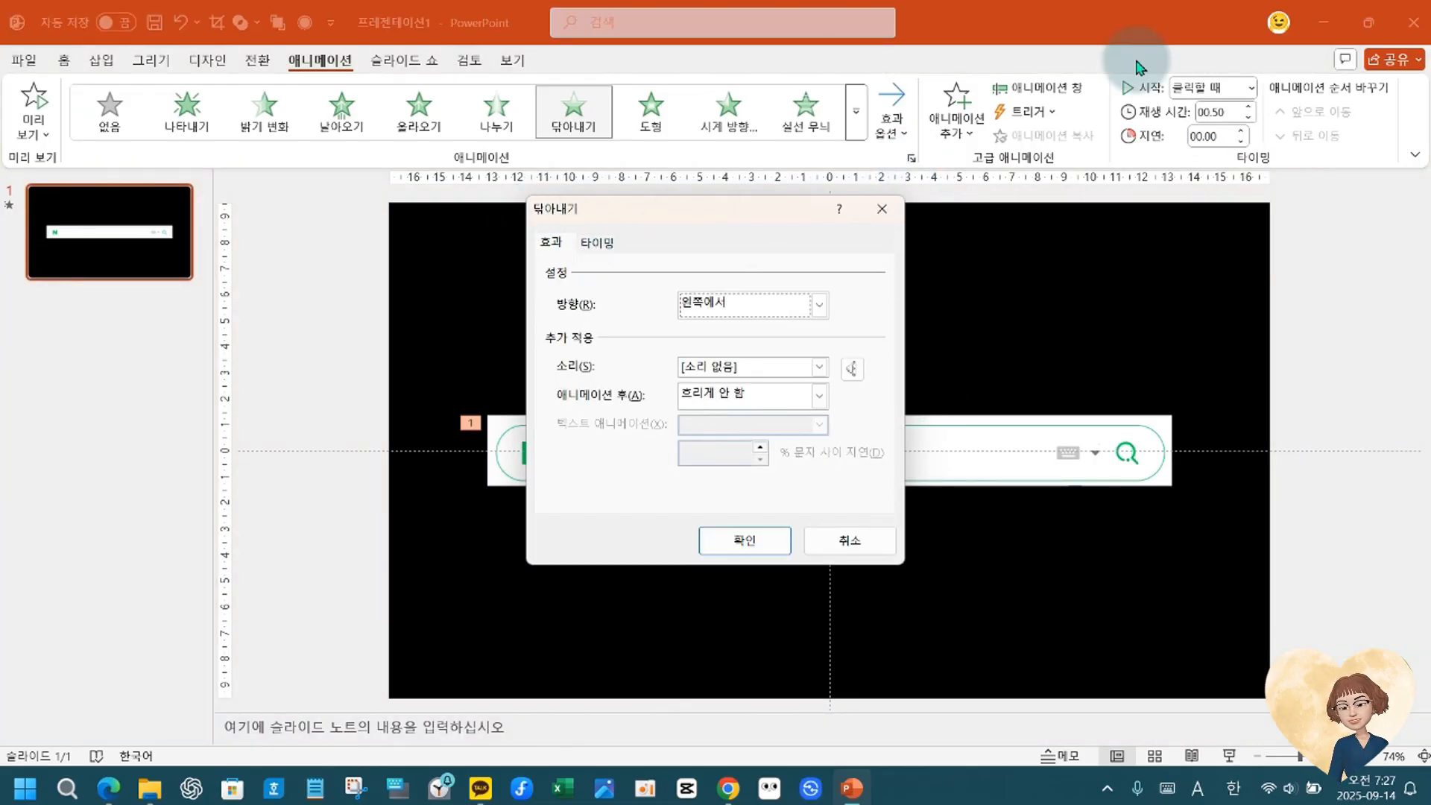
click(882, 211)
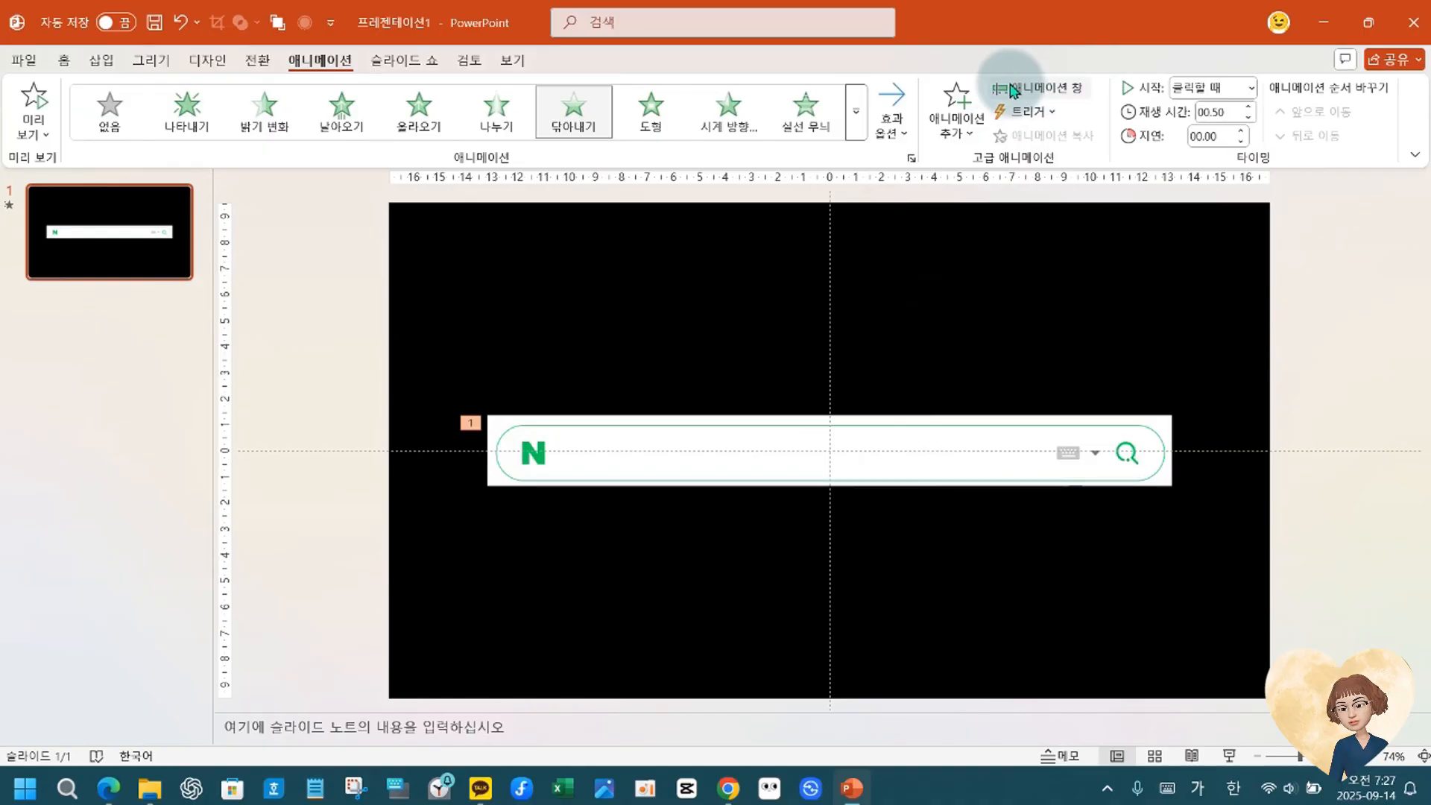
View the slide's animation list in the 애니메이션 창 (Animation Pane) and close it again.
drag(973, 68, 1100, 103)
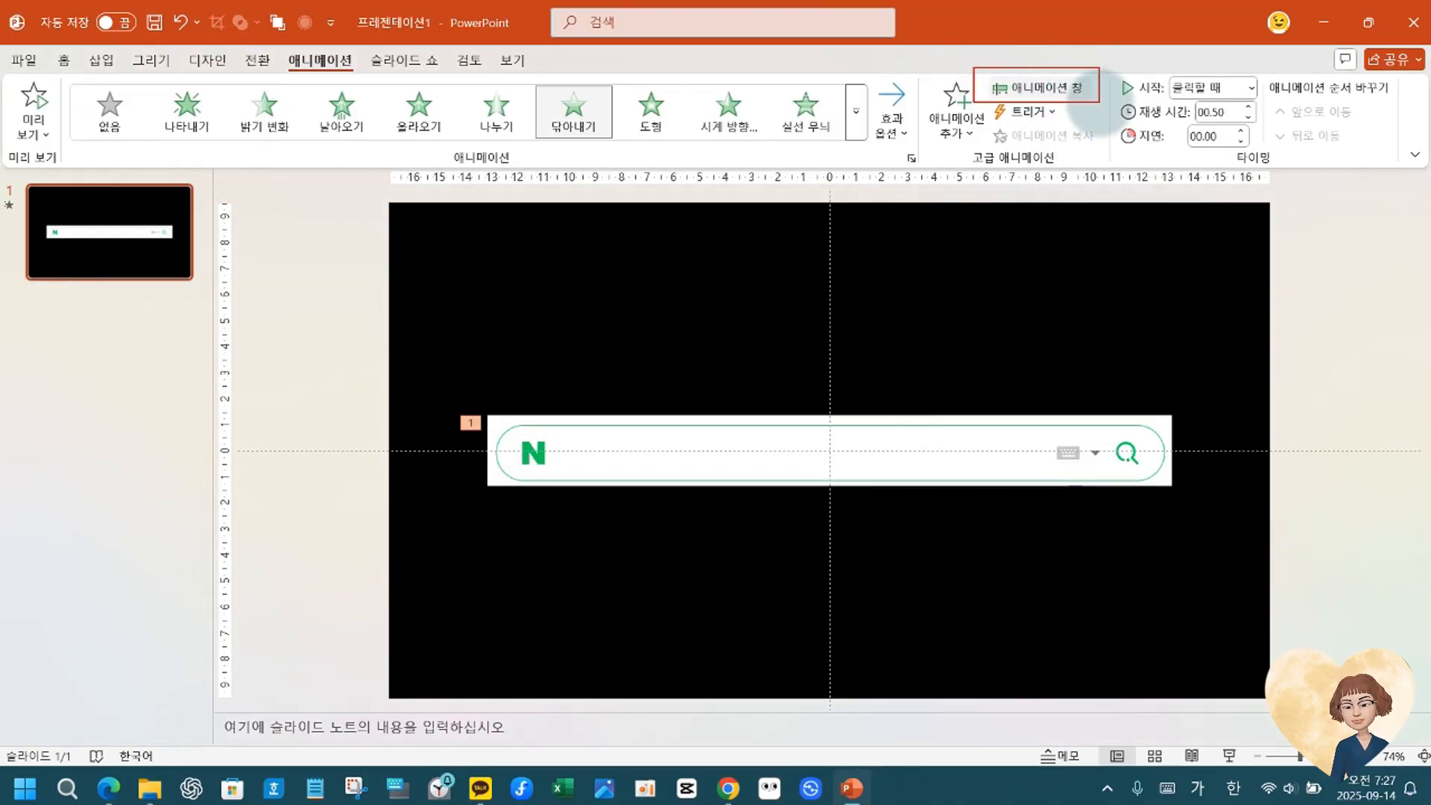
drag(1041, 50, 1100, 44)
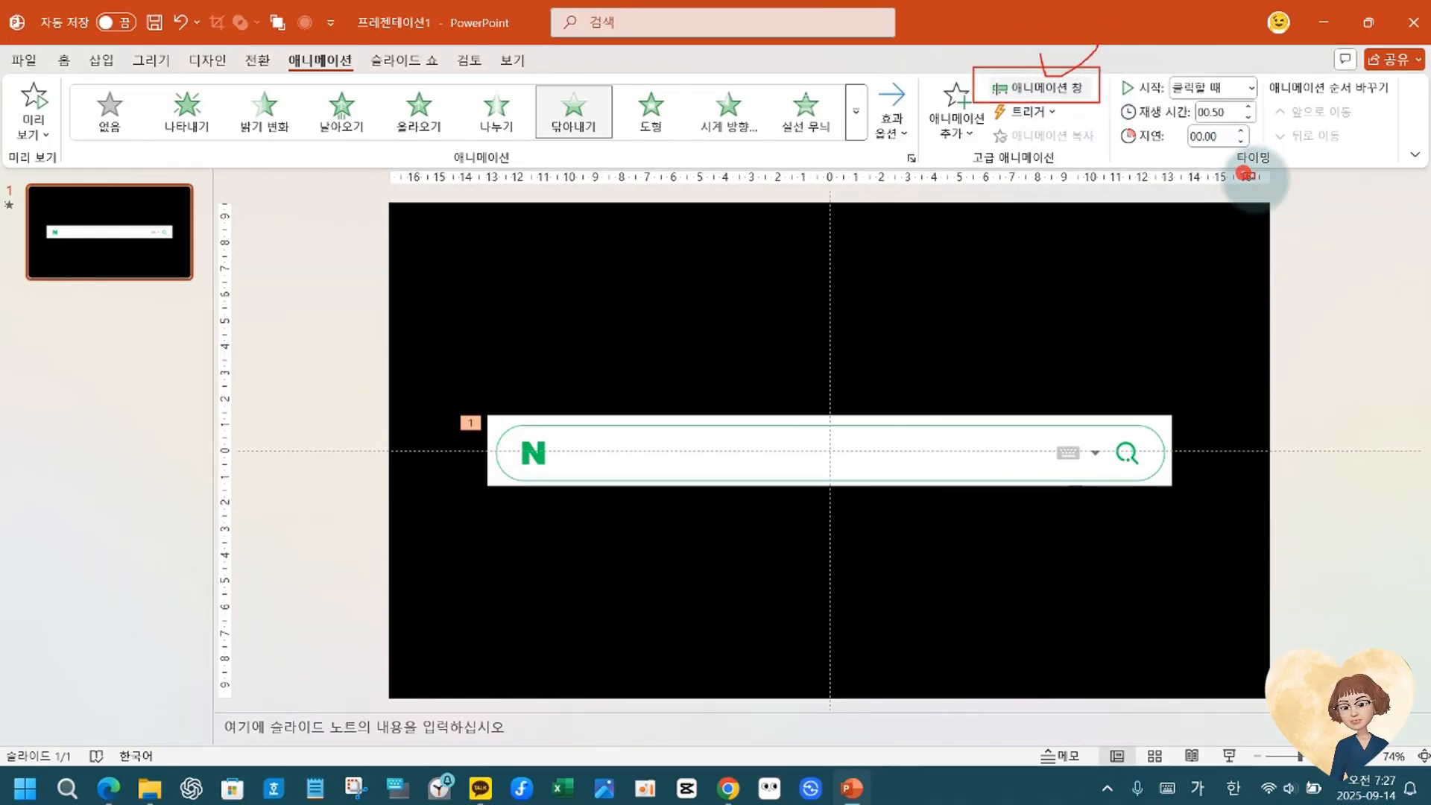
drag(1243, 173, 1428, 642)
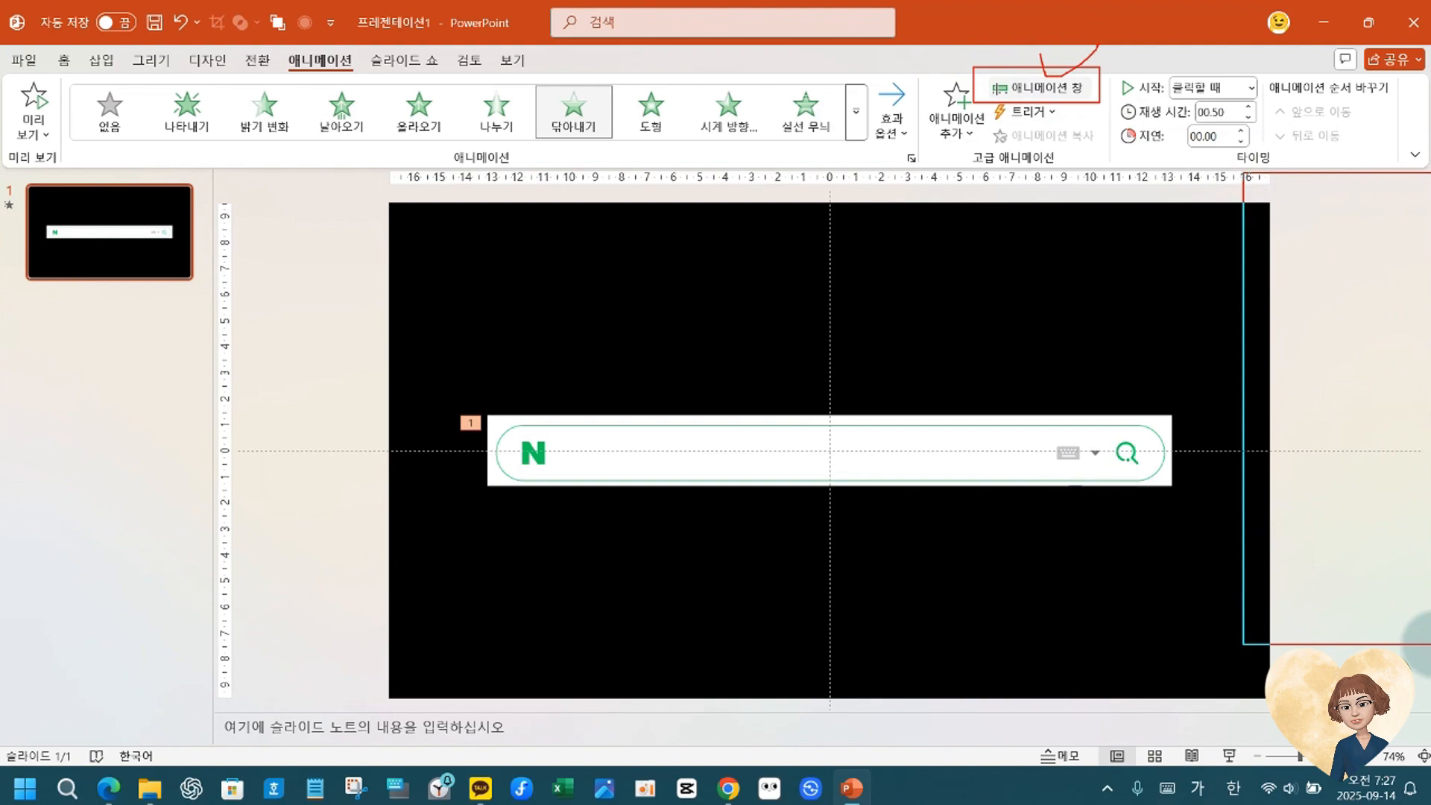
click(1023, 87)
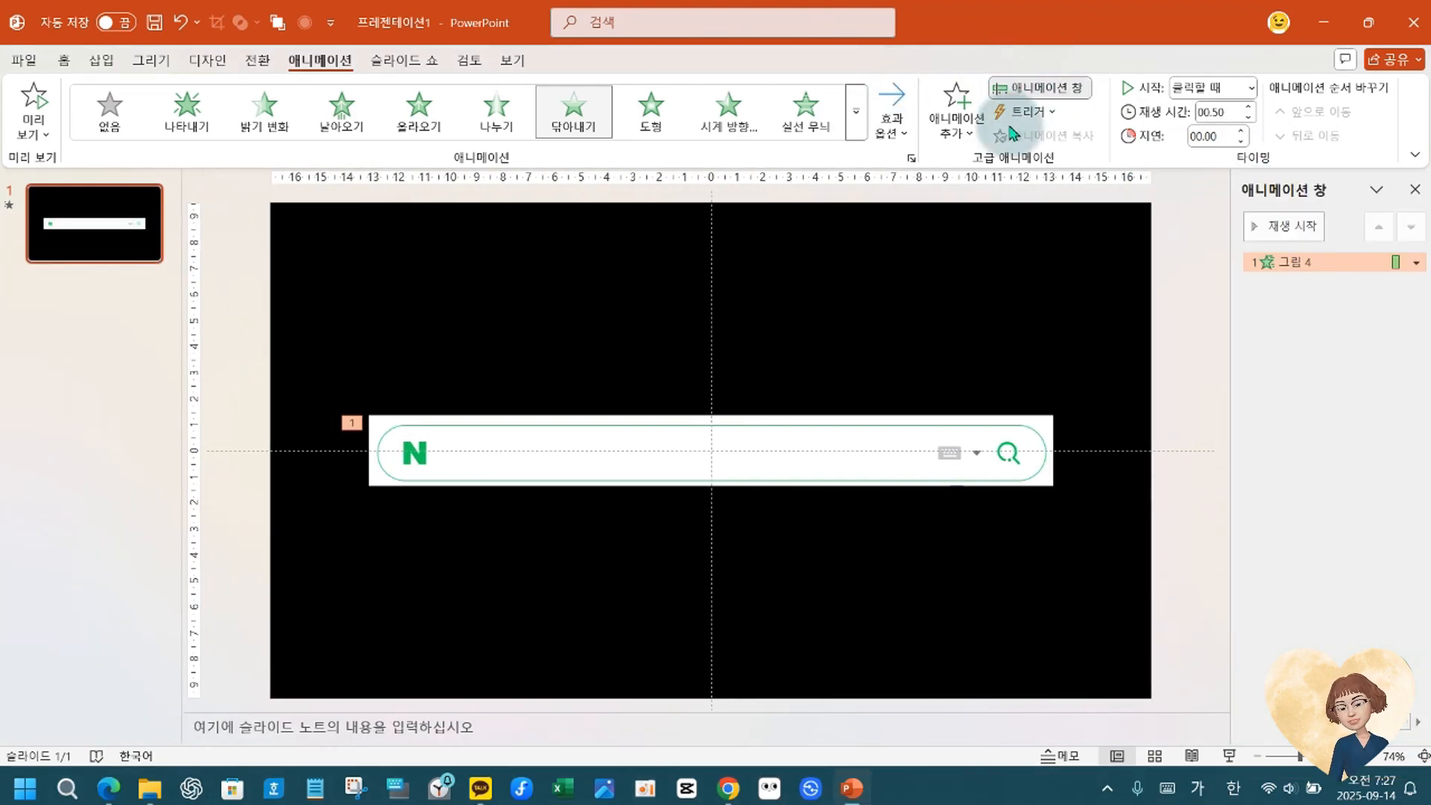
click(1415, 189)
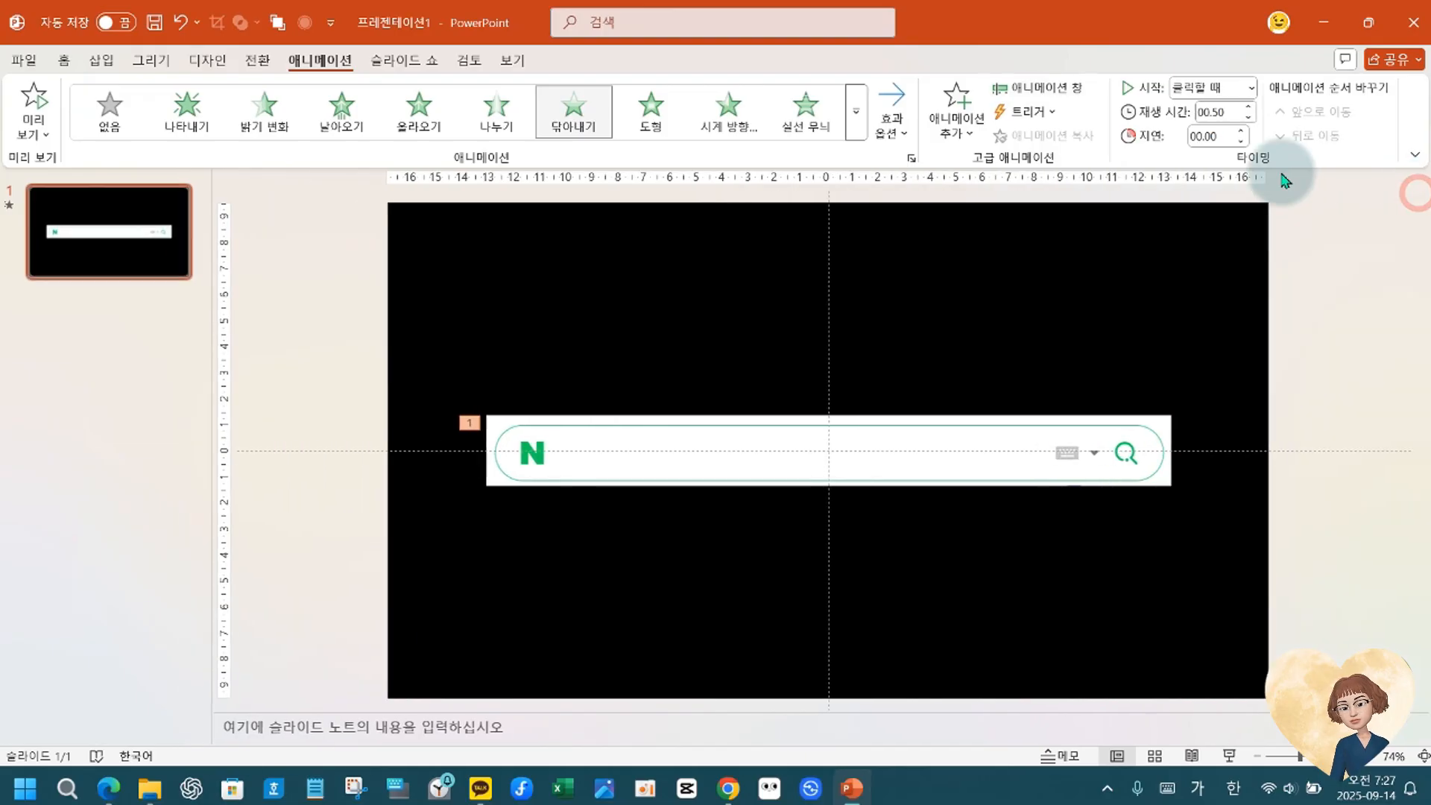
Set the sound of the search bar's 닦아내기 effect to 바람 가르는 소리 in its detailed settings.
click(911, 159)
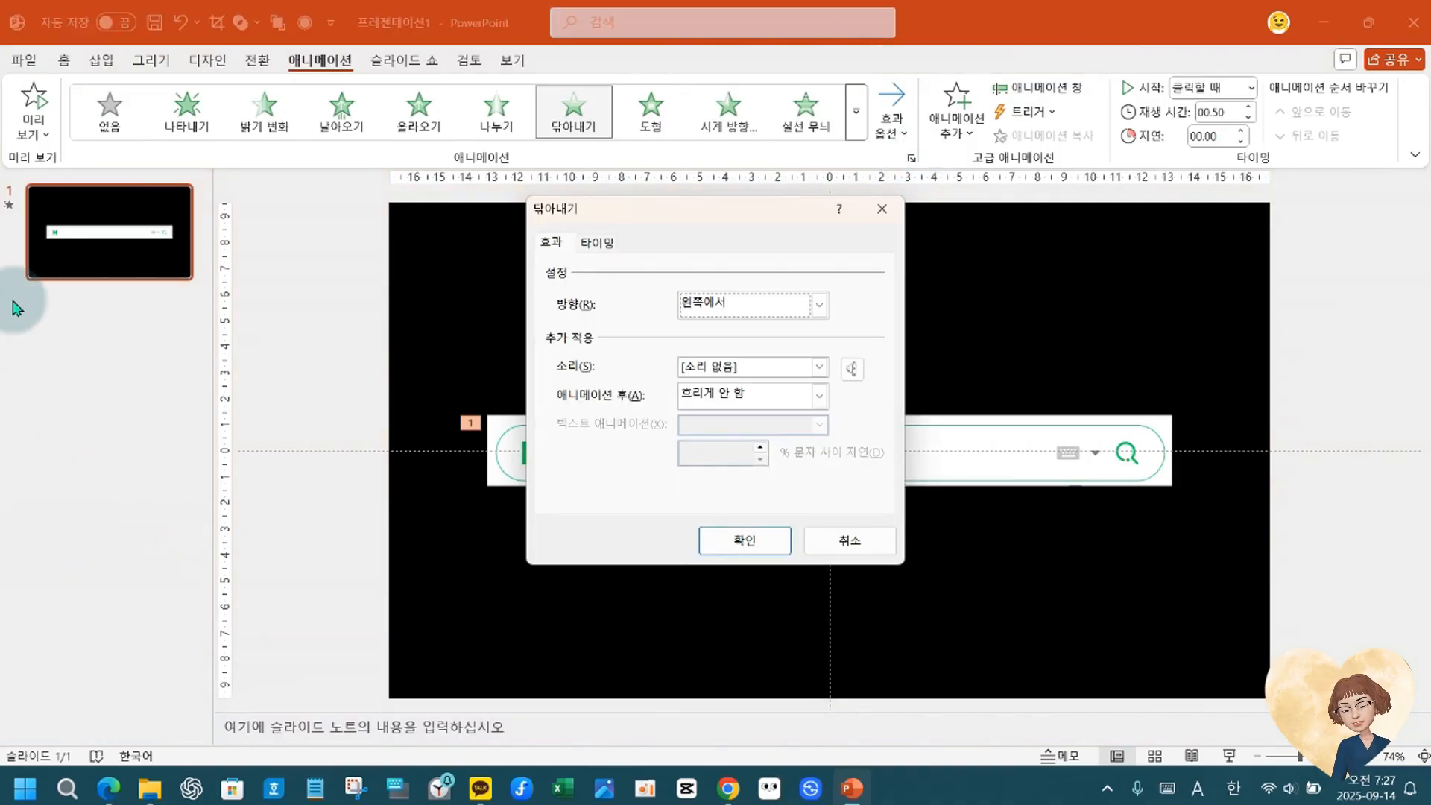
drag(690, 216, 900, 236)
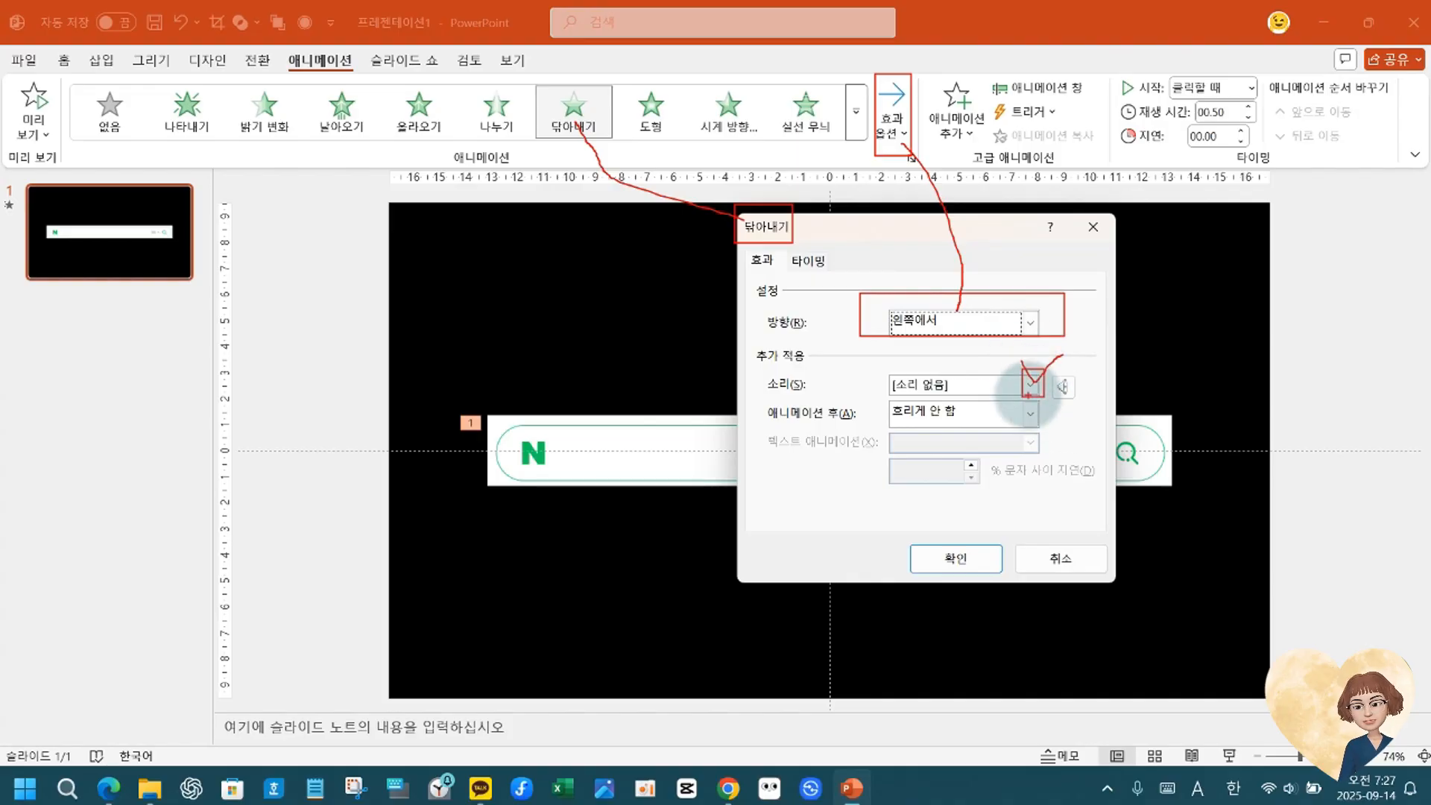
click(1031, 384)
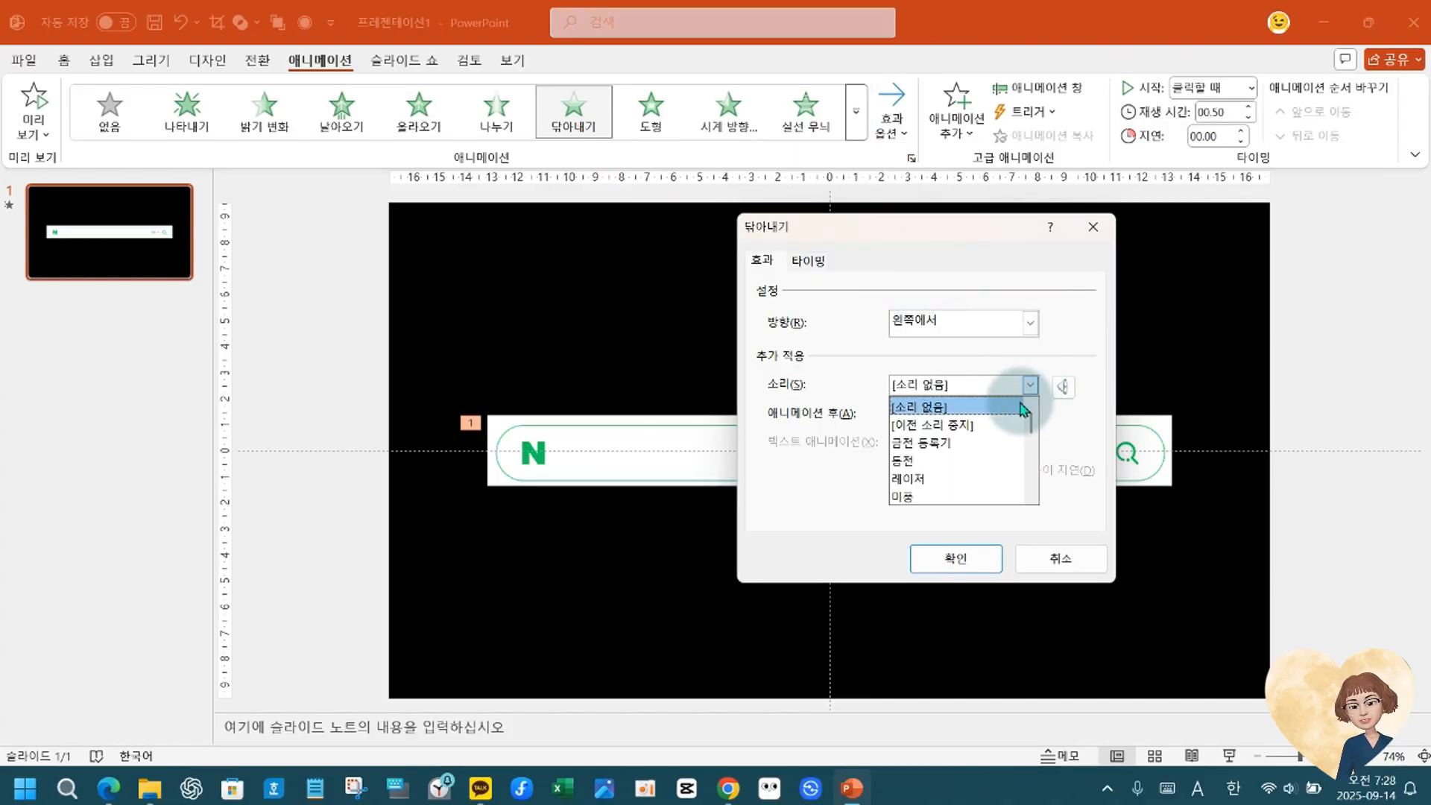
scroll(973, 492, down, 2)
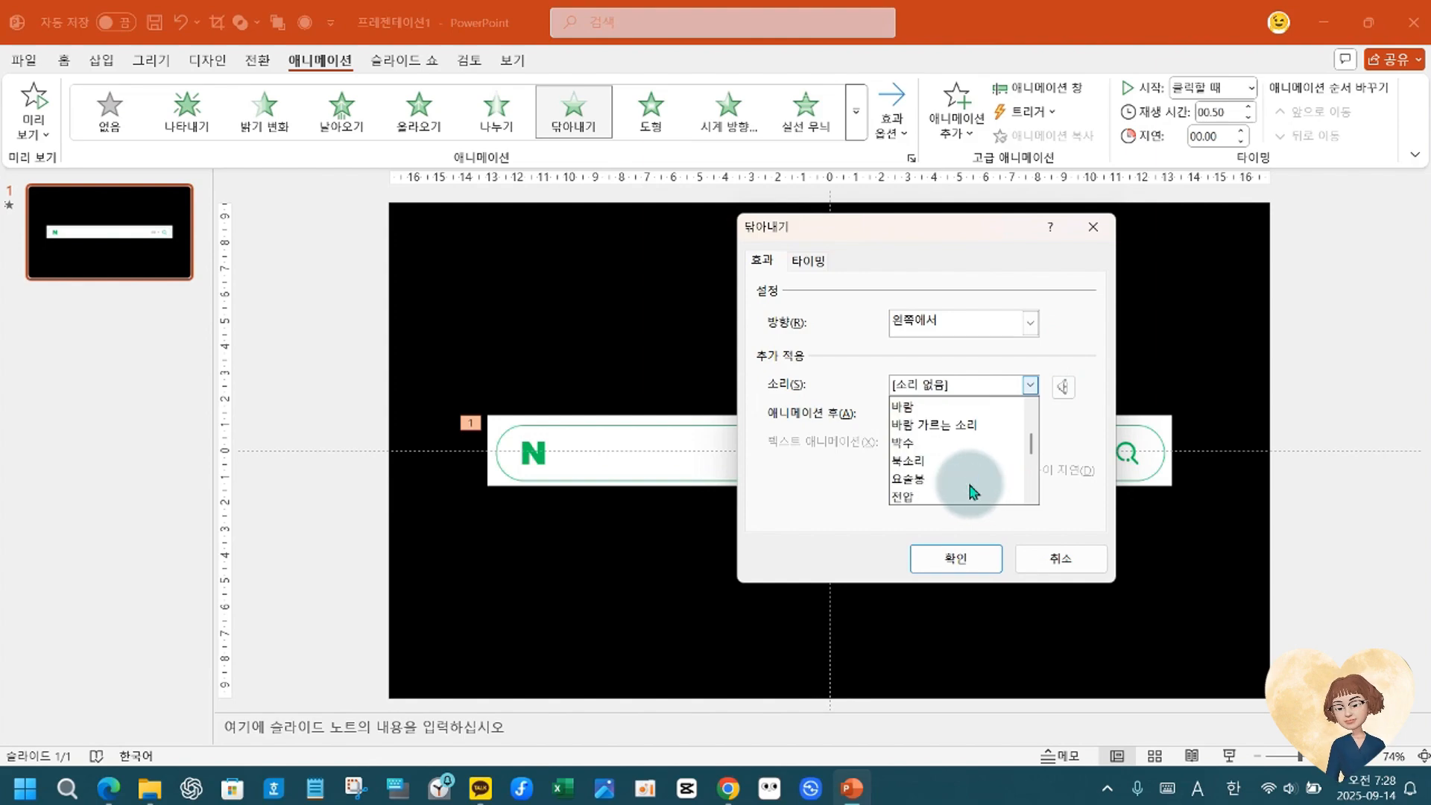
click(948, 426)
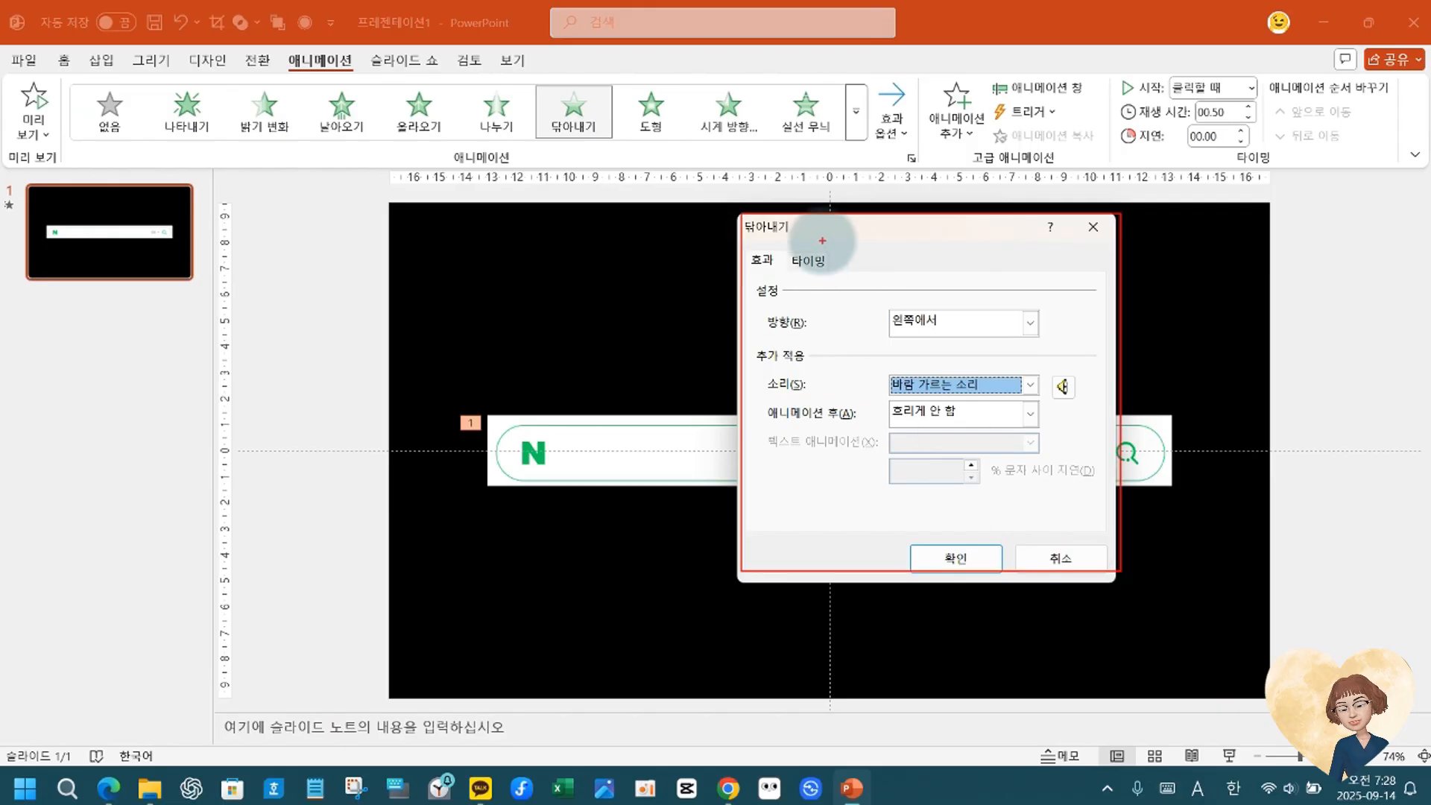
Examine the 닦아내기 effect's 효과 and 타이밍 settings, comparing its start, delay and duration with the slide's timing options.
drag(752, 248, 780, 276)
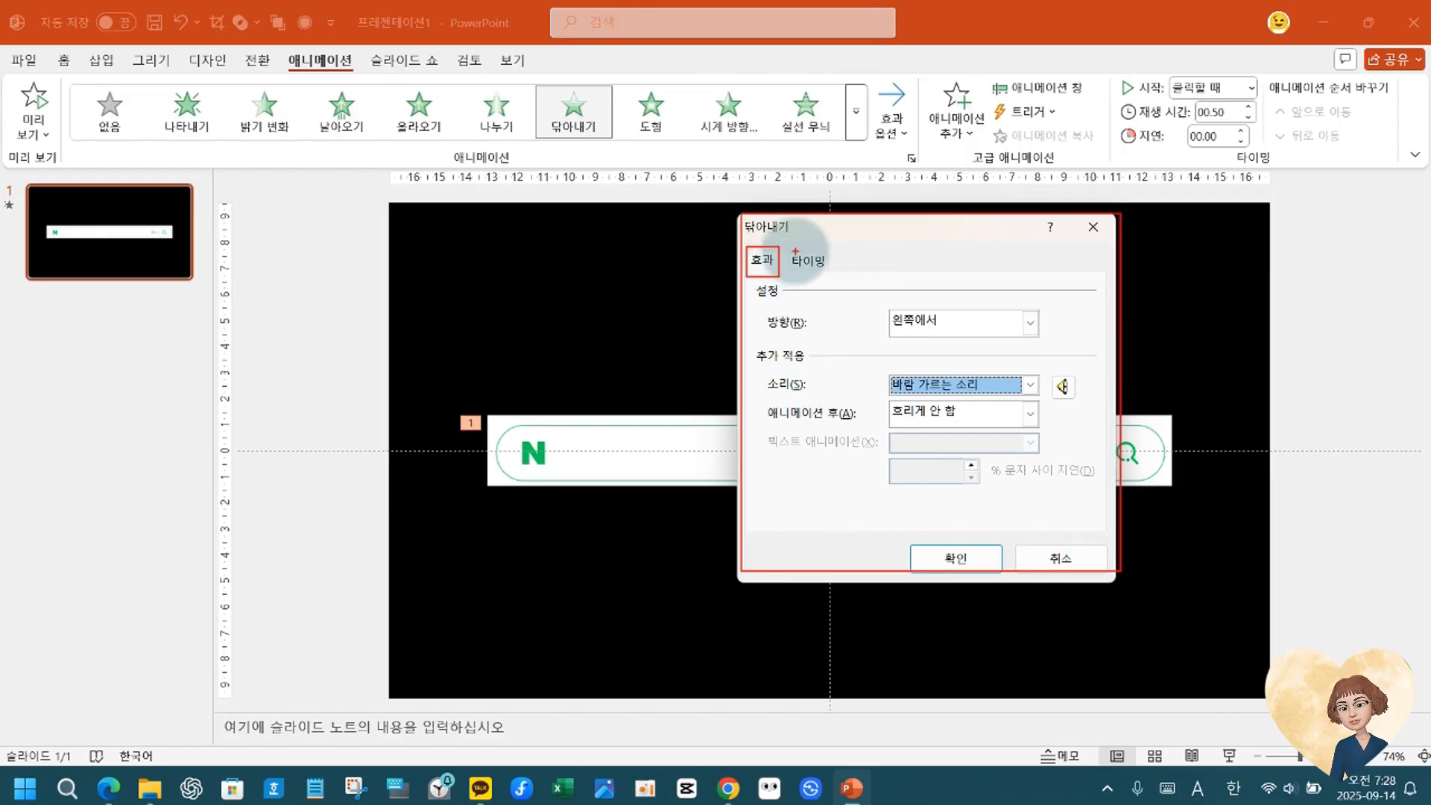
drag(789, 246, 829, 267)
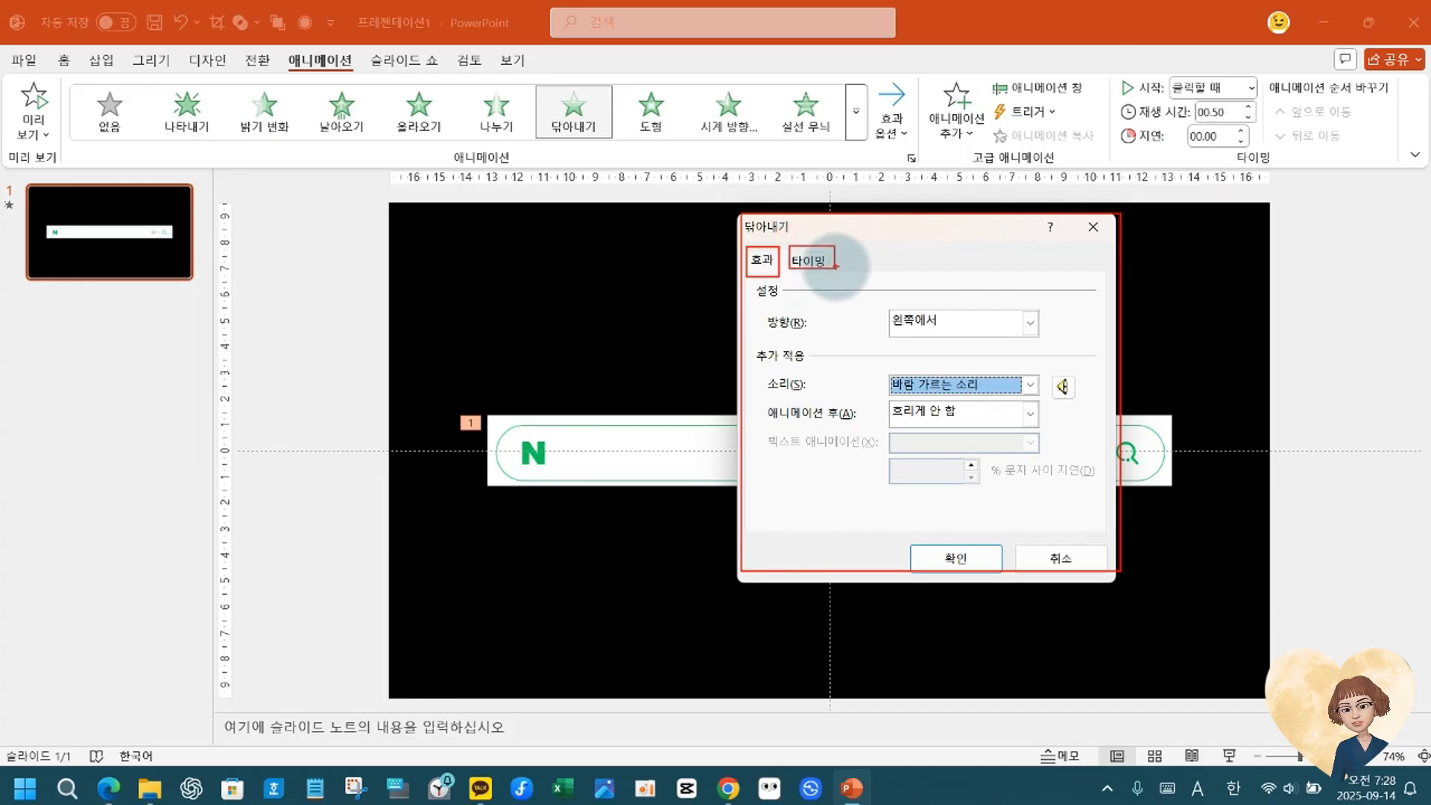
click(765, 262)
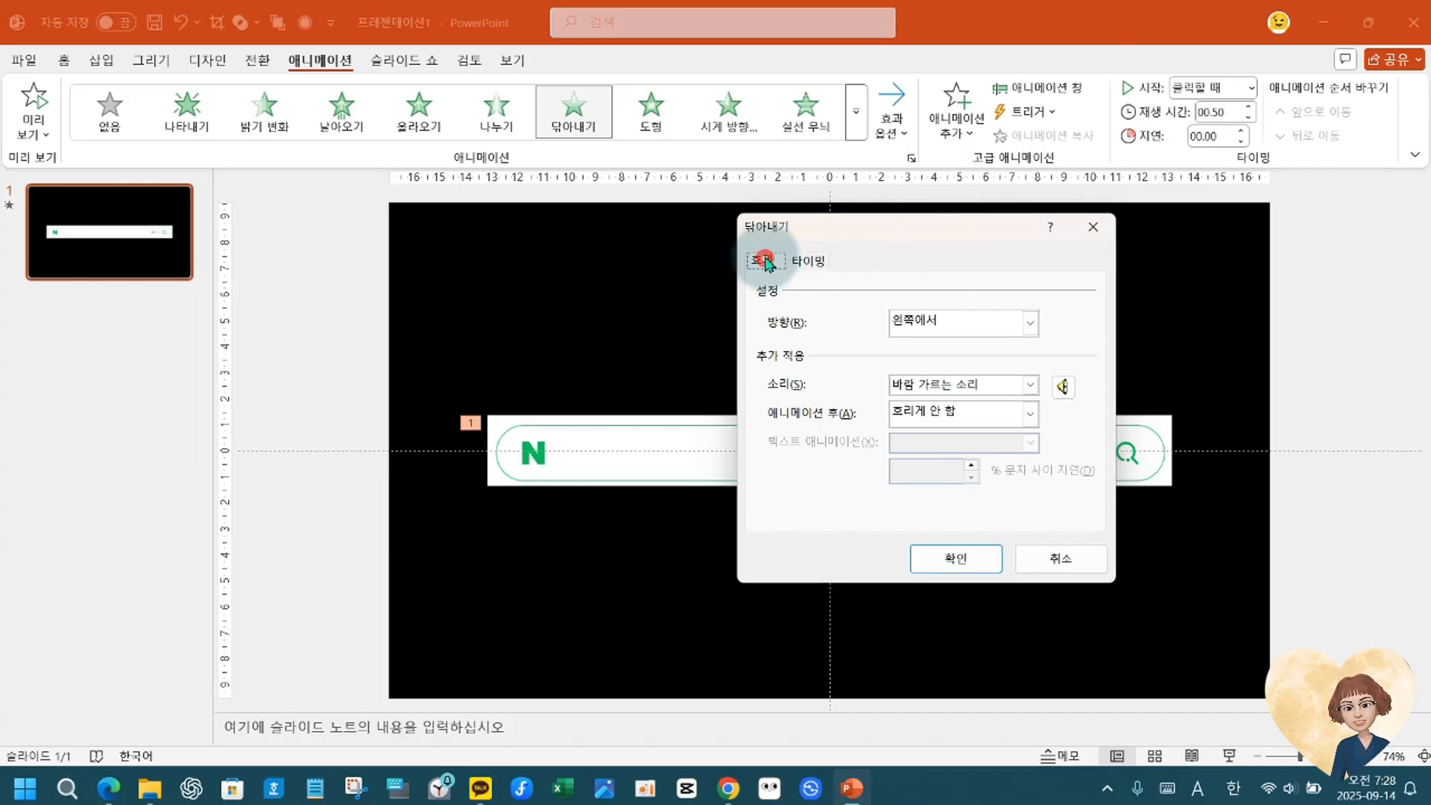
click(808, 261)
click(761, 260)
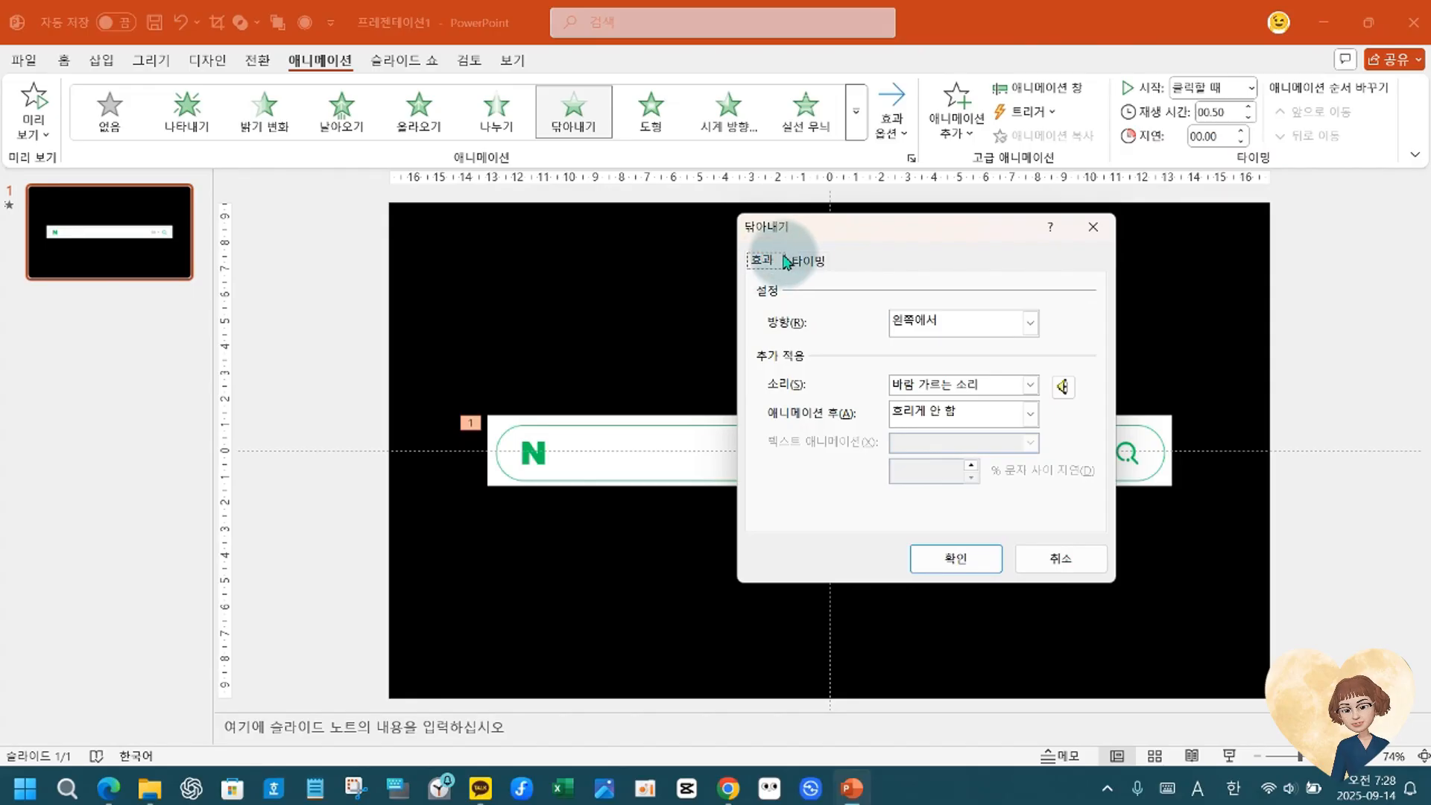
click(808, 260)
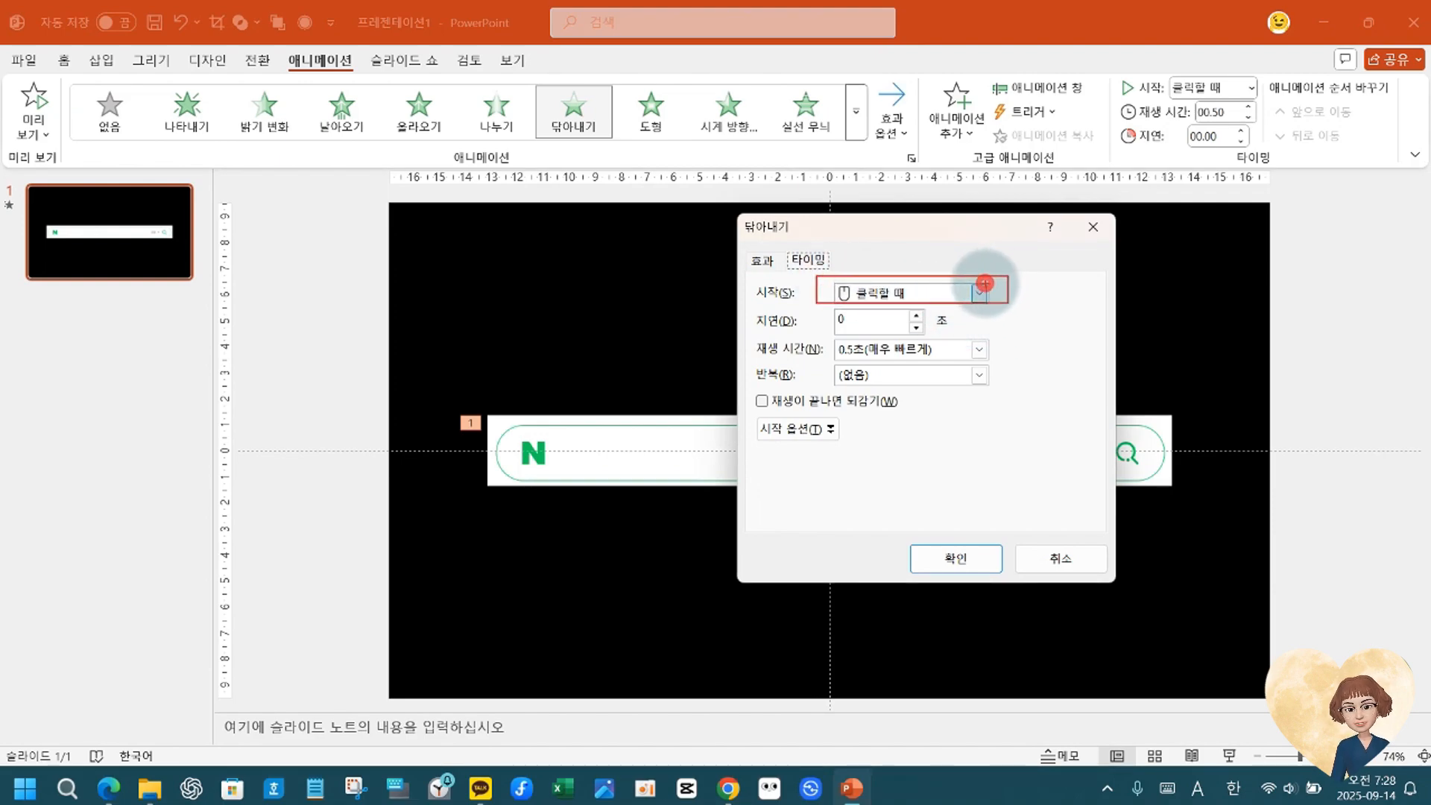
mouse_move(985, 283)
mouse_down()
mouse_move(1140, 149)
mouse_move(1189, 79)
mouse_move(1177, 143)
mouse_up()
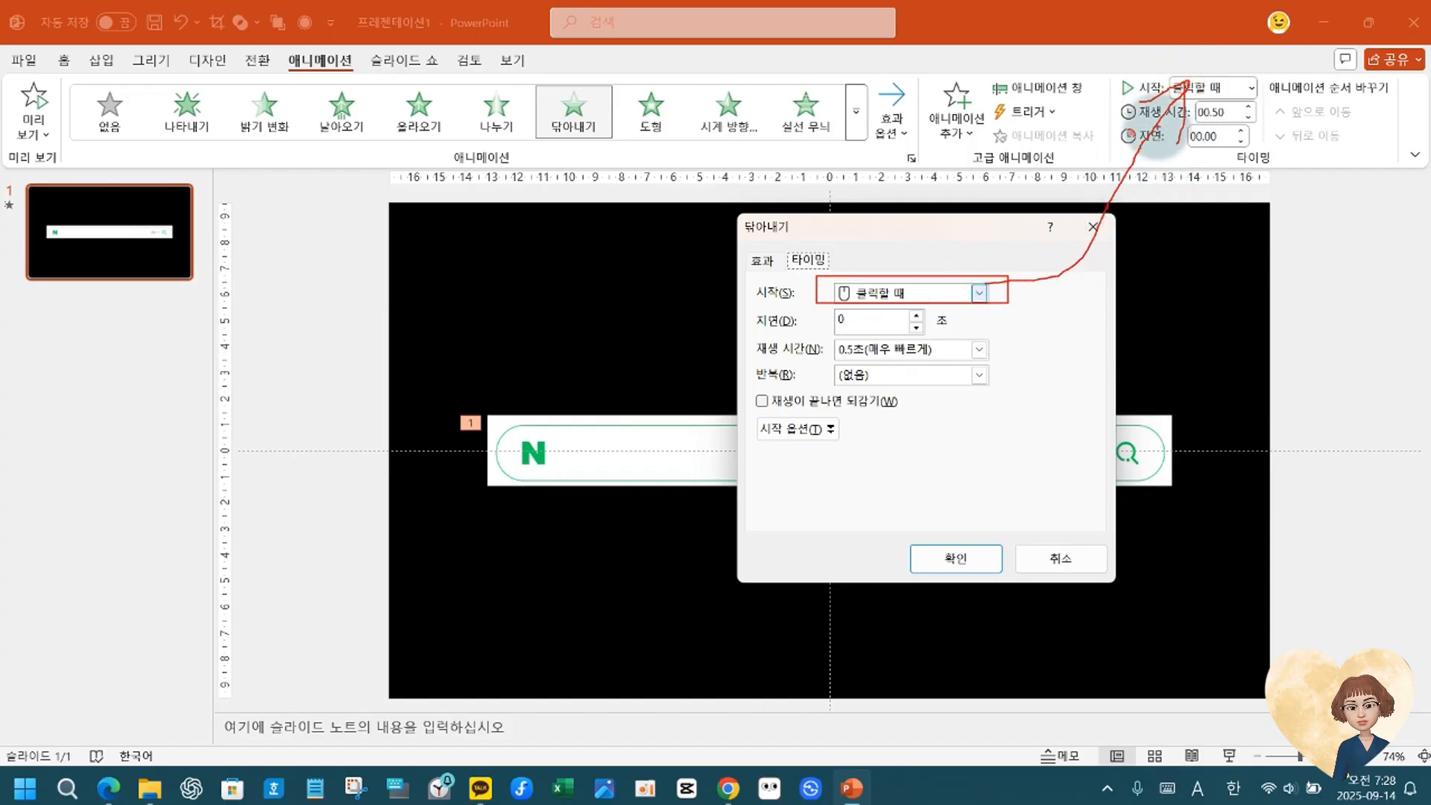
drag(1108, 71, 1272, 178)
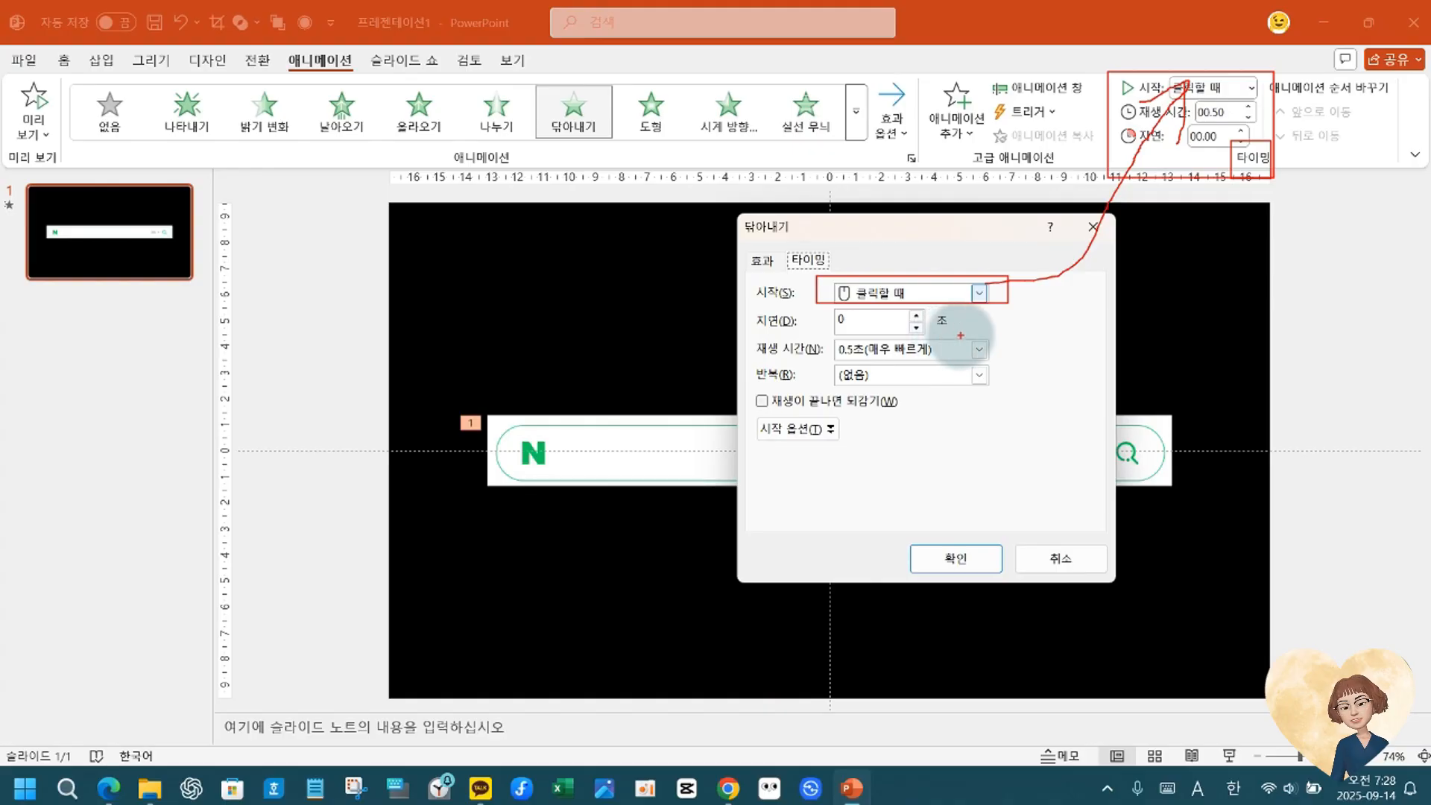
drag(918, 321, 1200, 145)
mouse_move(979, 350)
mouse_down()
mouse_move(1136, 287)
mouse_move(1198, 143)
mouse_move(1243, 140)
mouse_up()
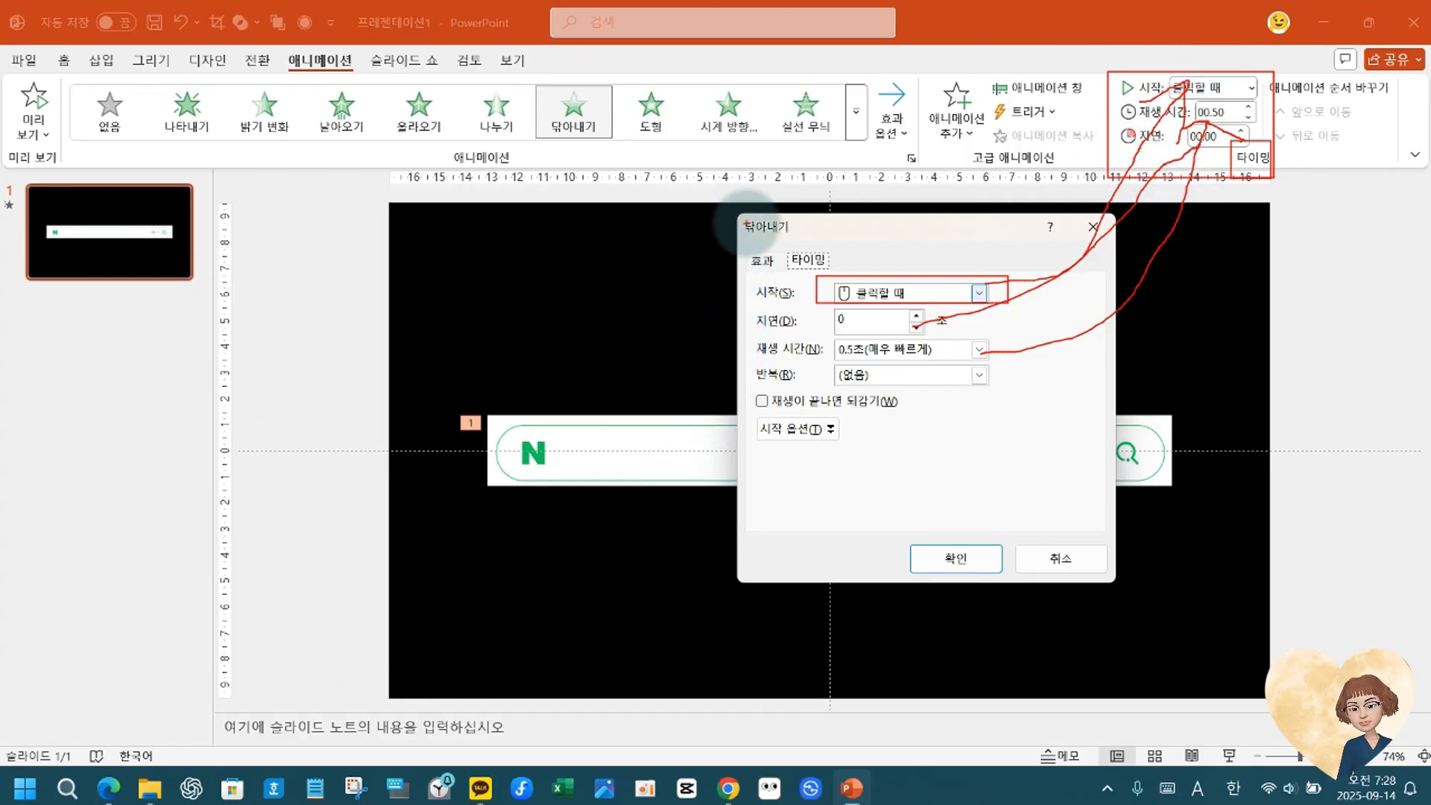
mouse_move(740, 219)
mouse_down()
mouse_move(1110, 600)
mouse_move(1105, 589)
mouse_up()
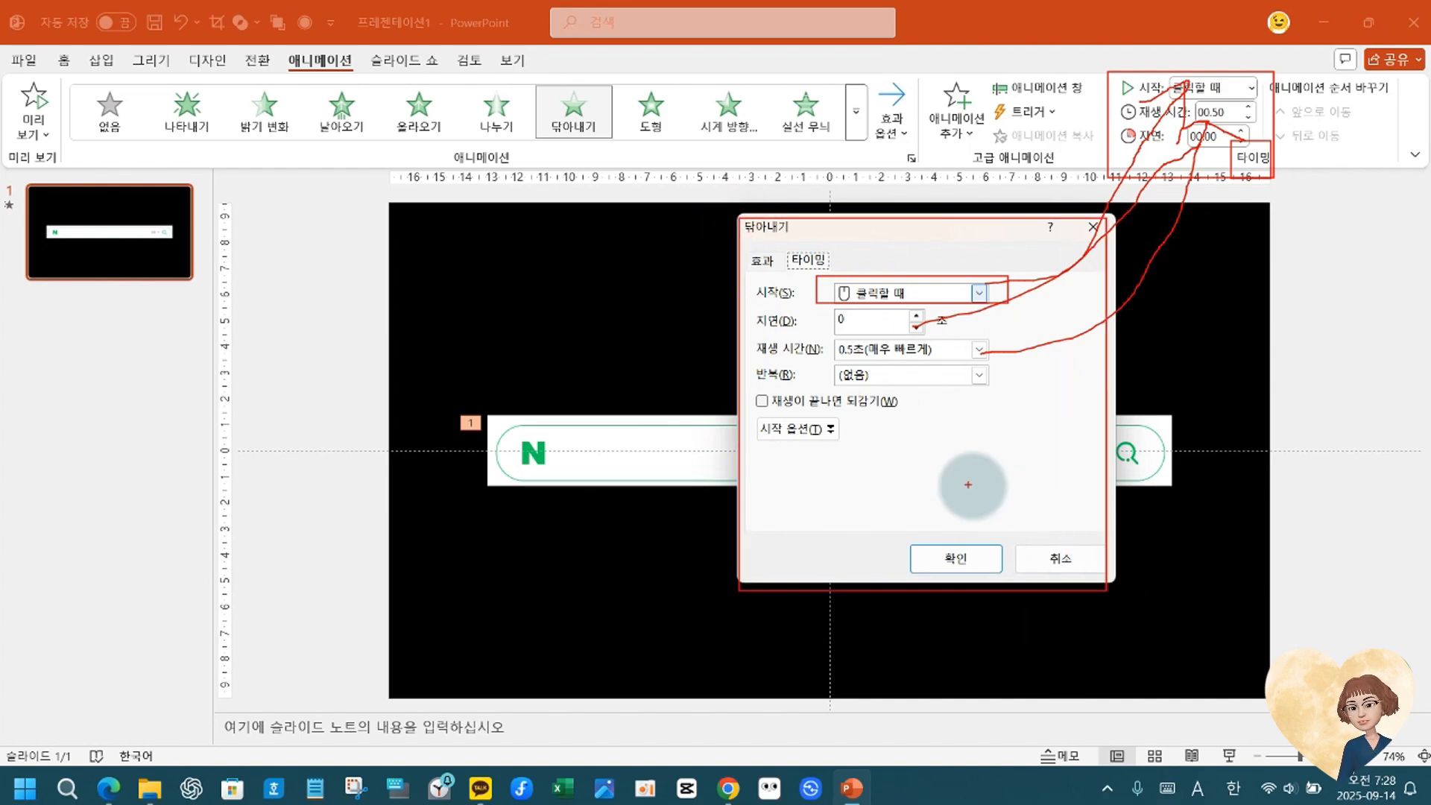
key(Escape)
Set the 닦아내기 effect to start 이전 효과와 함께 with a duration of 0.5초(매우 빠르게) and apply the settings.
click(978, 294)
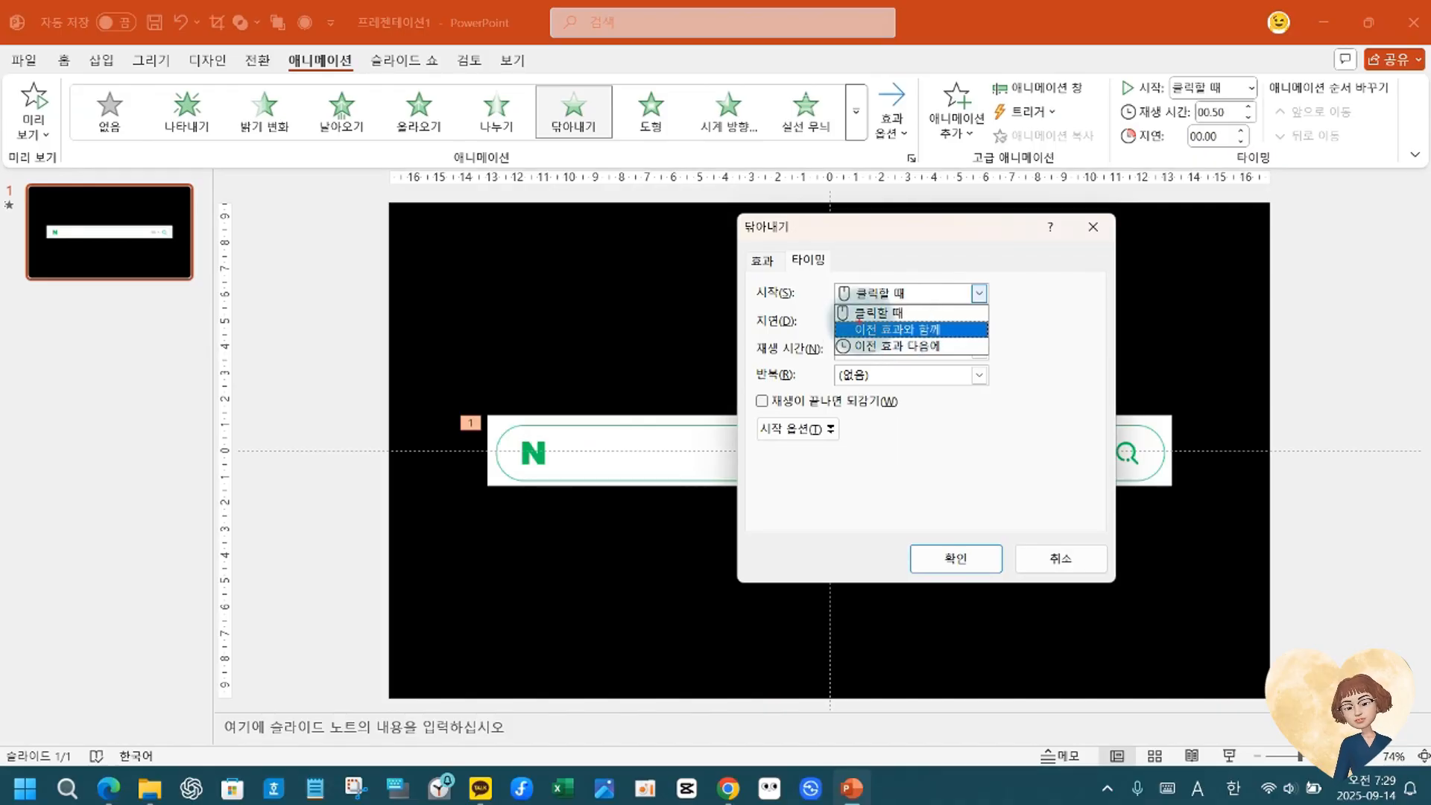
drag(831, 322, 1011, 337)
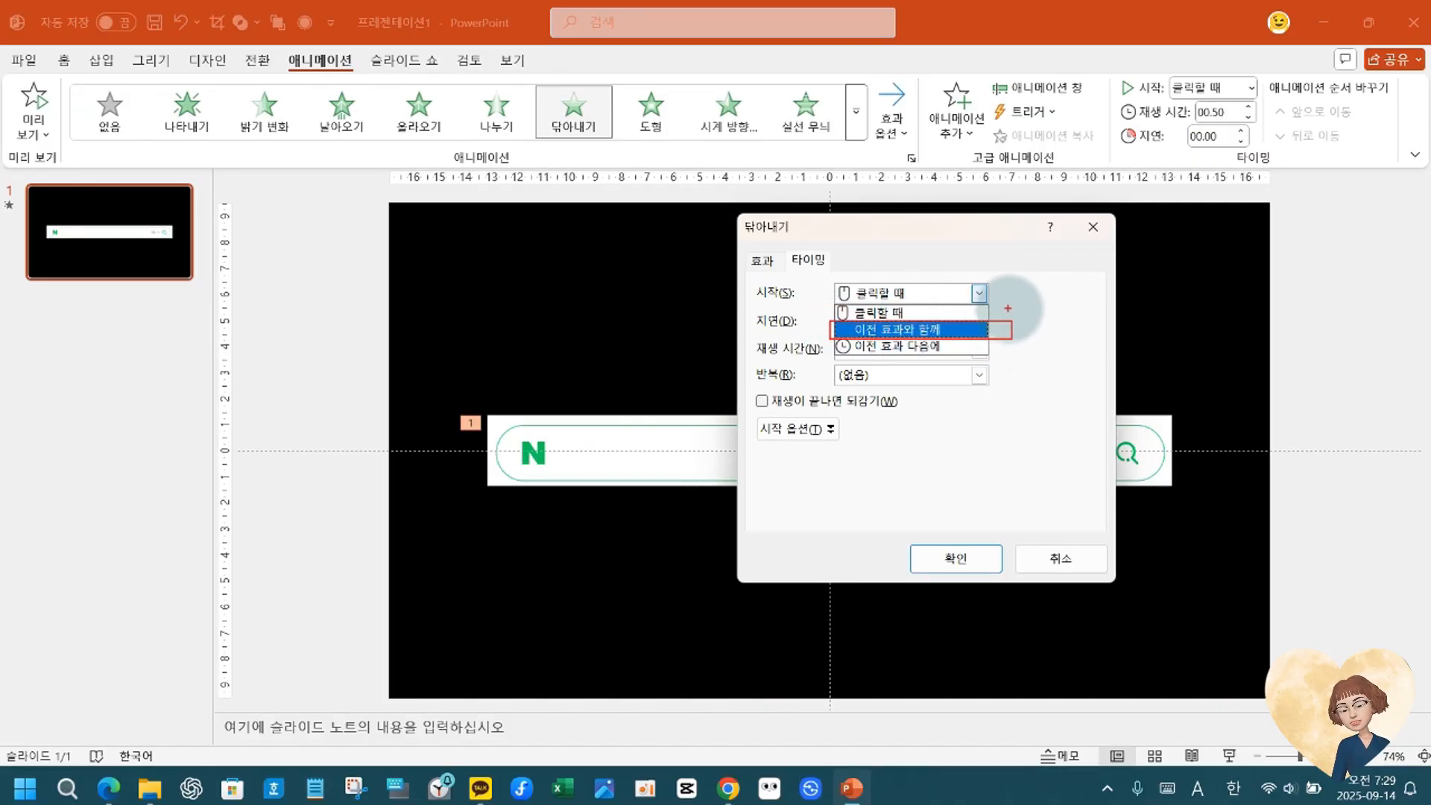
key(Escape)
click(980, 295)
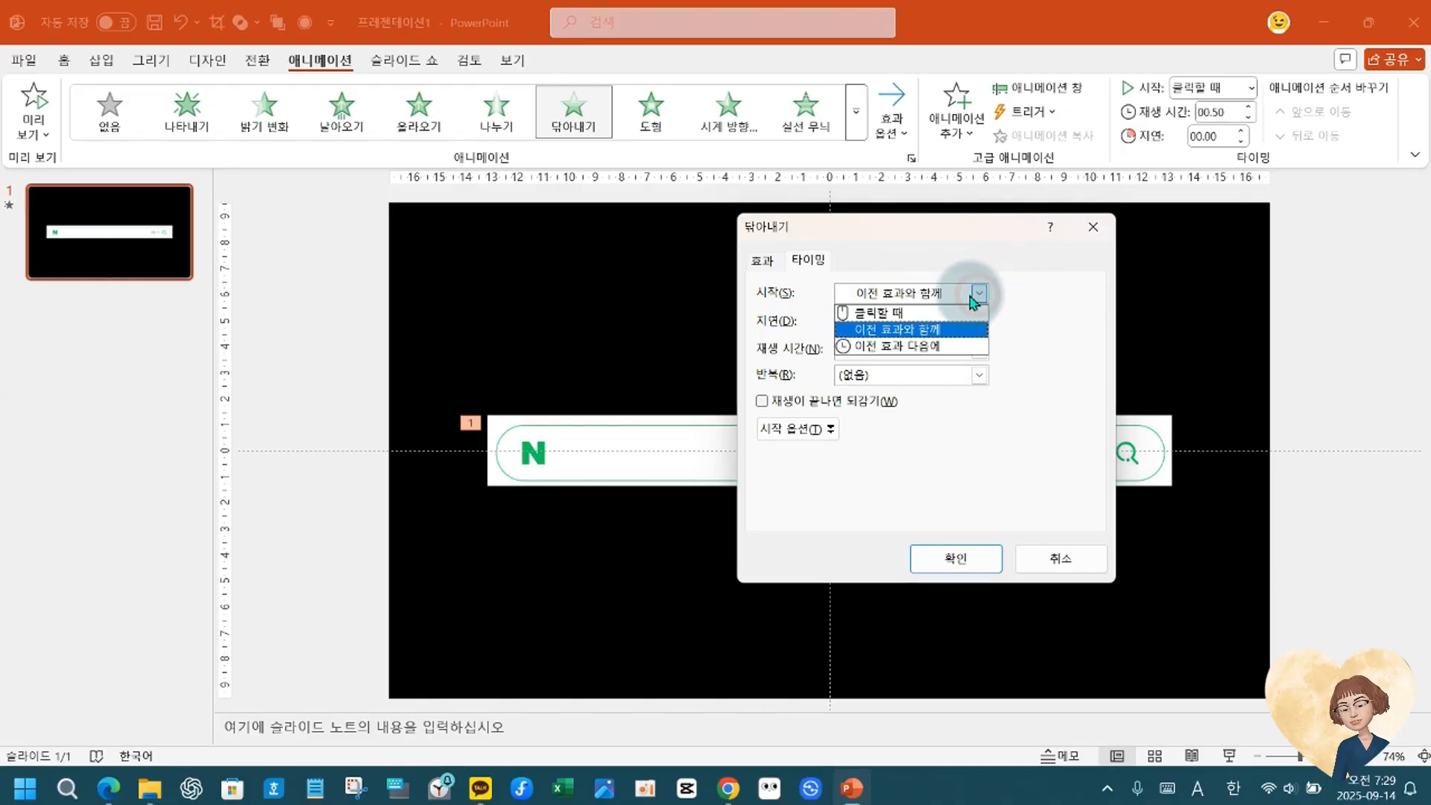
click(955, 329)
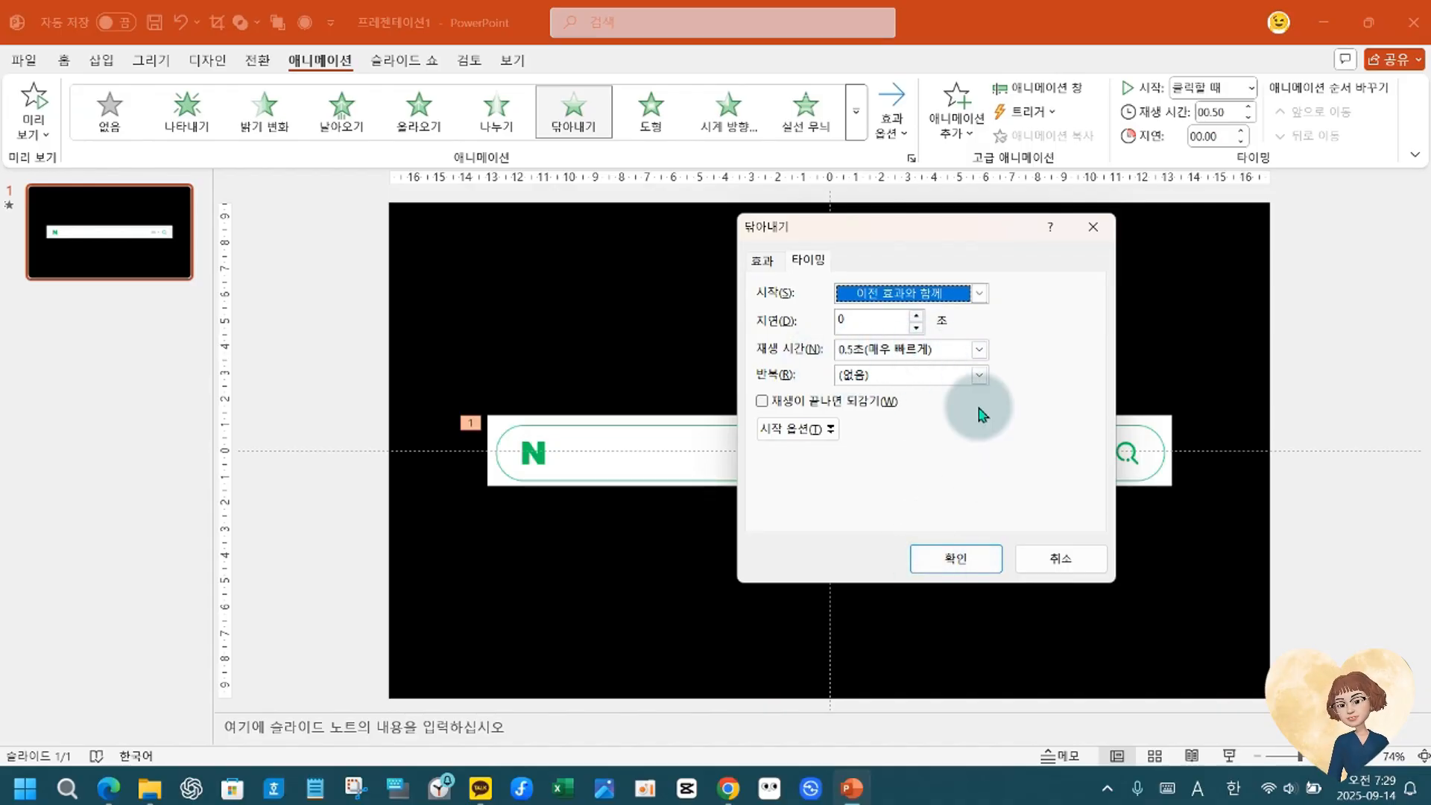
click(977, 350)
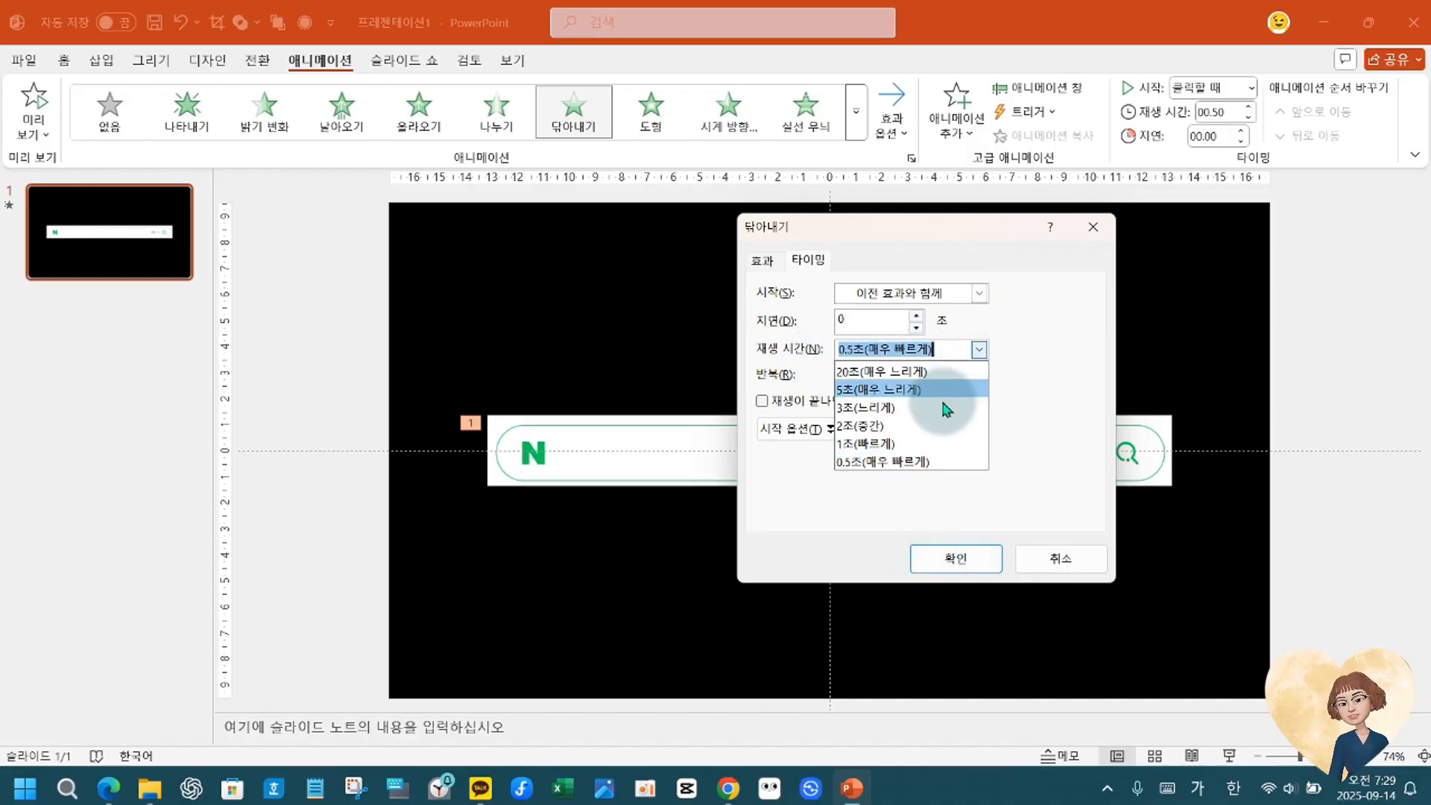
click(905, 463)
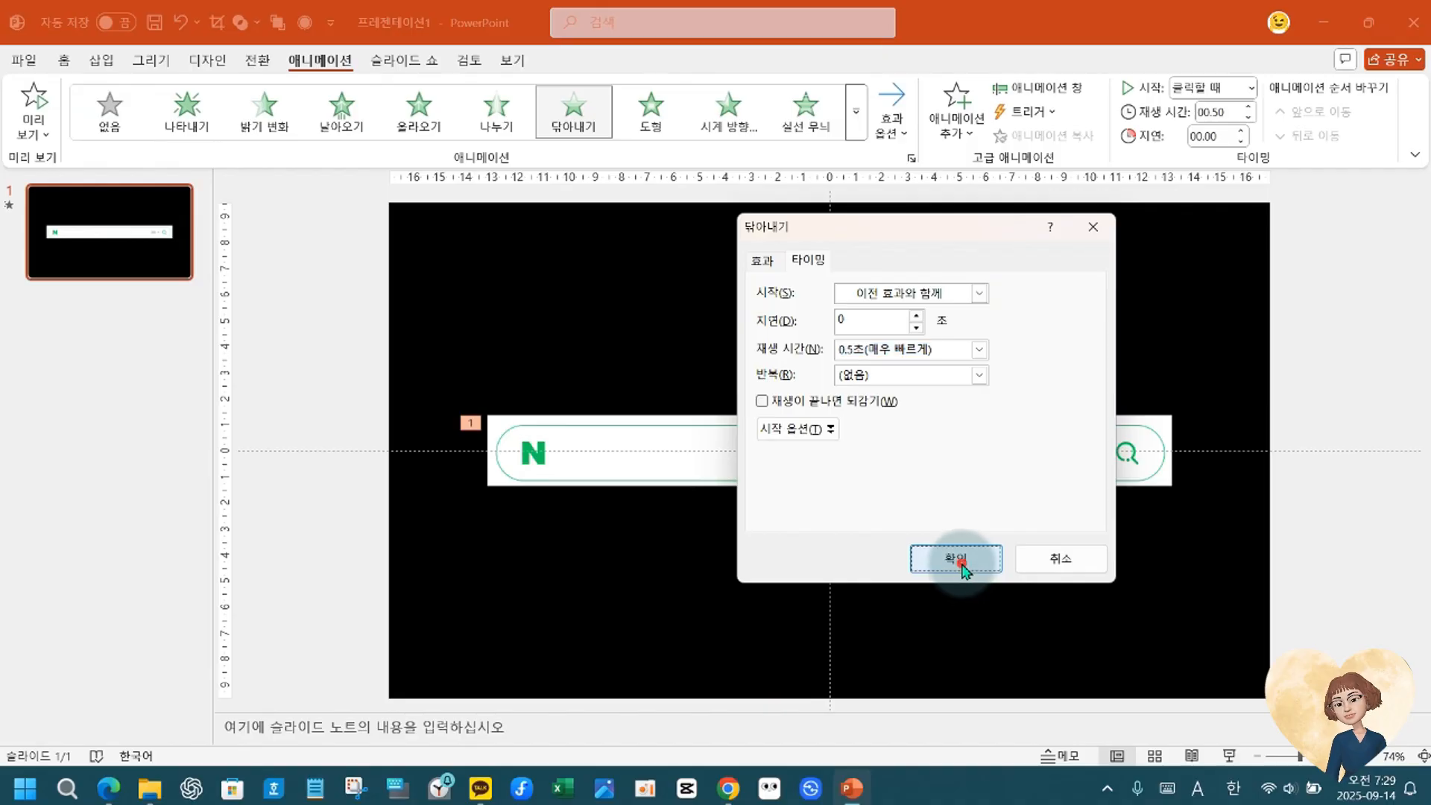
click(954, 557)
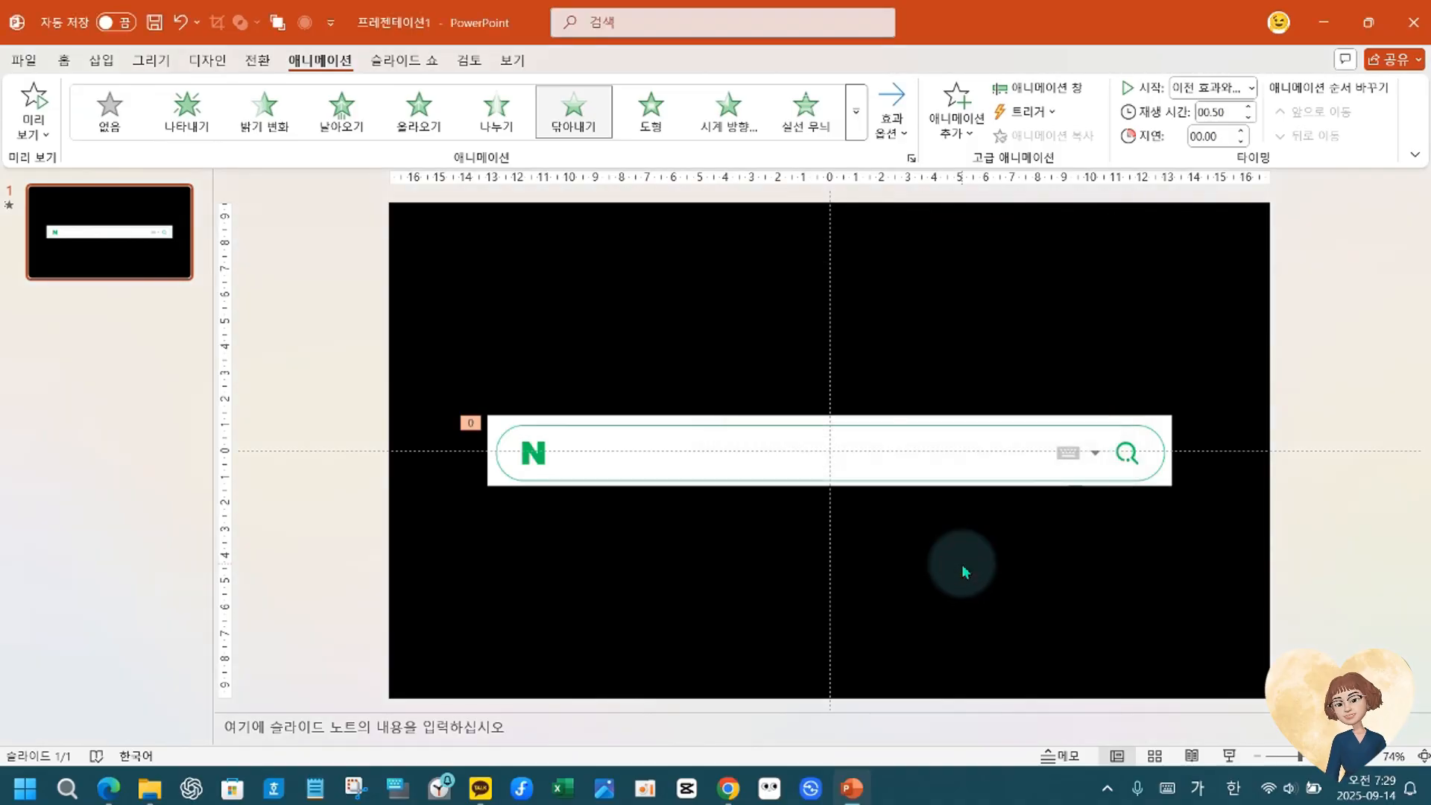
Preview the slide's animation with the updated 닦아내기 settings.
click(35, 102)
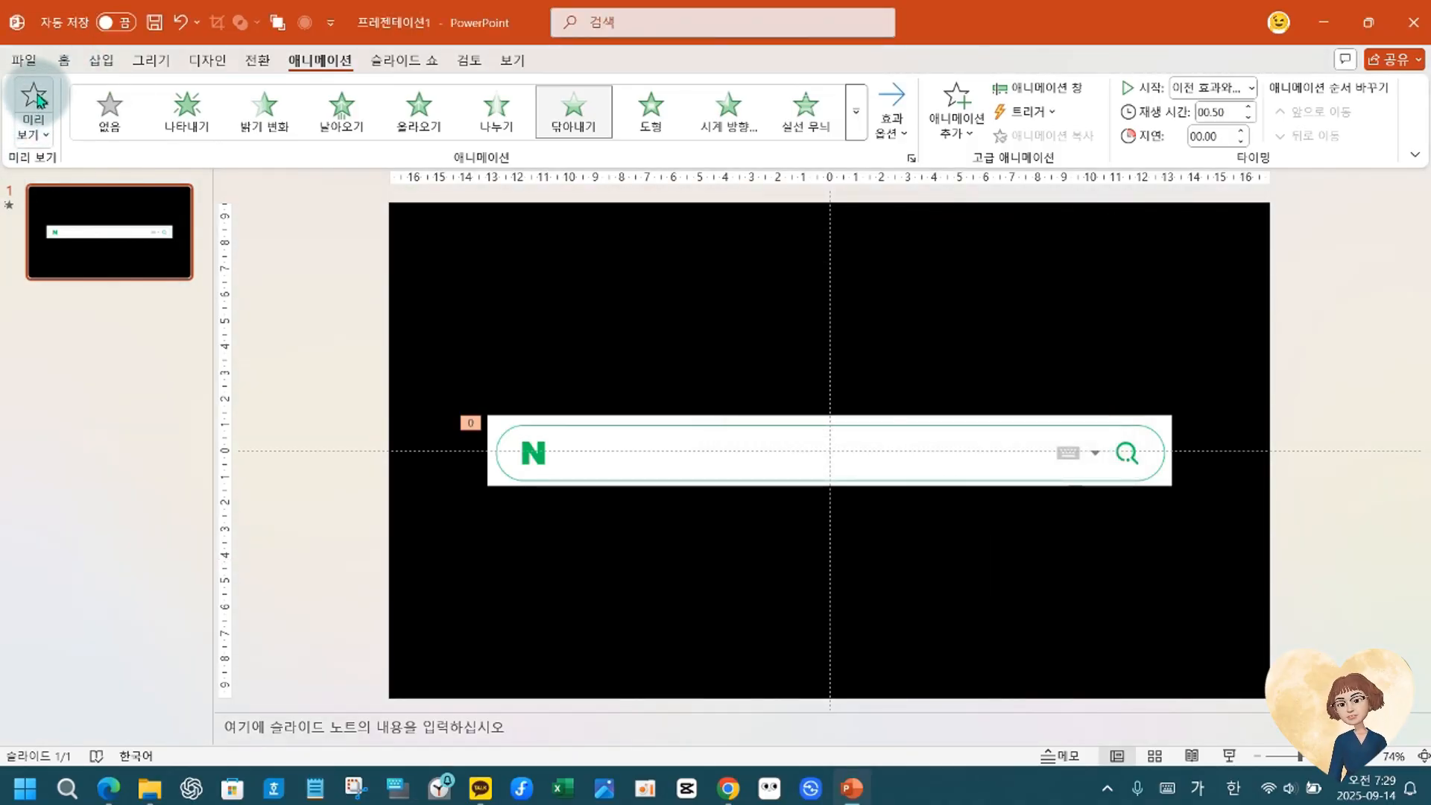
drag(10, 83, 68, 113)
key(Escape)
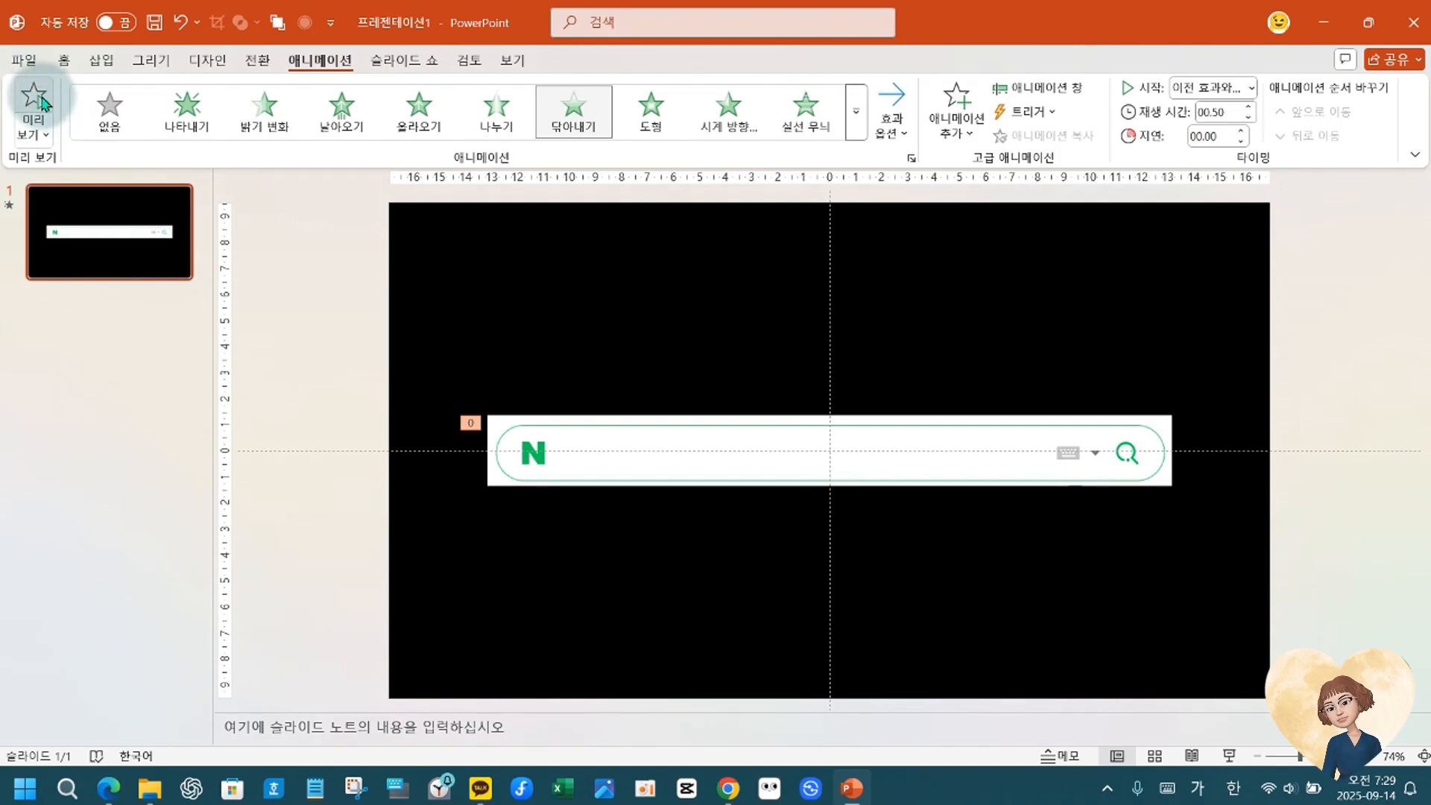
click(37, 102)
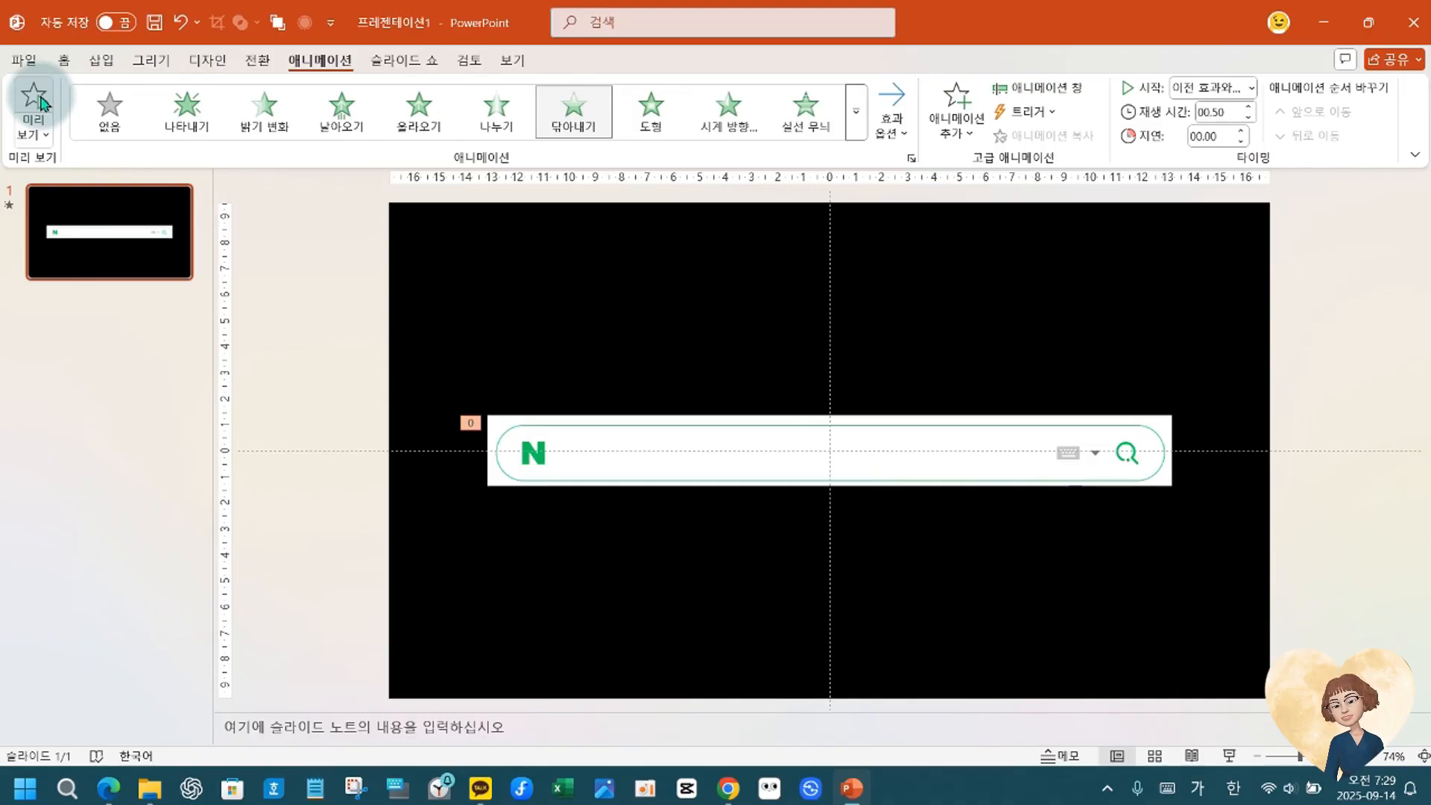
Choose the text box tool for adding text to the slide.
click(61, 66)
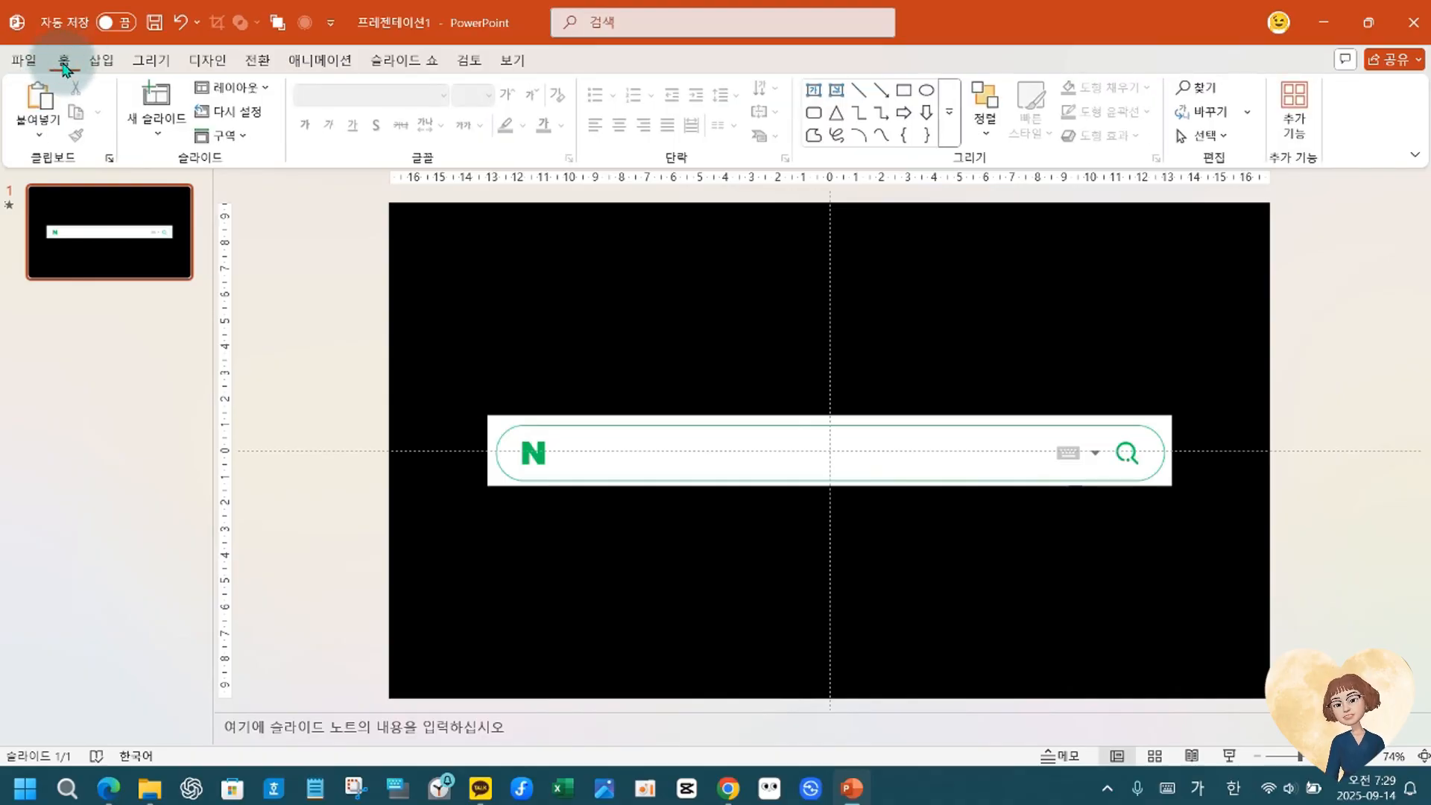
click(814, 93)
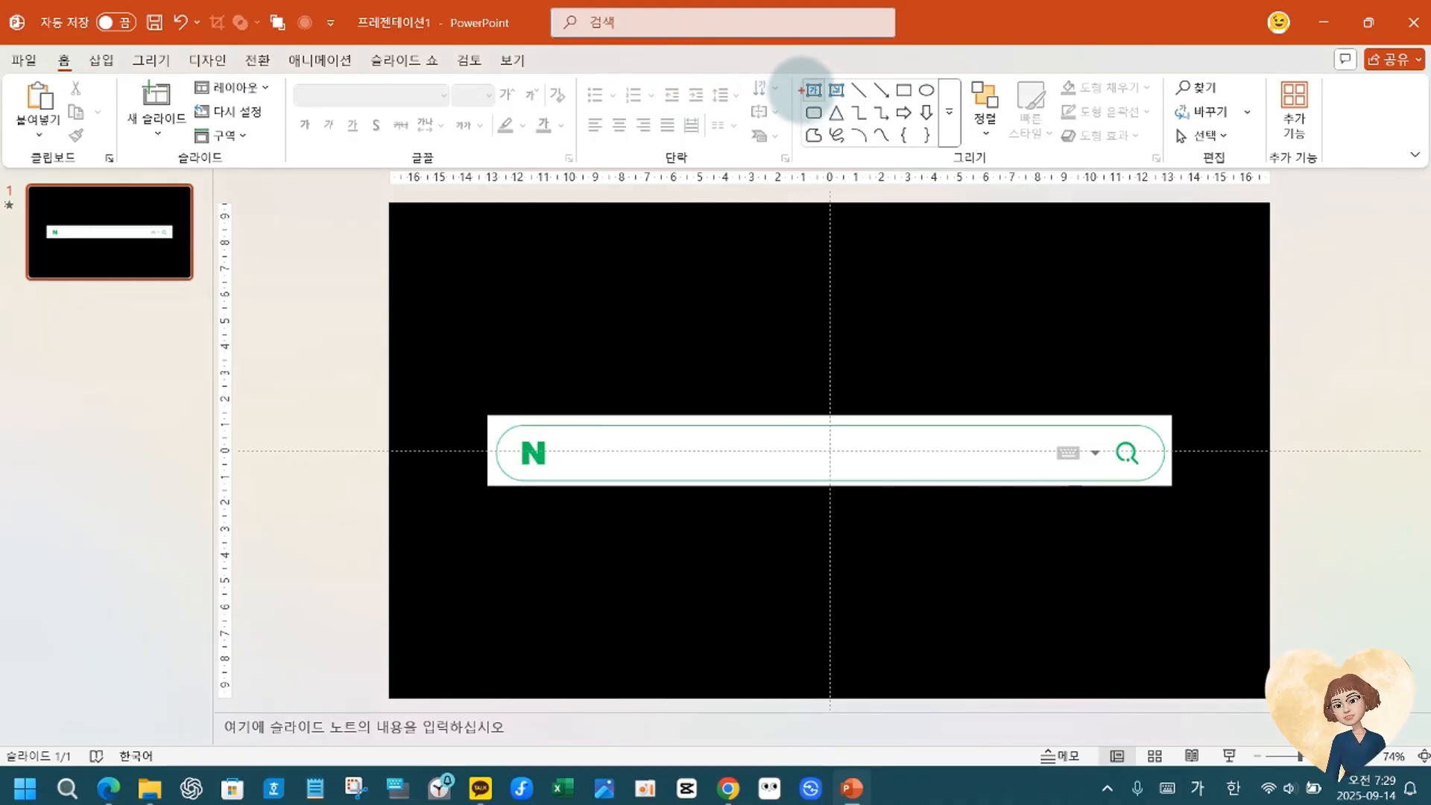
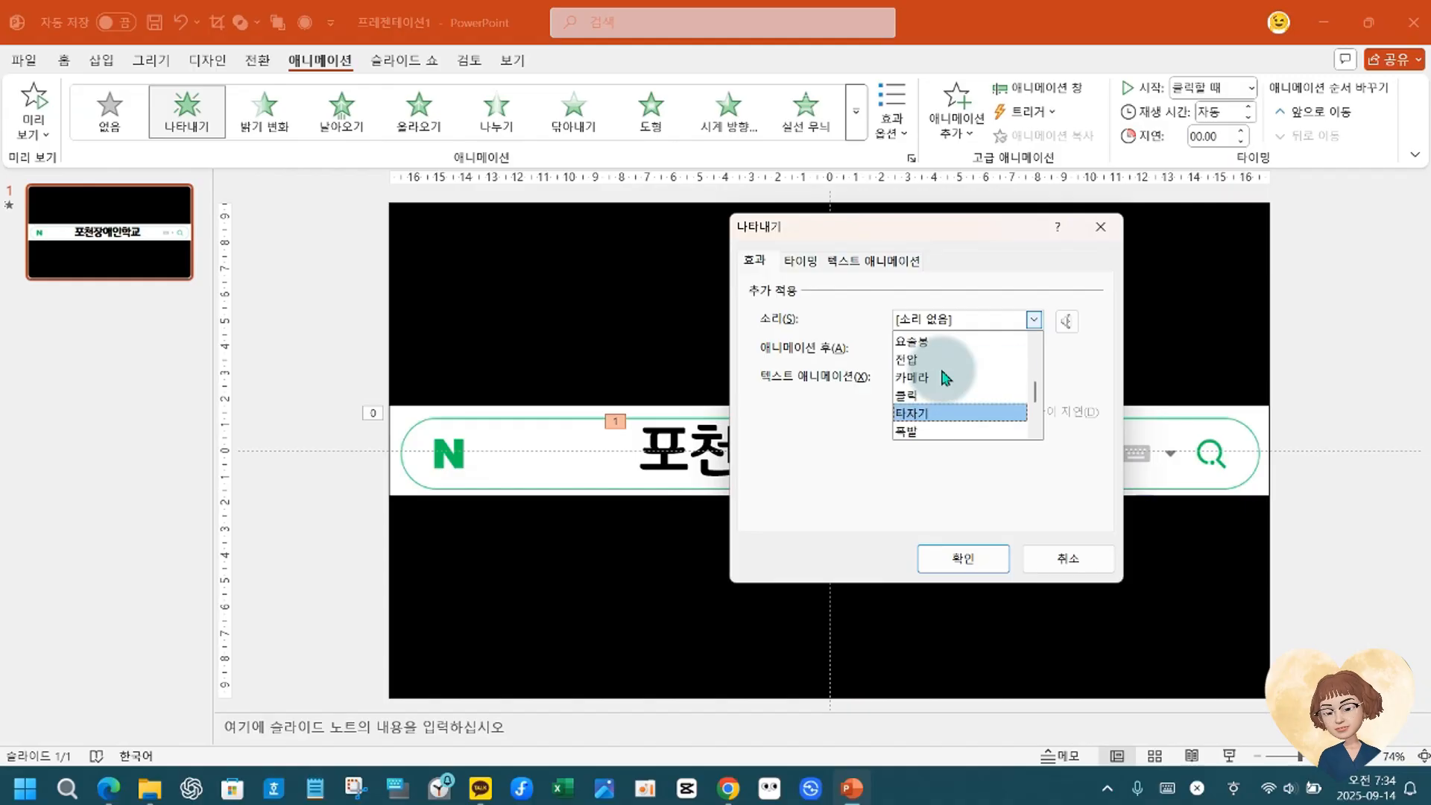
Give the search bar text's 나타내기 effect the 타자기 sound and animate its text 문자 단위로.
click(943, 412)
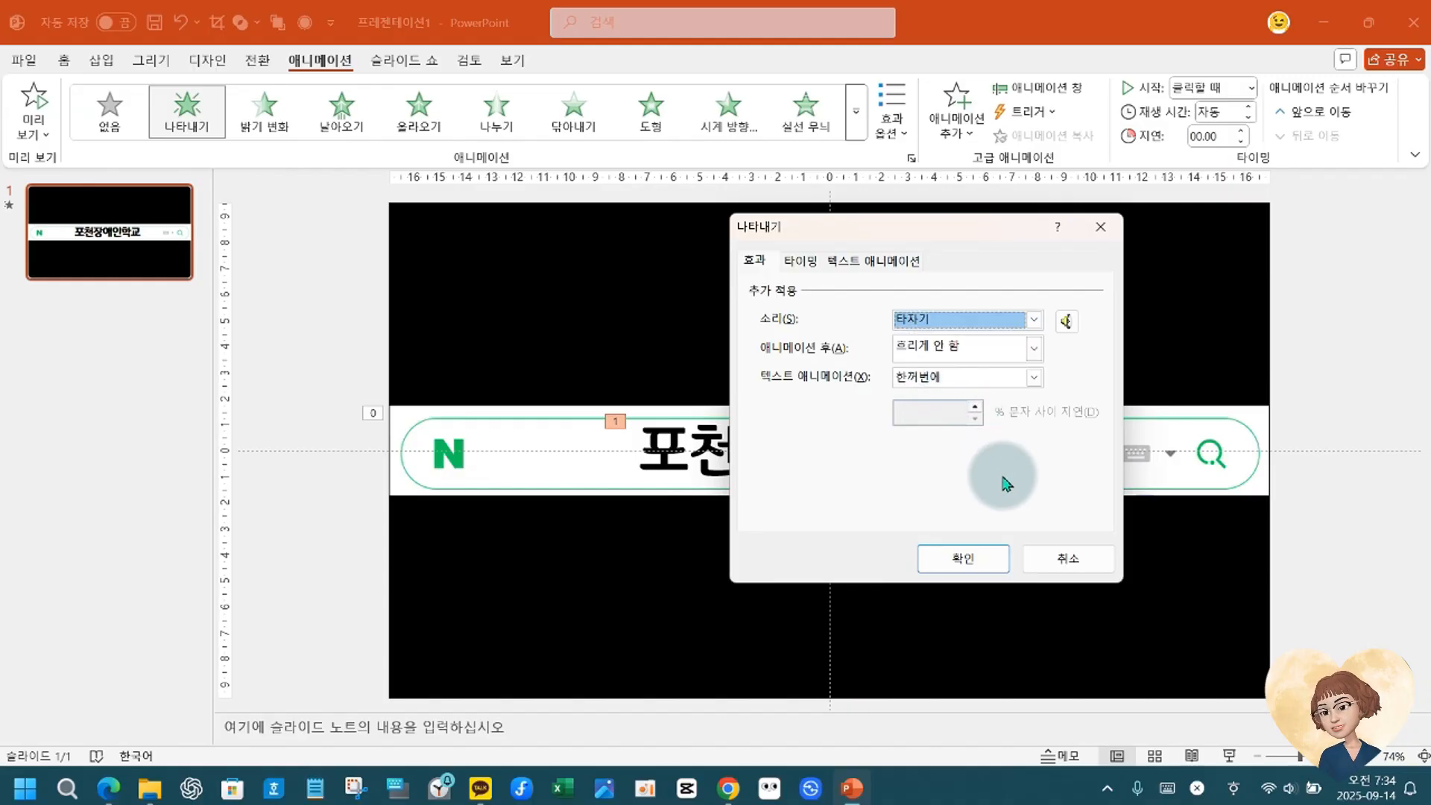
click(1035, 377)
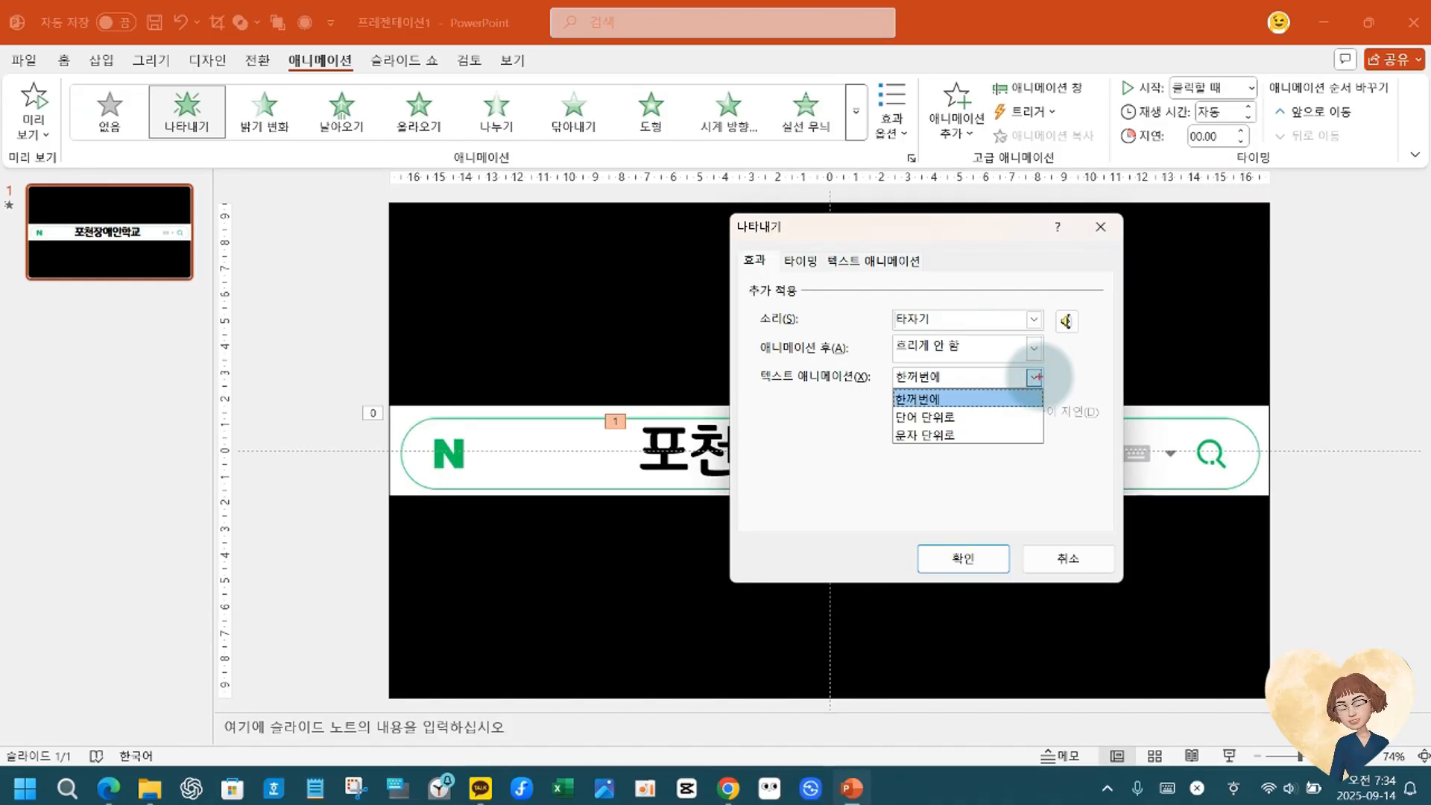
click(1036, 377)
click(1039, 380)
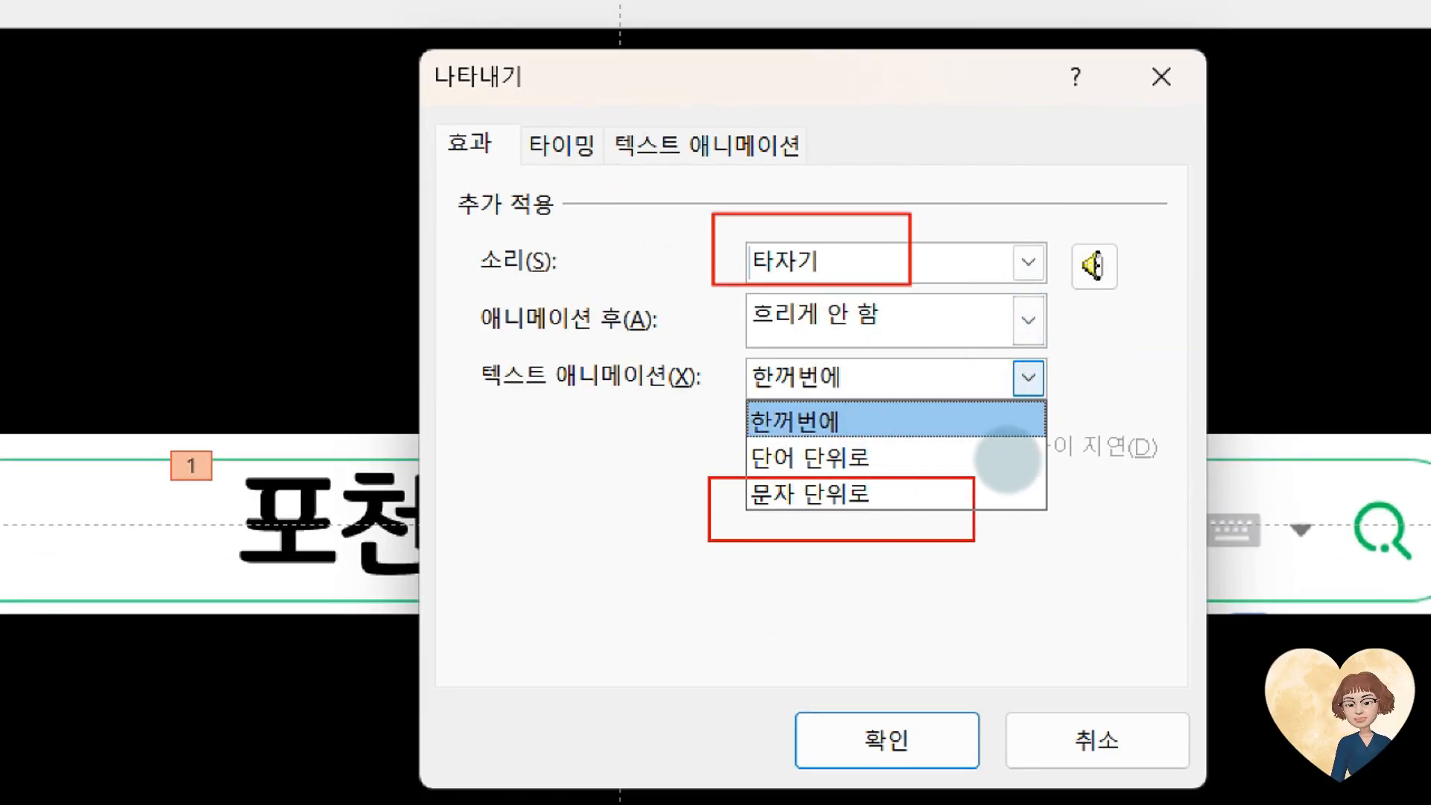
click(1028, 378)
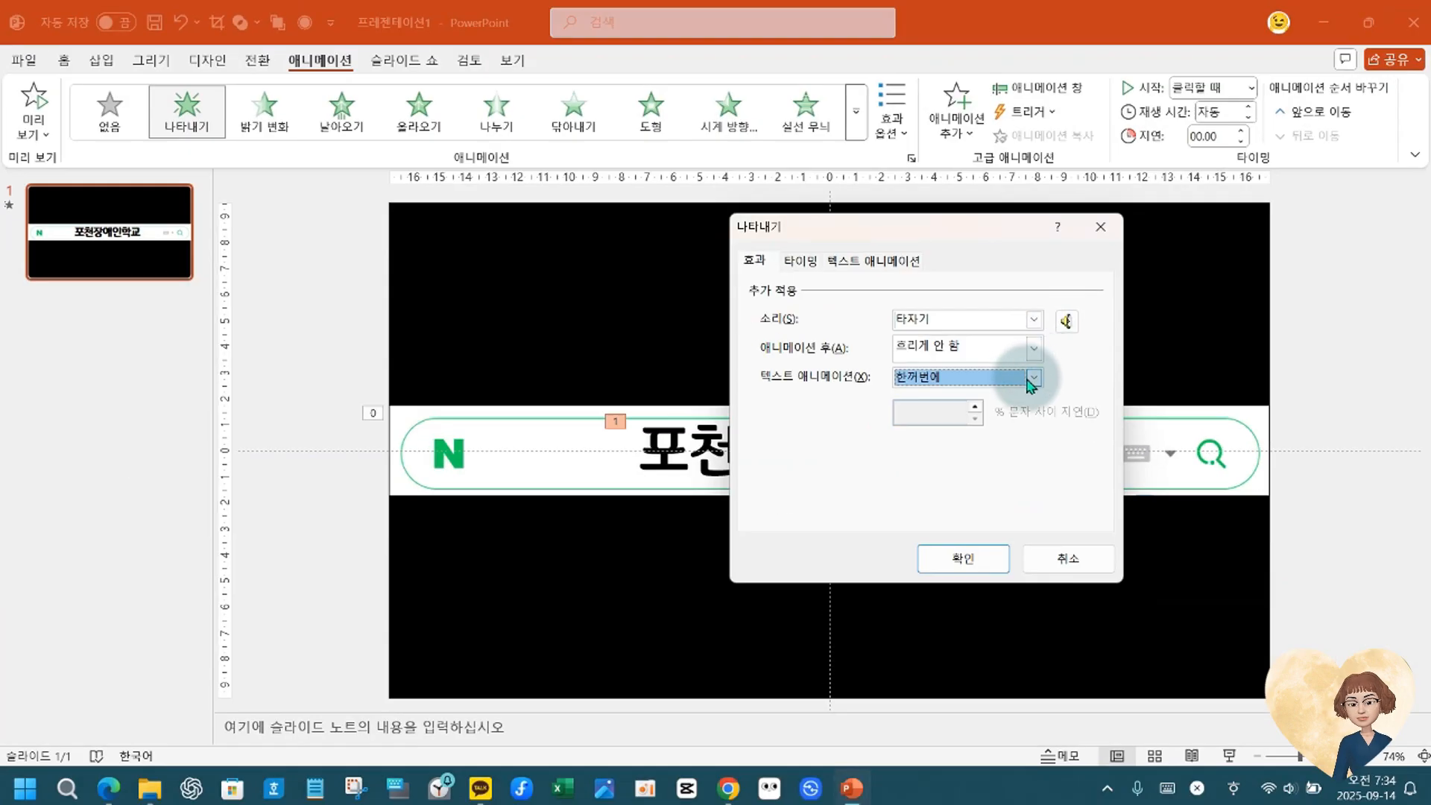
click(1033, 378)
click(965, 432)
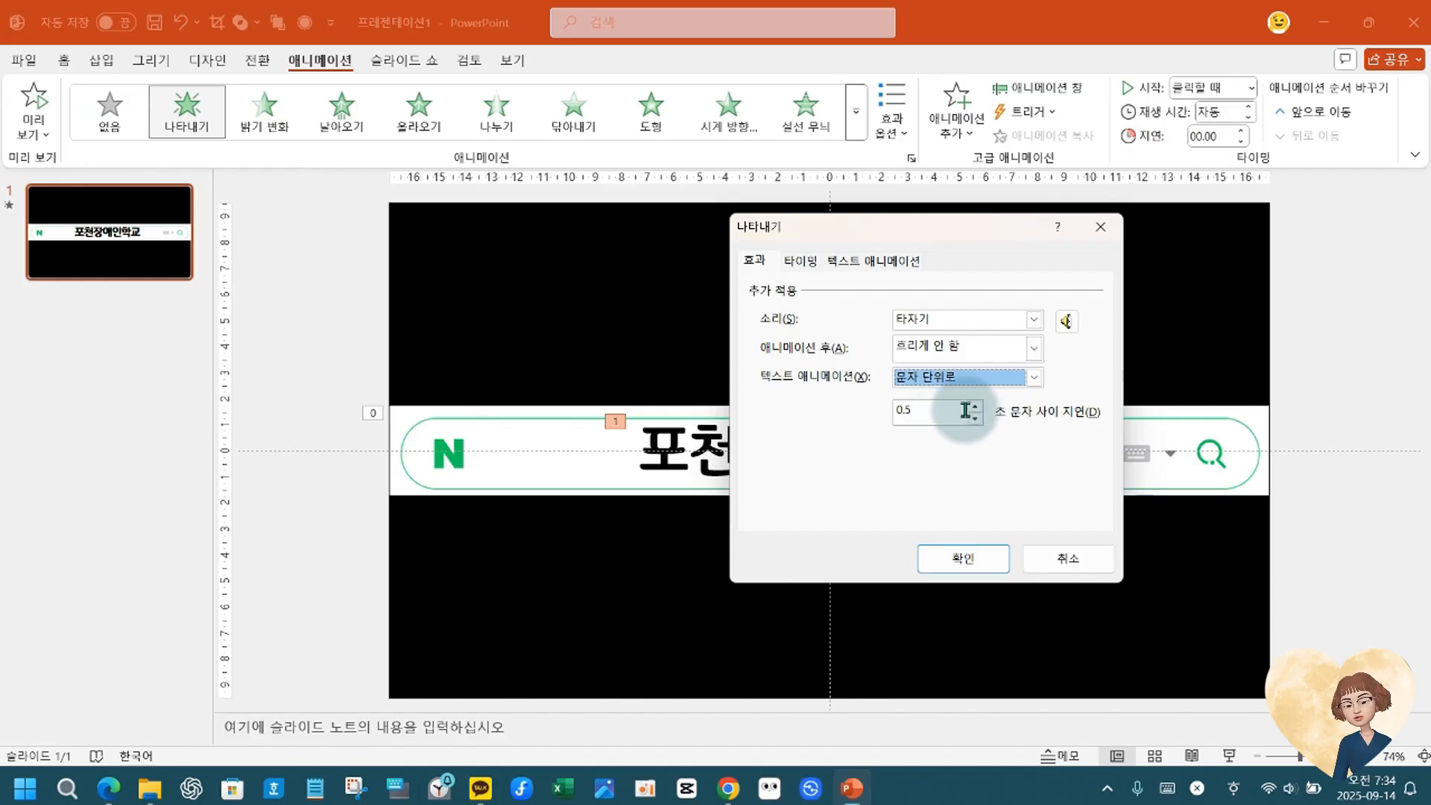
Set the start timing of the search bar text's 나타내기 effect to 이전 효과와 함께.
click(797, 261)
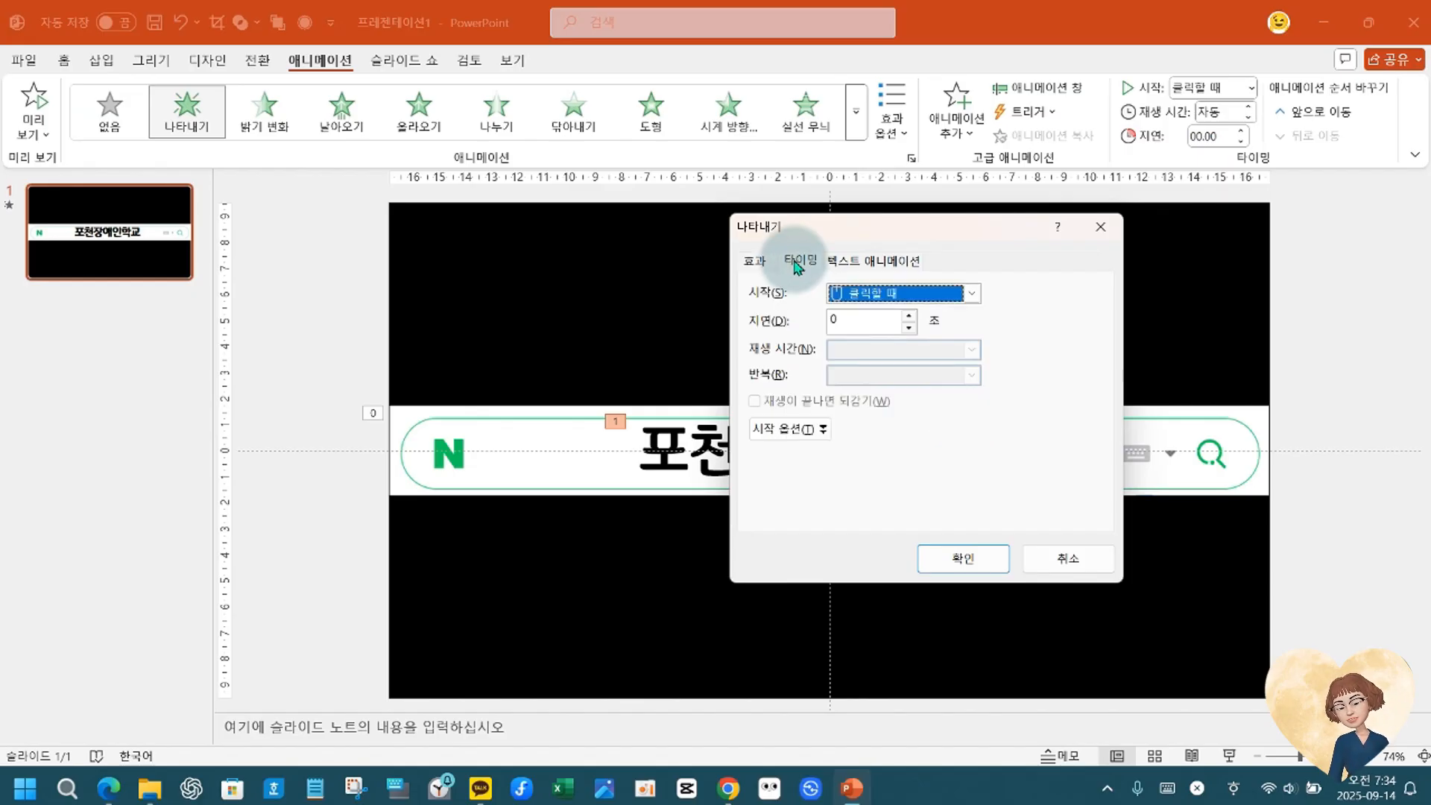
click(971, 294)
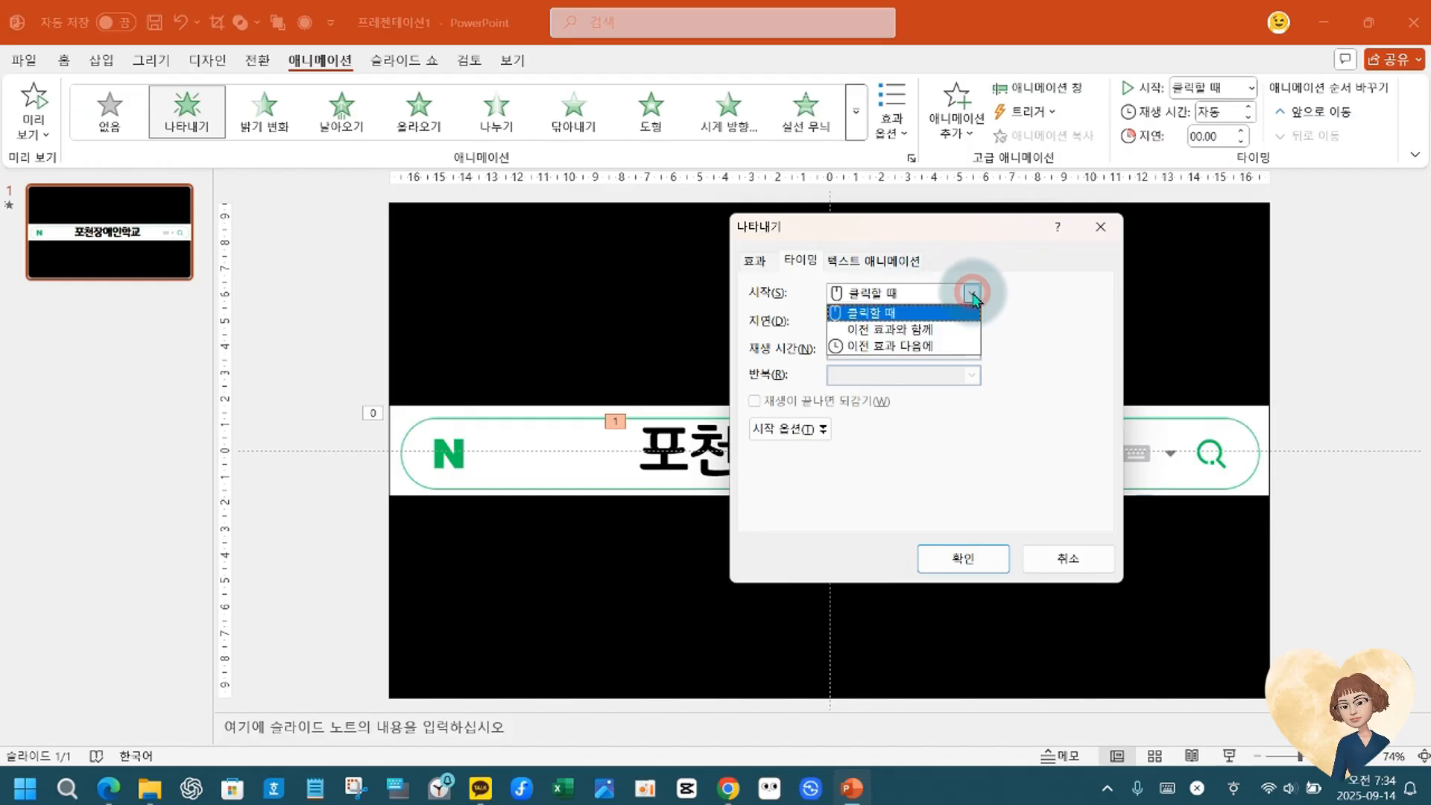
click(911, 330)
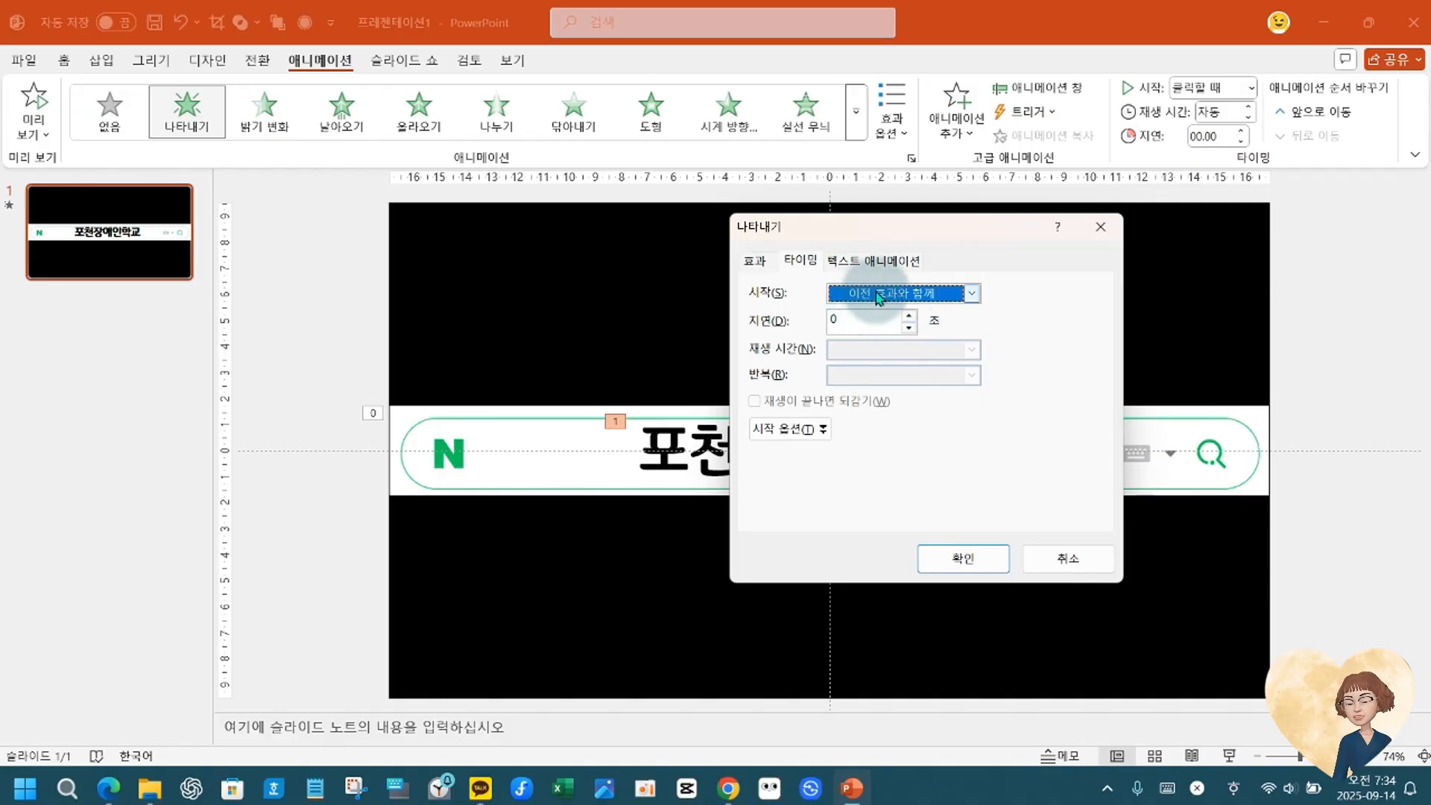
Set a 0.5-second delay on the search bar text's 나타내기 effect and preview the slide's animation.
click(910, 316)
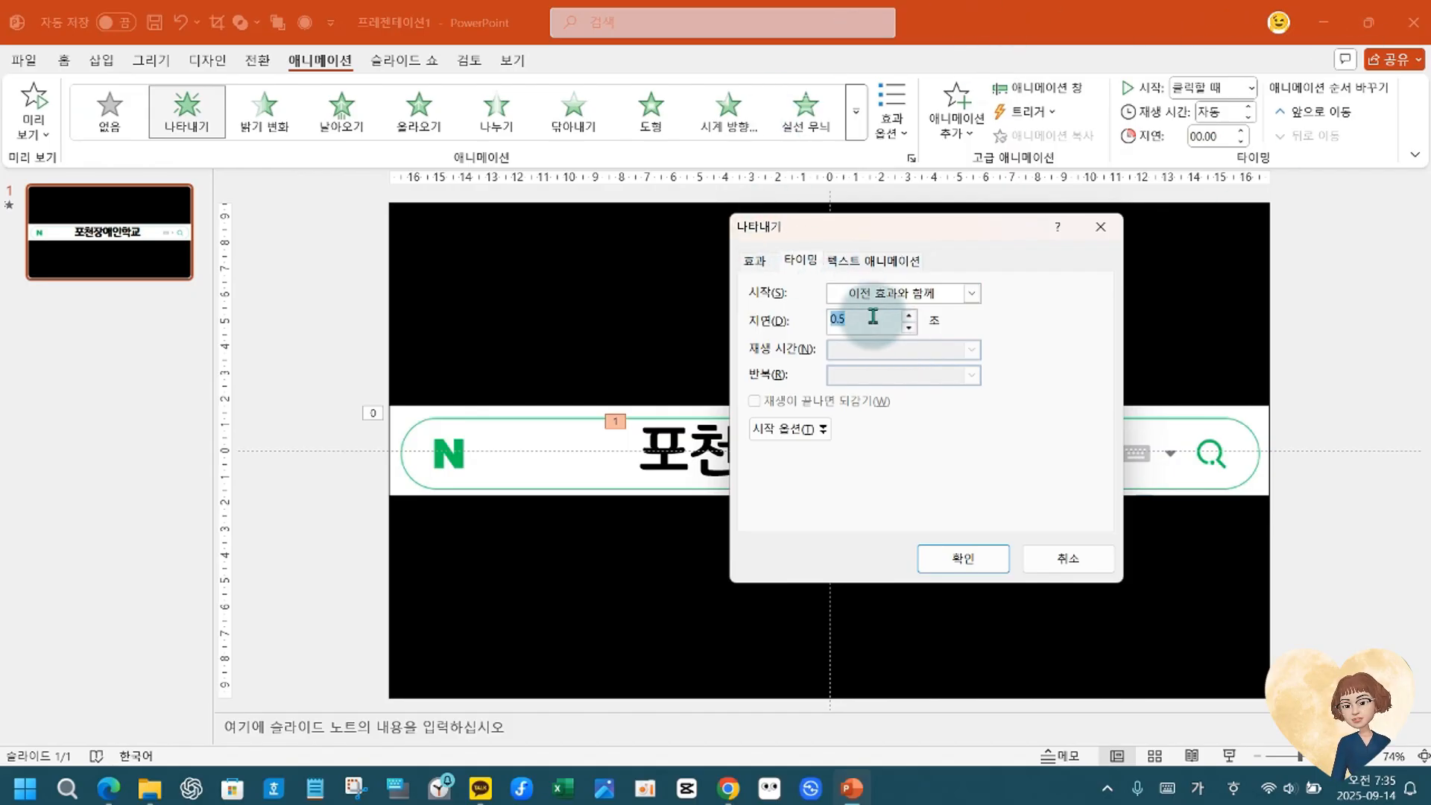
click(972, 293)
click(924, 326)
click(908, 328)
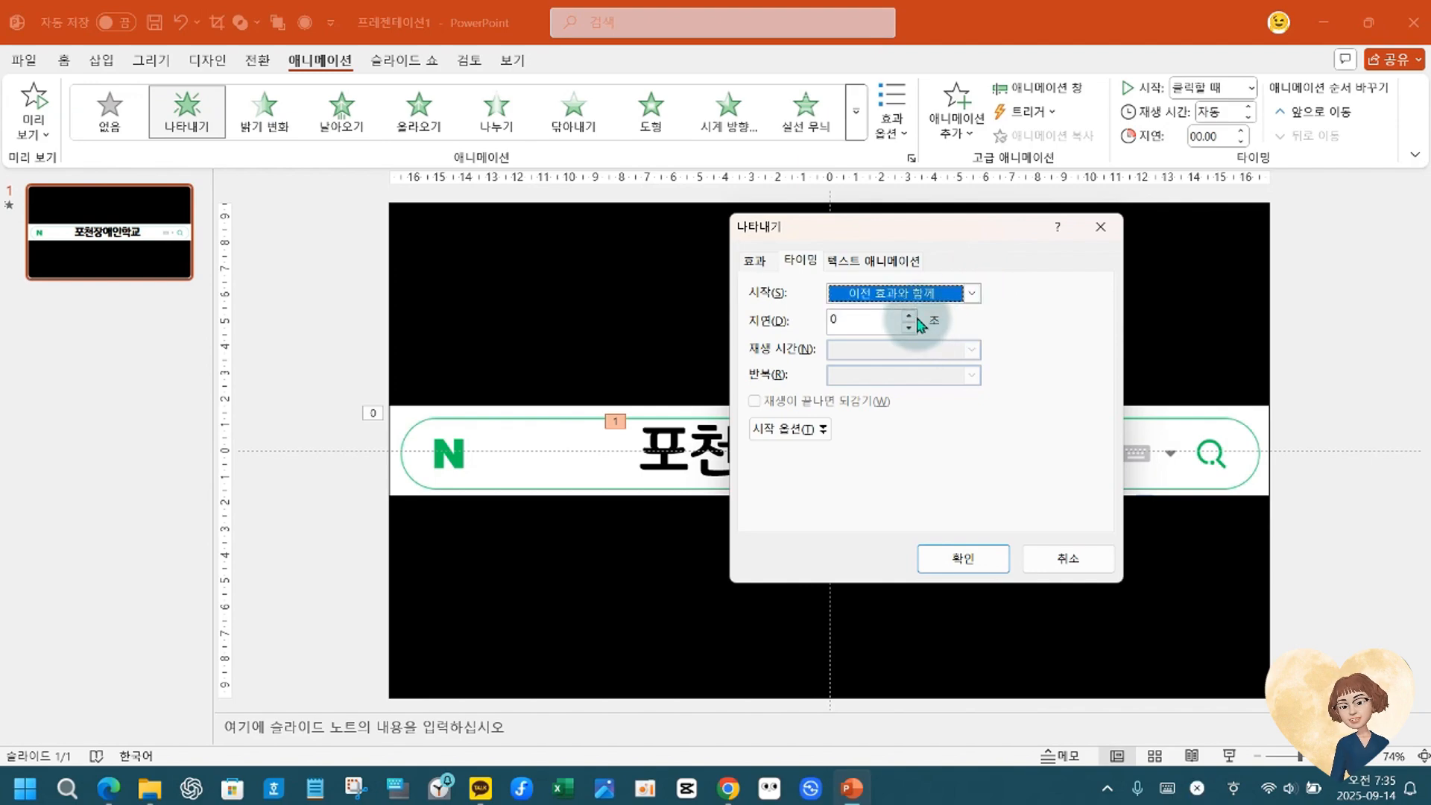
click(883, 263)
click(799, 262)
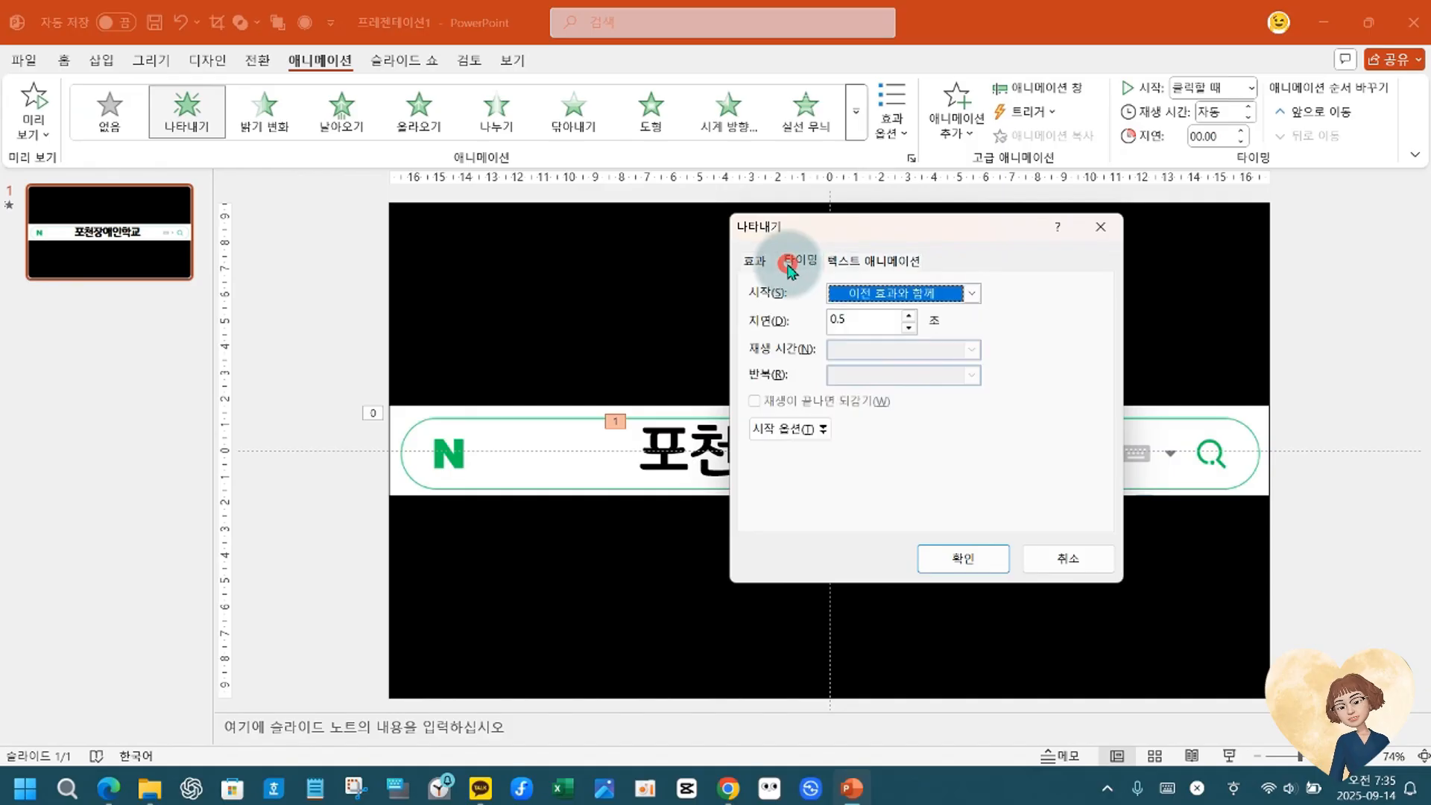
click(755, 260)
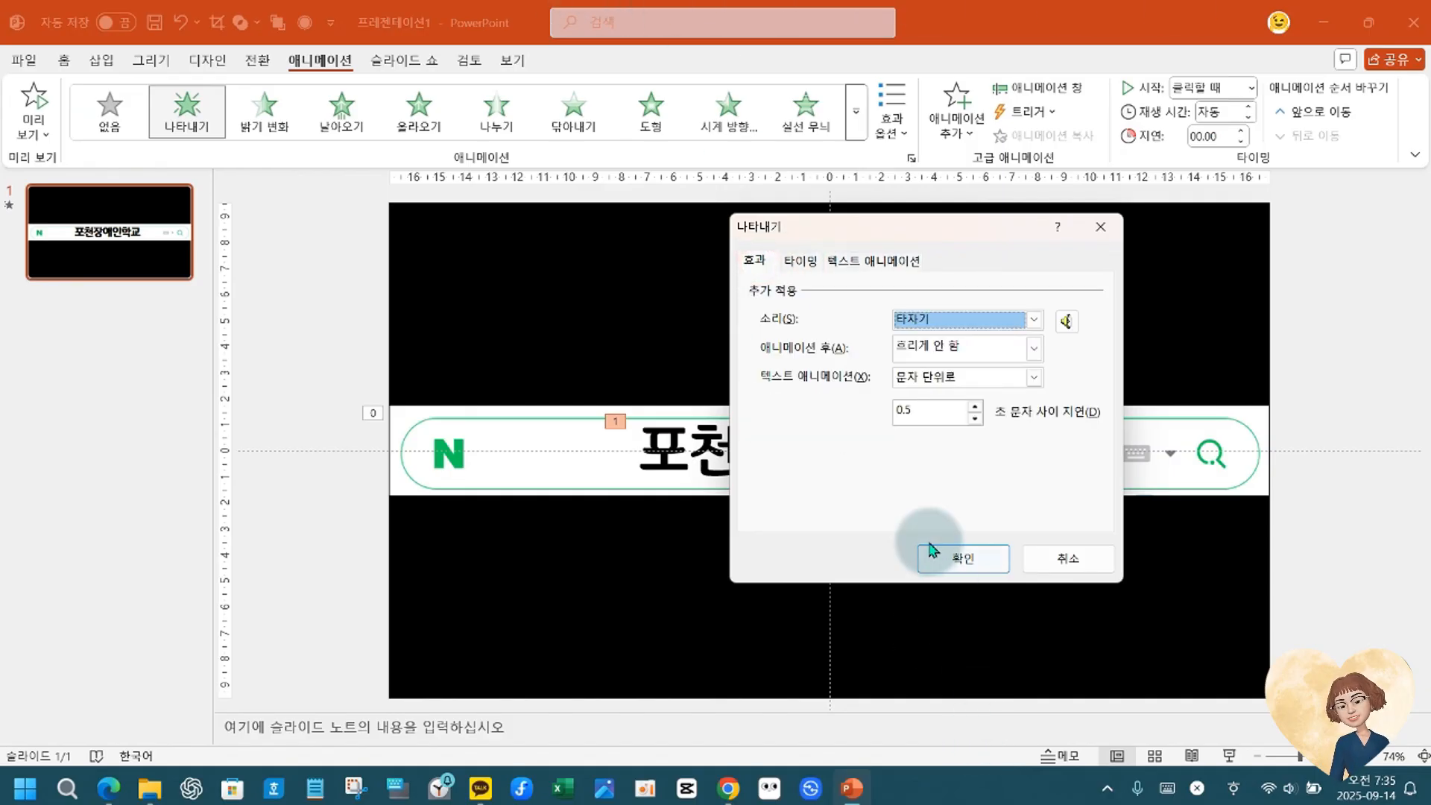
click(961, 559)
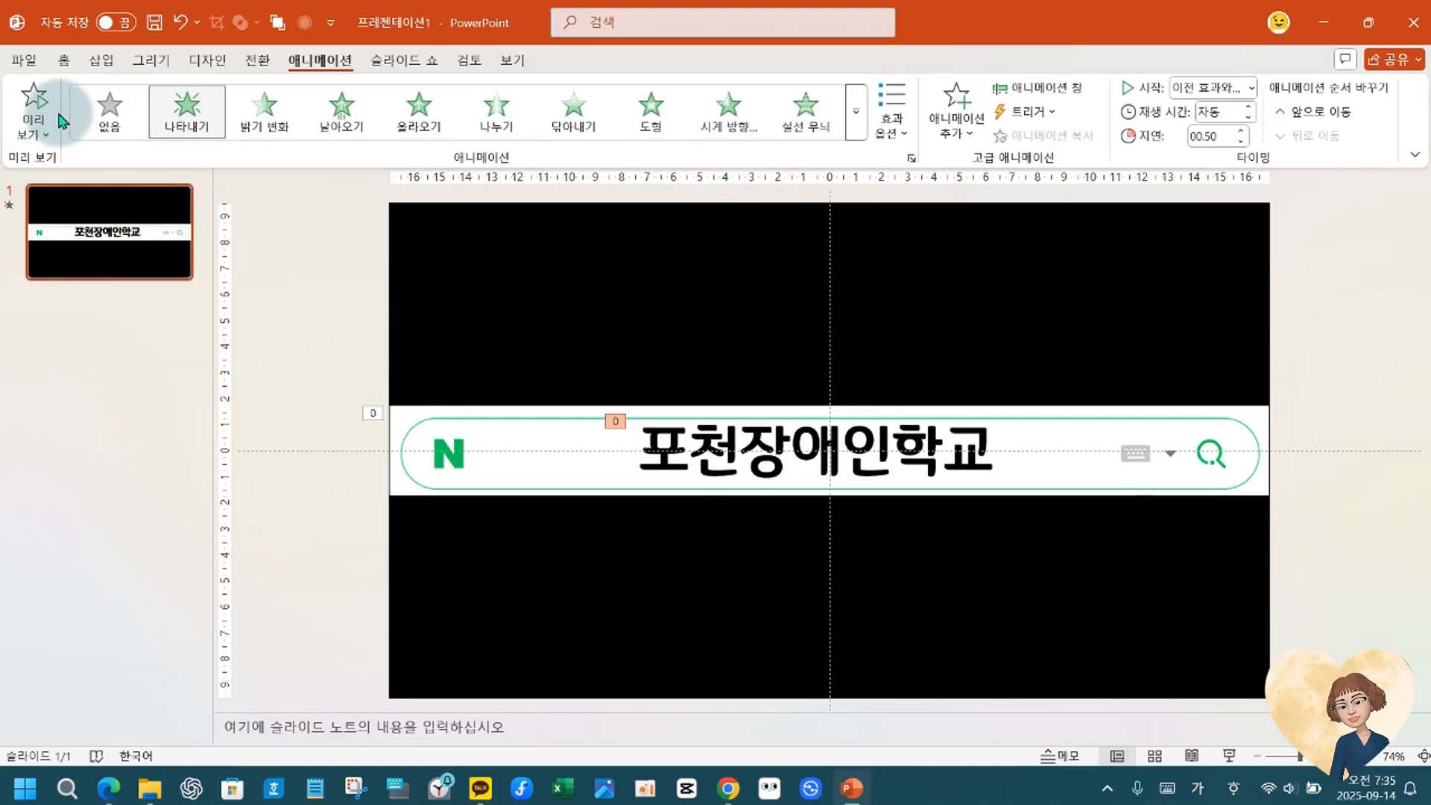
click(34, 111)
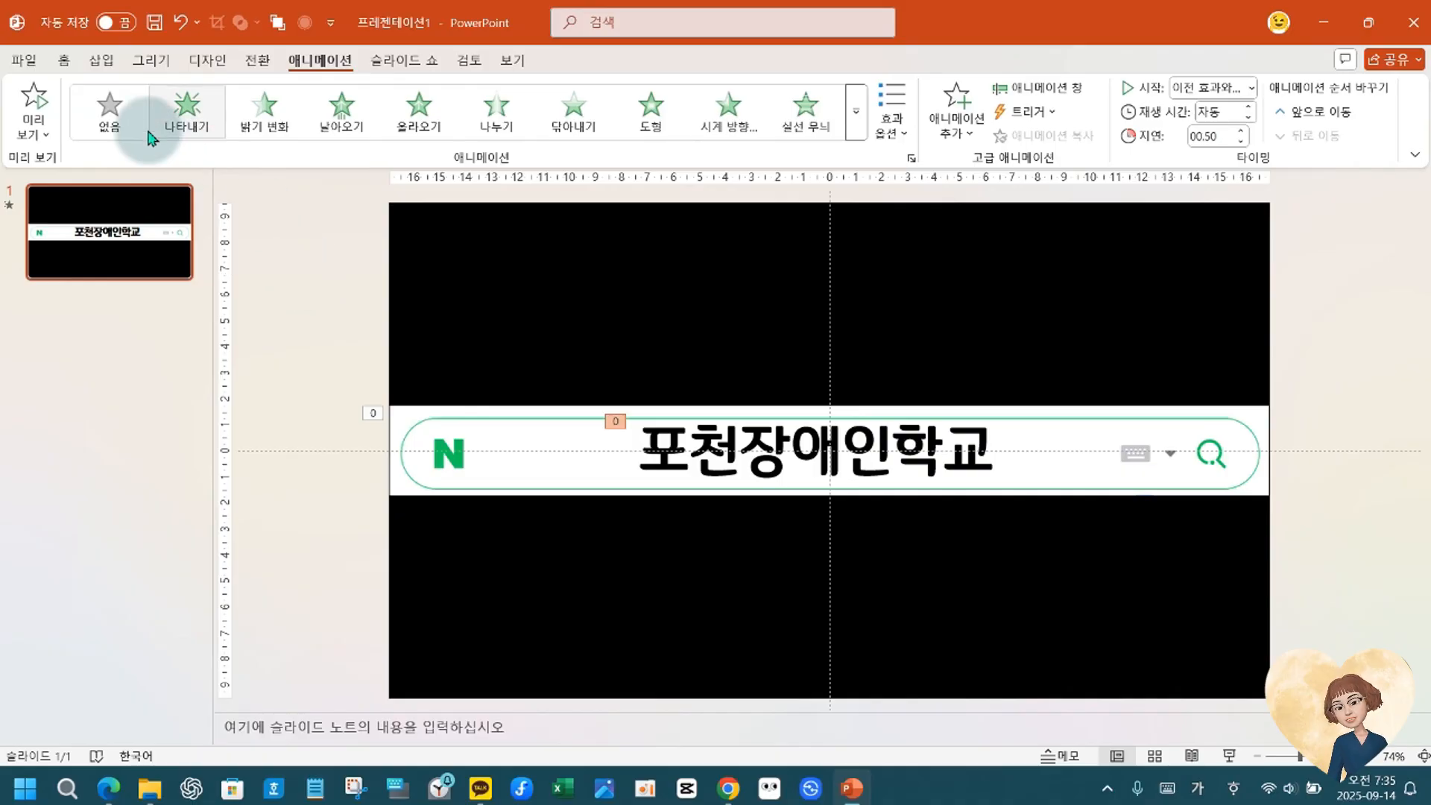
Start inserting a picture from this device and open the 사진 folder.
click(89, 62)
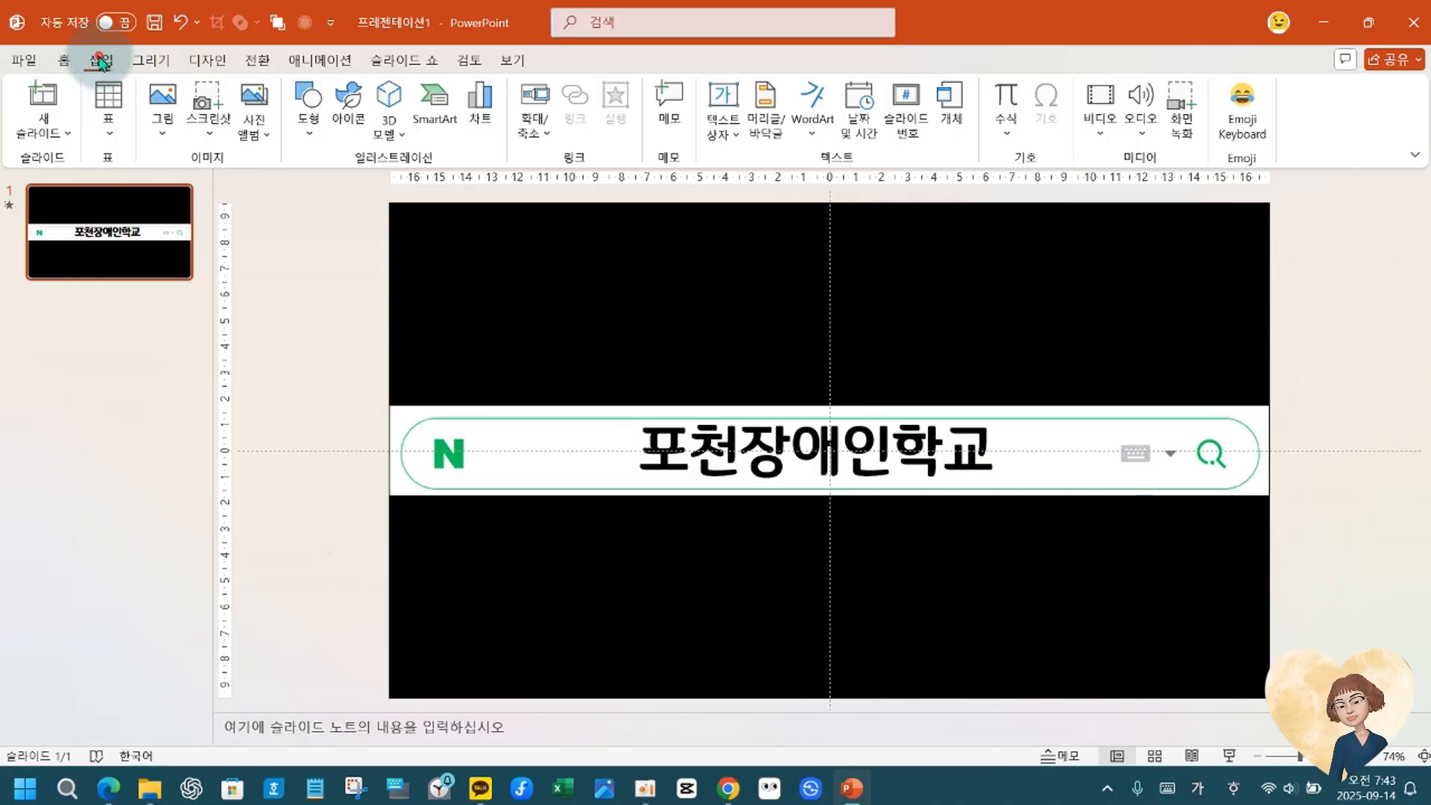
click(162, 108)
click(198, 200)
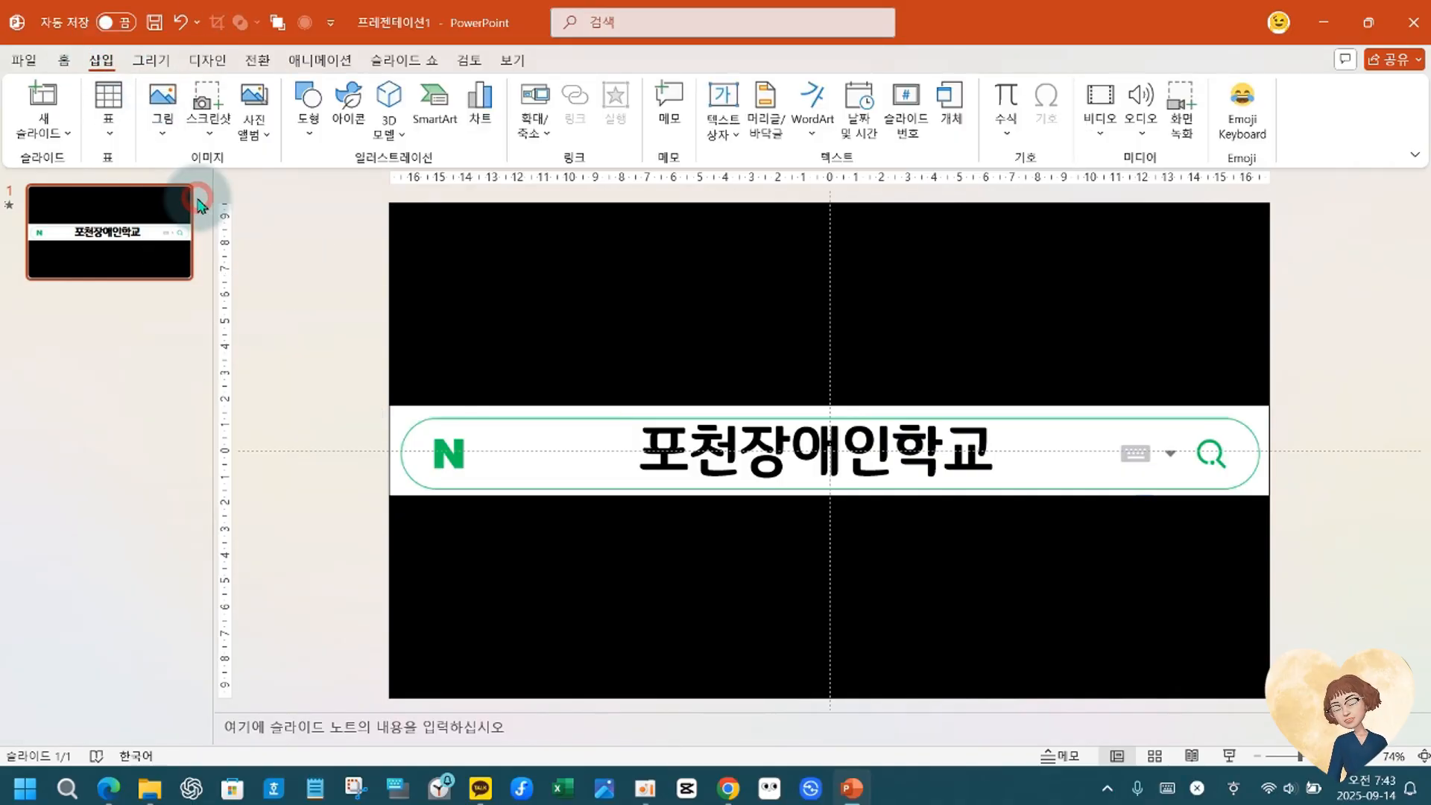
scroll(126, 306, up, 5)
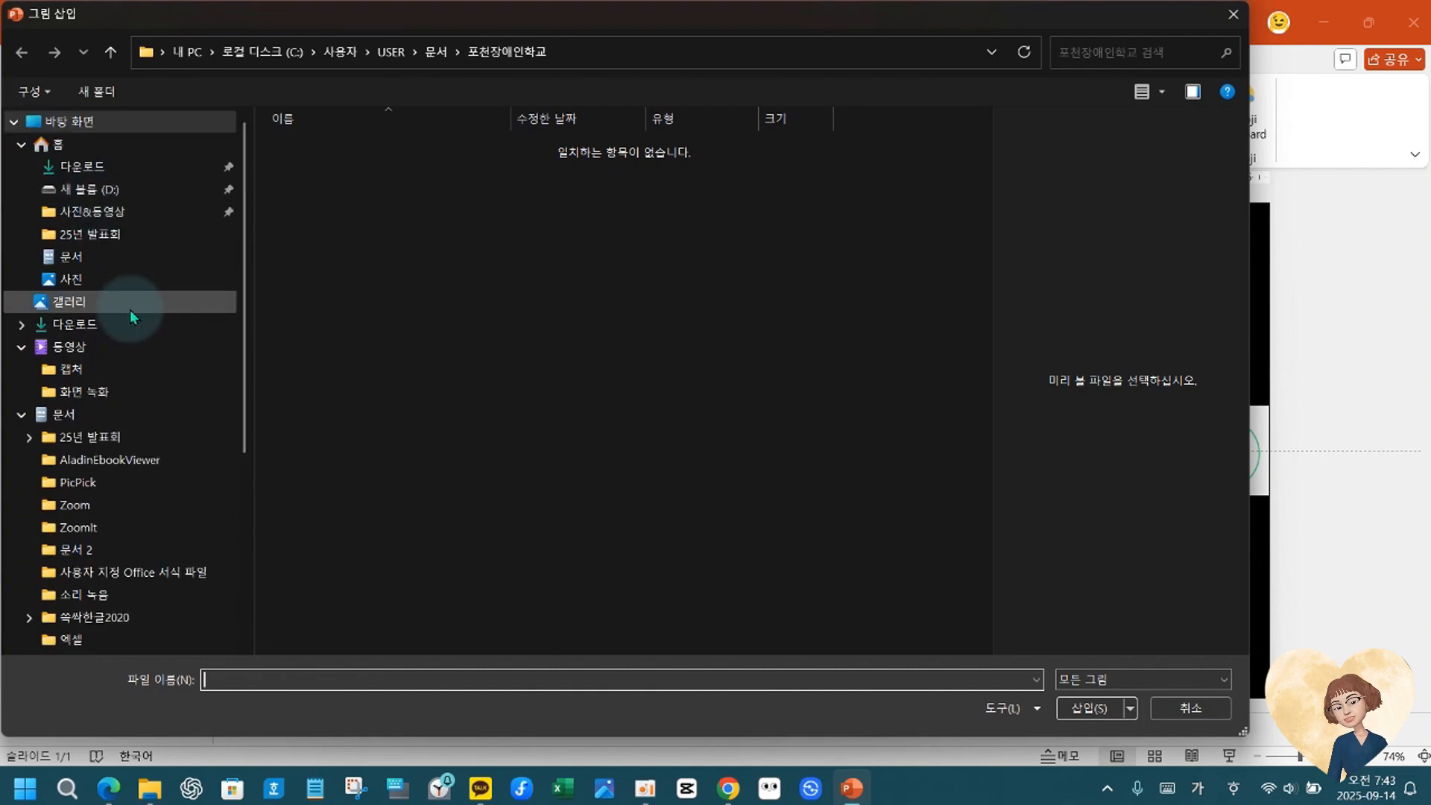
click(100, 176)
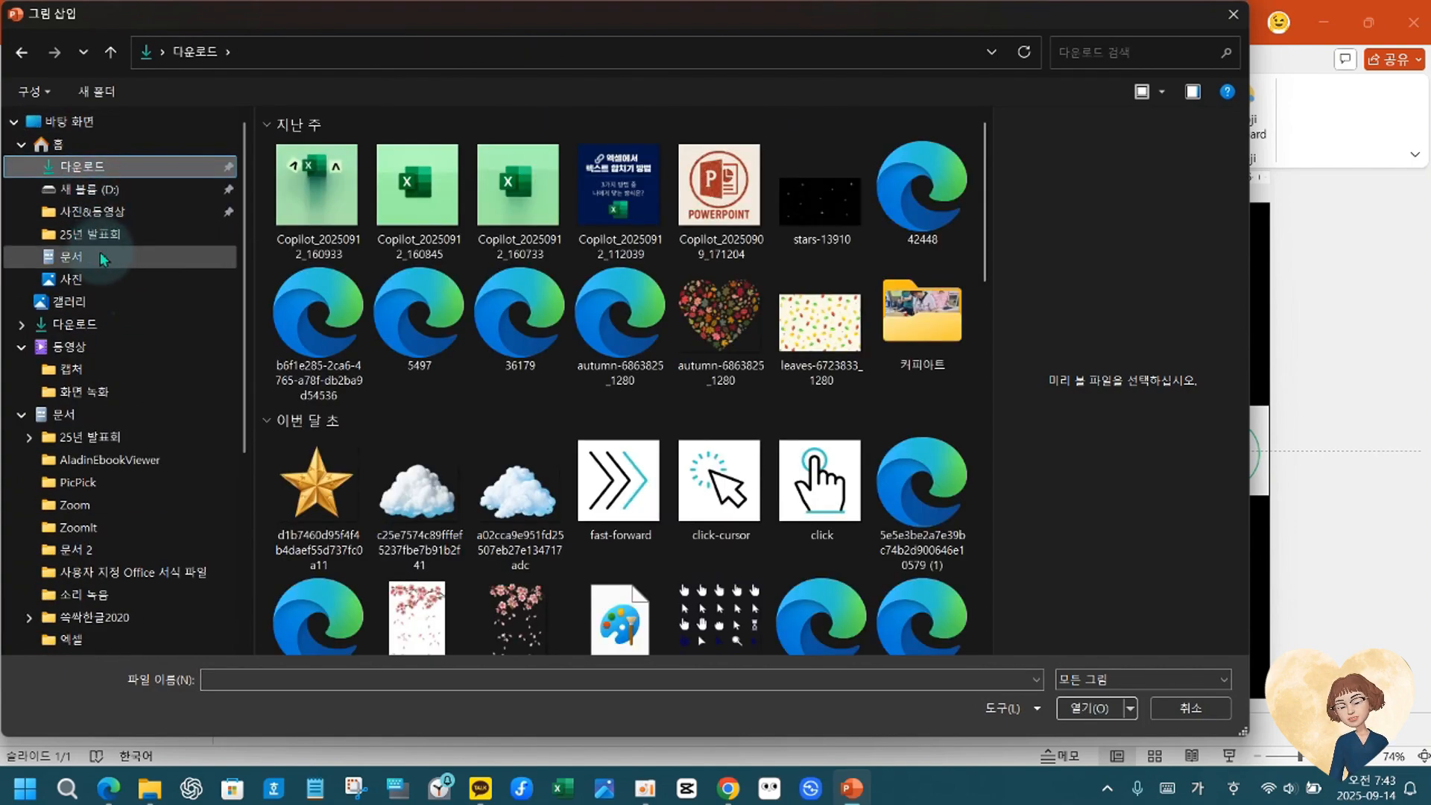
click(96, 255)
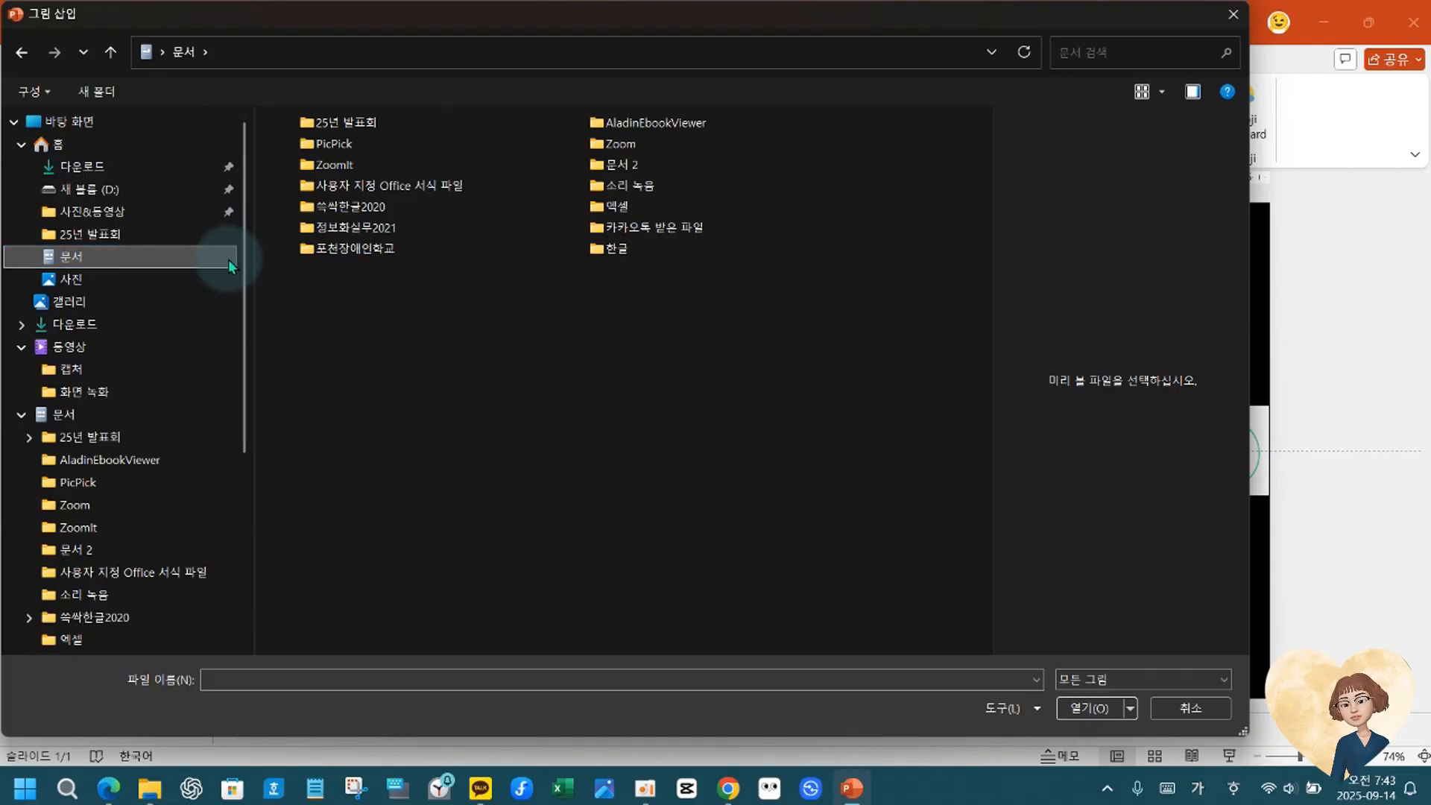
click(78, 282)
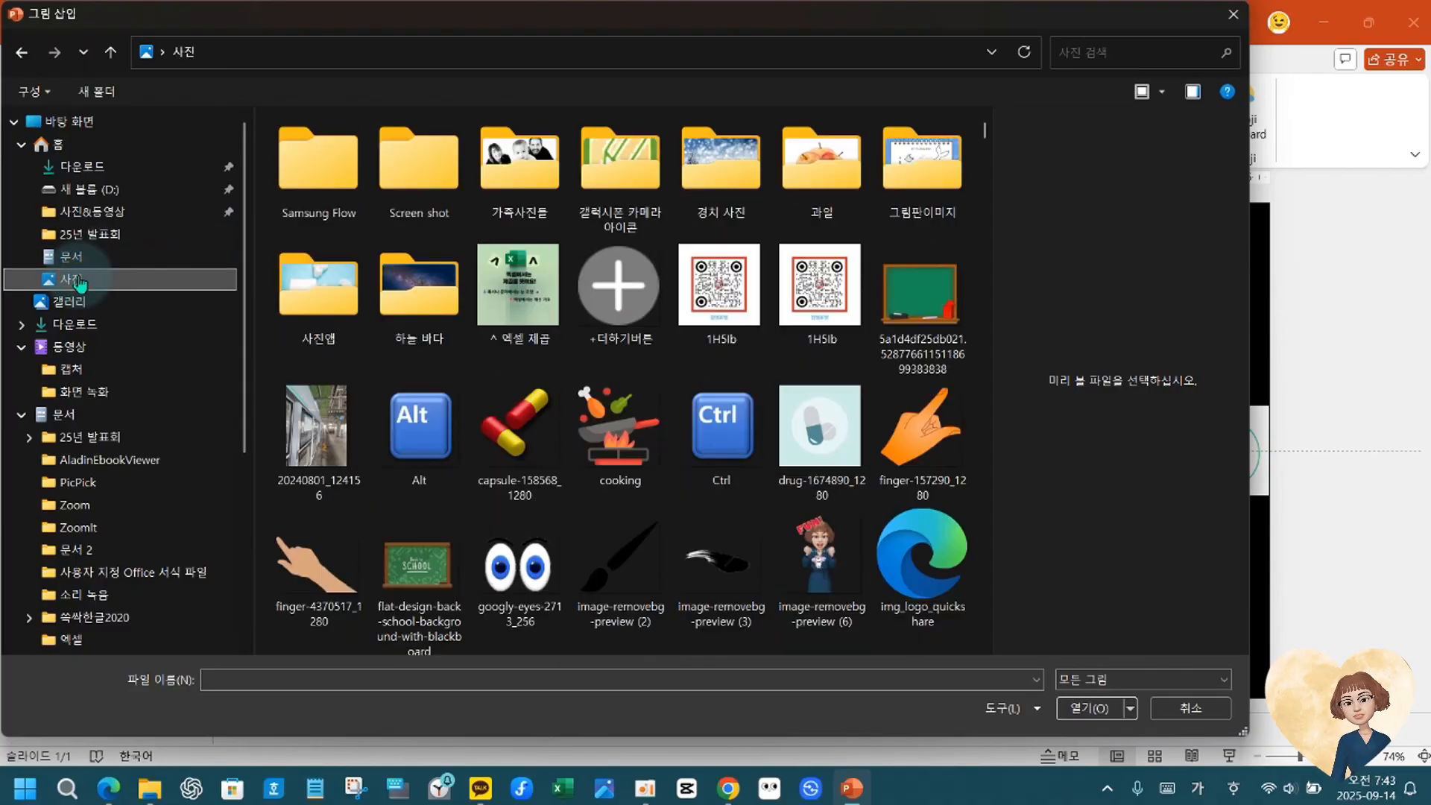
Search the 사진 folder for 마우스 기본 and insert the picture 마우스 기본 포인터 2 on the slide.
scroll(682, 442, down, 15)
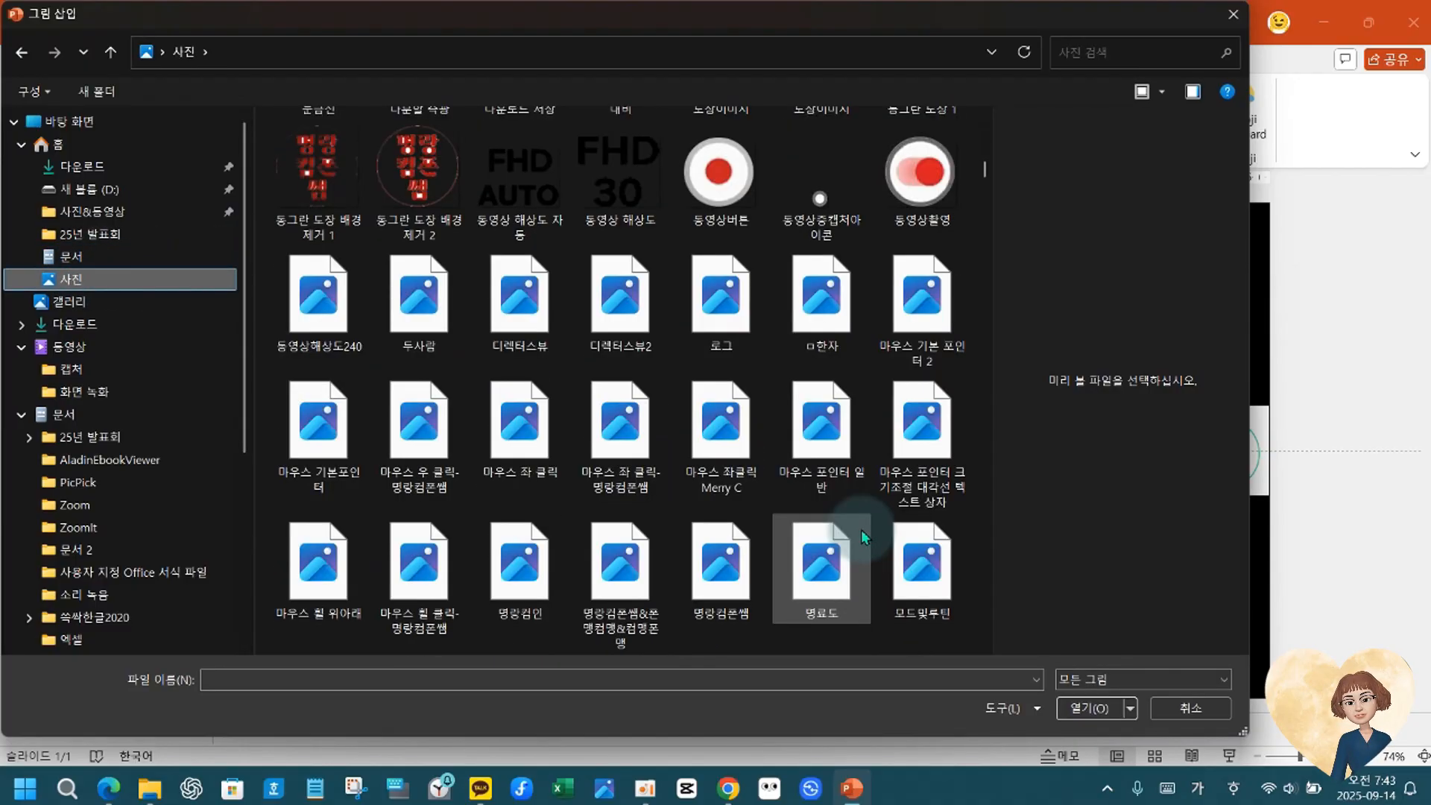
scroll(892, 531, down, 20)
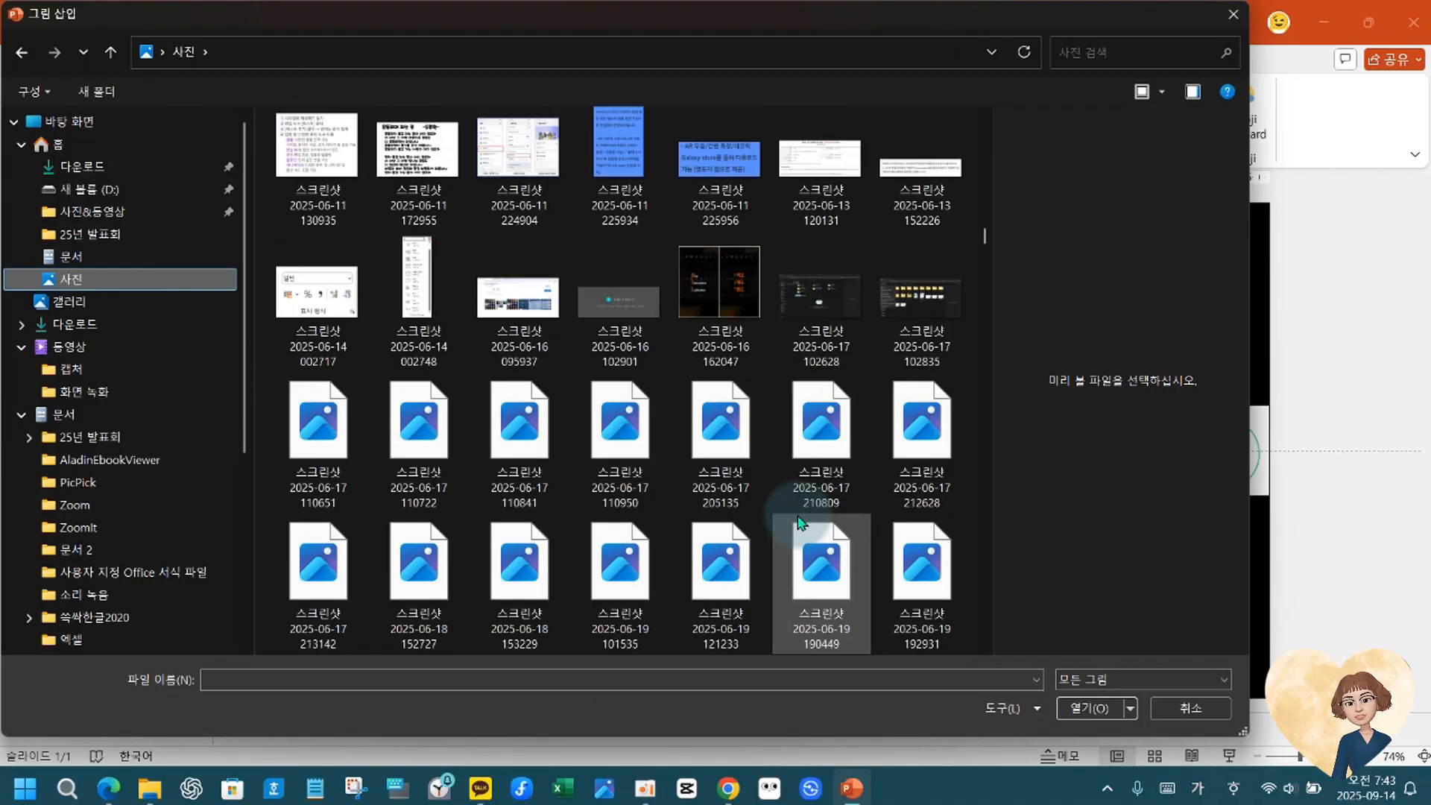
scroll(801, 517, up, 15)
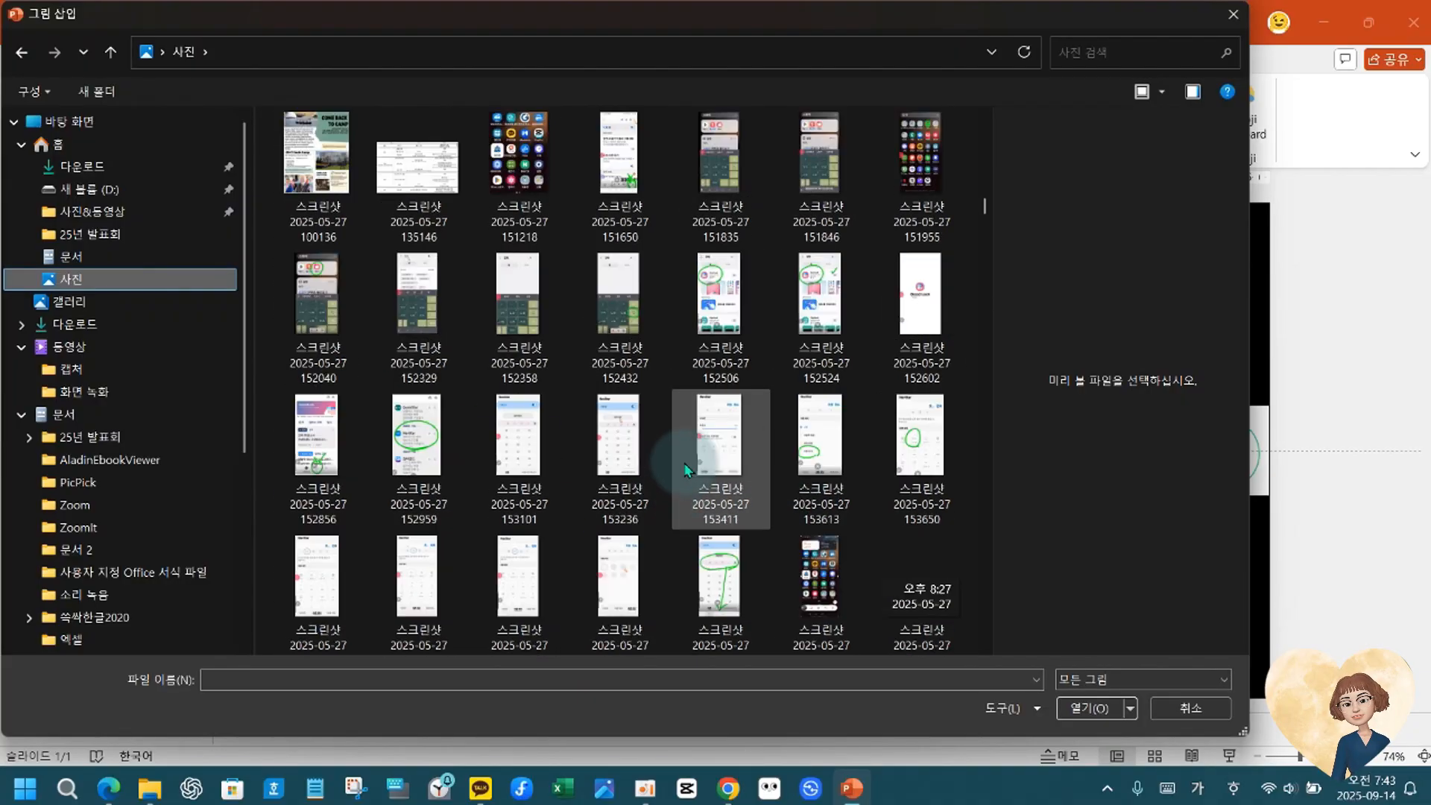
scroll(853, 502, up, 20)
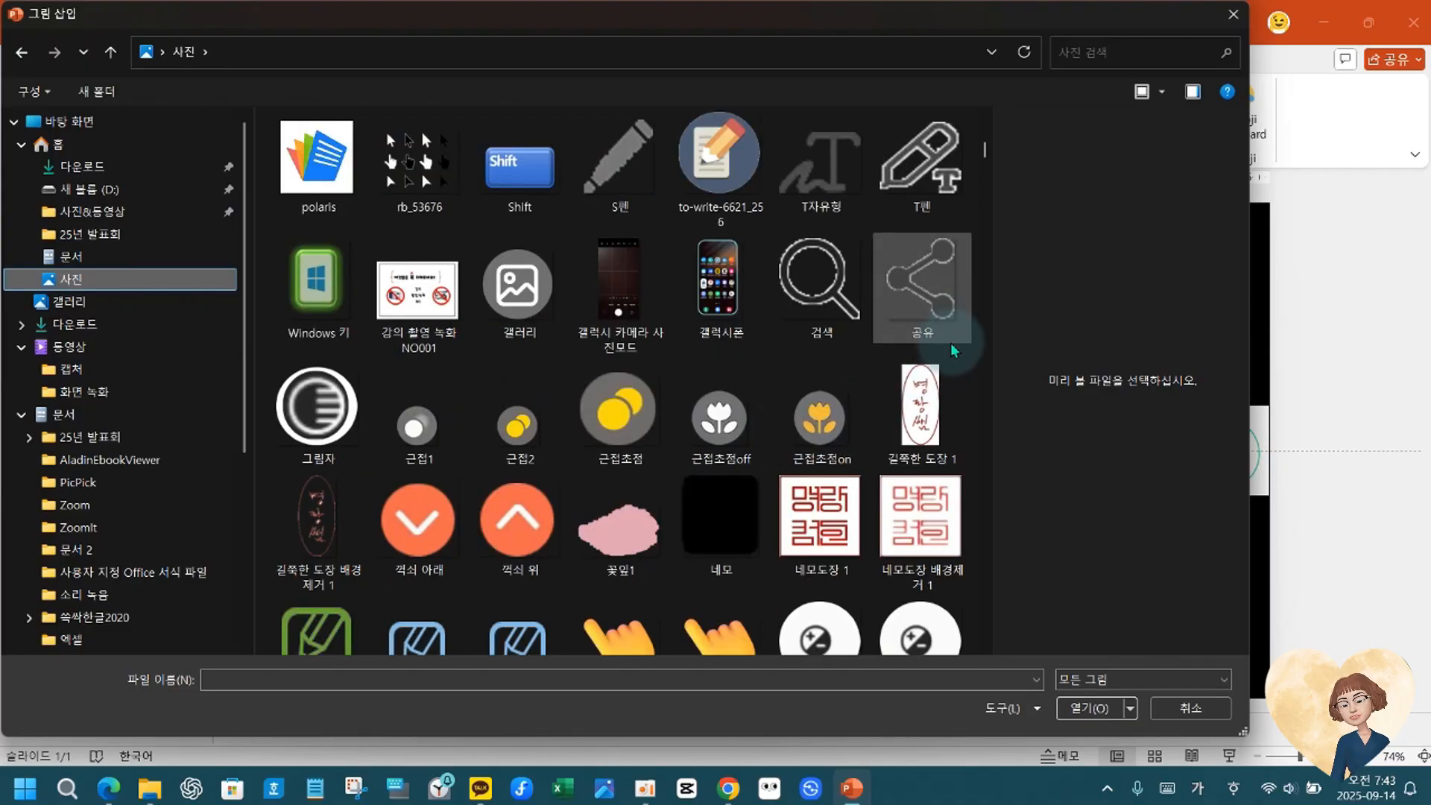
click(1071, 55)
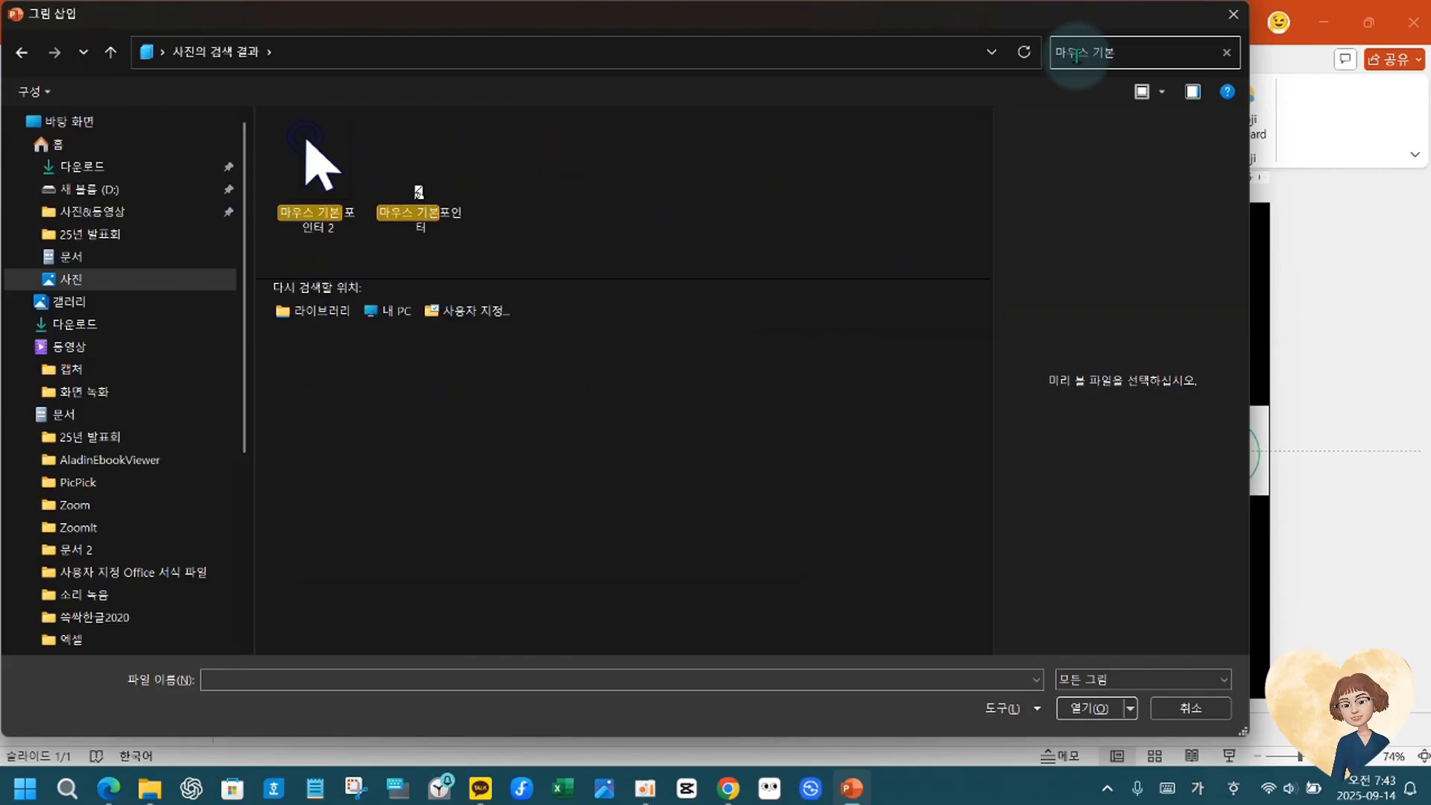
click(313, 162)
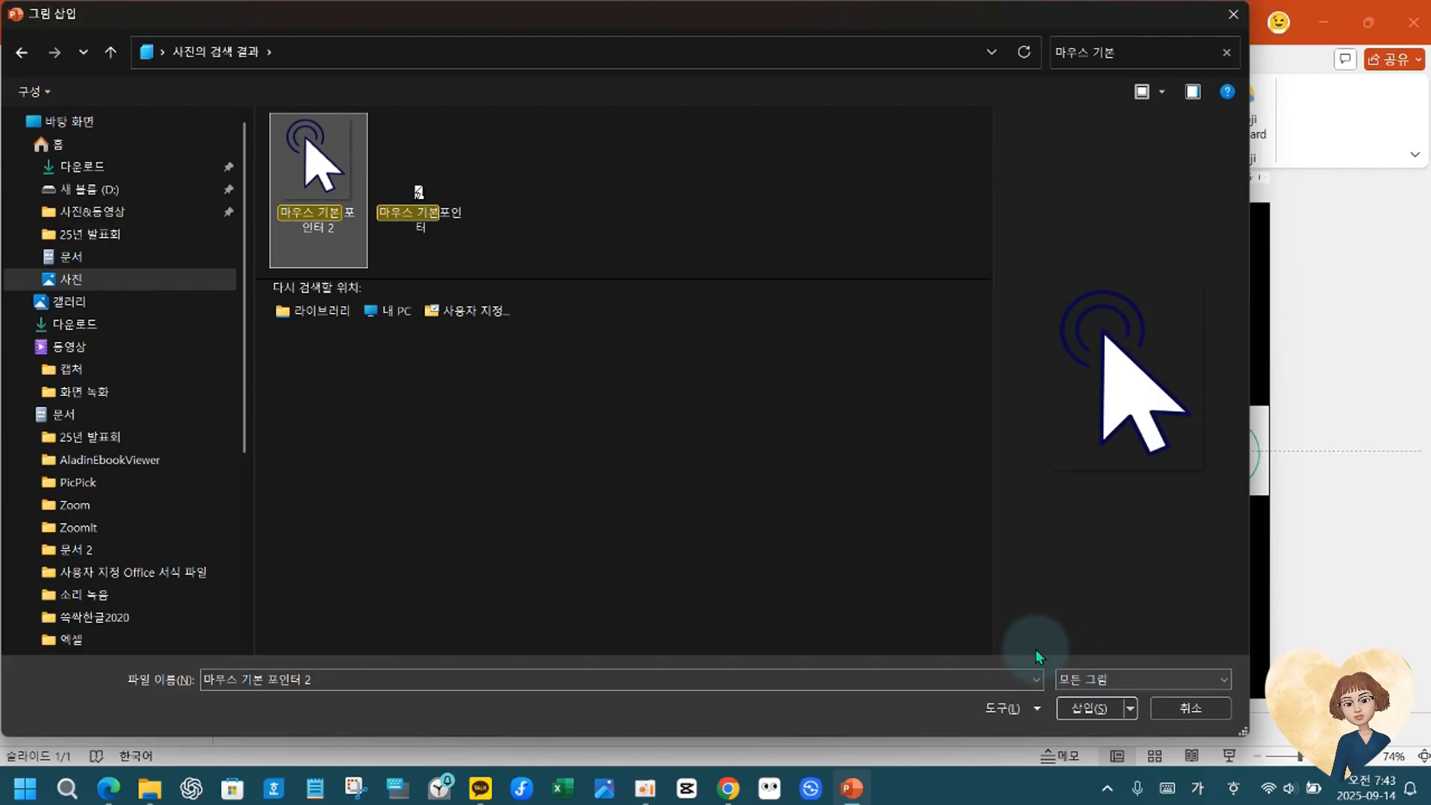
click(1088, 708)
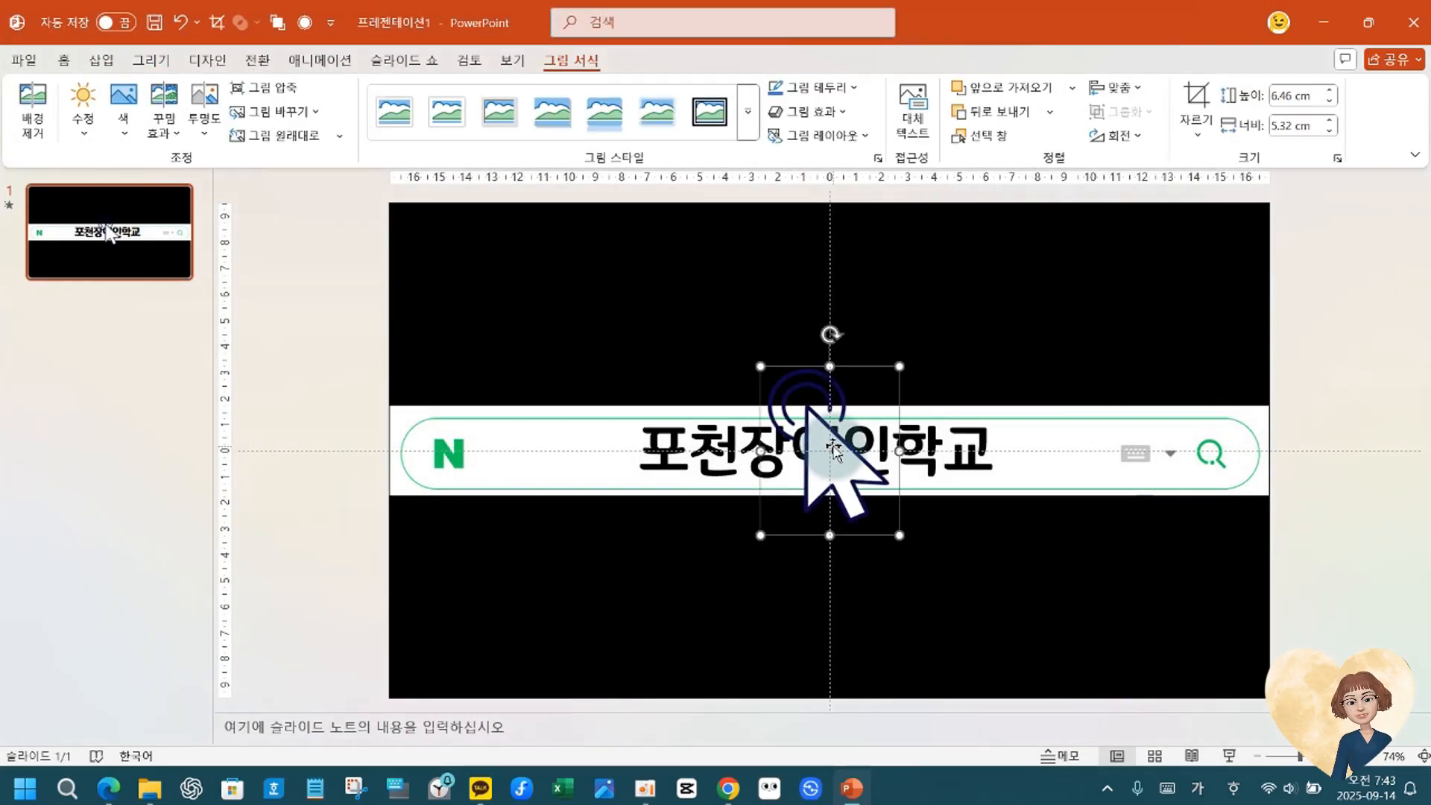
Place the mouse pointer picture centred below the search bar and shrink it to about 5.17 cm high and 4.26 cm wide.
drag(833, 449, 854, 631)
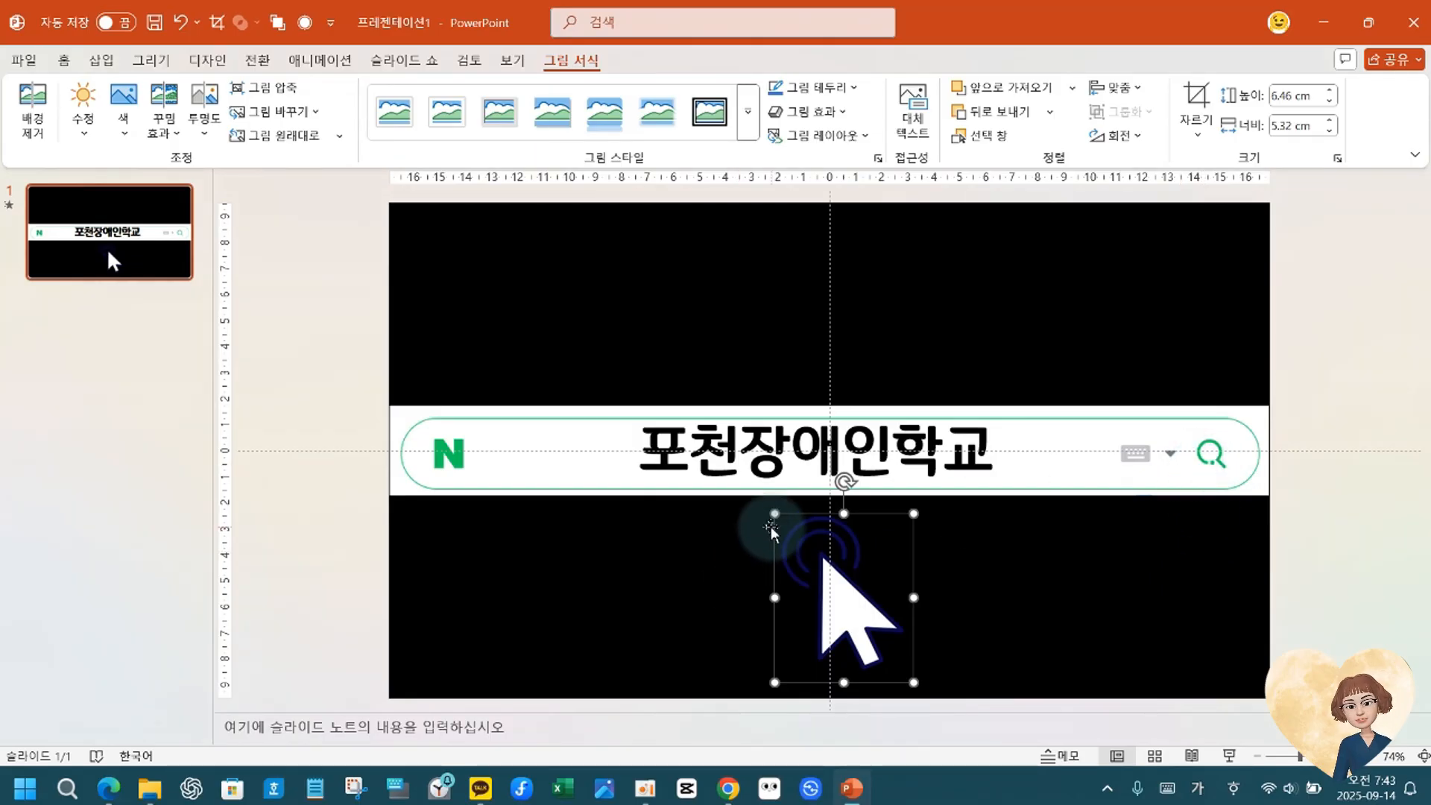
drag(794, 593, 827, 626)
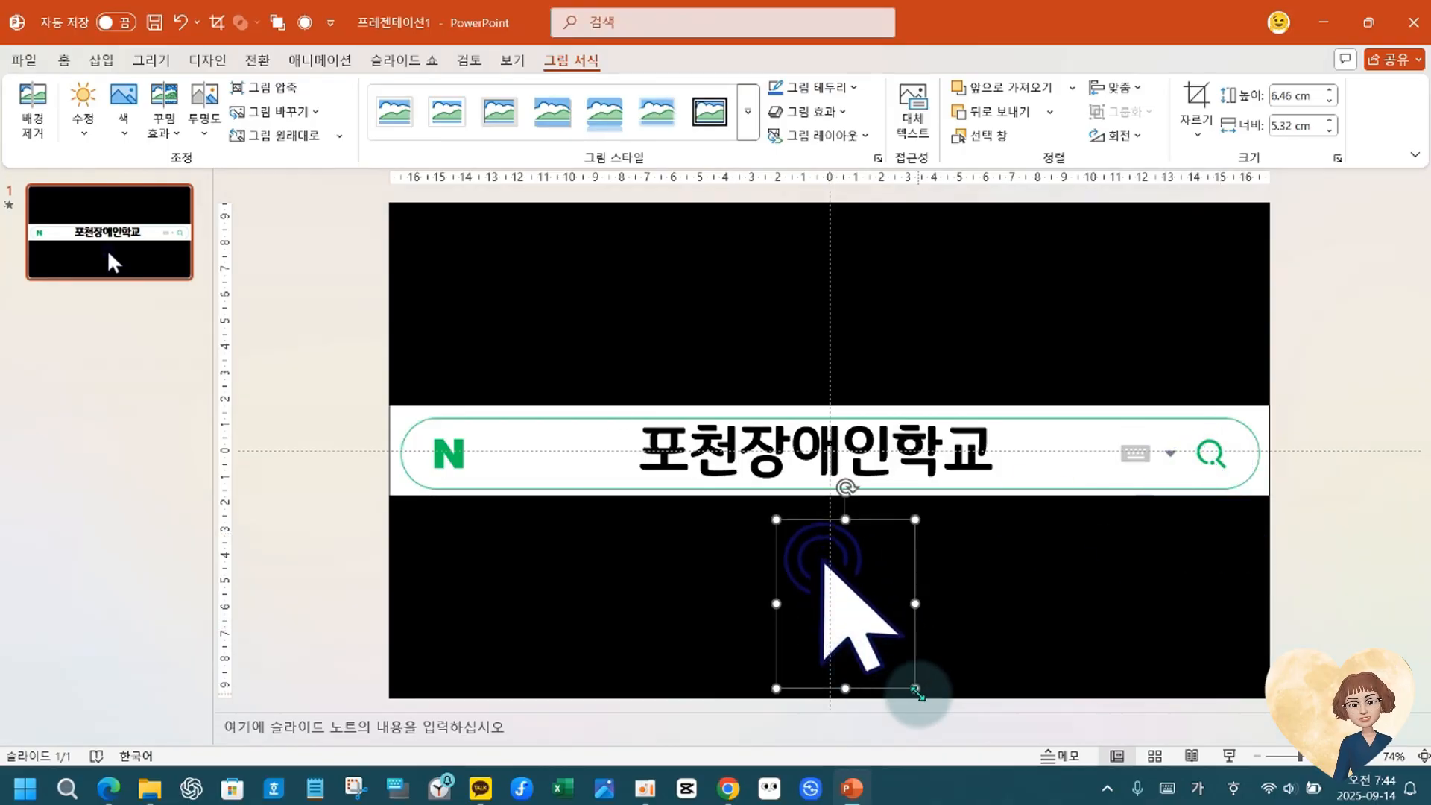
drag(915, 687, 886, 651)
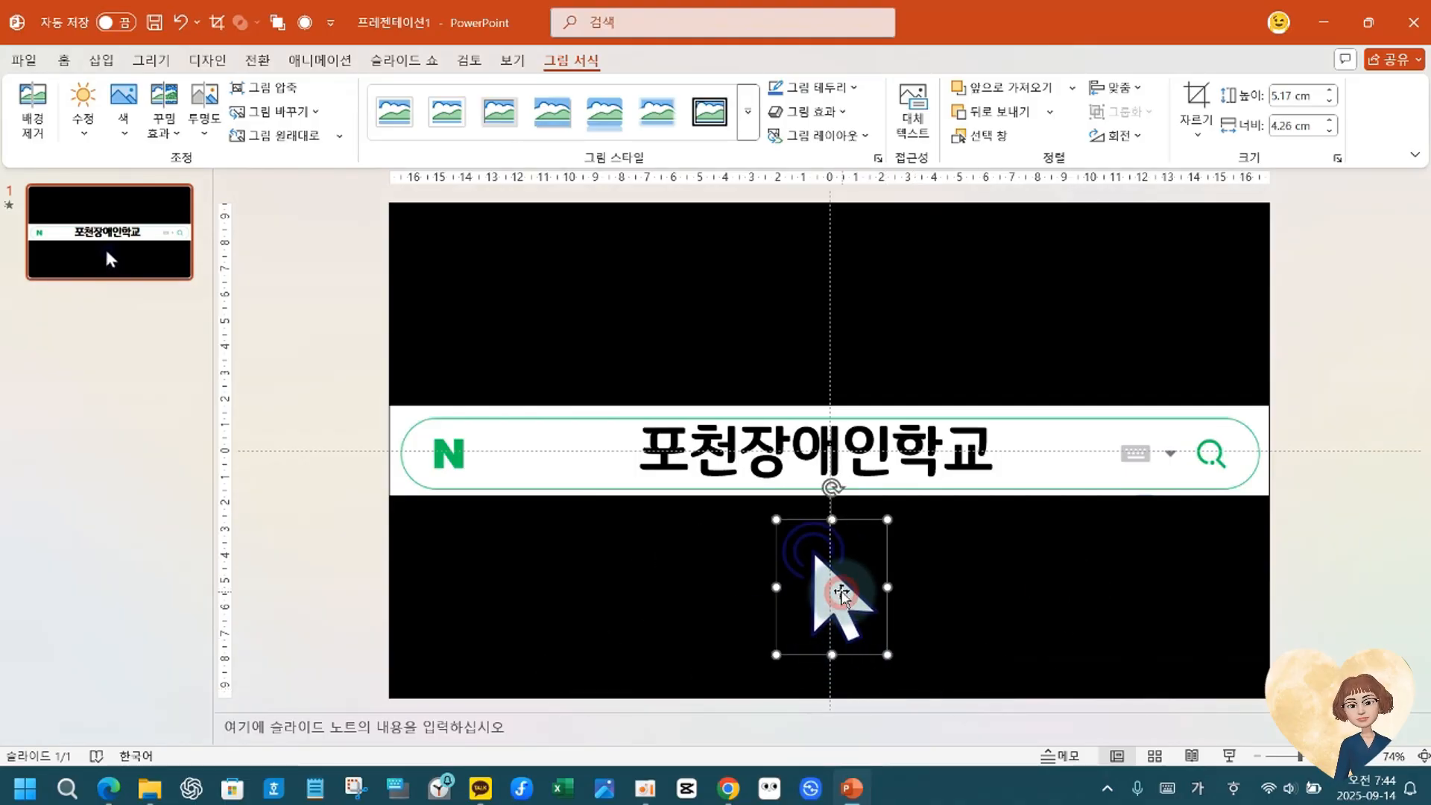
drag(841, 591, 848, 591)
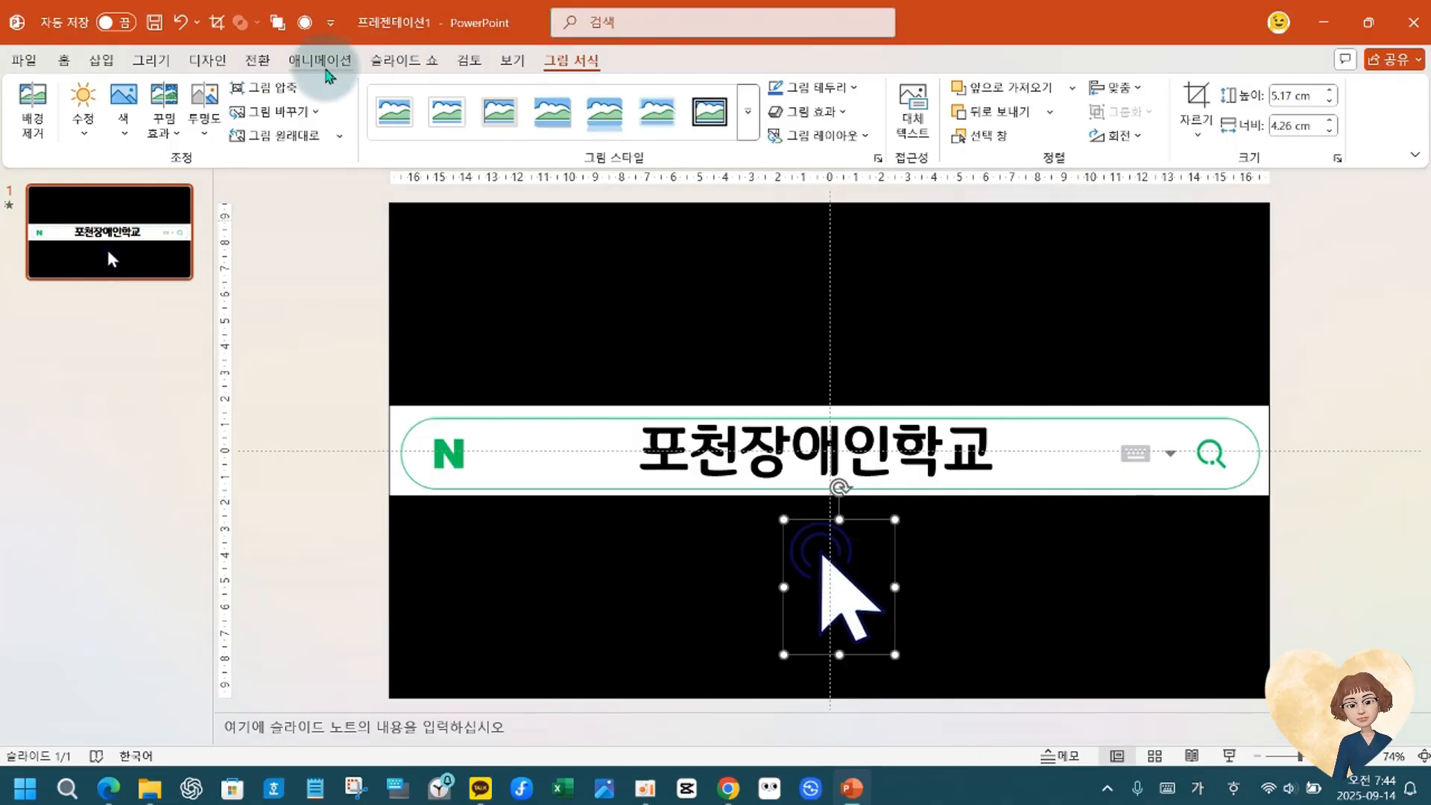
Apply the 선 motion path (이동 경로) animation to the mouse pointer picture.
click(328, 63)
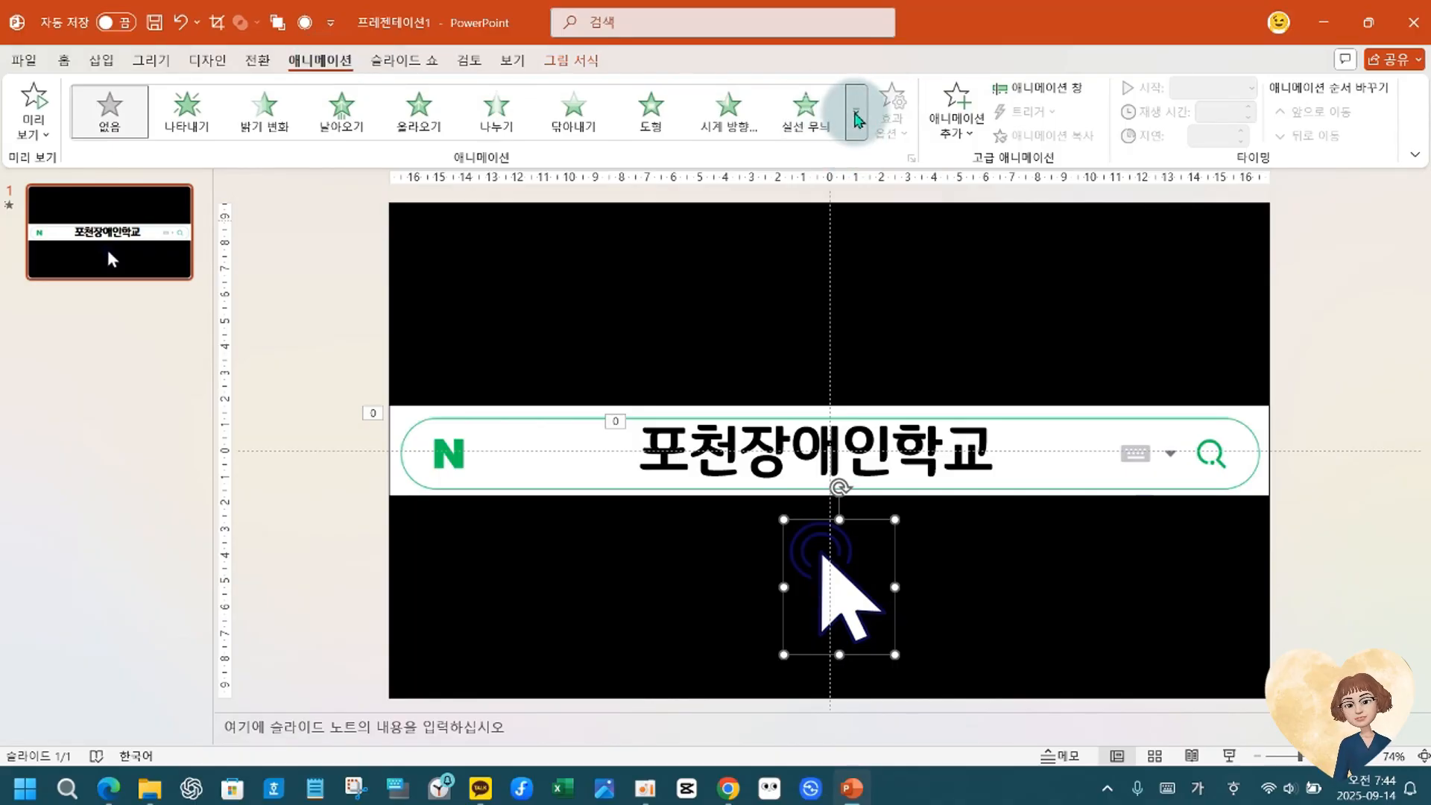
key(ctrl+2)
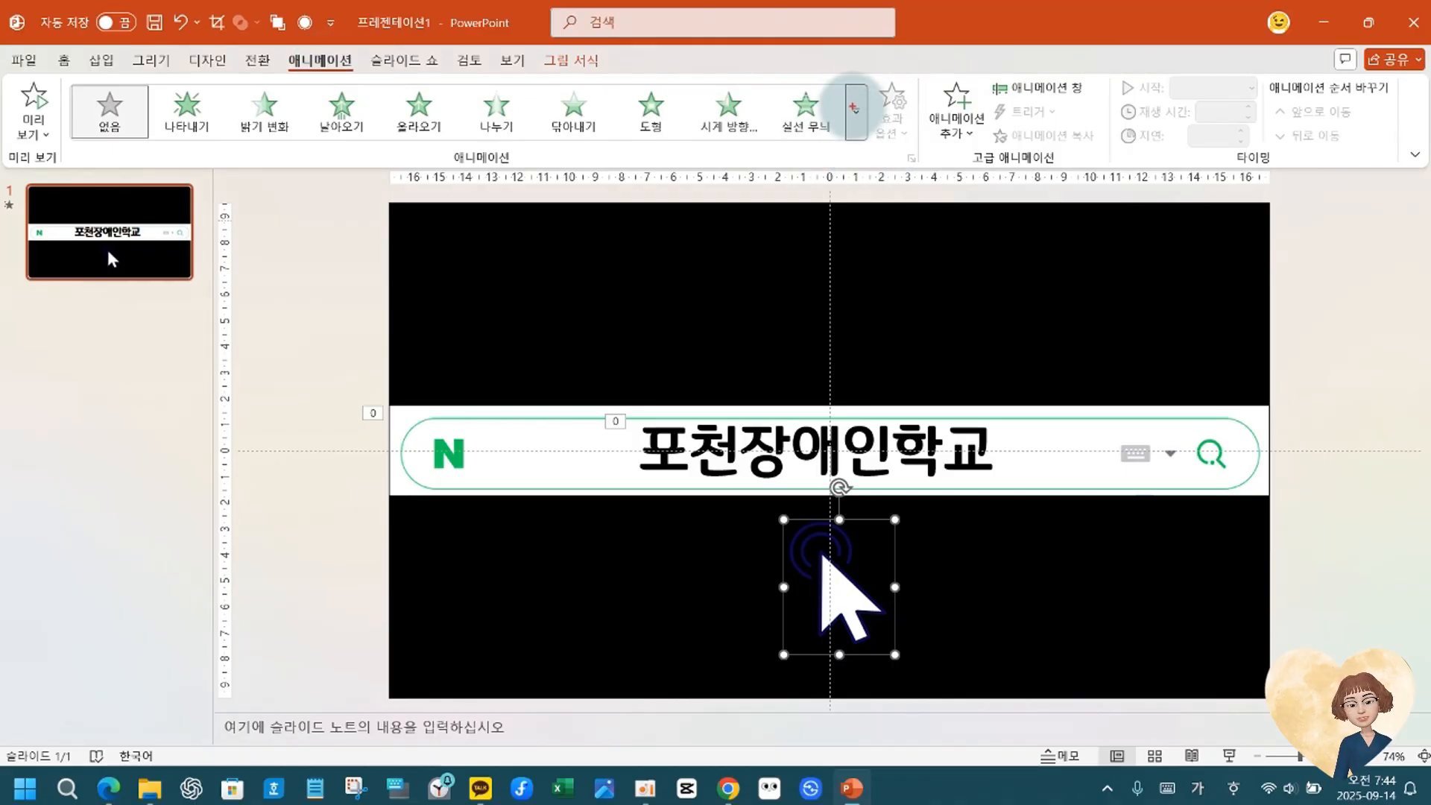
mouse_move(850, 84)
mouse_down()
mouse_move(866, 116)
mouse_move(848, 105)
mouse_up()
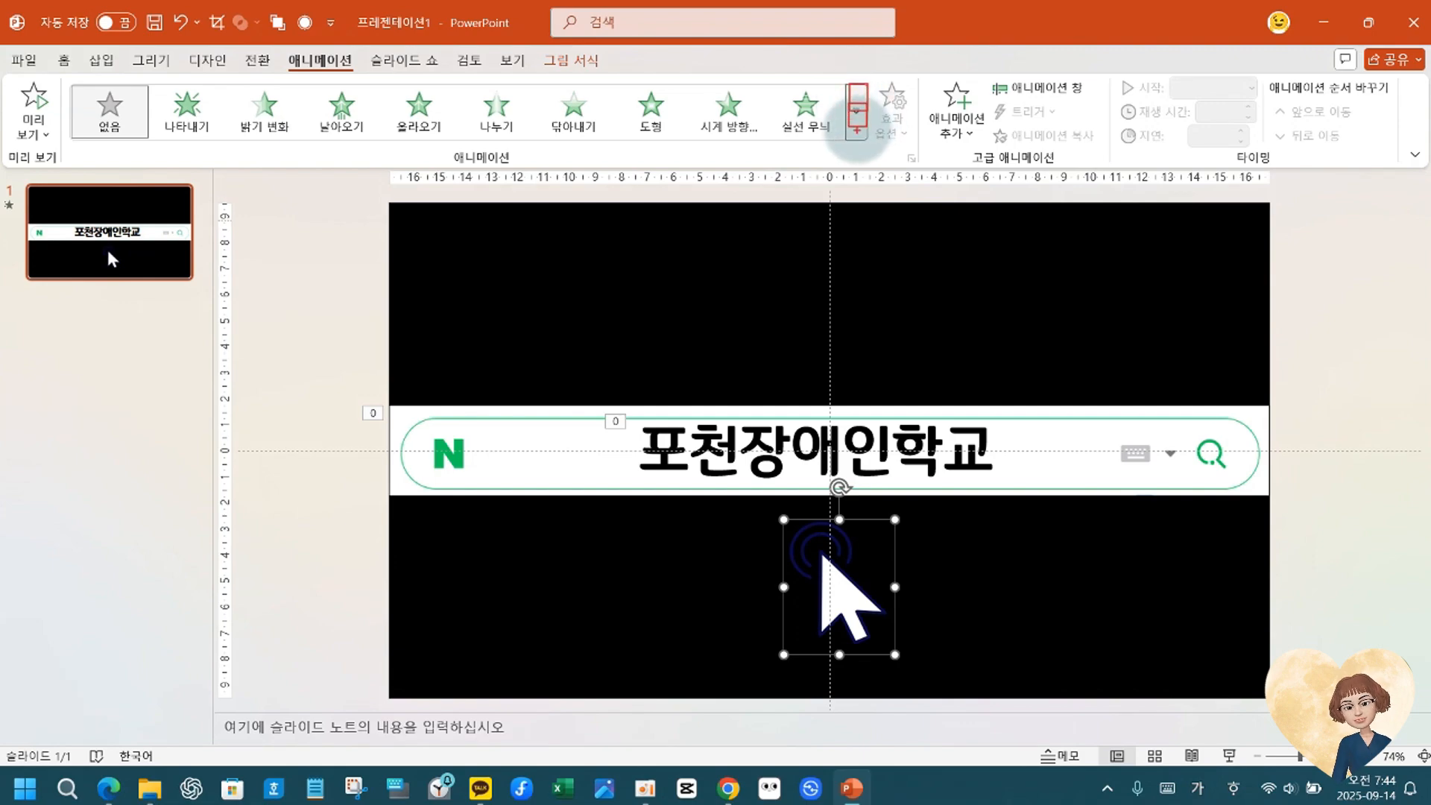
key(Escape)
click(857, 112)
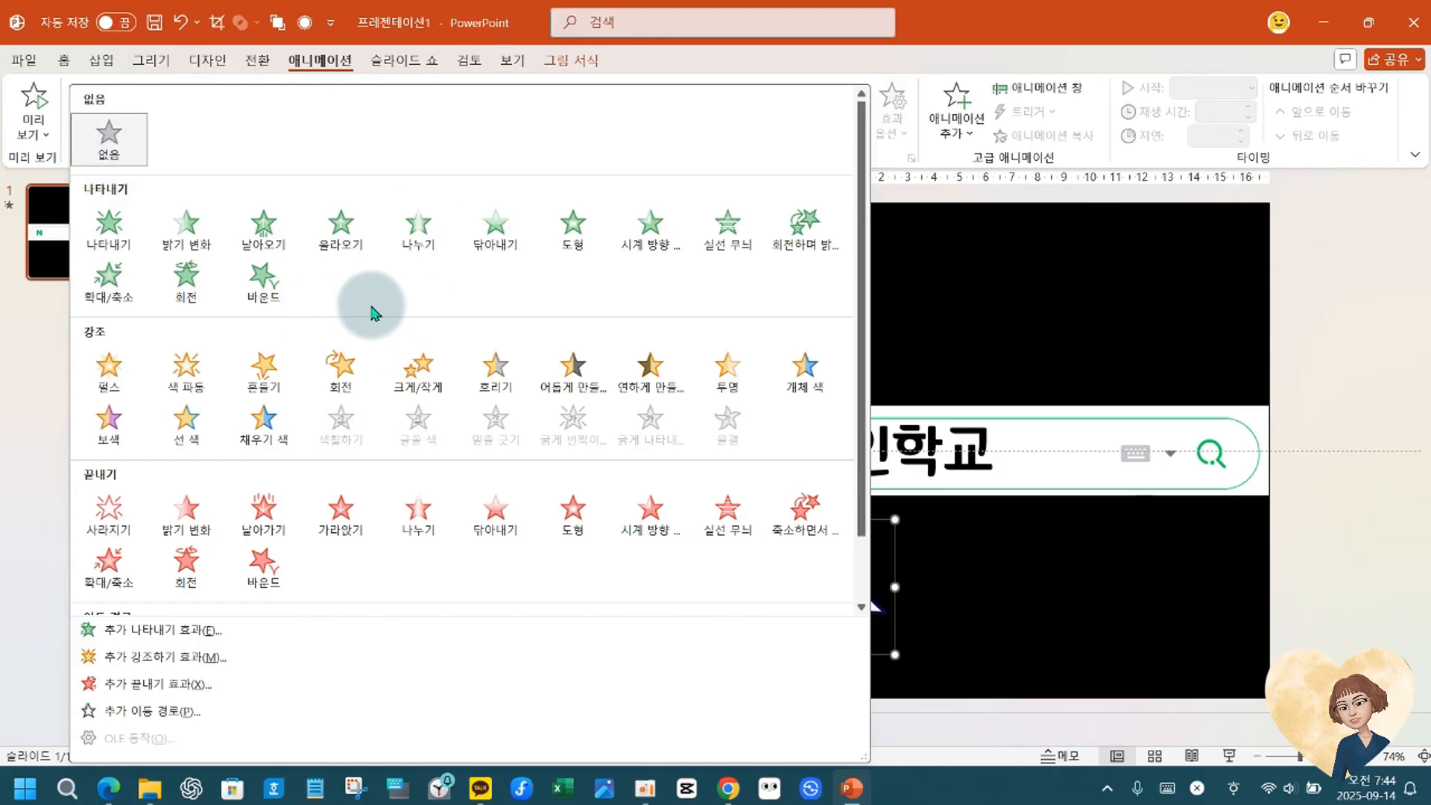
scroll(391, 319, down, 1)
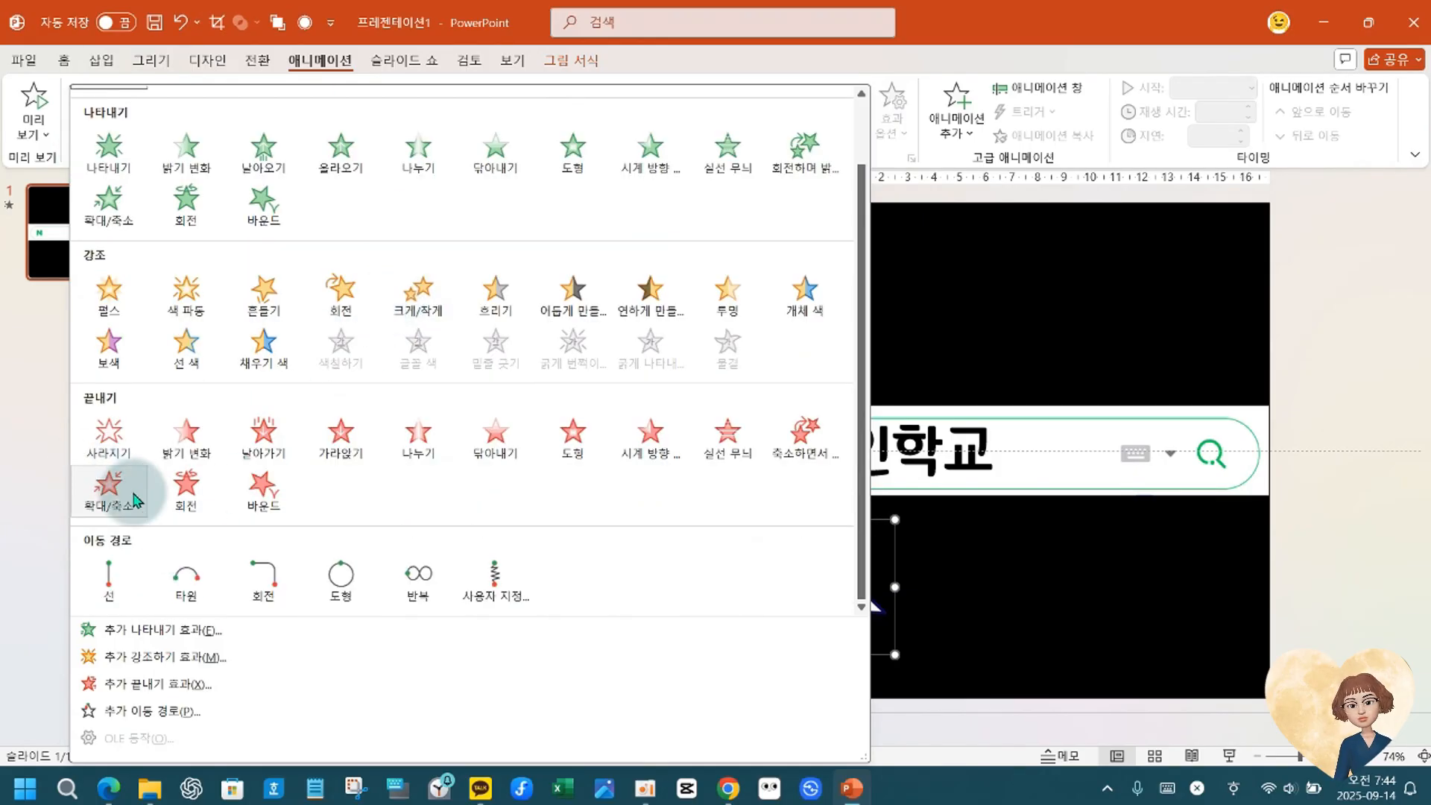
scroll(580, 498, up, 1)
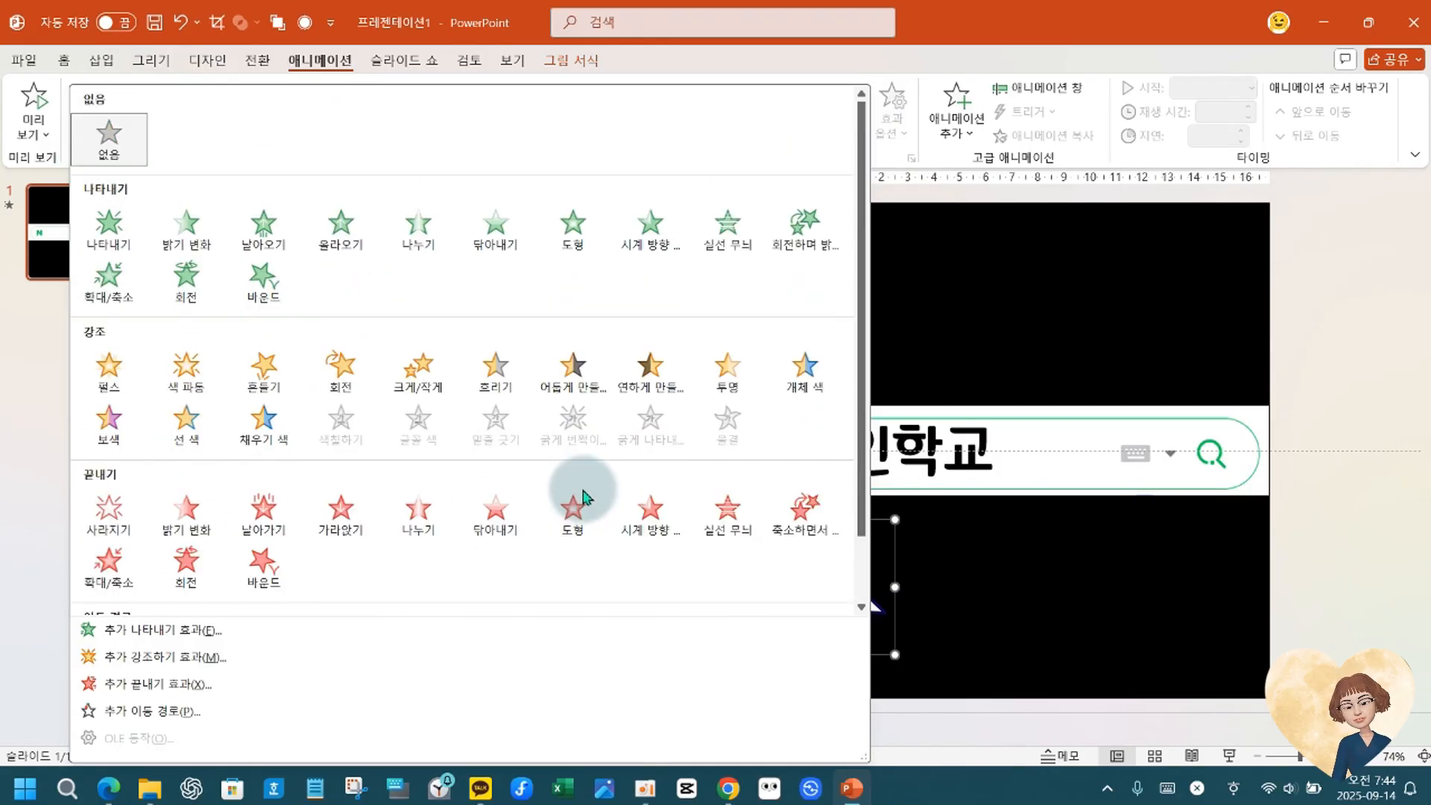
scroll(583, 489, down, 1)
scroll(580, 484, up, 1)
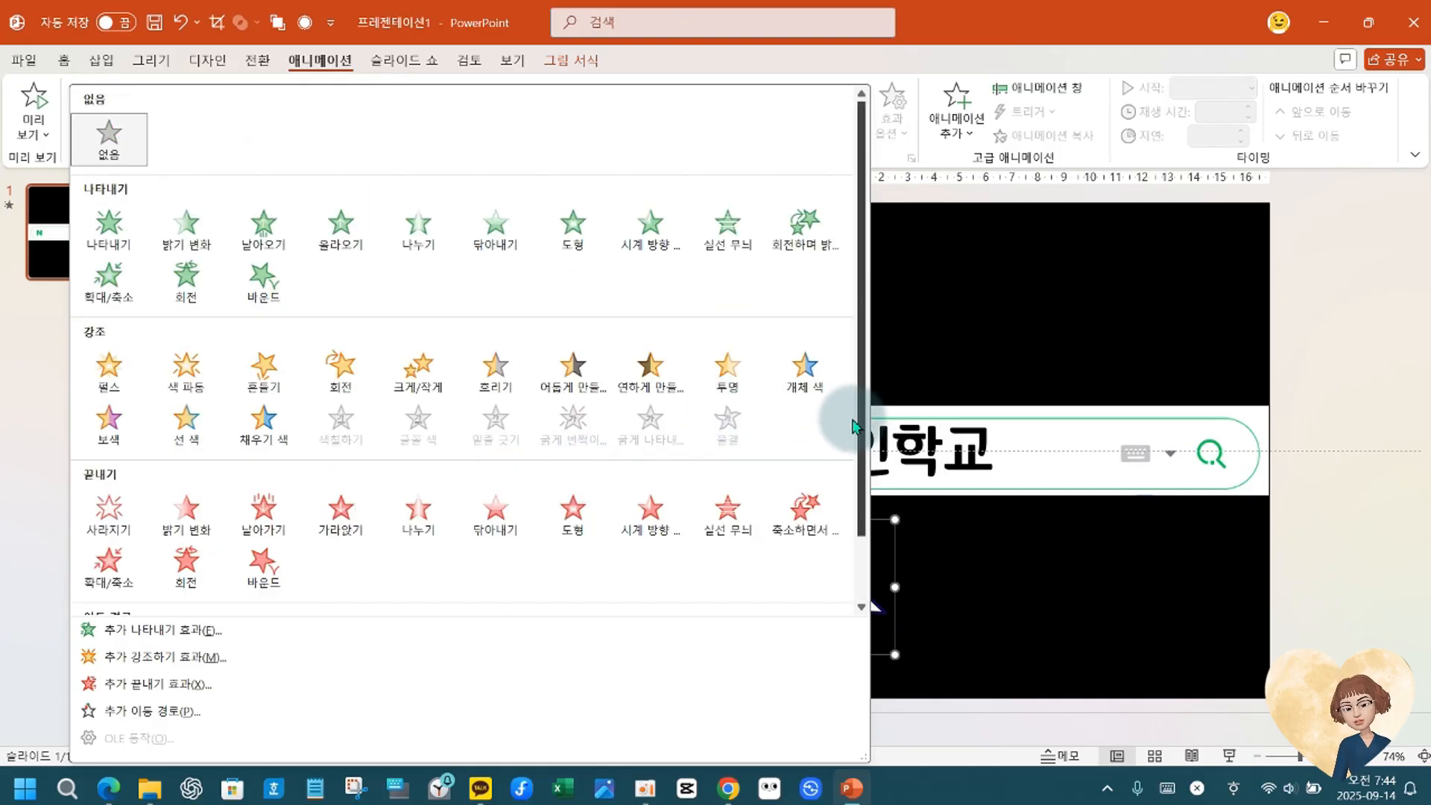
scroll(863, 455, down, 1)
scroll(857, 507, up, 1)
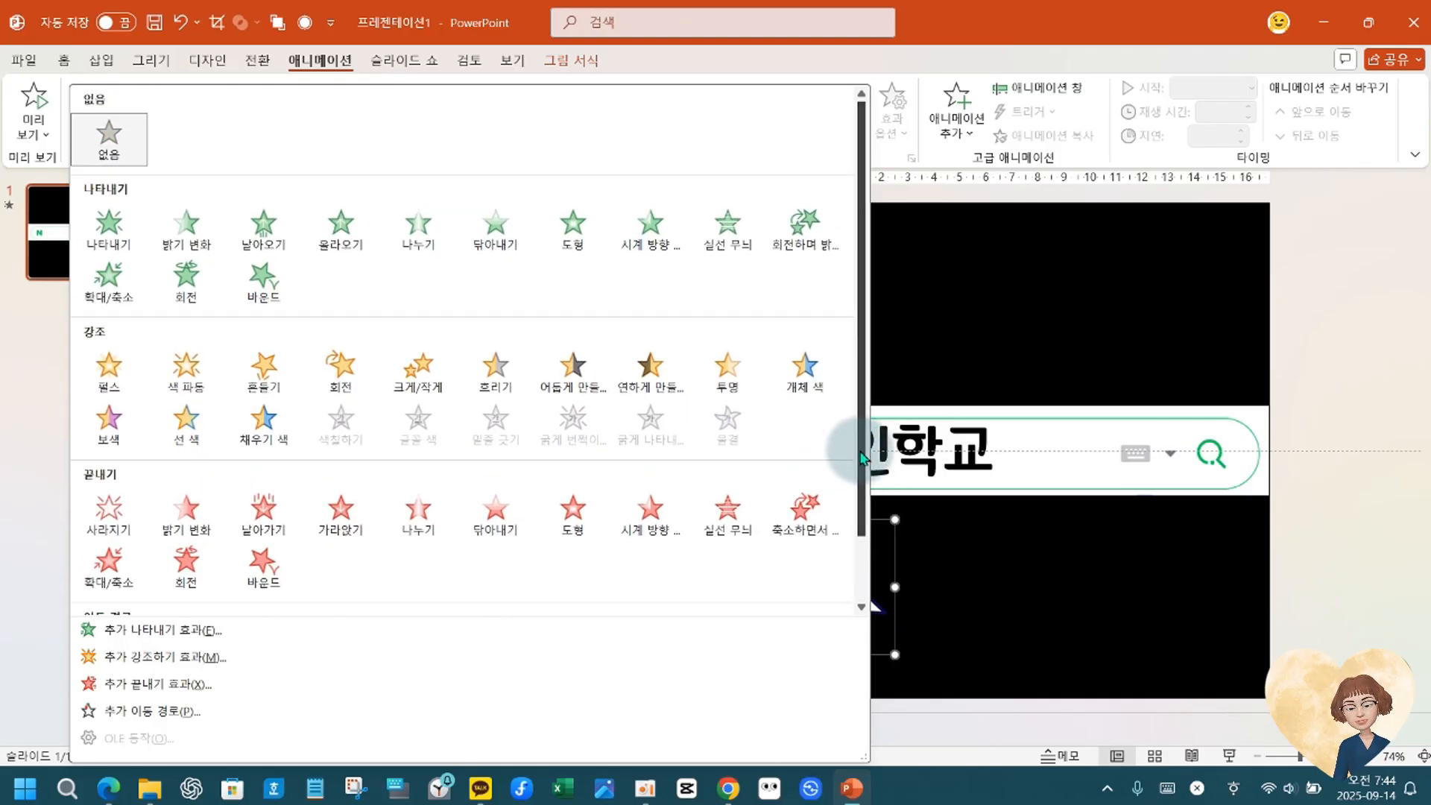
click(862, 606)
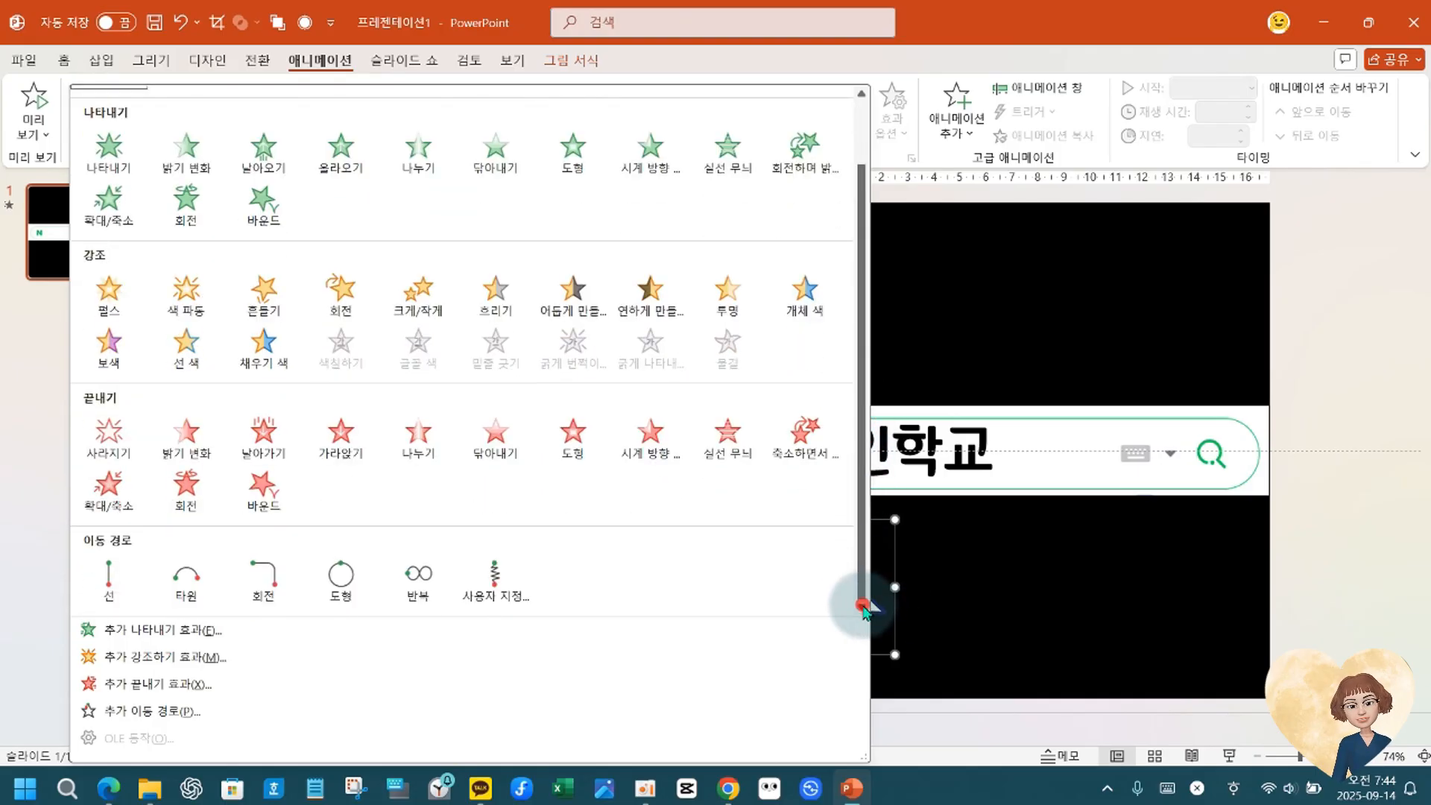
click(109, 587)
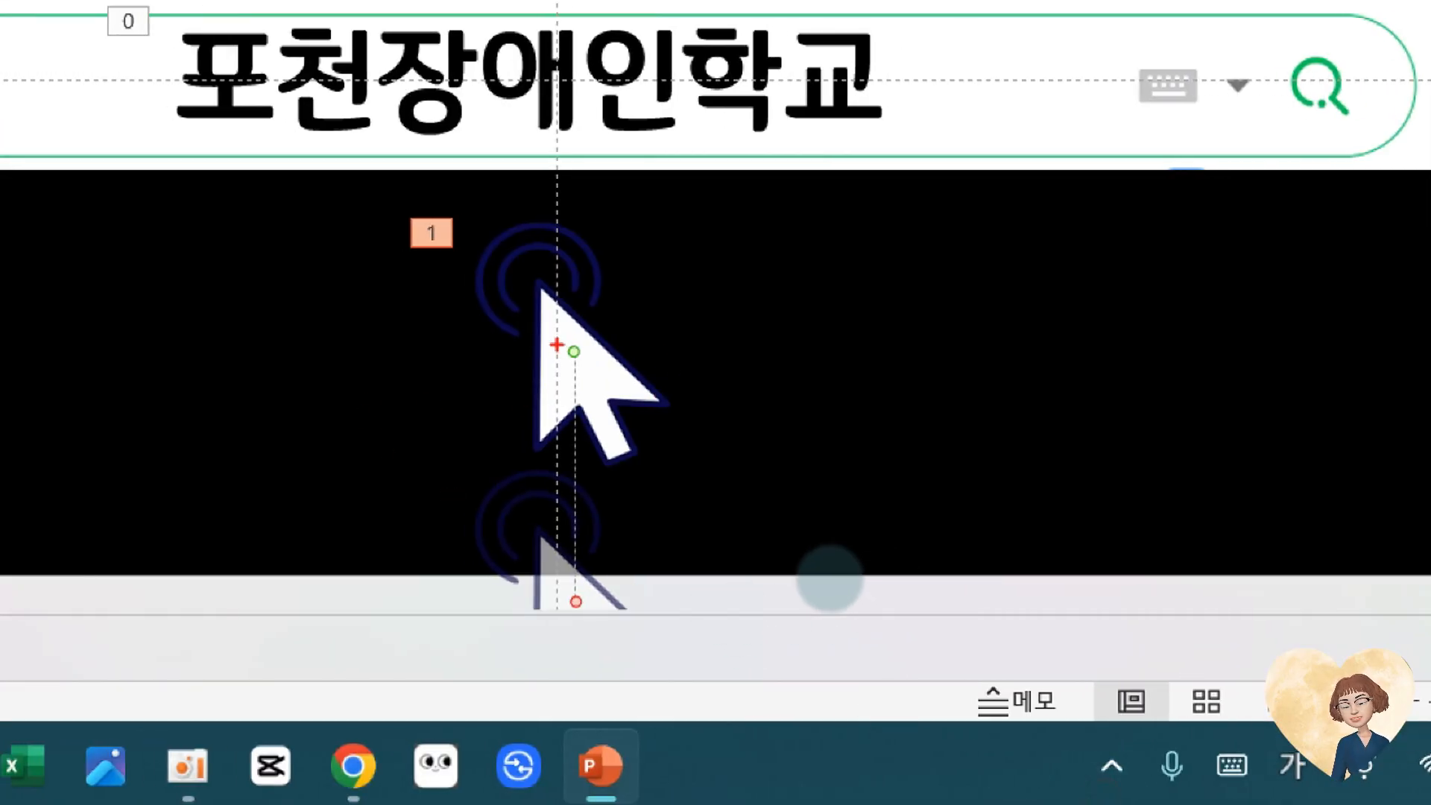
mouse_move(556, 341)
mouse_down()
mouse_move(584, 354)
mouse_move(590, 390)
mouse_up()
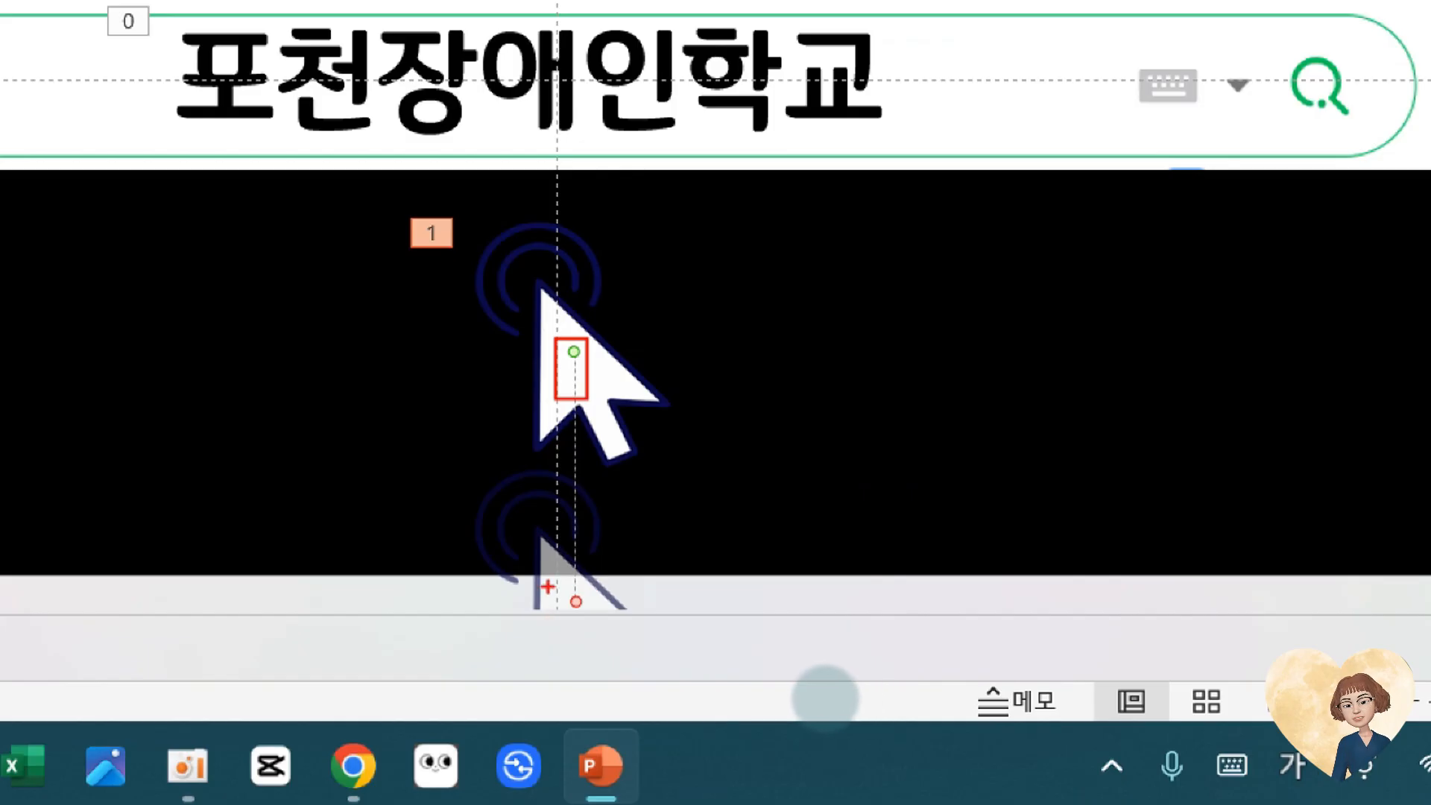
drag(550, 585, 604, 627)
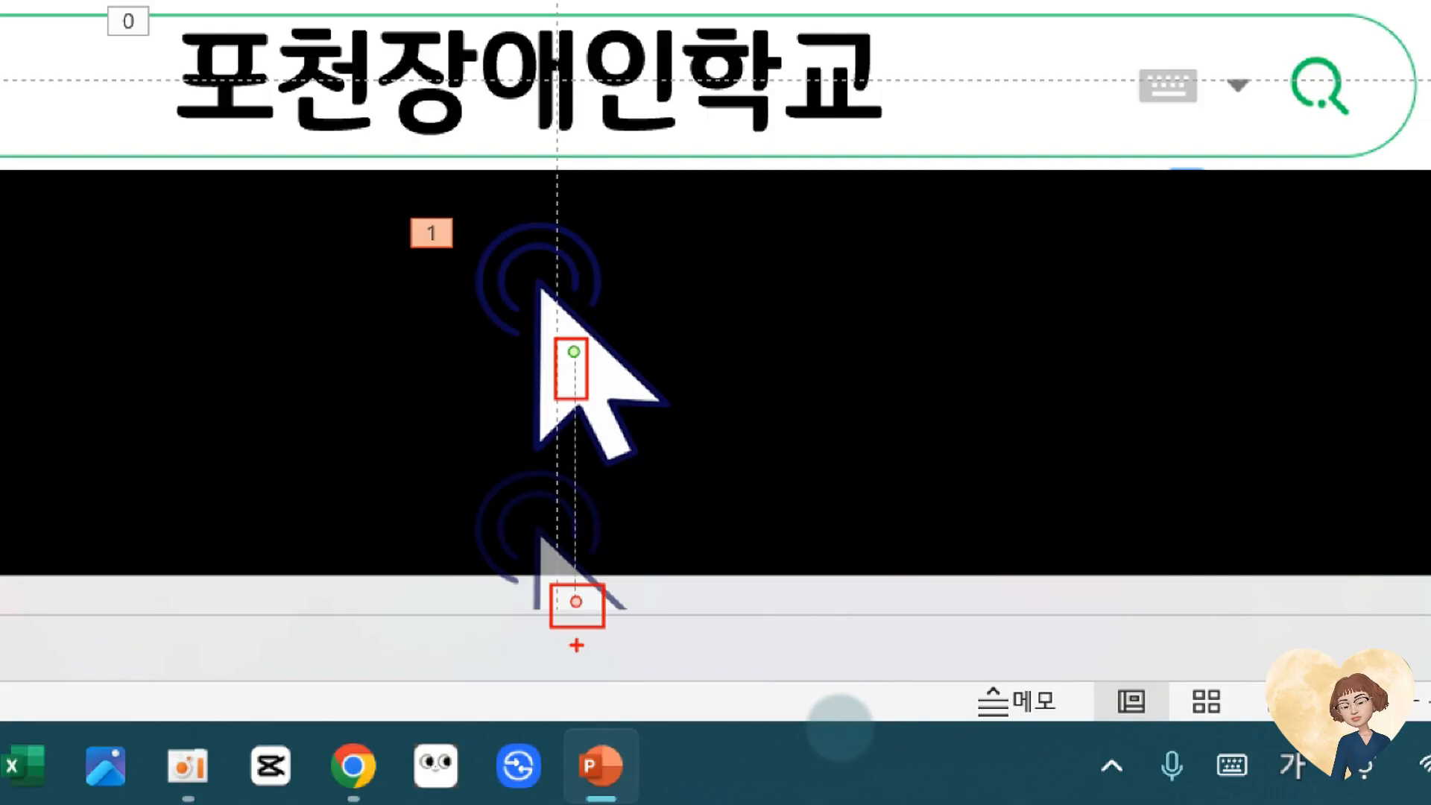
mouse_move(550, 313)
mouse_down()
mouse_move(566, 351)
mouse_move(613, 303)
mouse_up()
drag(553, 586, 631, 573)
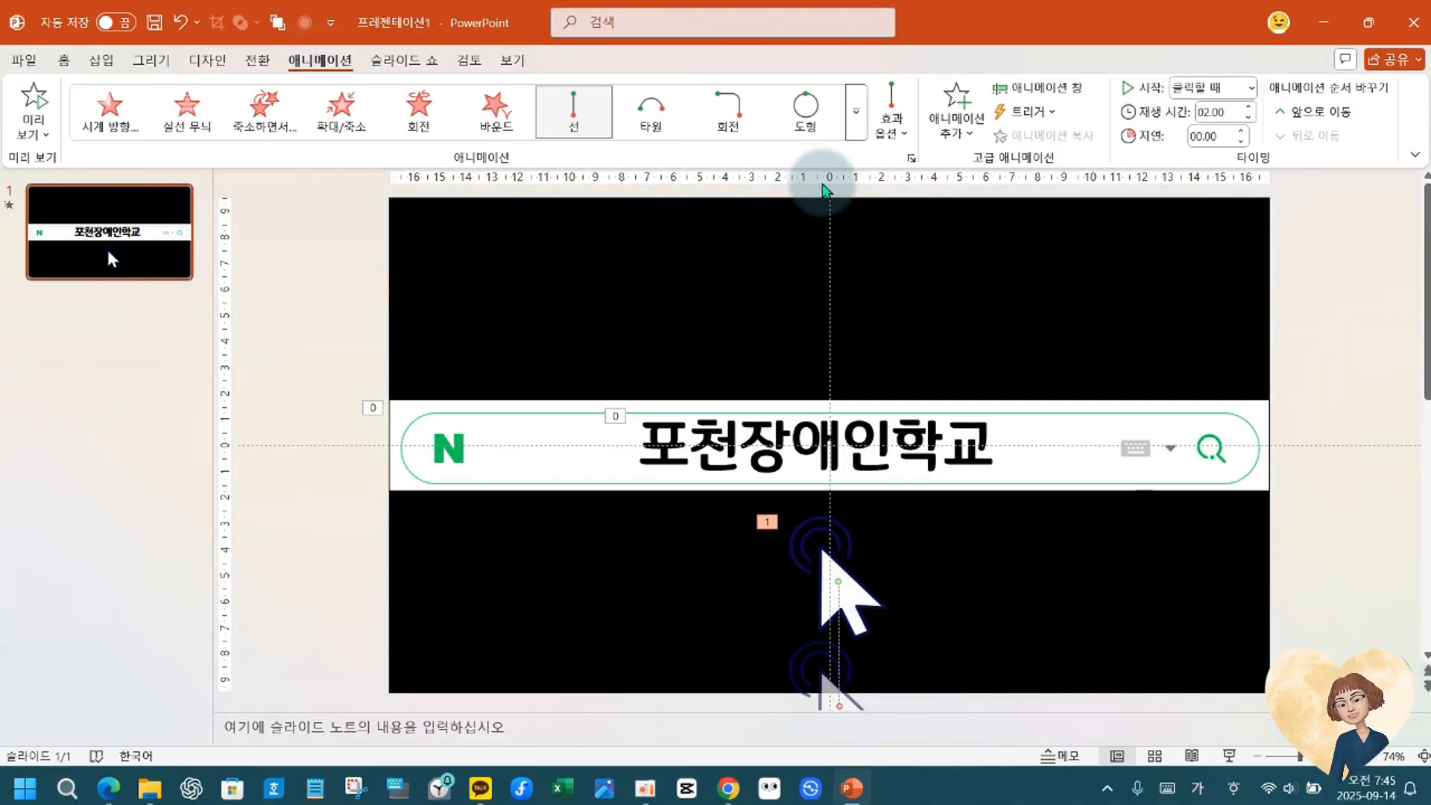
drag(885, 148, 911, 176)
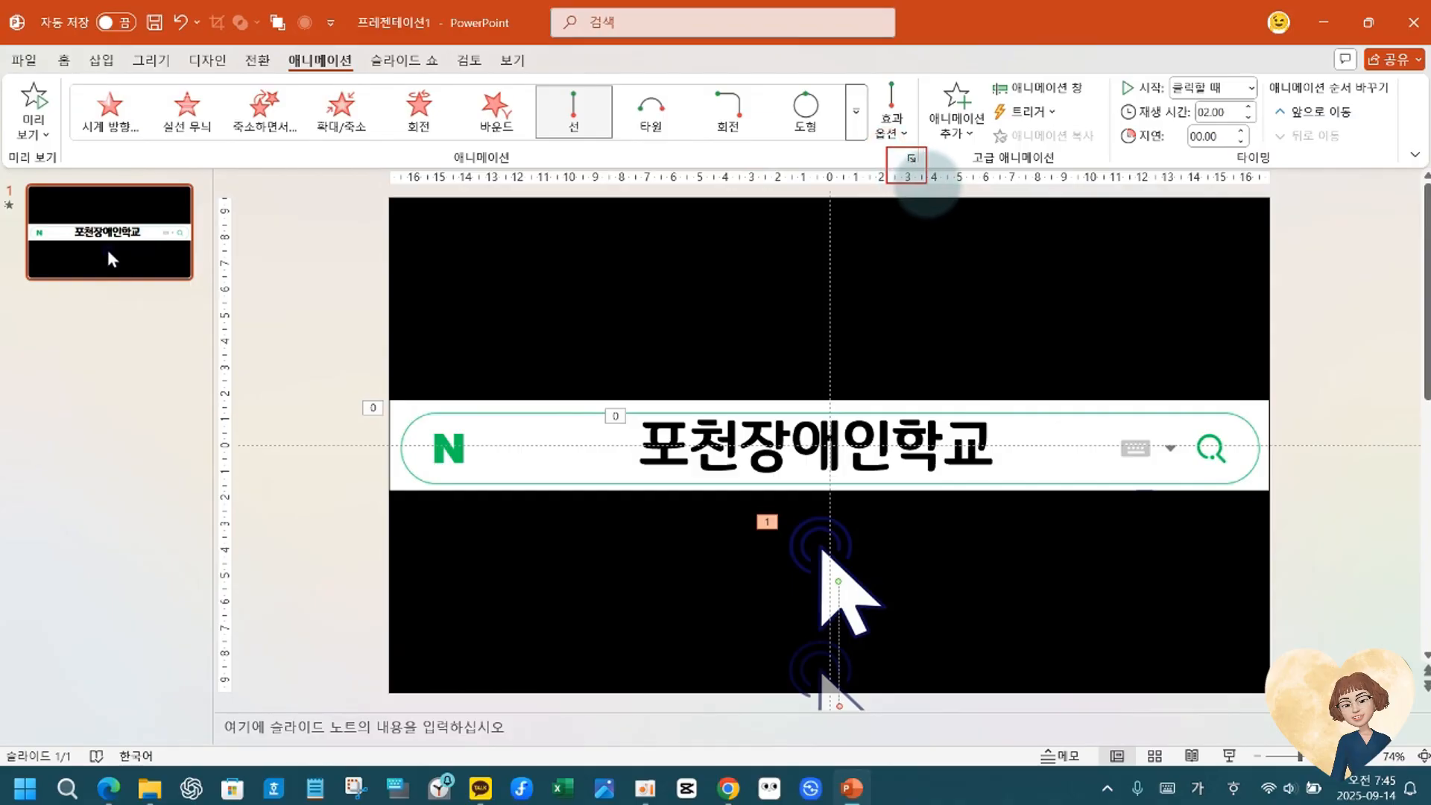
key(Escape)
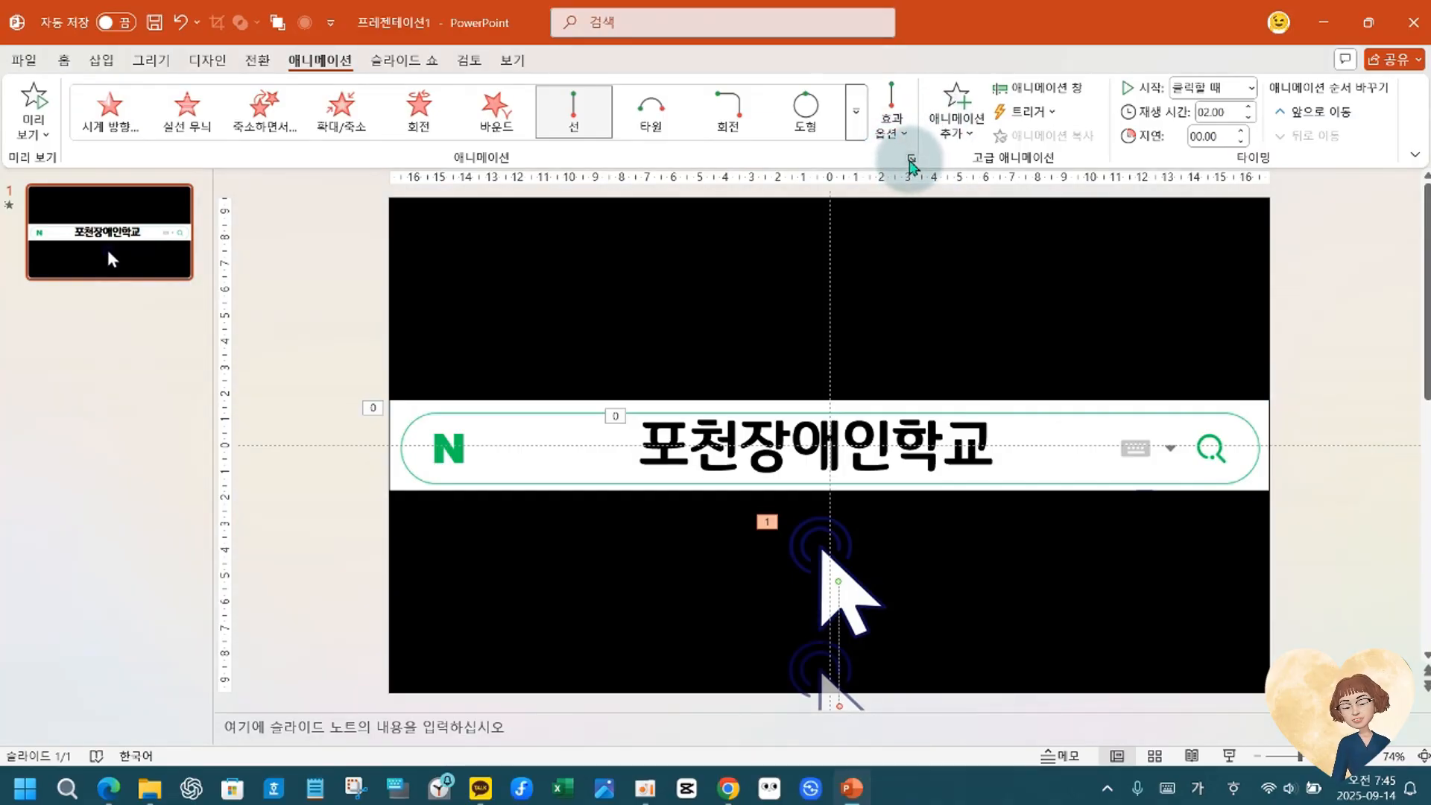
click(910, 159)
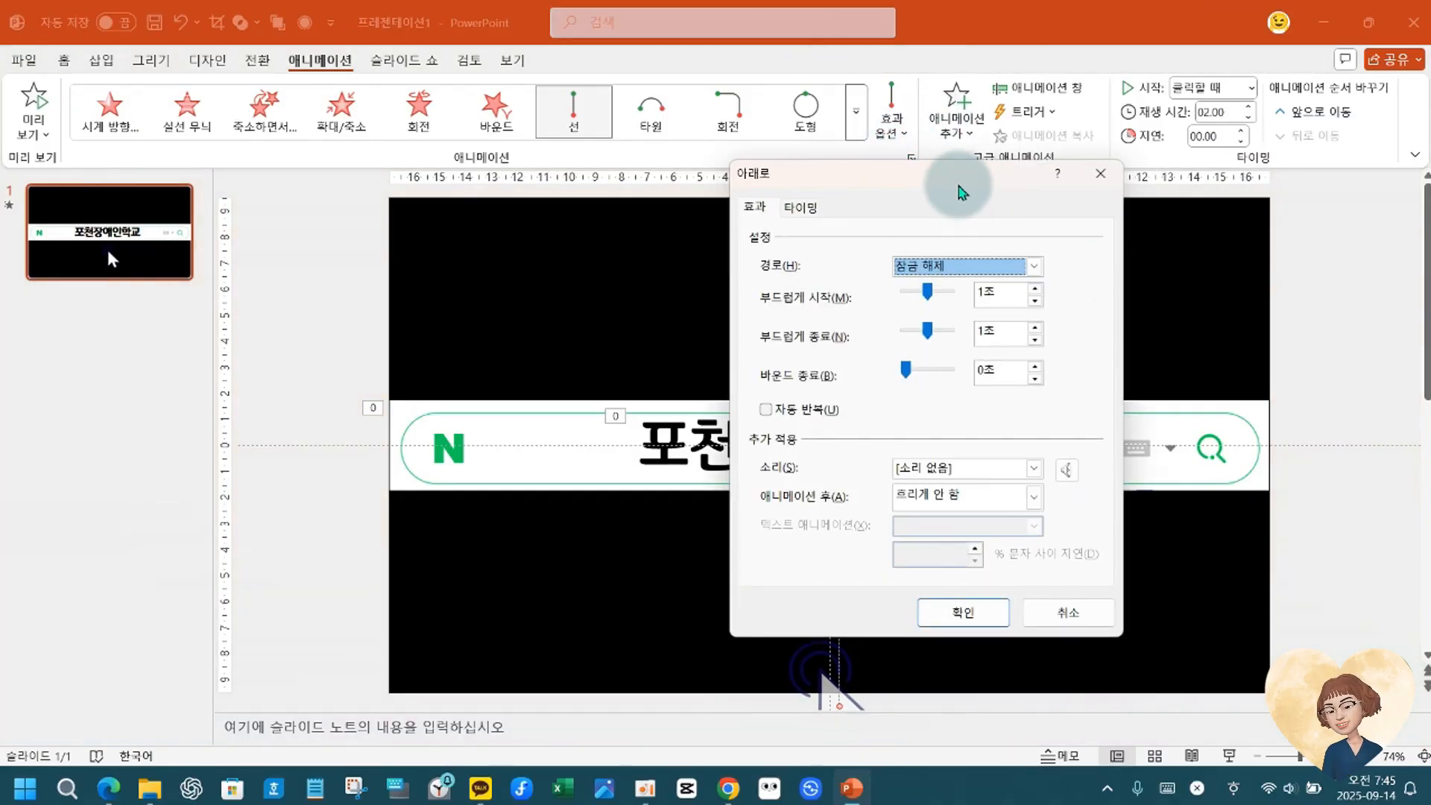
drag(960, 192, 1118, 222)
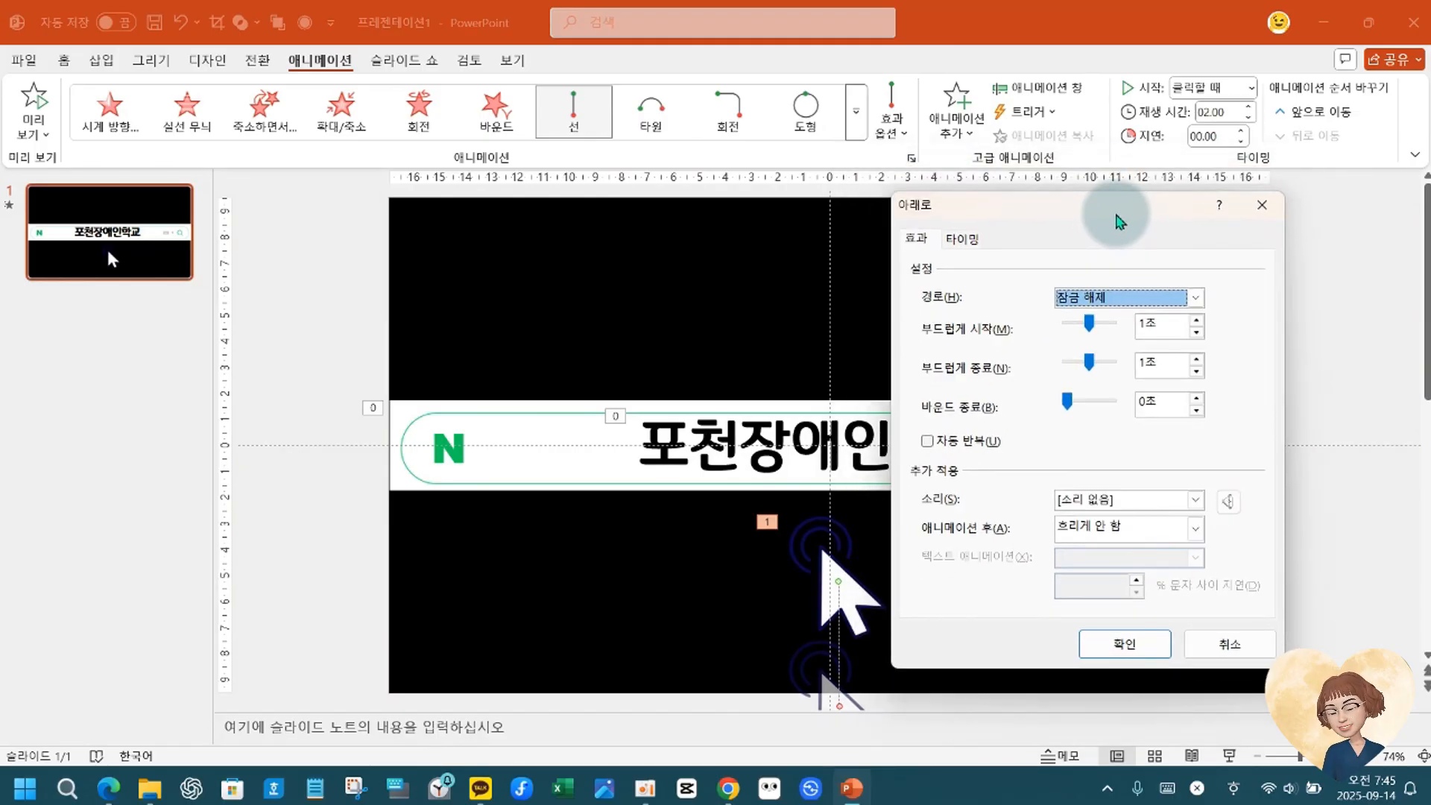
click(1192, 299)
click(1192, 299)
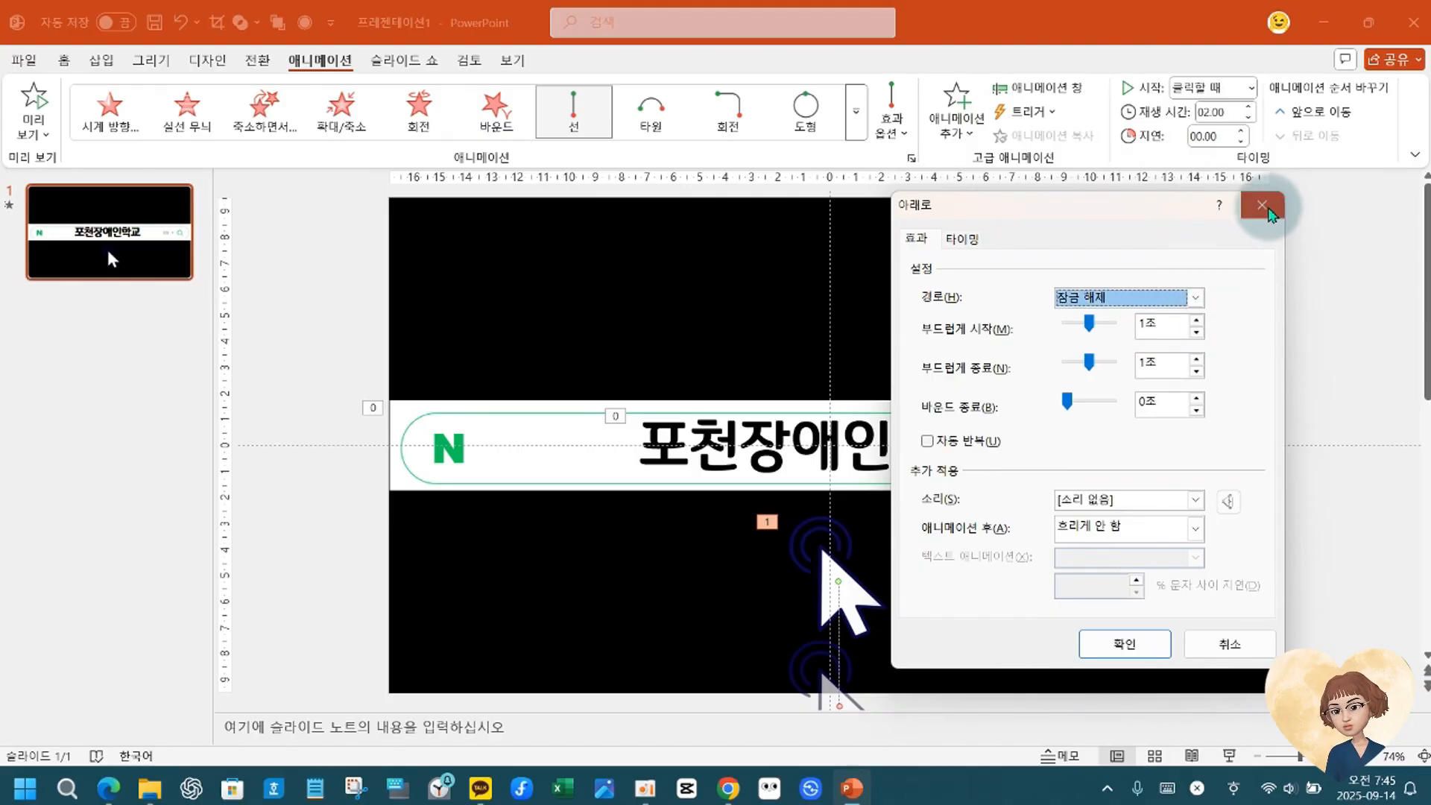
click(1266, 210)
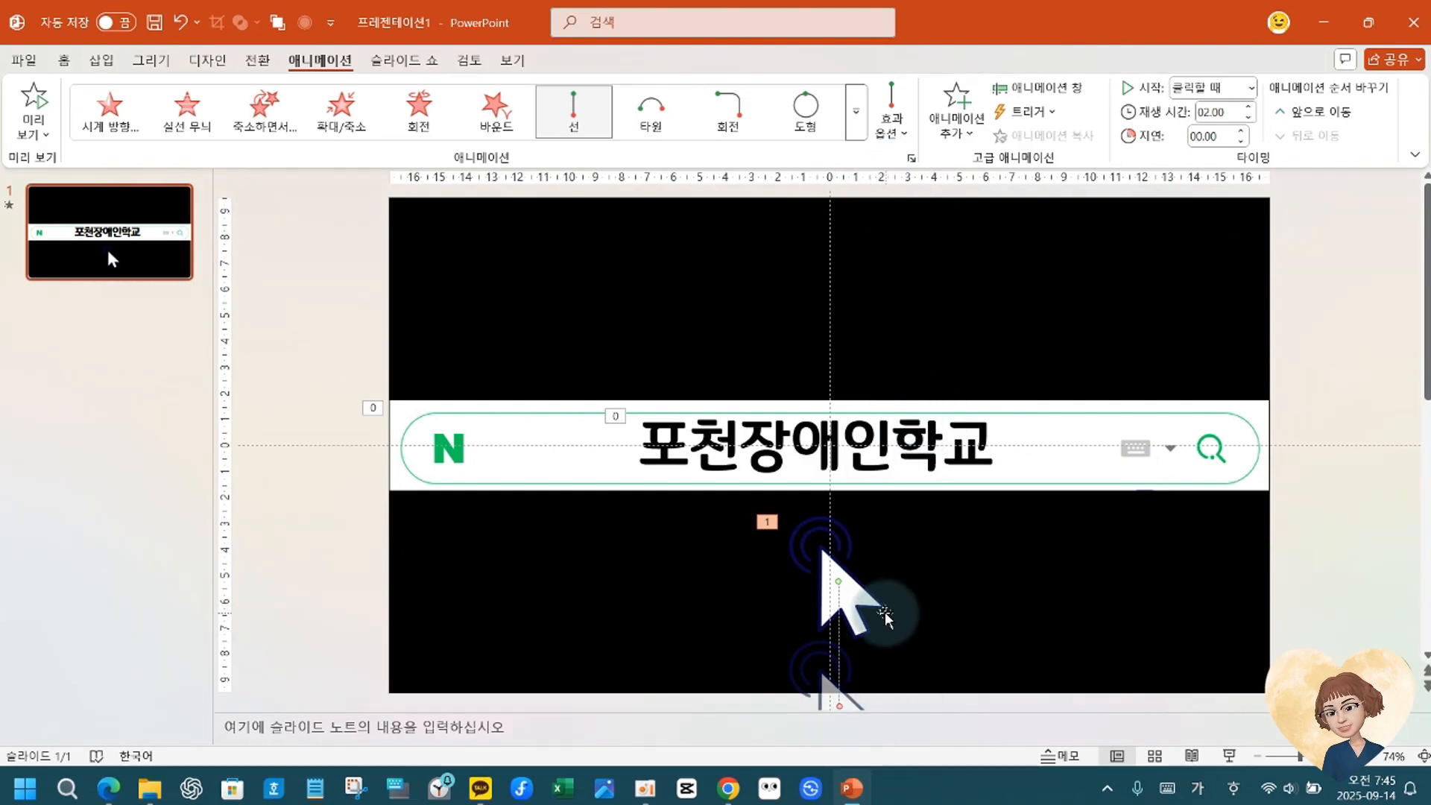
Select the mouse pointer picture and then its line motion path on the slide.
scroll(876, 618, down, 1)
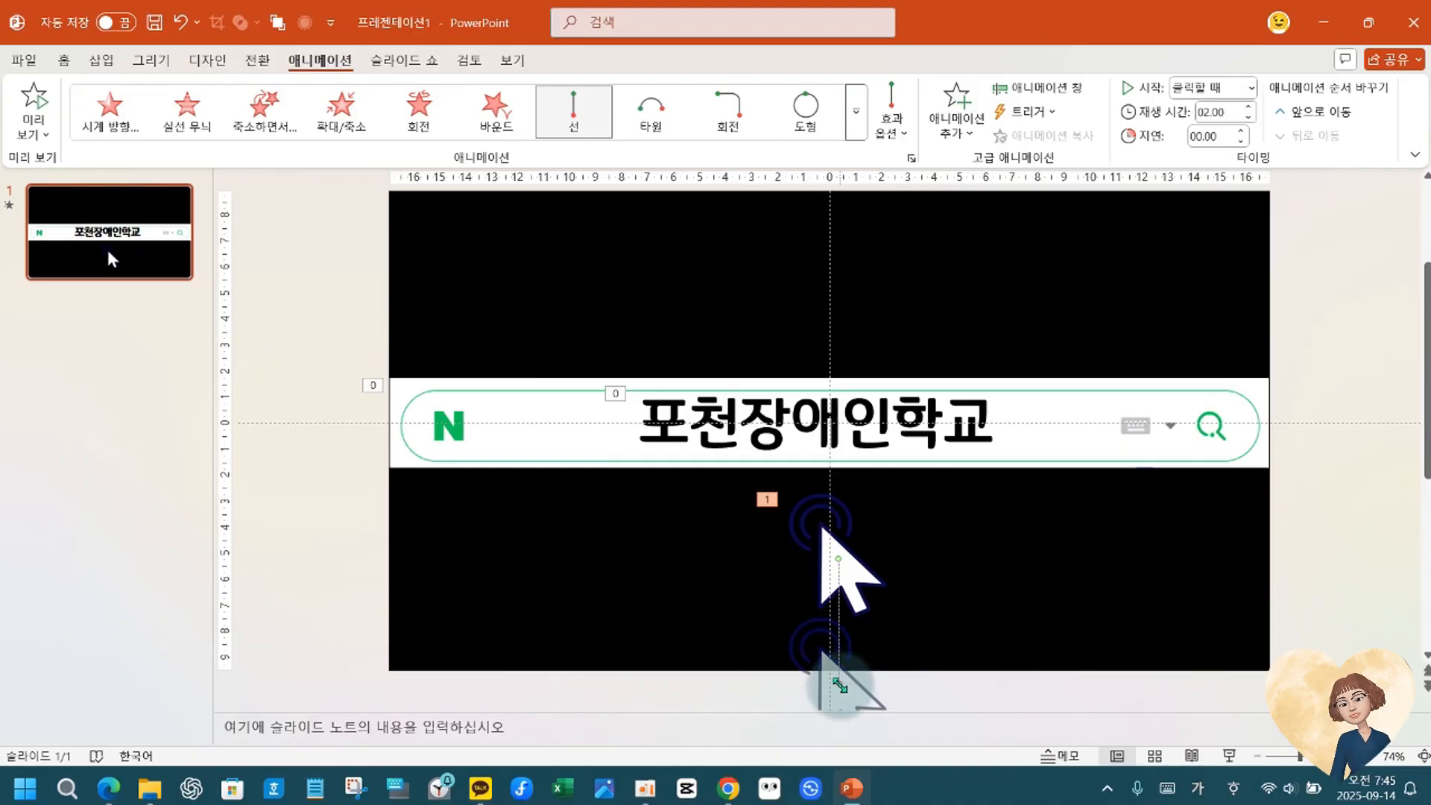
scroll(840, 685, up, 1)
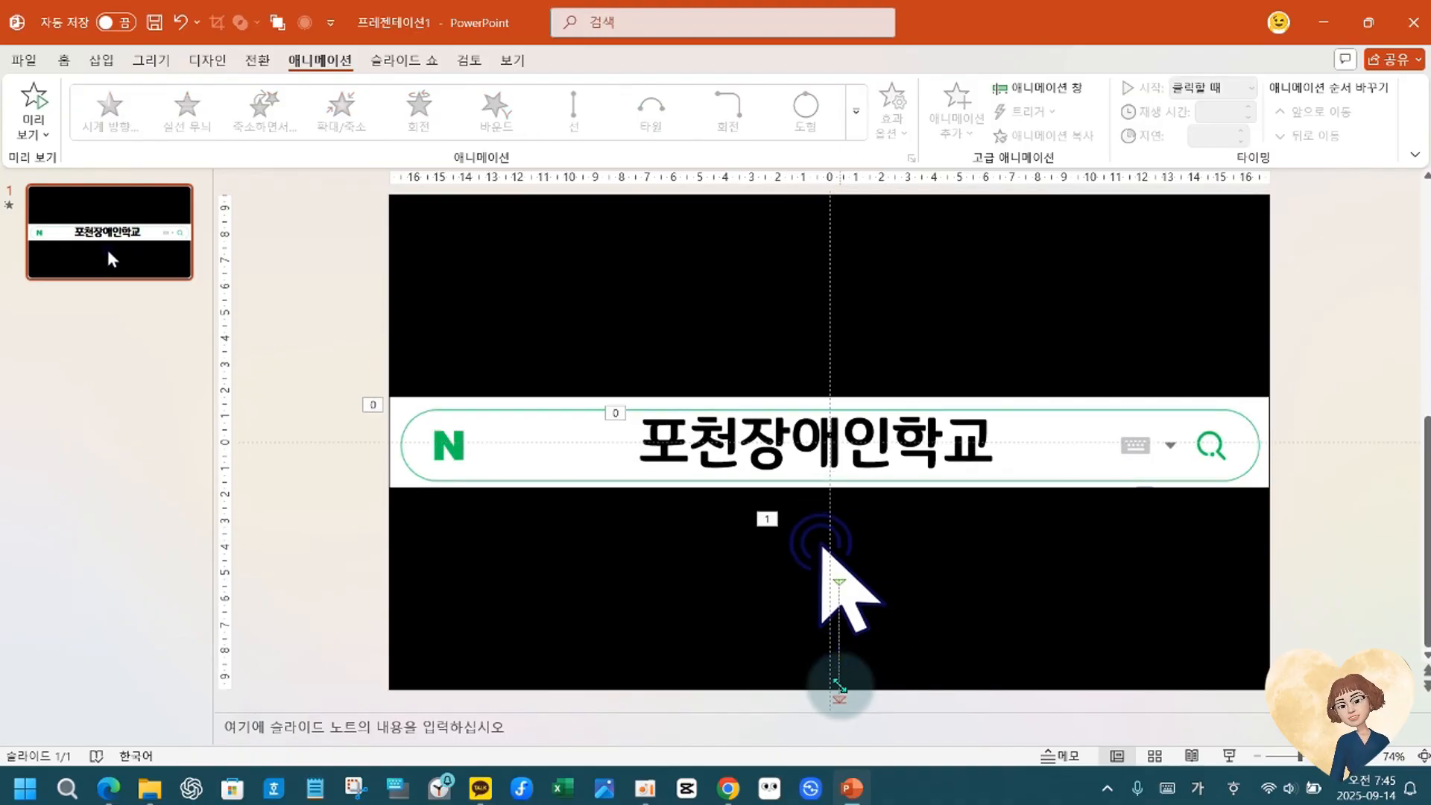
click(1035, 614)
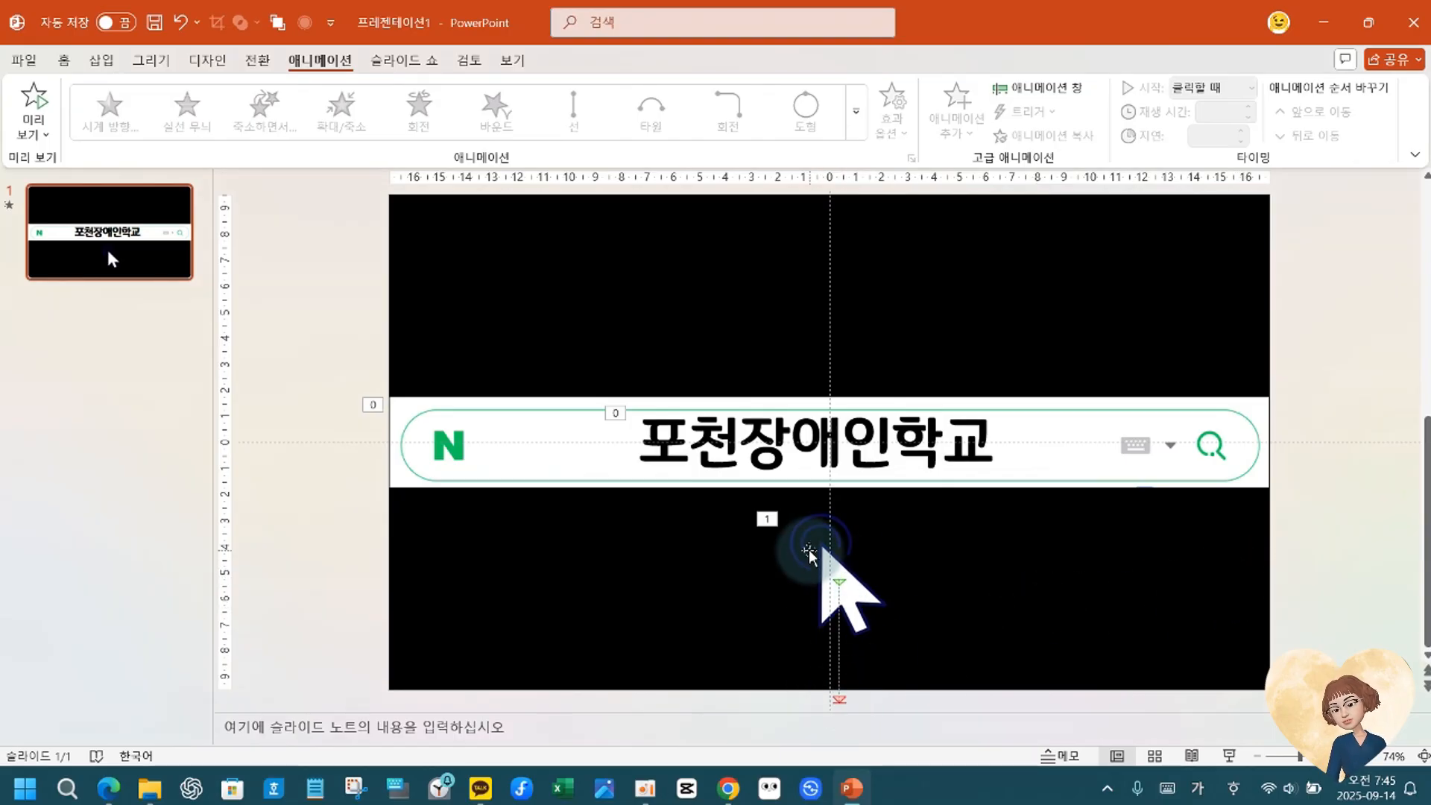
click(808, 551)
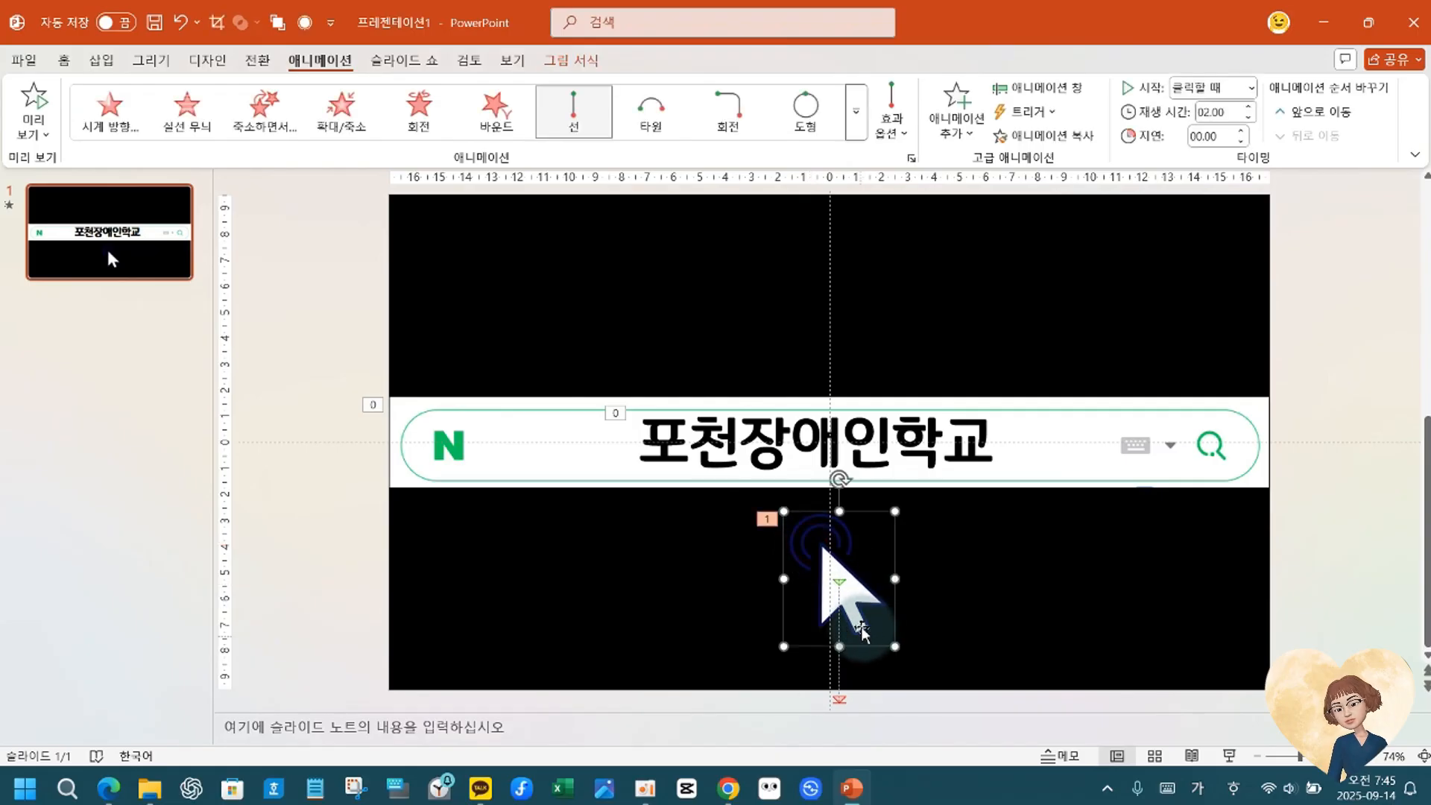
click(840, 579)
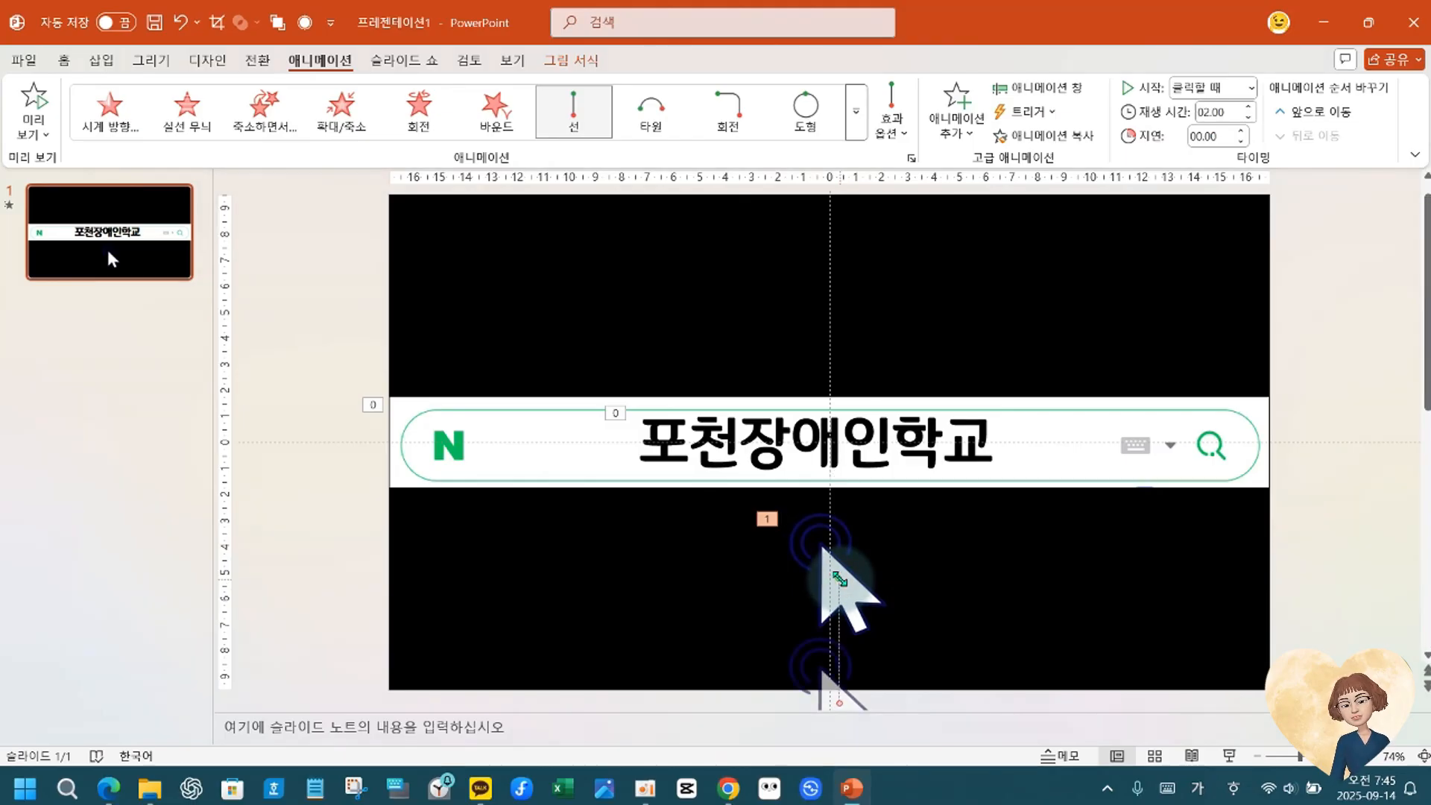
click(1296, 581)
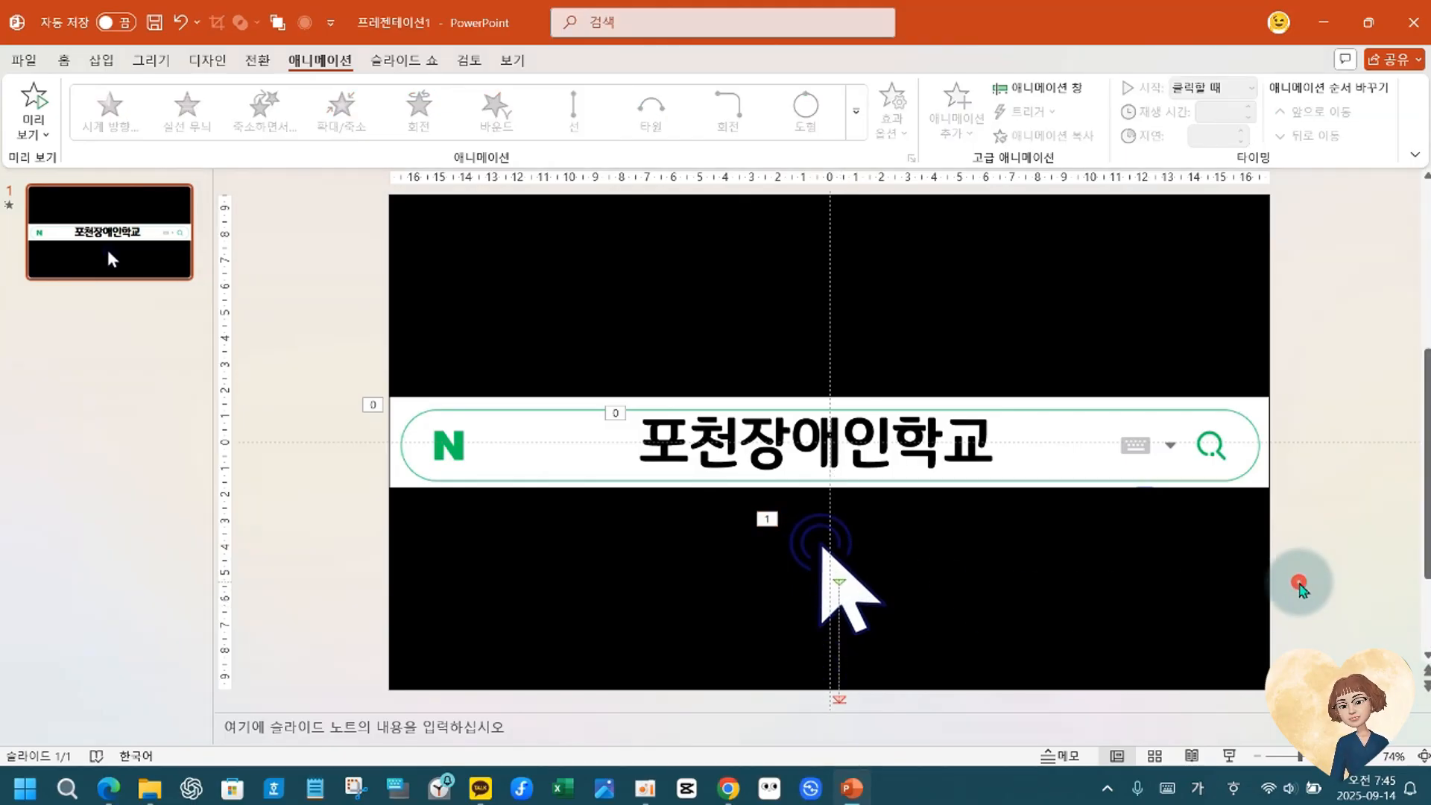
click(795, 533)
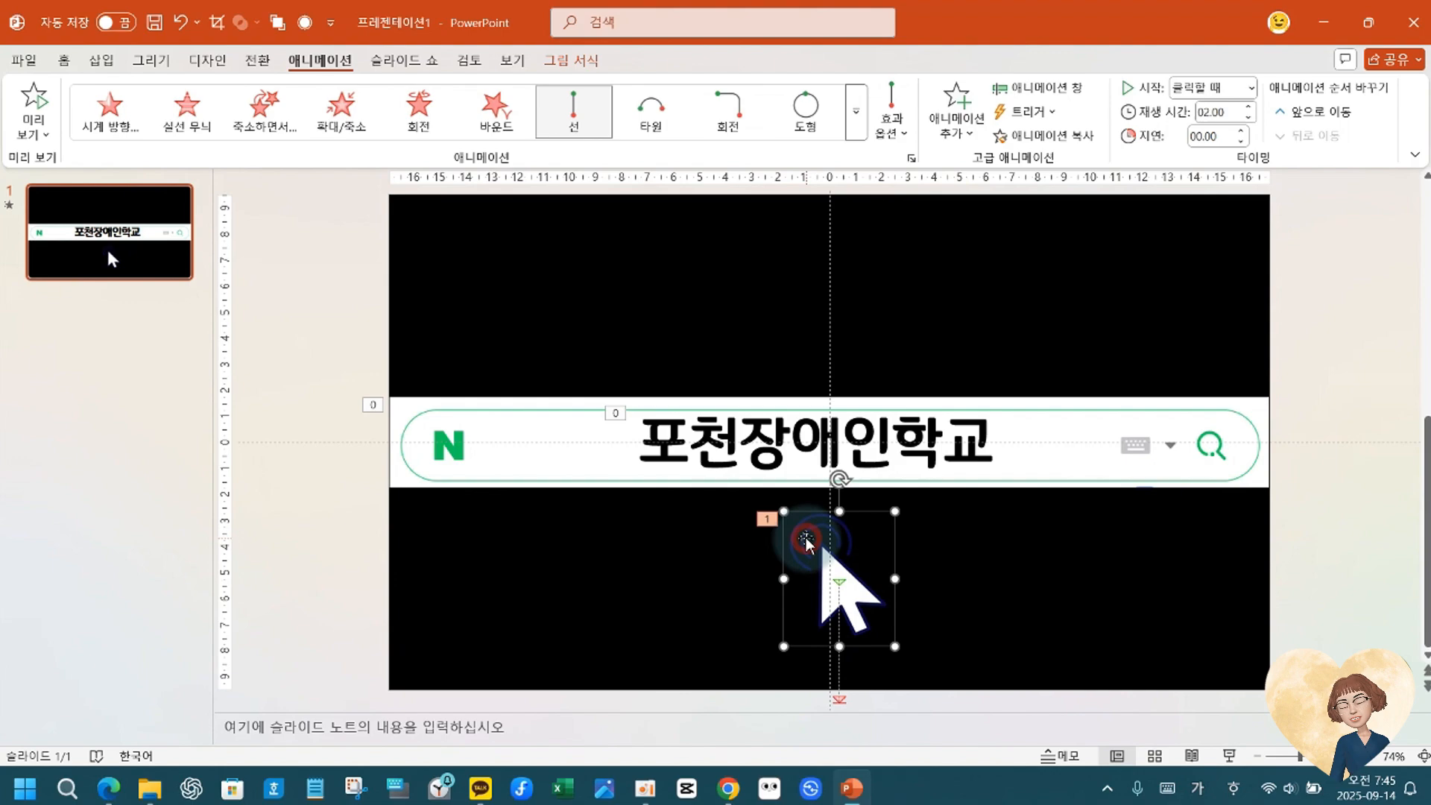
click(840, 581)
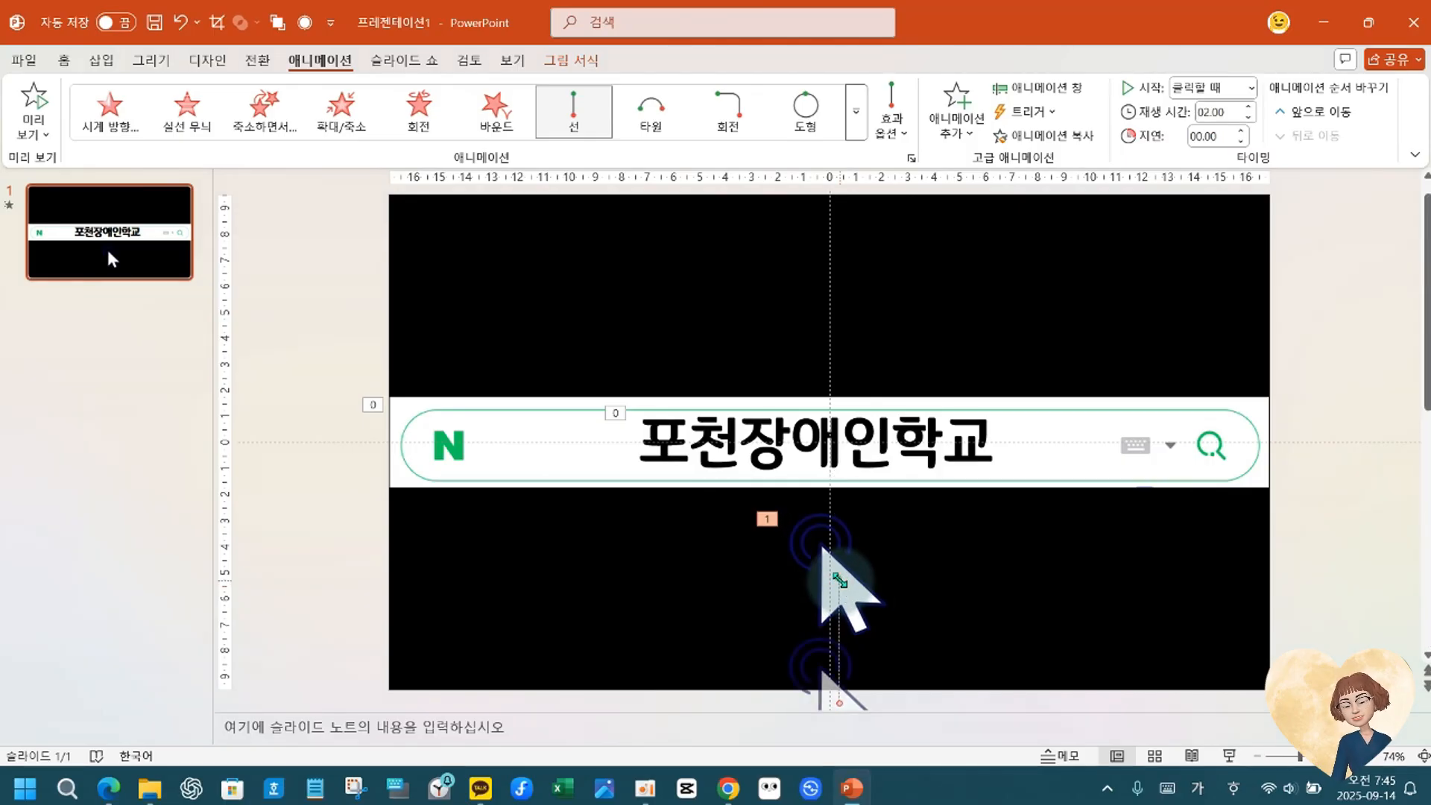
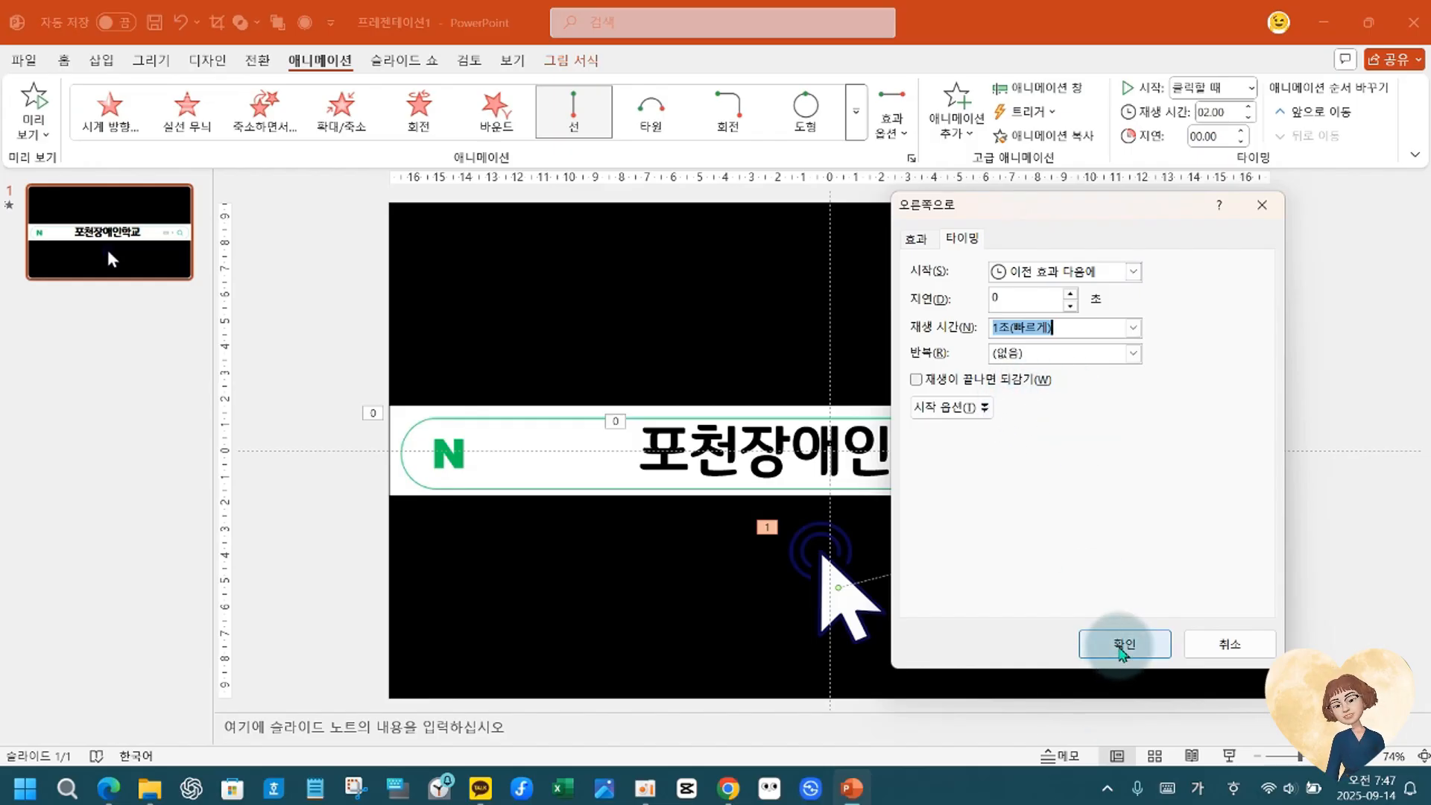
Set the sound of the pointer's 오른쪽으로 motion path effect to 클릭.
click(914, 238)
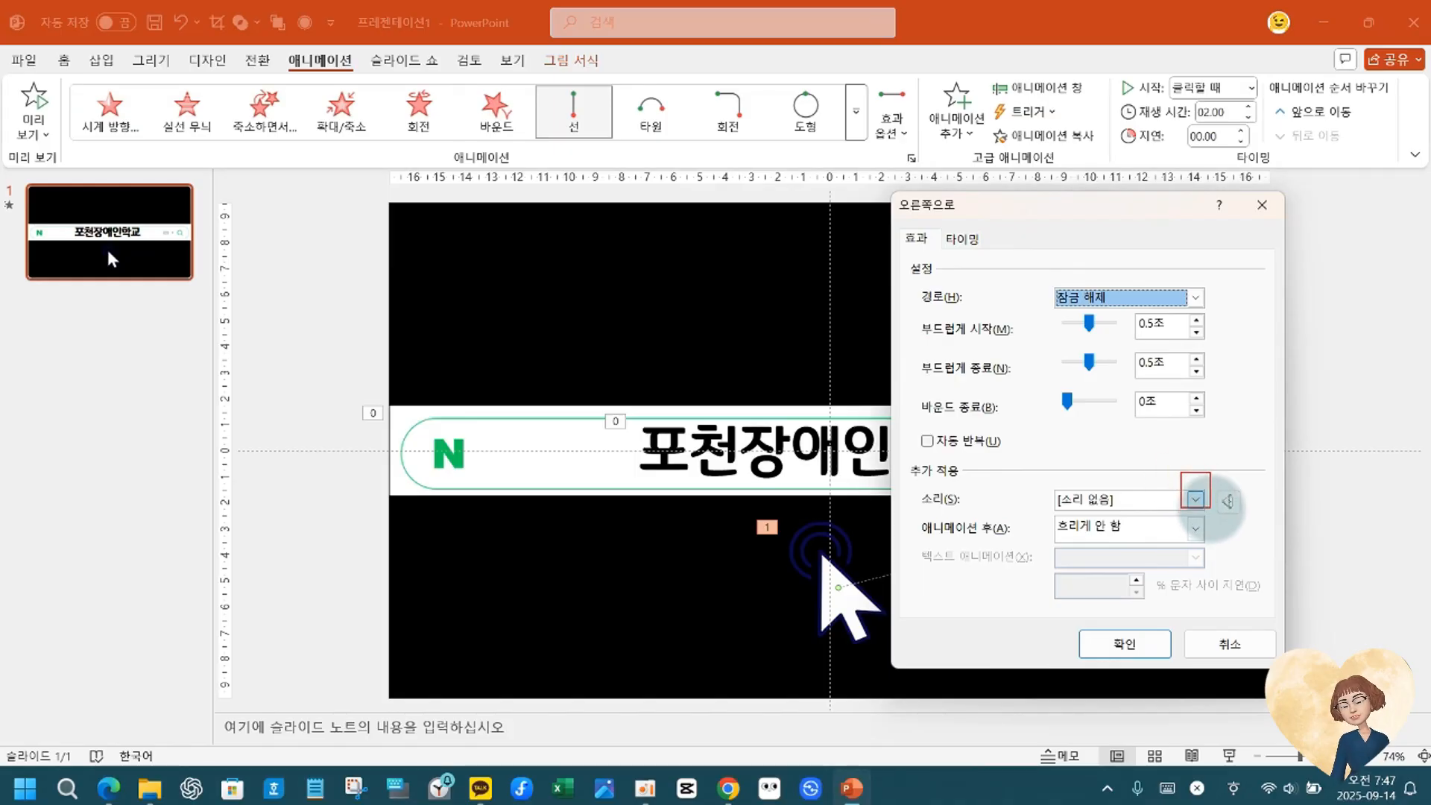
click(1195, 499)
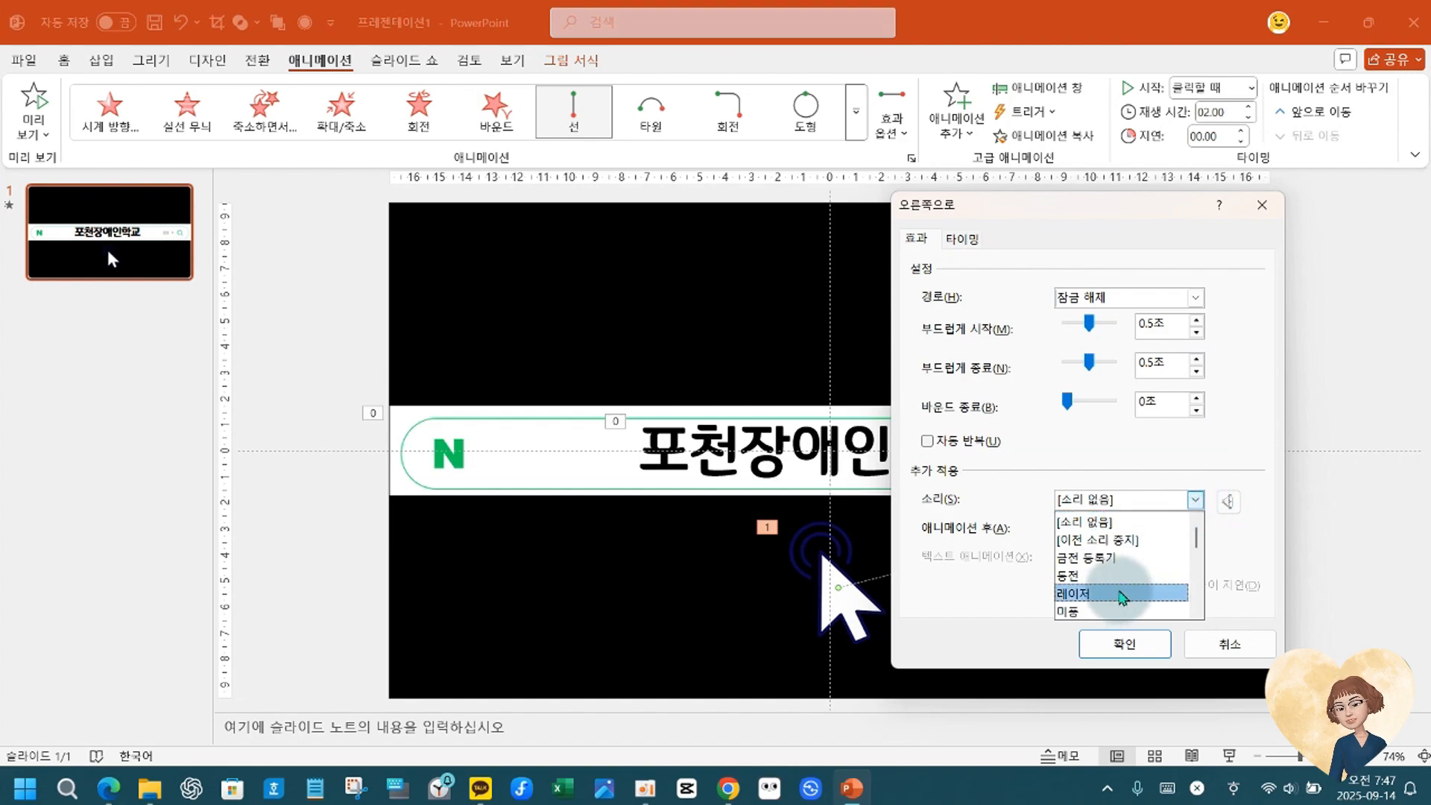
scroll(1121, 596, down, 1)
scroll(1122, 596, down, 1)
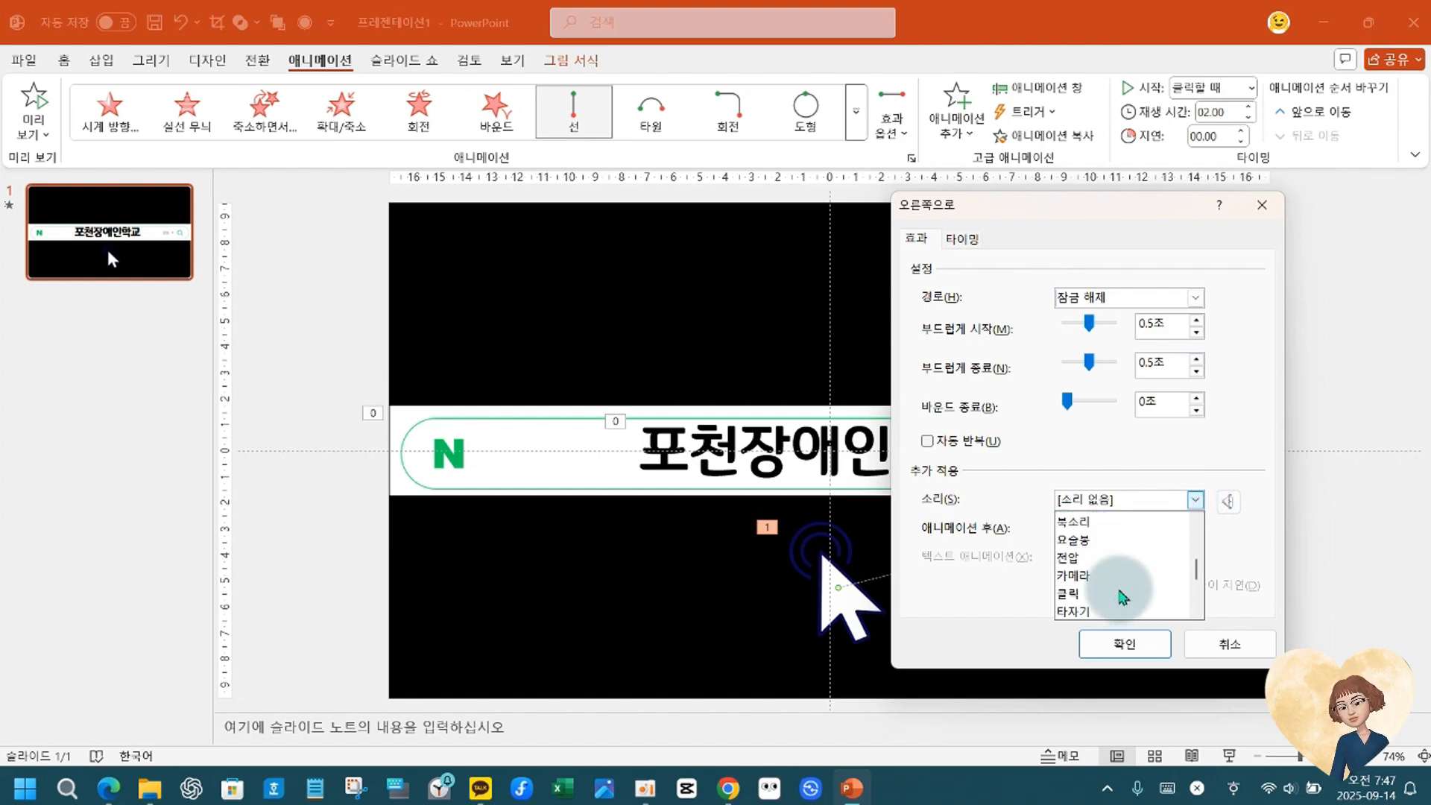
scroll(1120, 594, down, 1)
click(1117, 593)
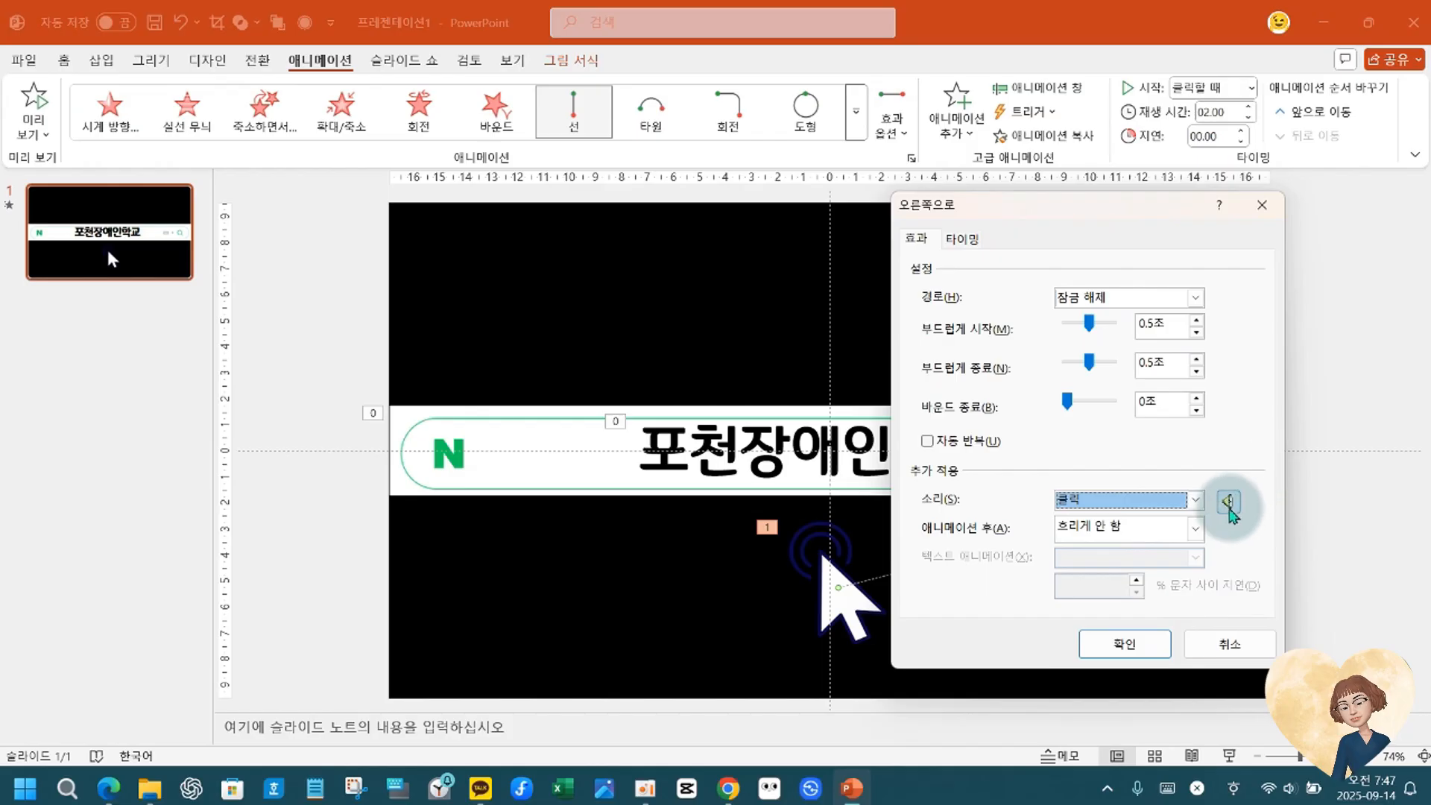
Raise the 클릭 sound's volume for the motion path and preview the slide's animations.
click(1229, 501)
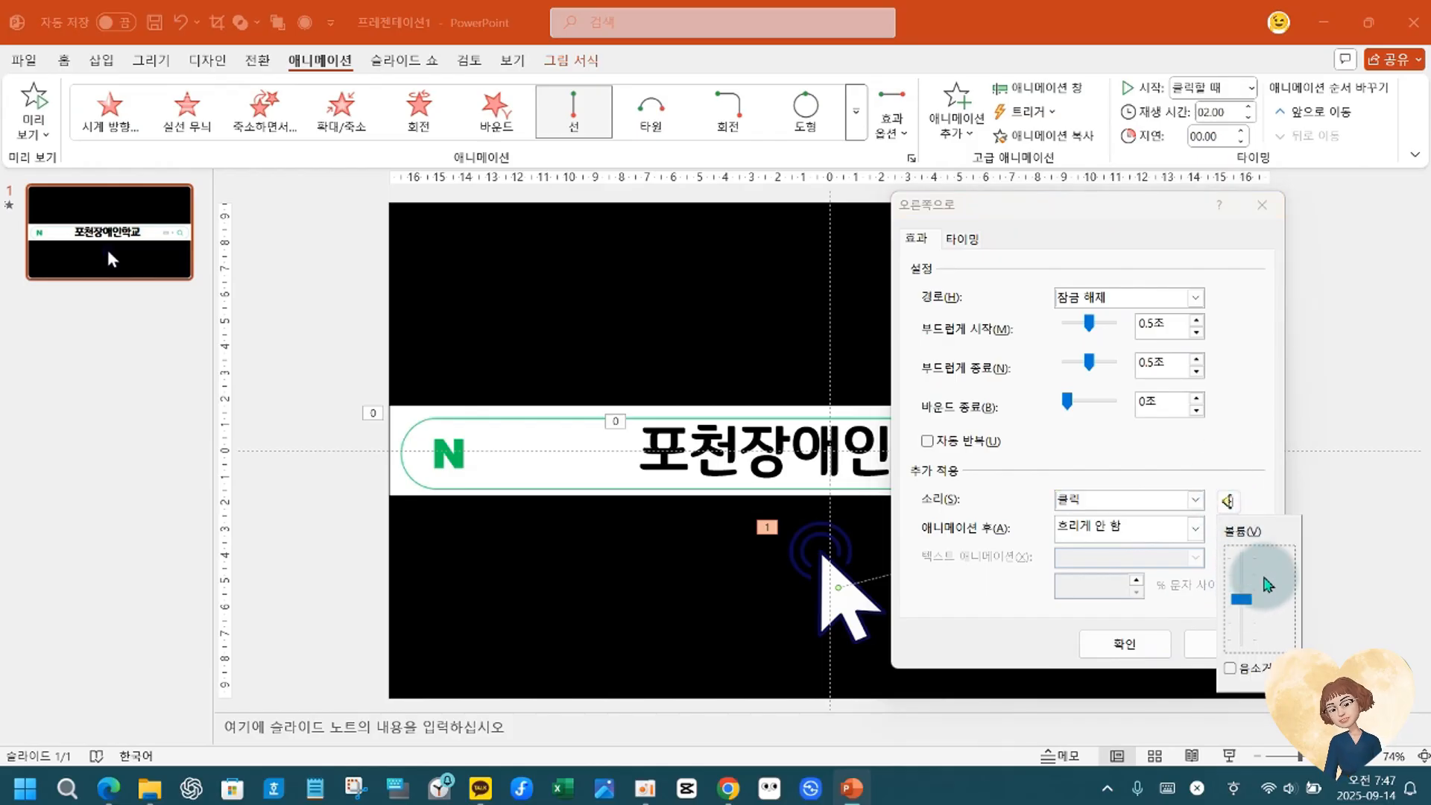
drag(1241, 597, 1243, 577)
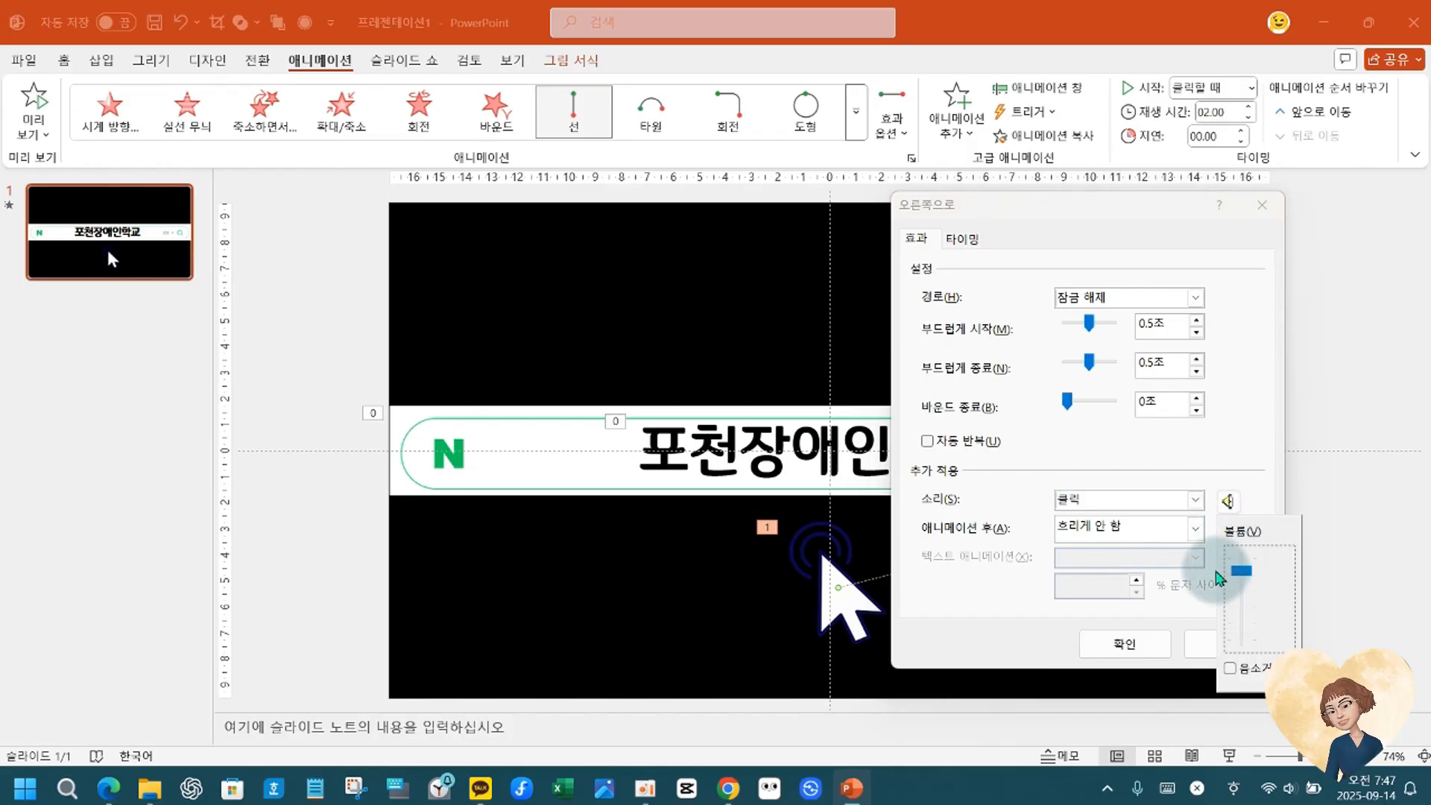
click(1120, 458)
click(1106, 644)
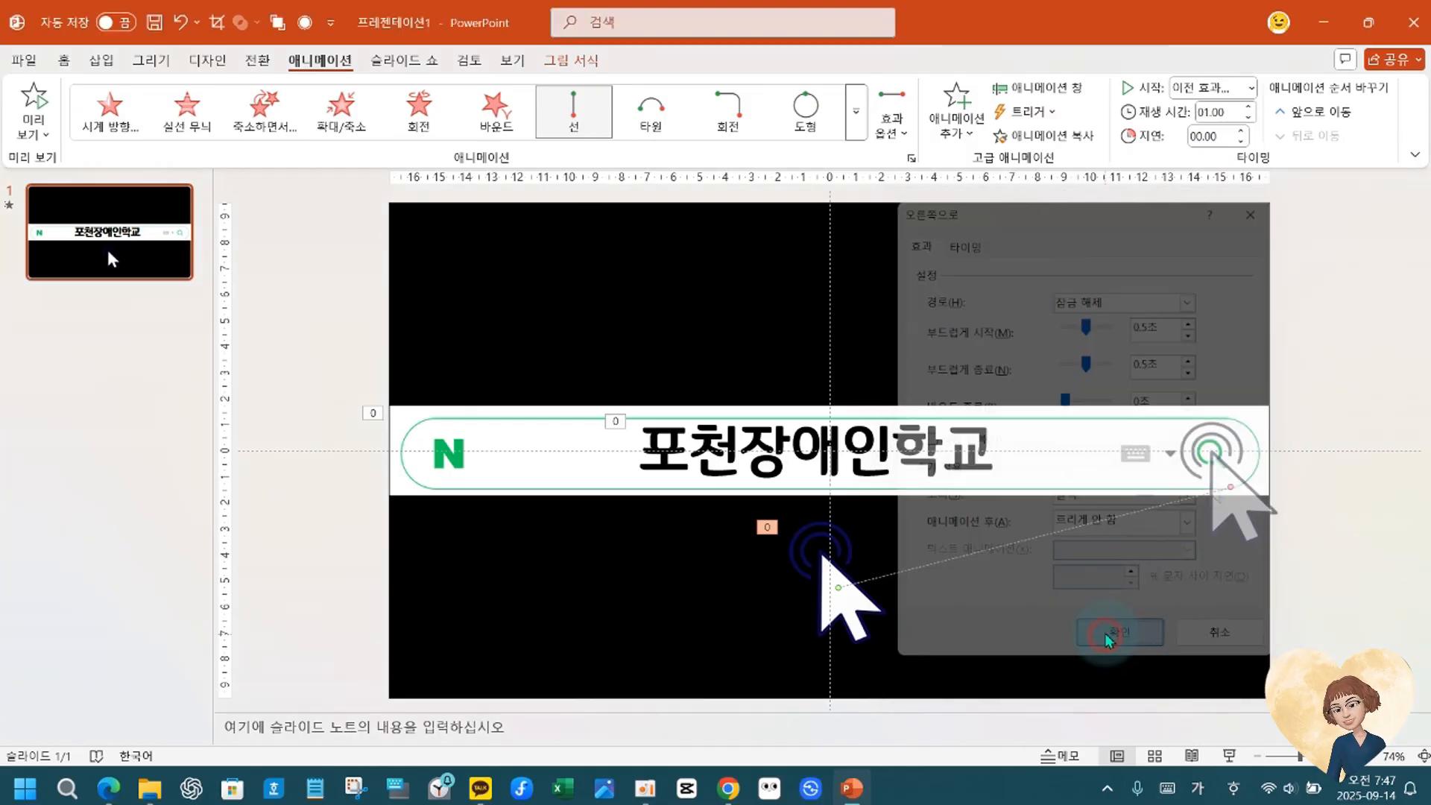
click(39, 105)
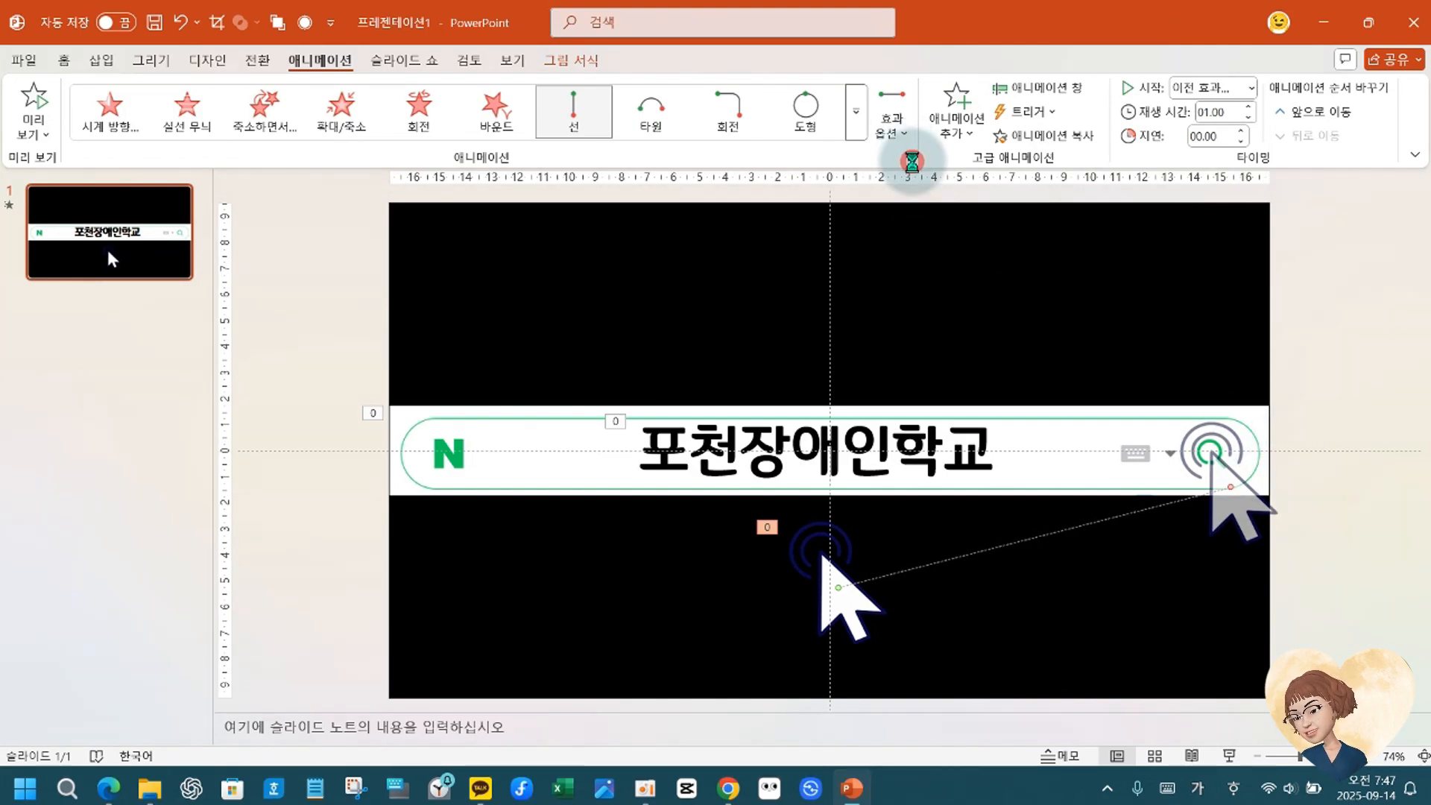
Set the duration (재생 시간) of the pointer's motion path to 0.5초(매우 빠르게).
click(911, 158)
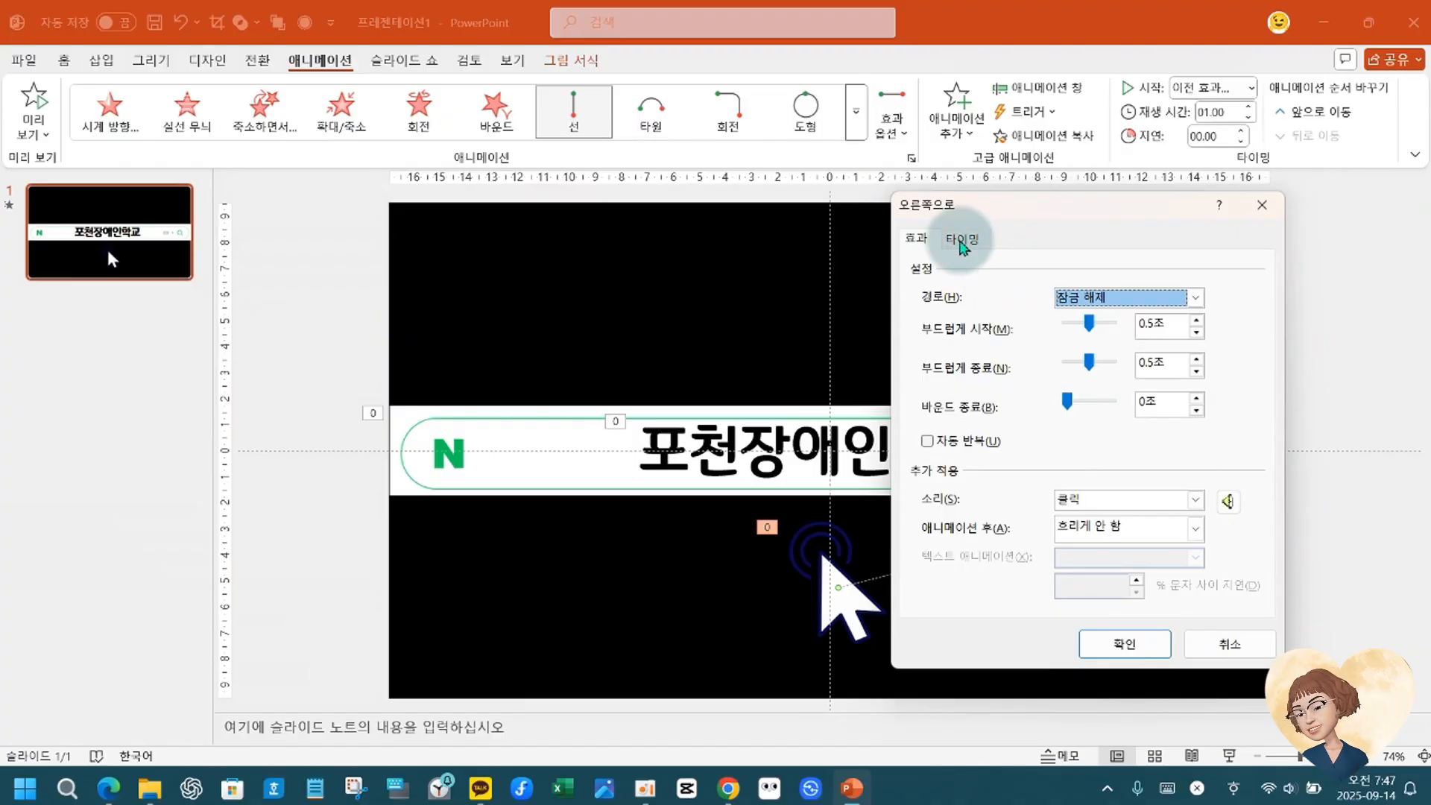
click(961, 237)
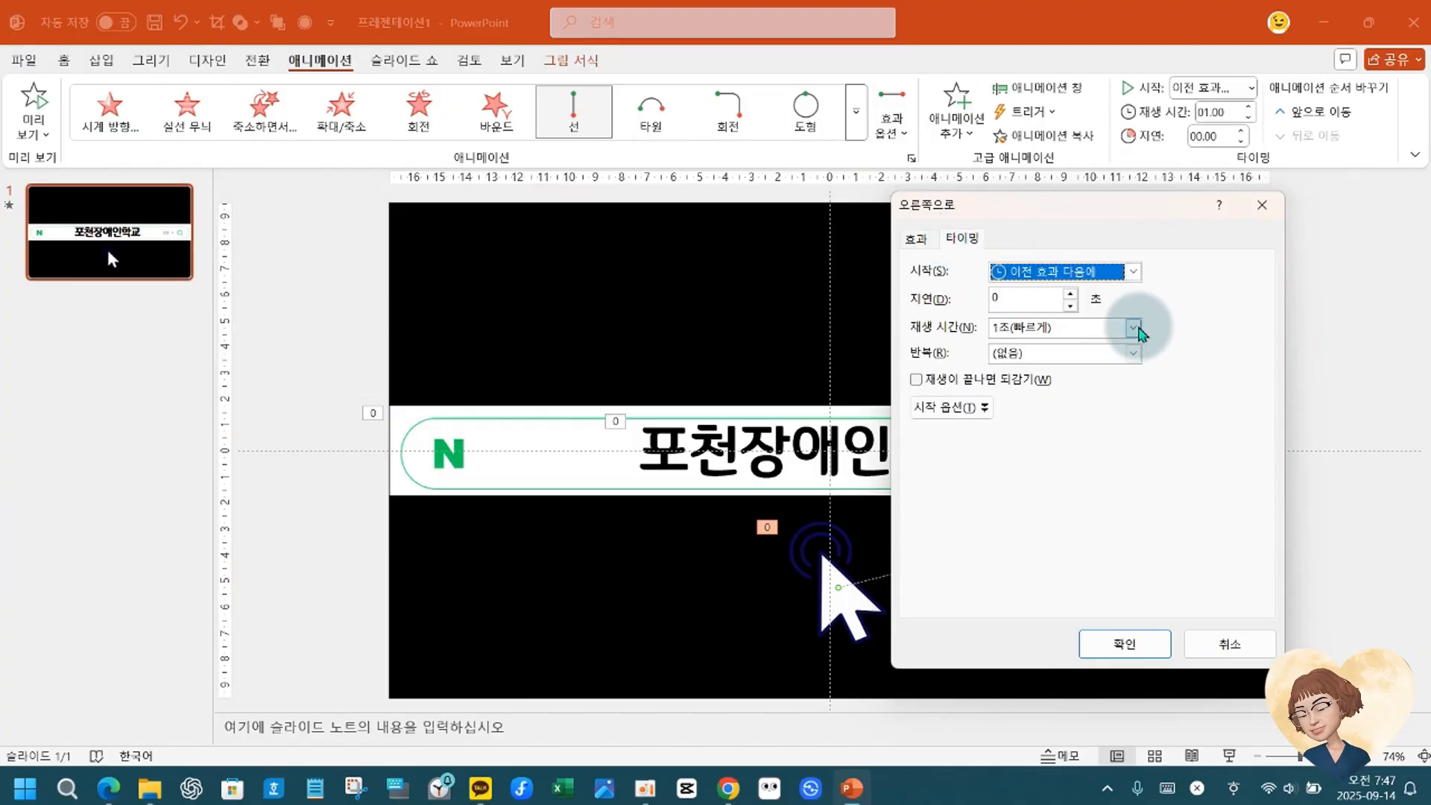
click(1134, 328)
click(1093, 444)
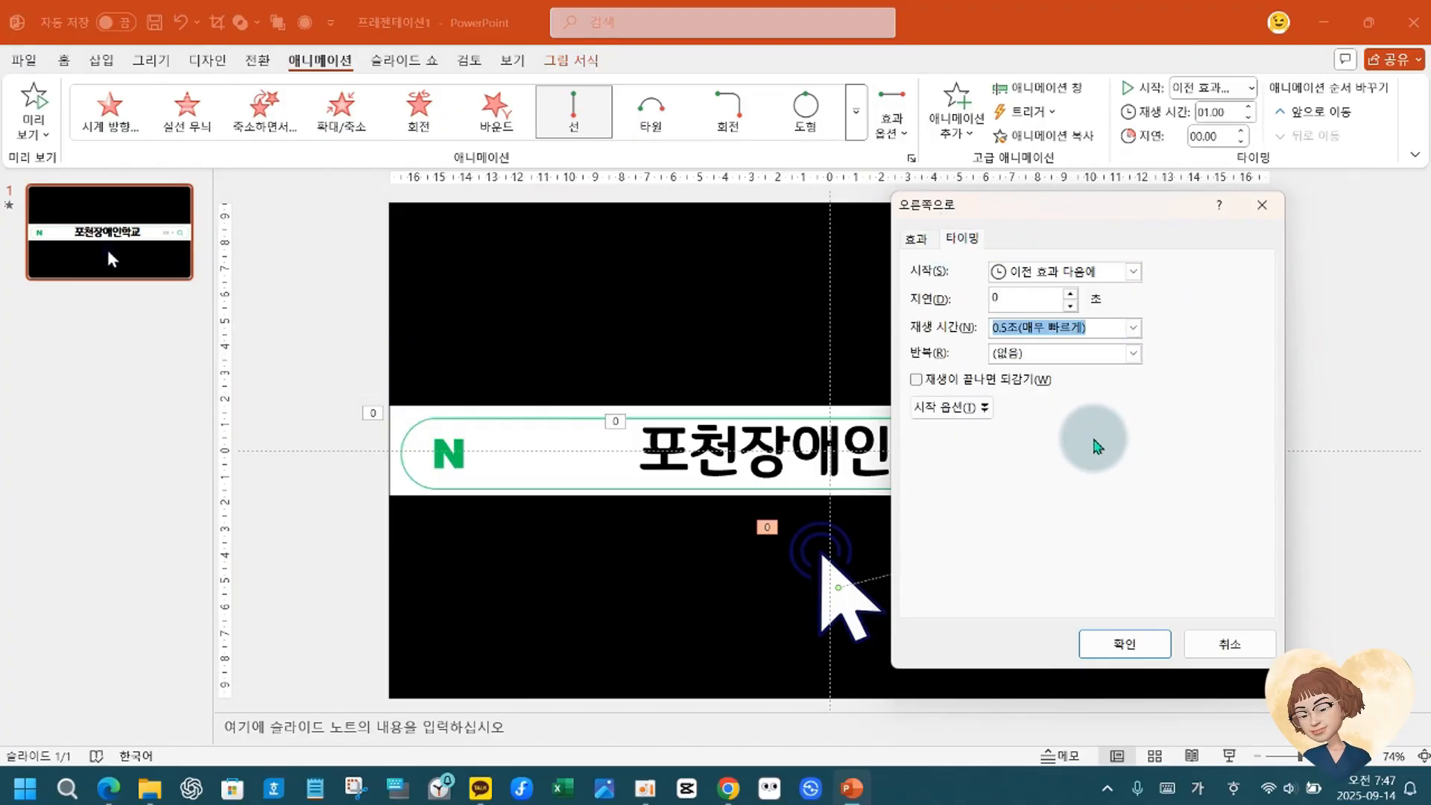
click(1110, 652)
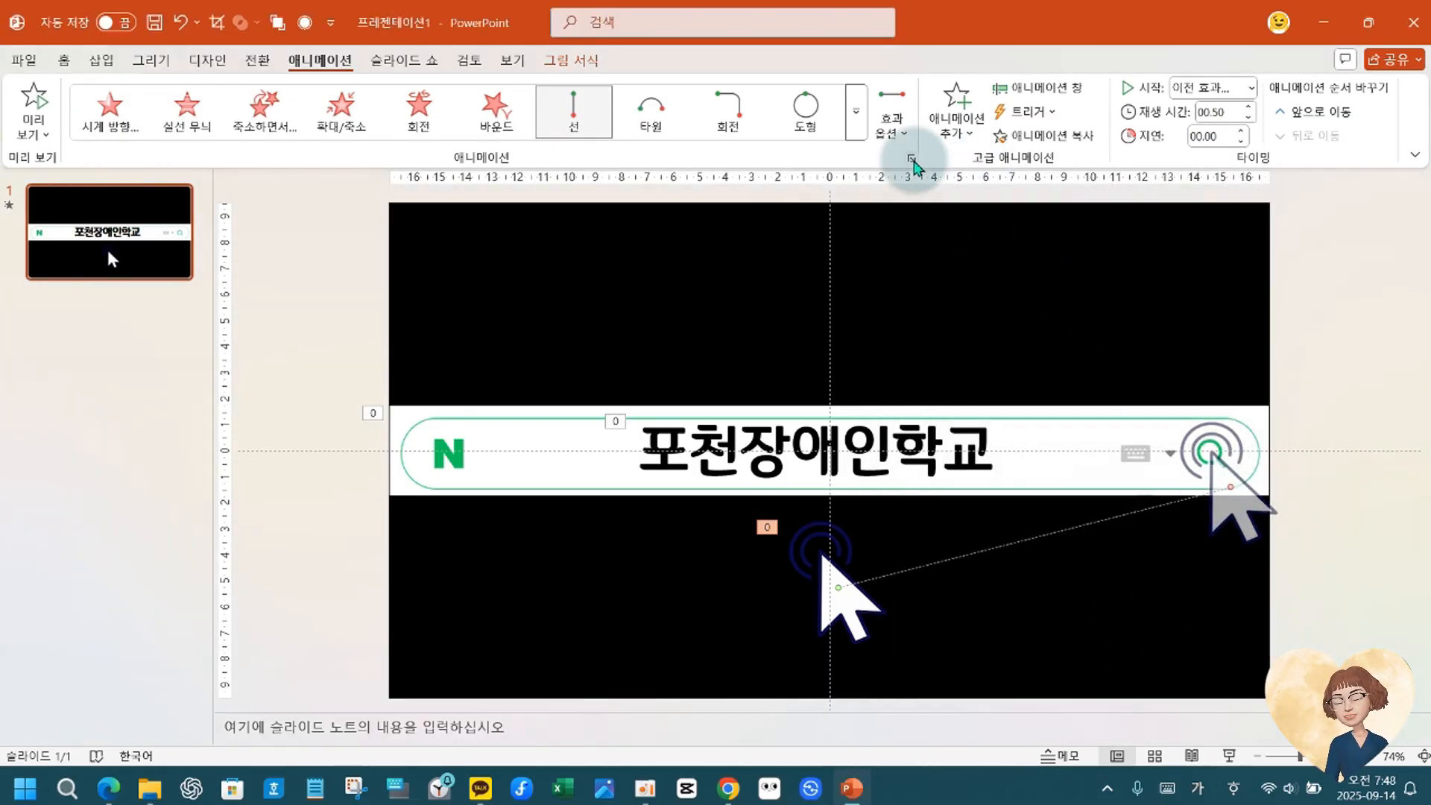
Raise the motion path's 클릭 sound volume to the maximum and preview the slide's animations again.
click(911, 159)
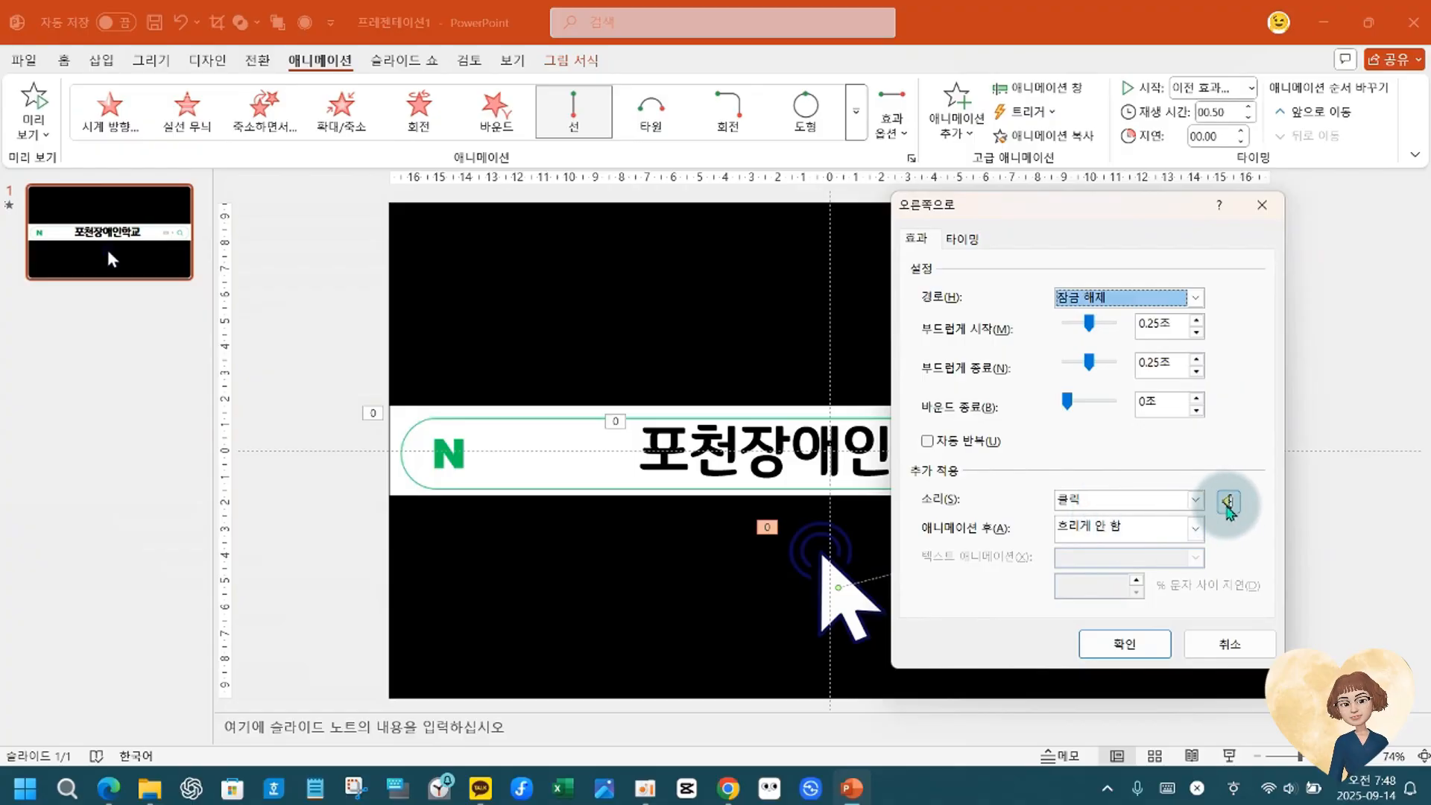
click(1230, 502)
drag(1244, 573, 1227, 495)
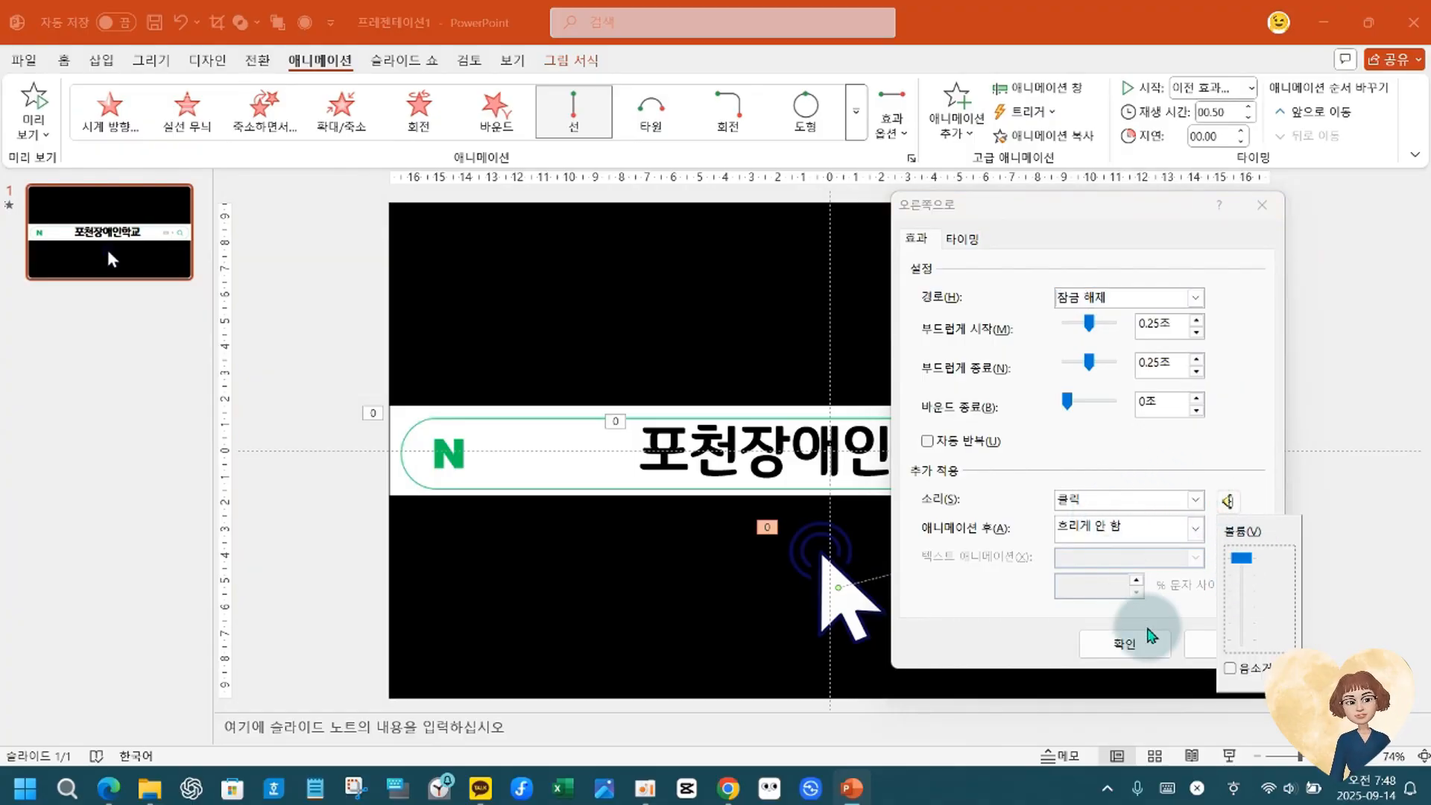
click(1125, 647)
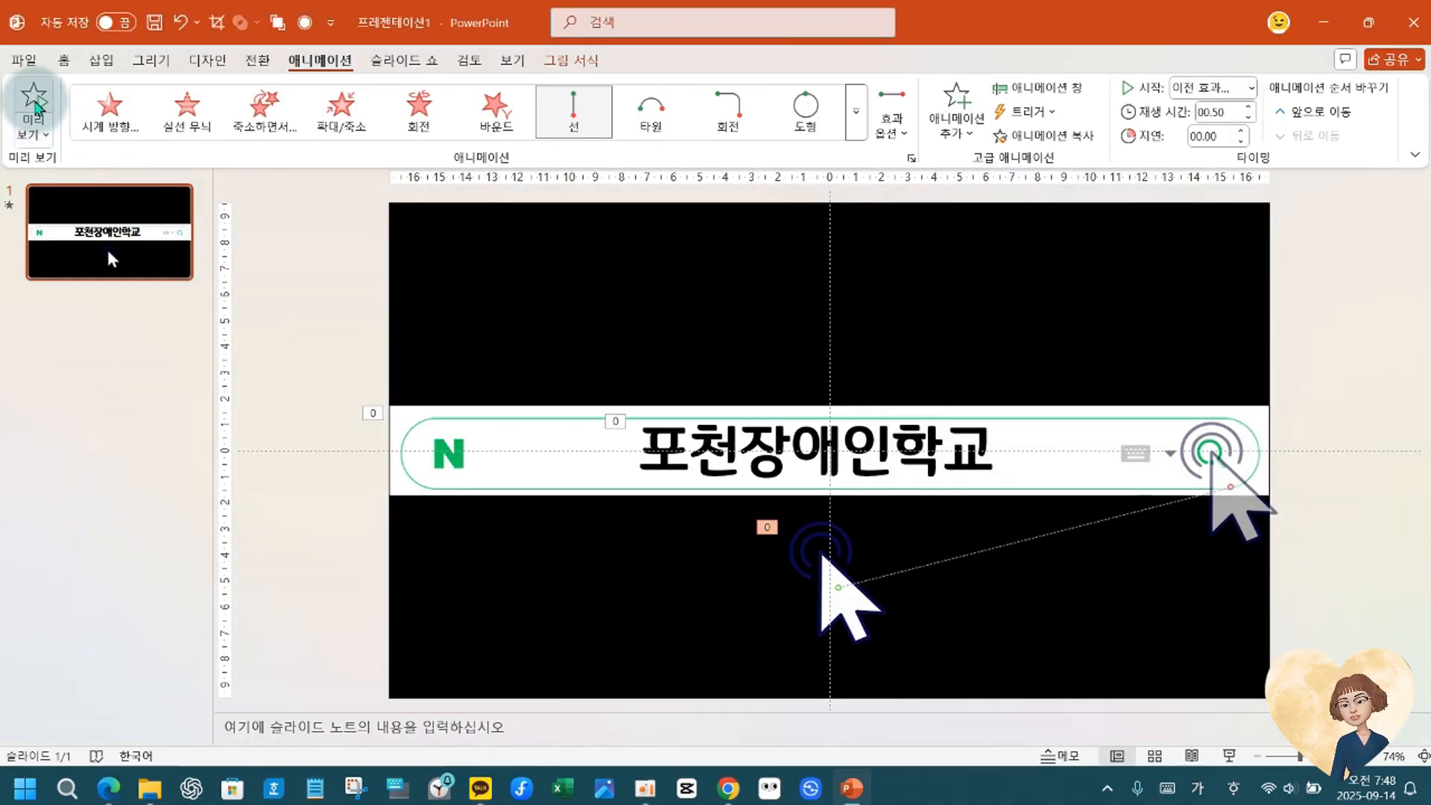
click(36, 106)
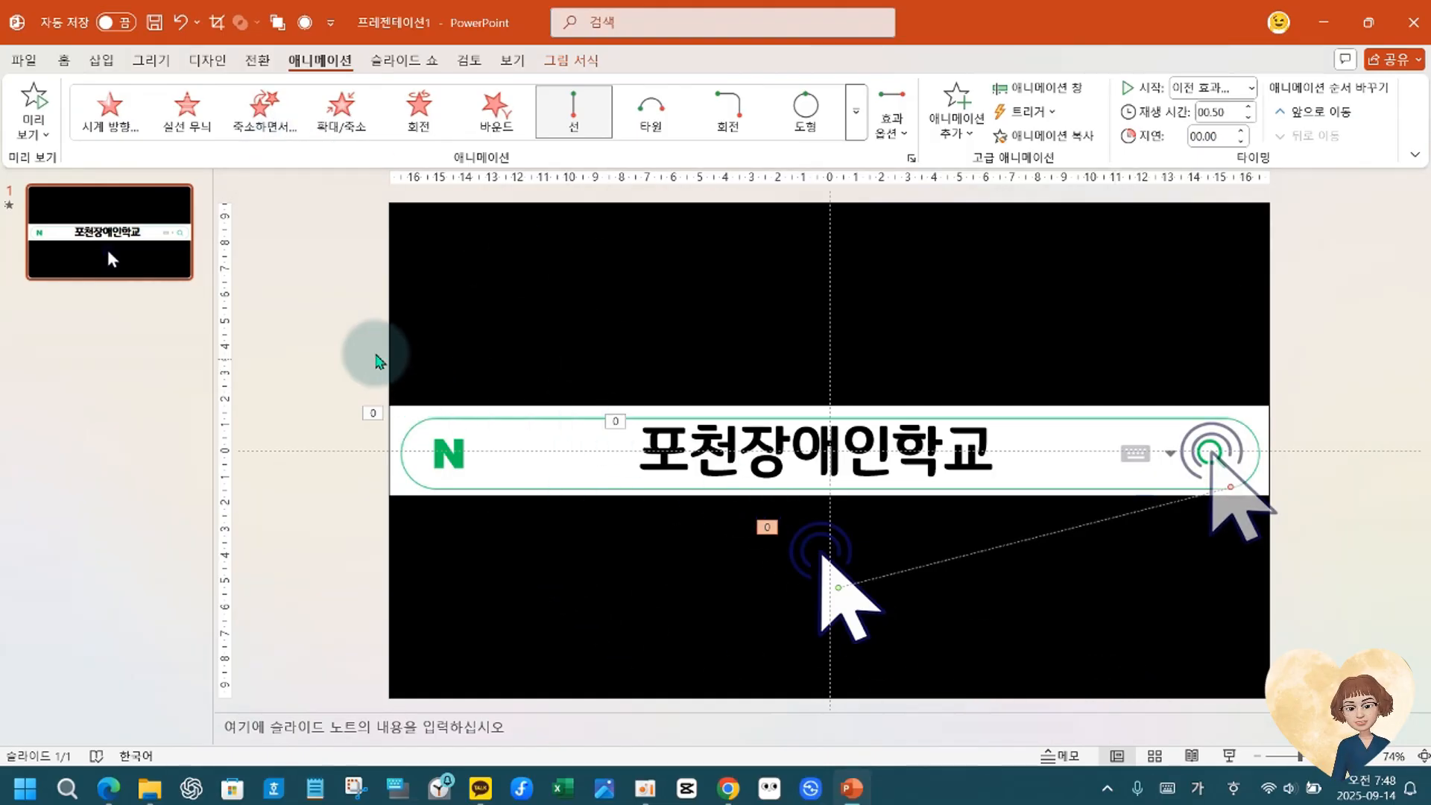
click(319, 322)
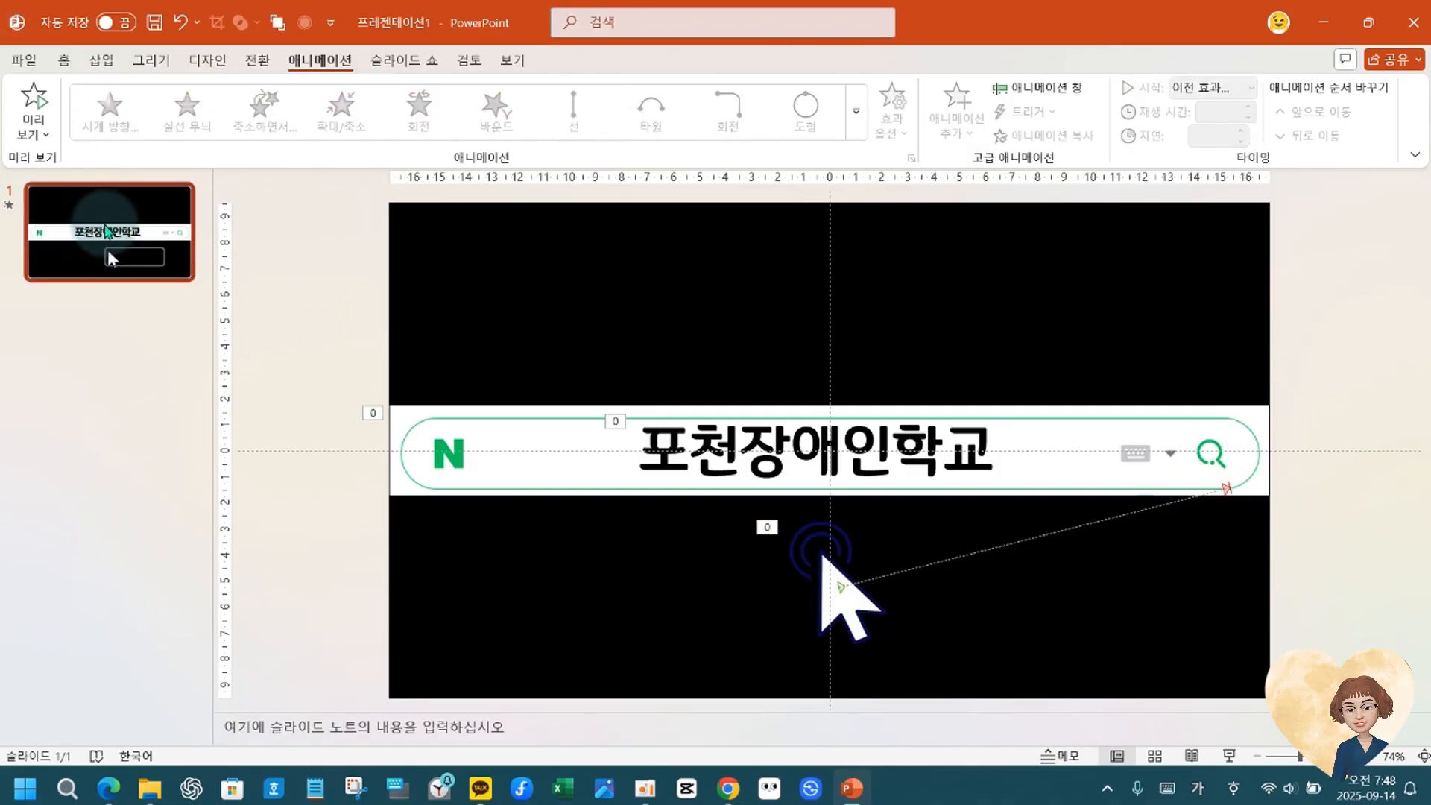
Start saving the presentation and choose the 25년 발표회 folder inside 문서 as the save location.
click(154, 24)
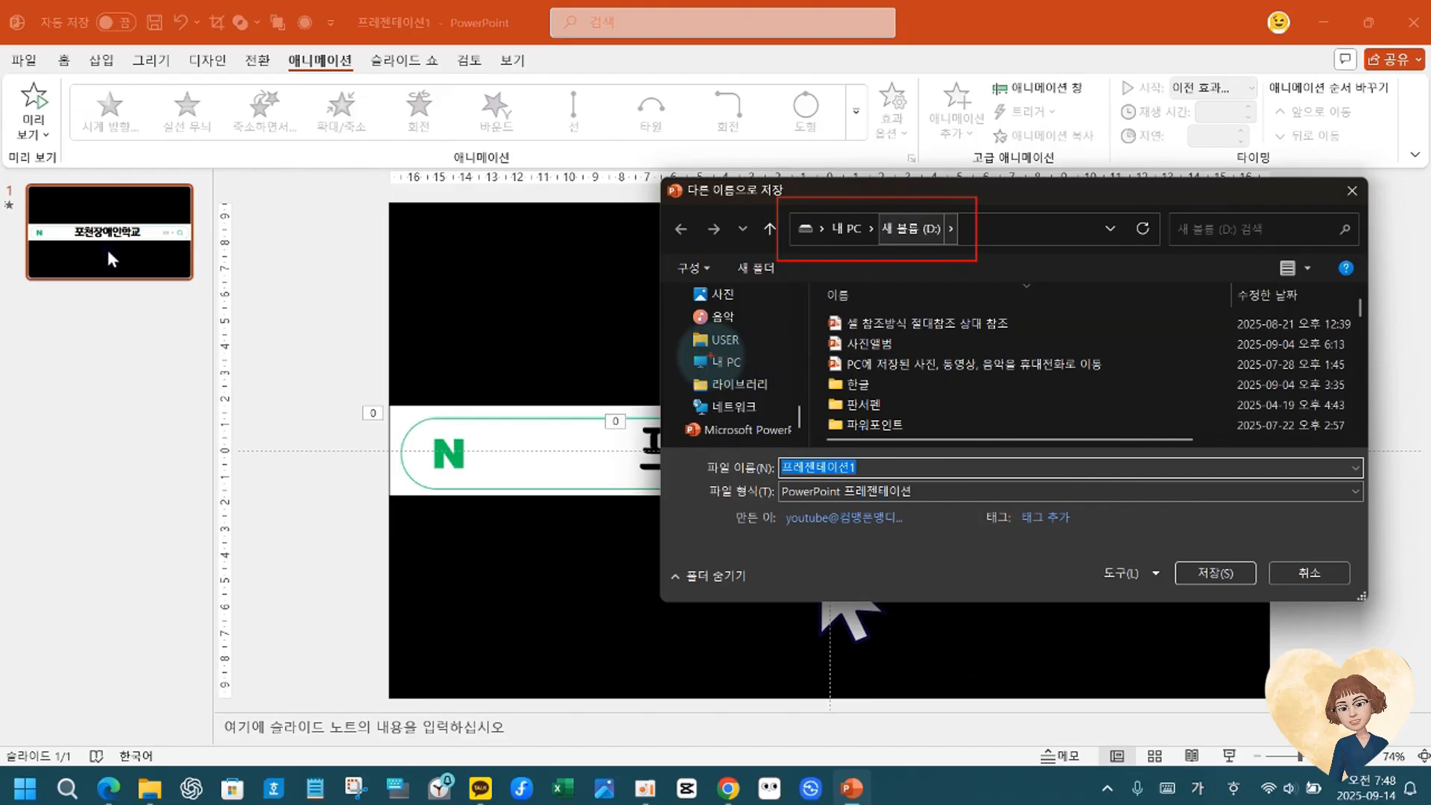
scroll(716, 357, up, 5)
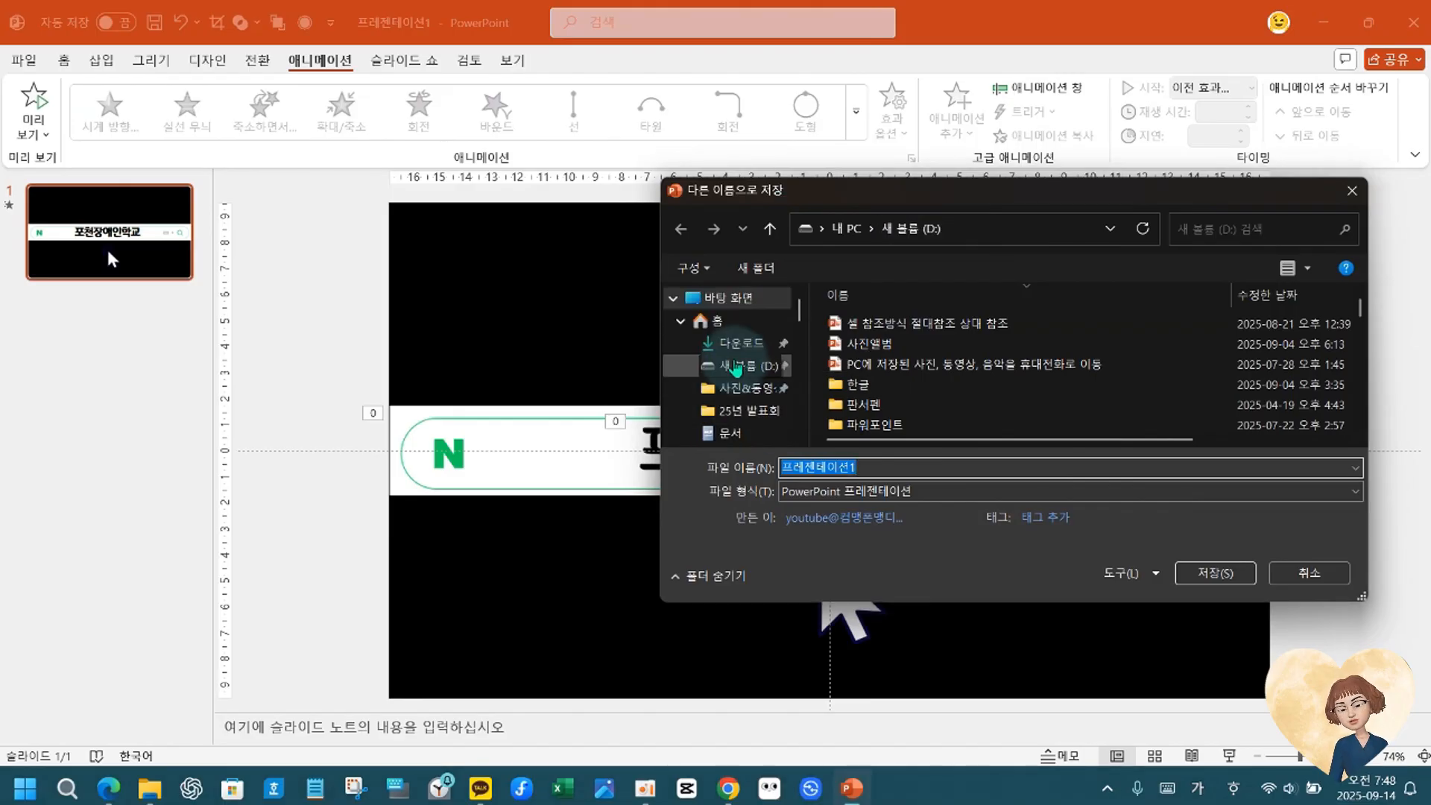
click(719, 322)
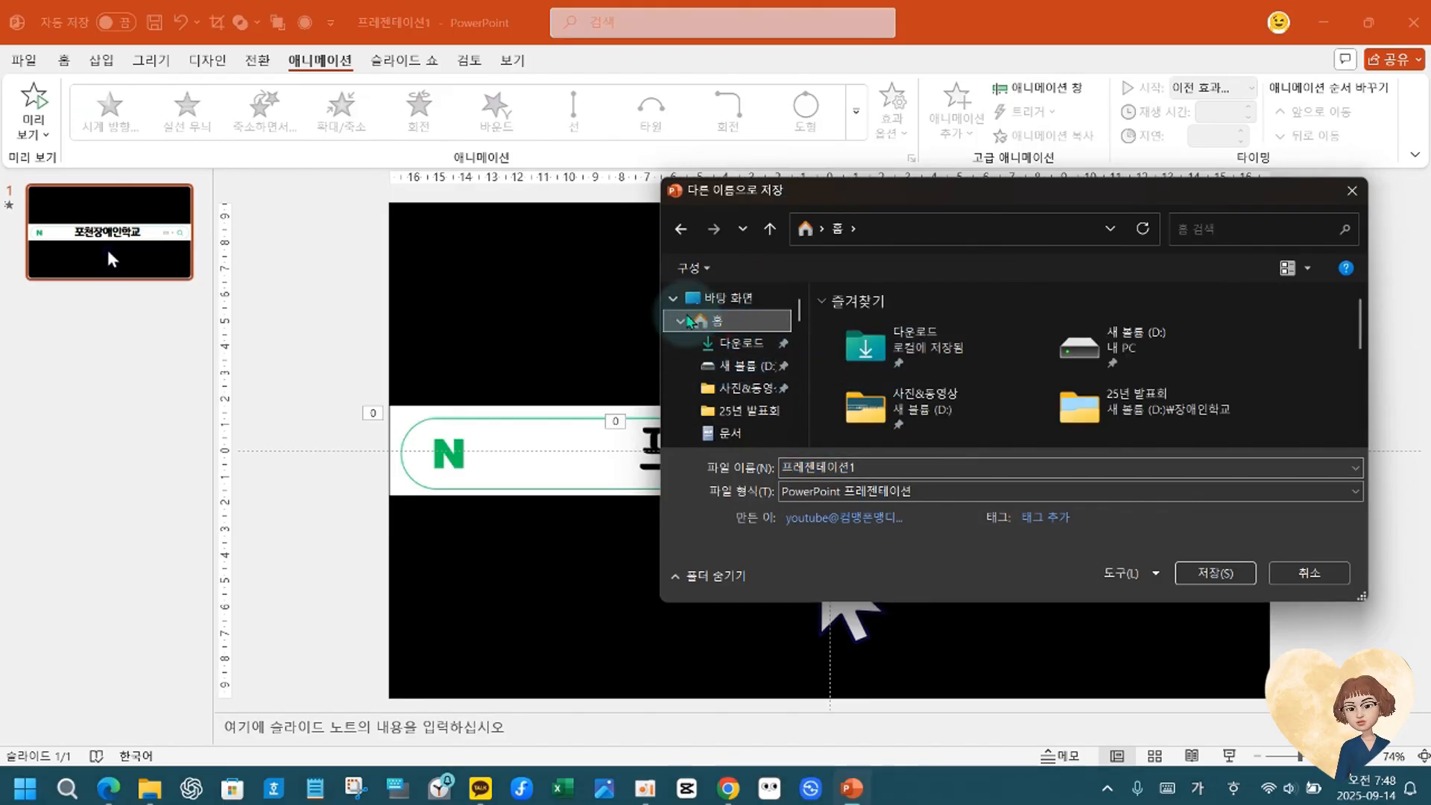
scroll(960, 399, down, 3)
scroll(961, 393, up, 3)
click(917, 367)
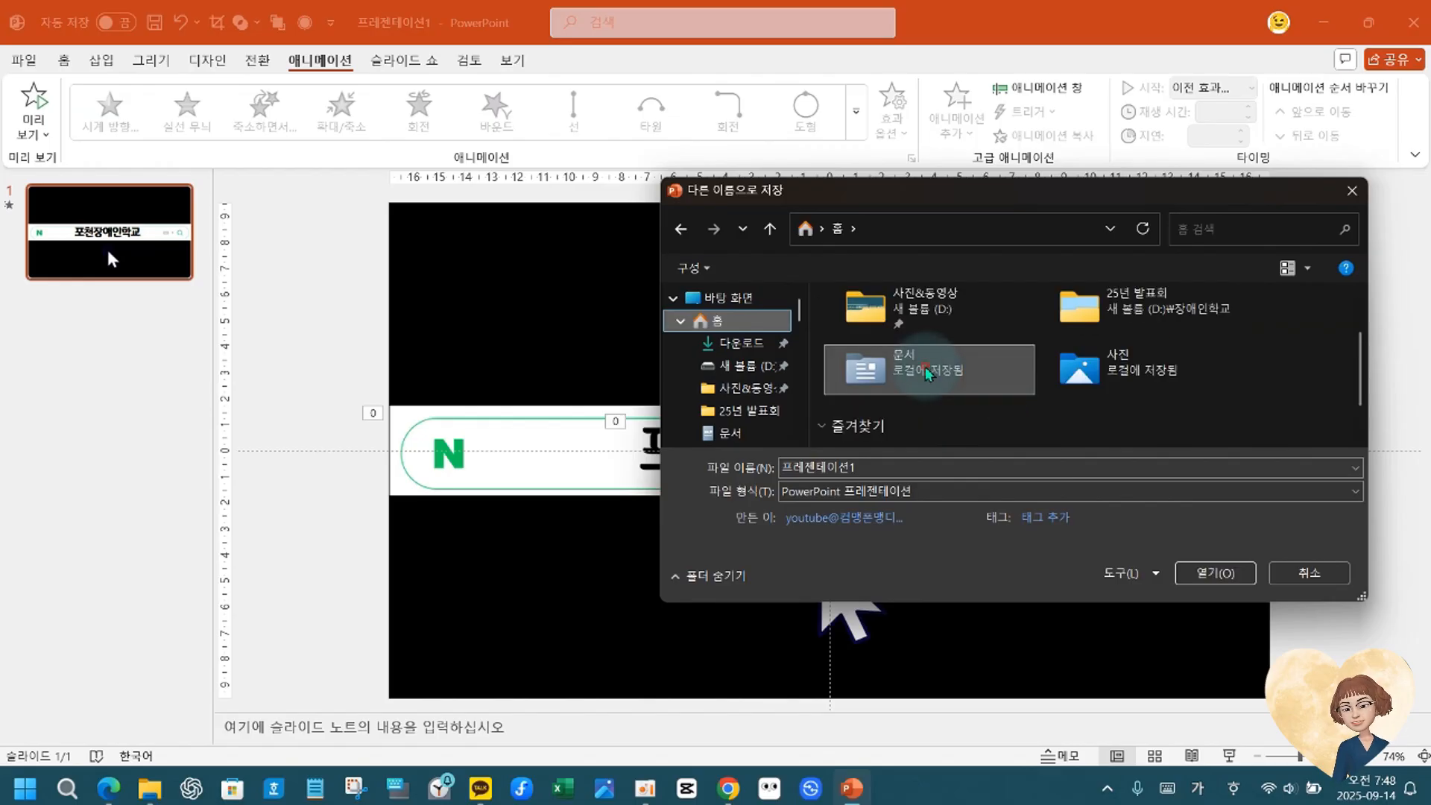
double_click(917, 367)
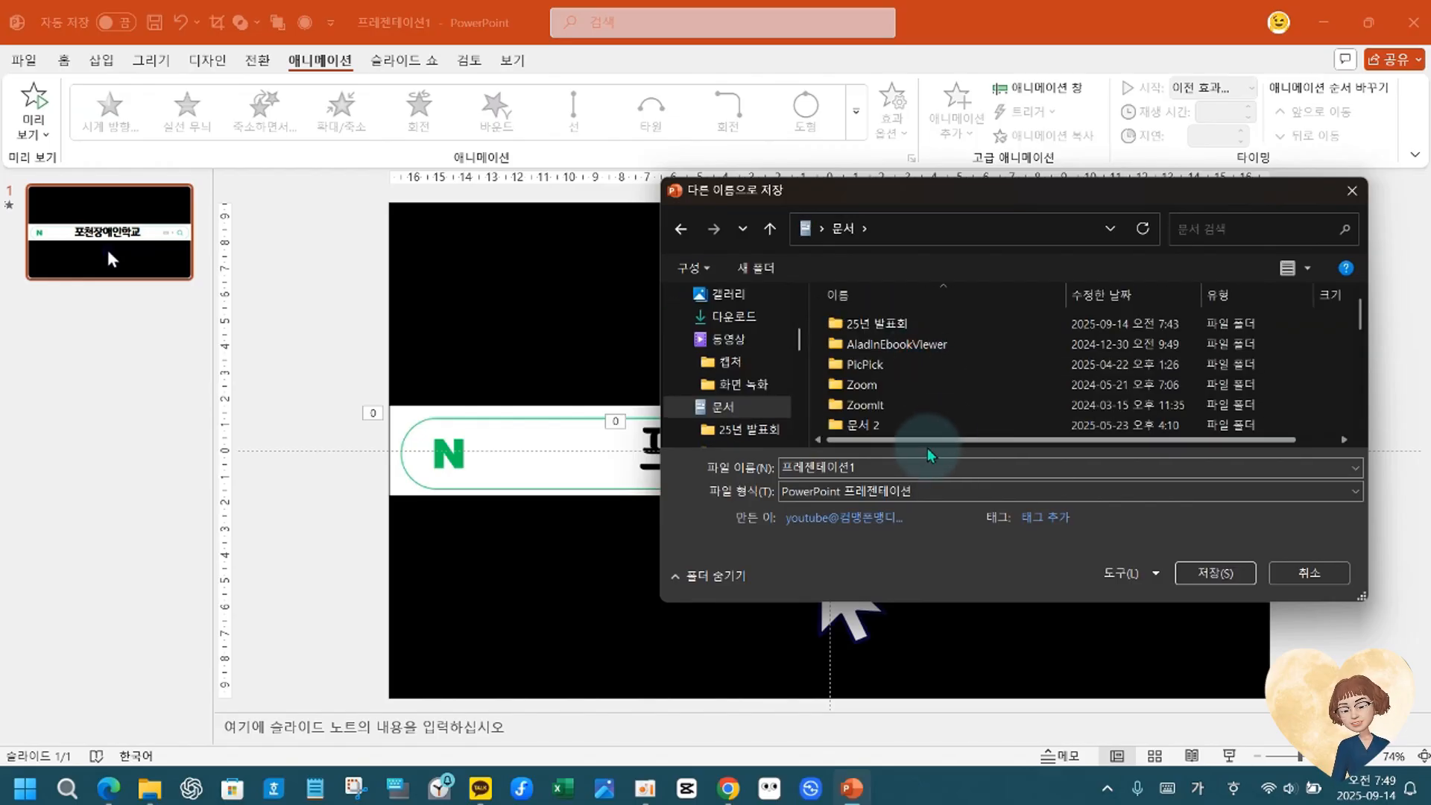
scroll(911, 415, down, 1)
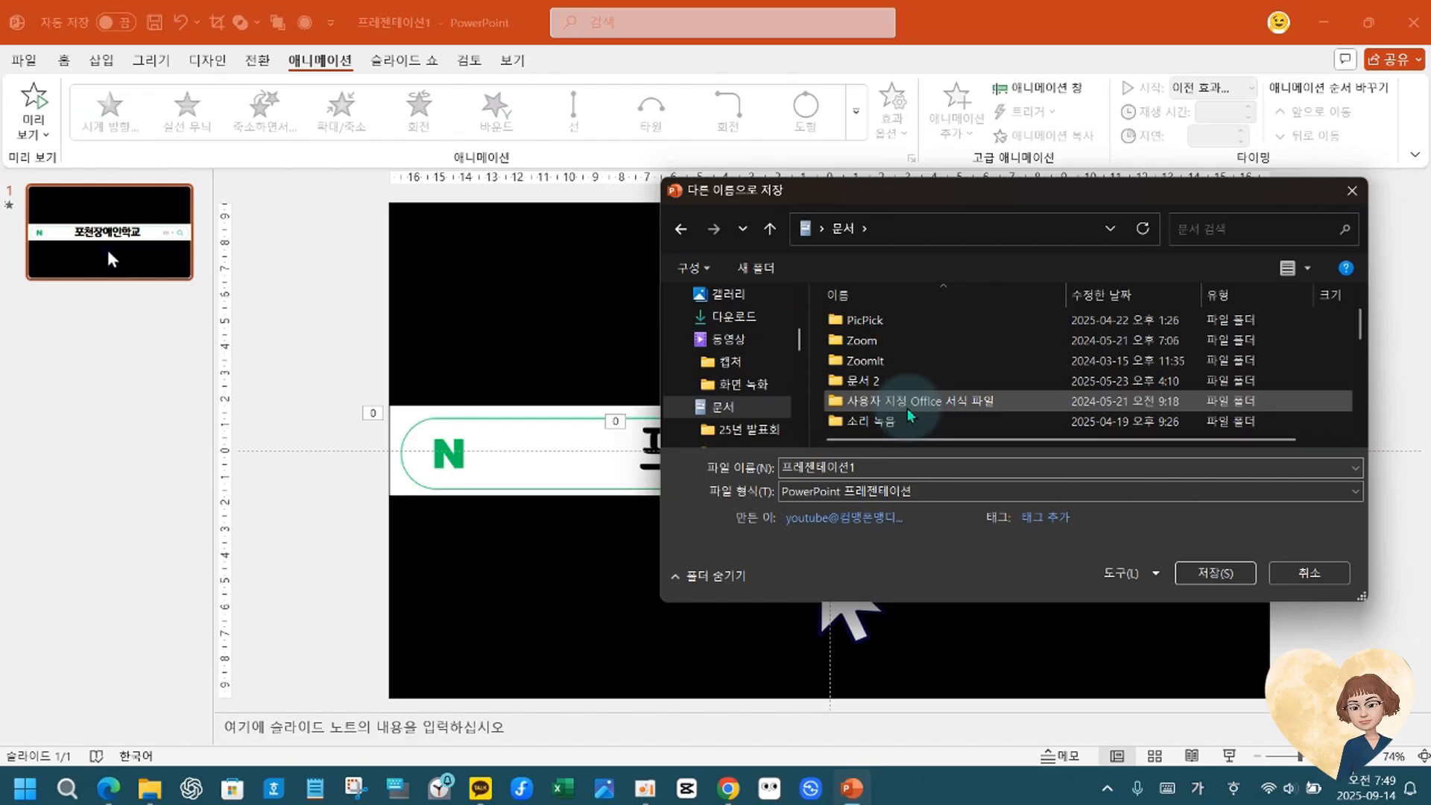
scroll(911, 415, up, 1)
double_click(871, 322)
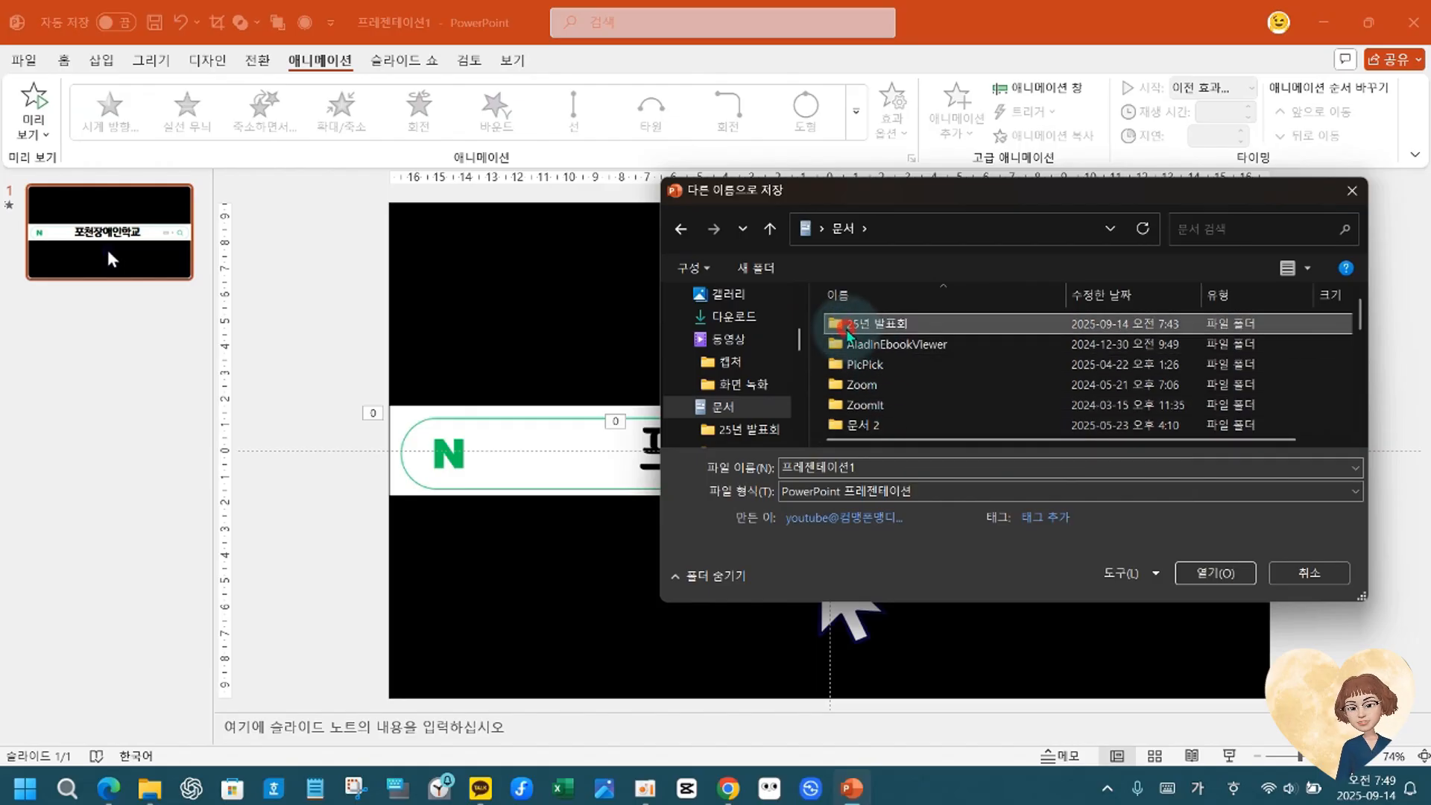
Name the presentation 네이버 검색창 열기 효과 and save it as a PowerPoint file.
click(885, 467)
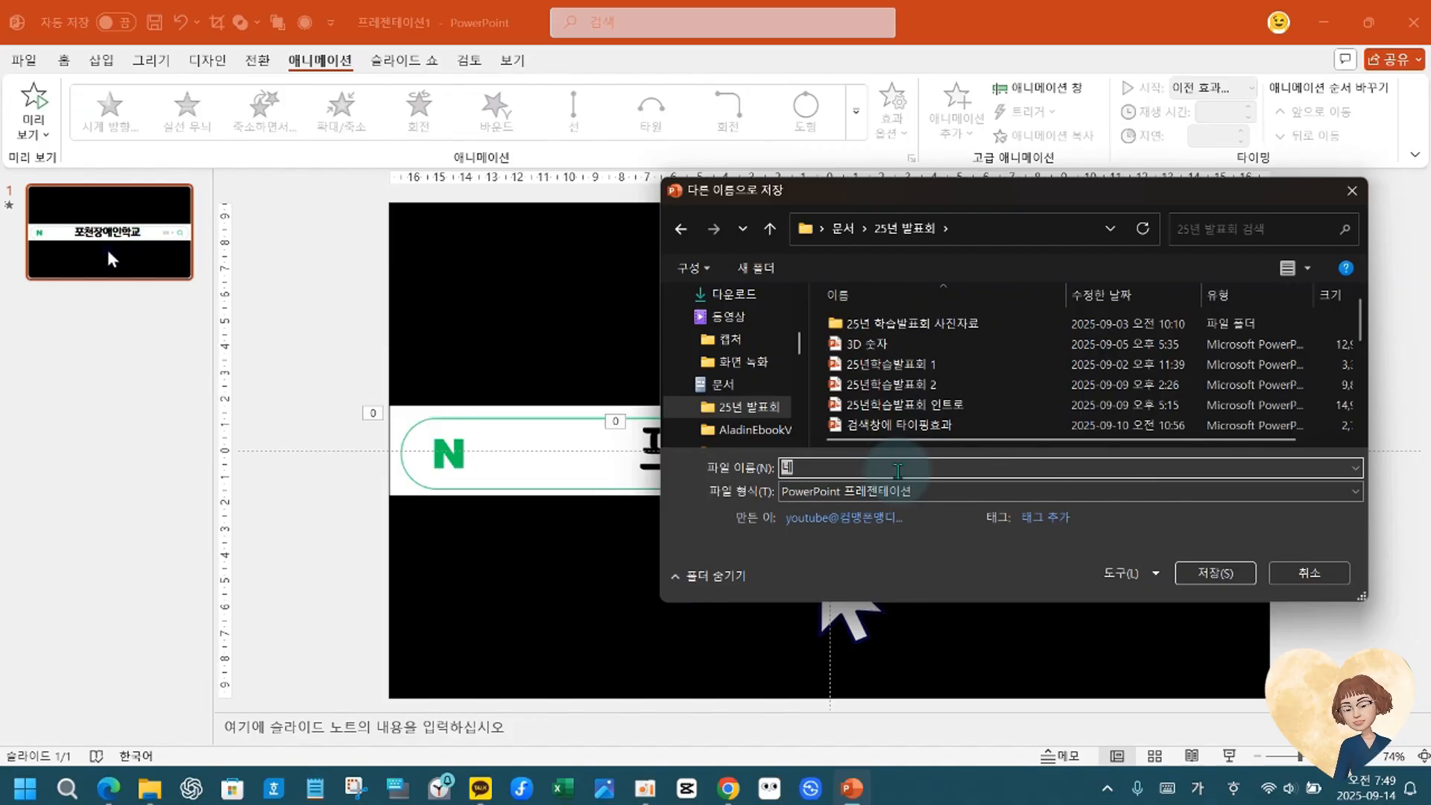
text(네이버 검색창 열기 효과)
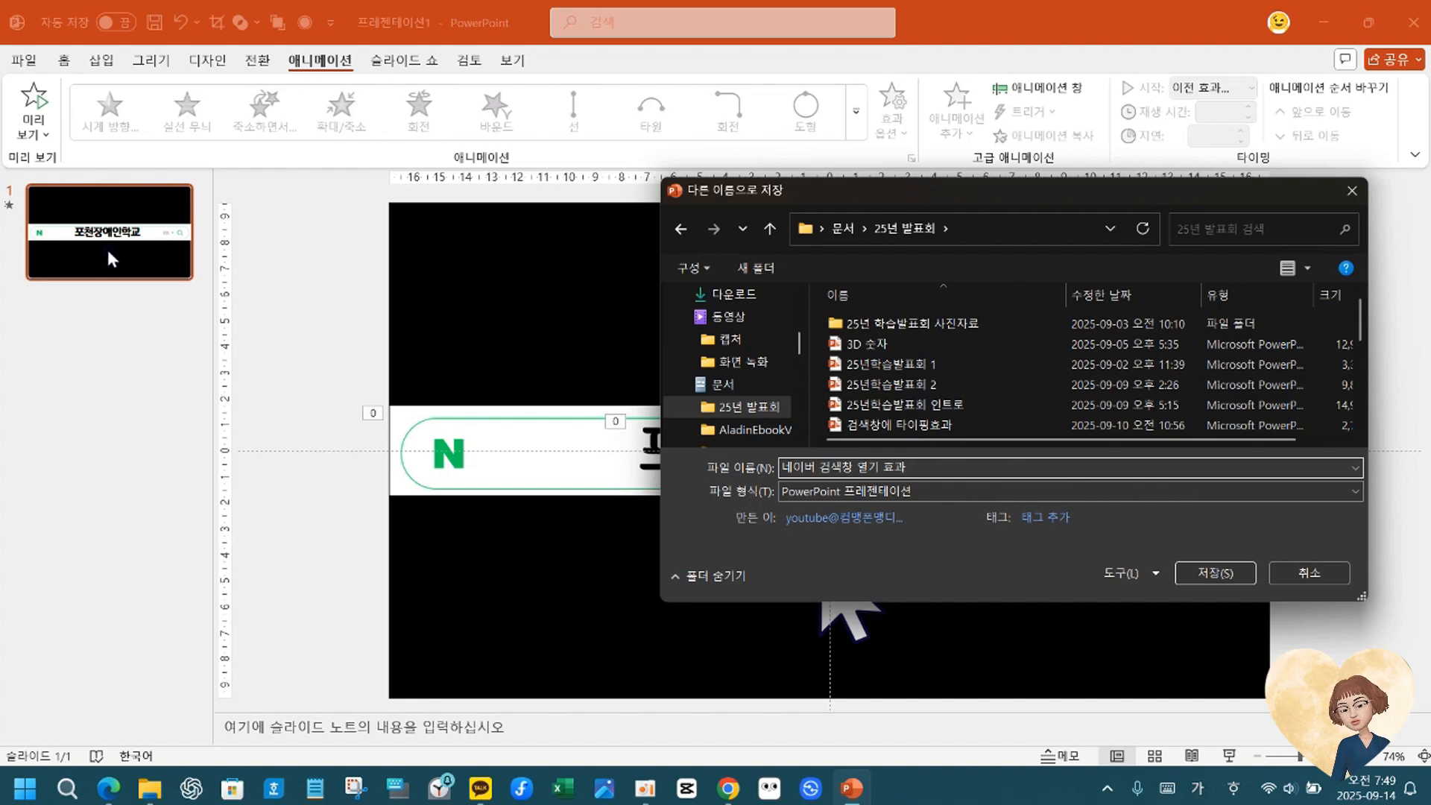
key(Return)
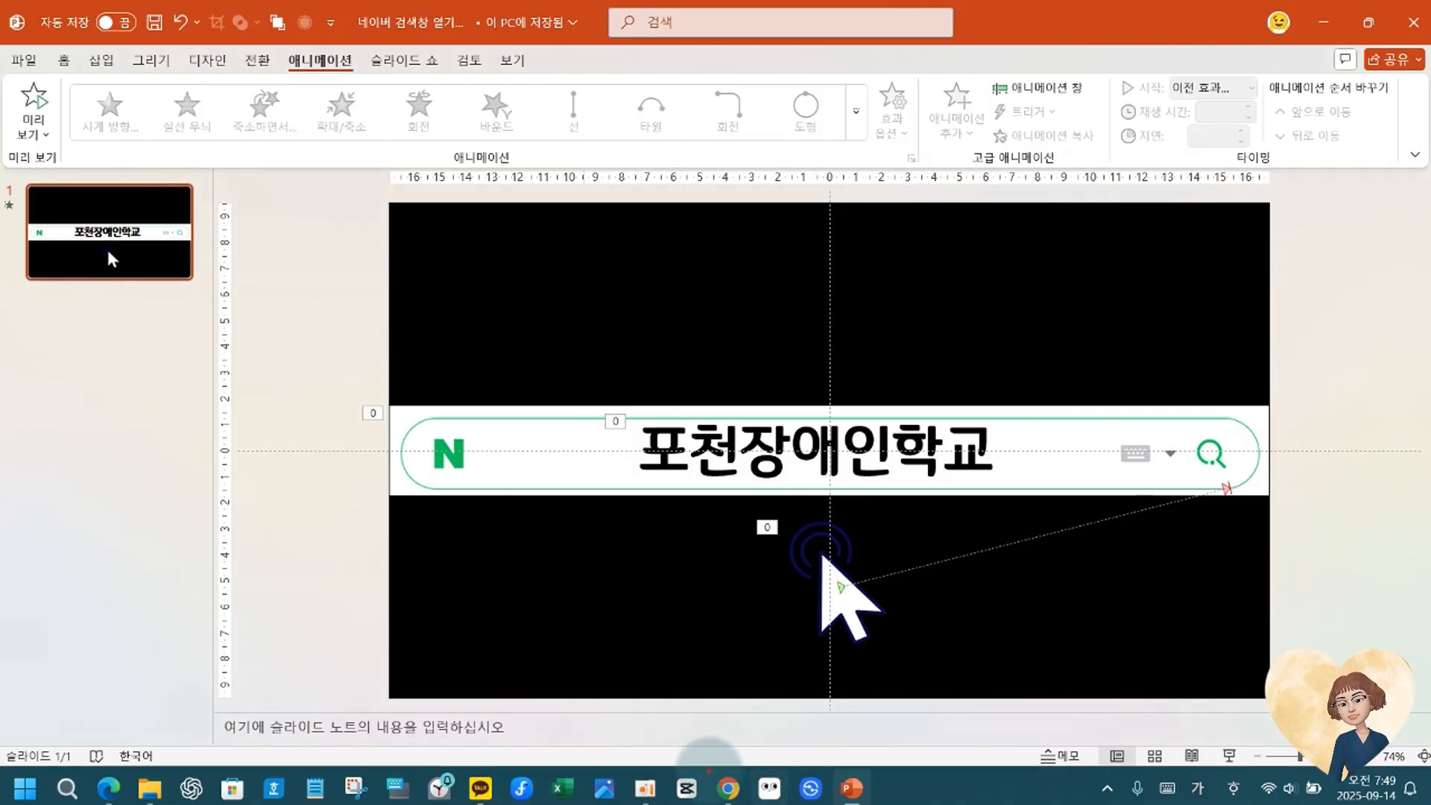
Switch to Chrome and open a new tab for a Google search.
mouse_move(722, 751)
mouse_down()
mouse_move(726, 771)
mouse_move(807, 734)
mouse_up()
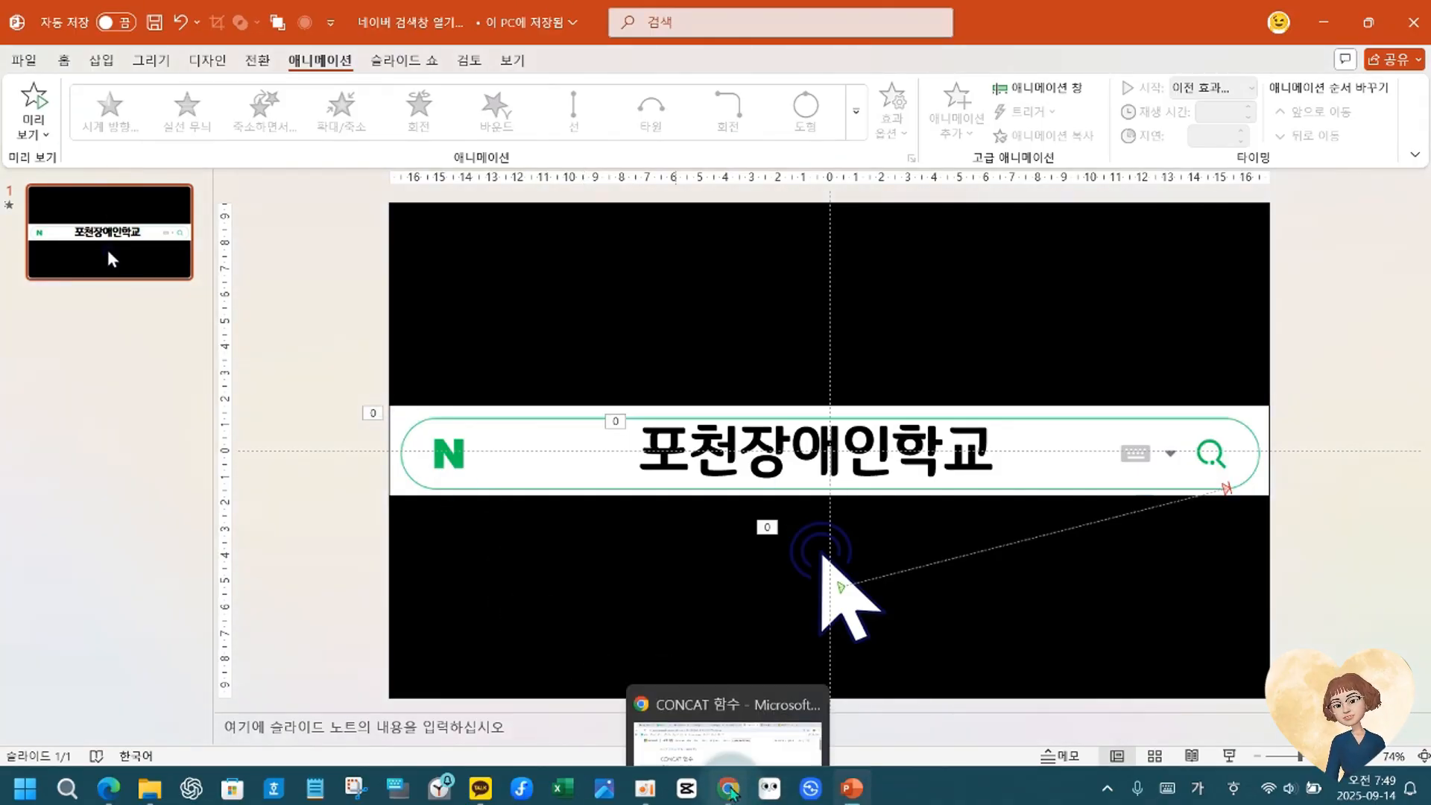
click(728, 788)
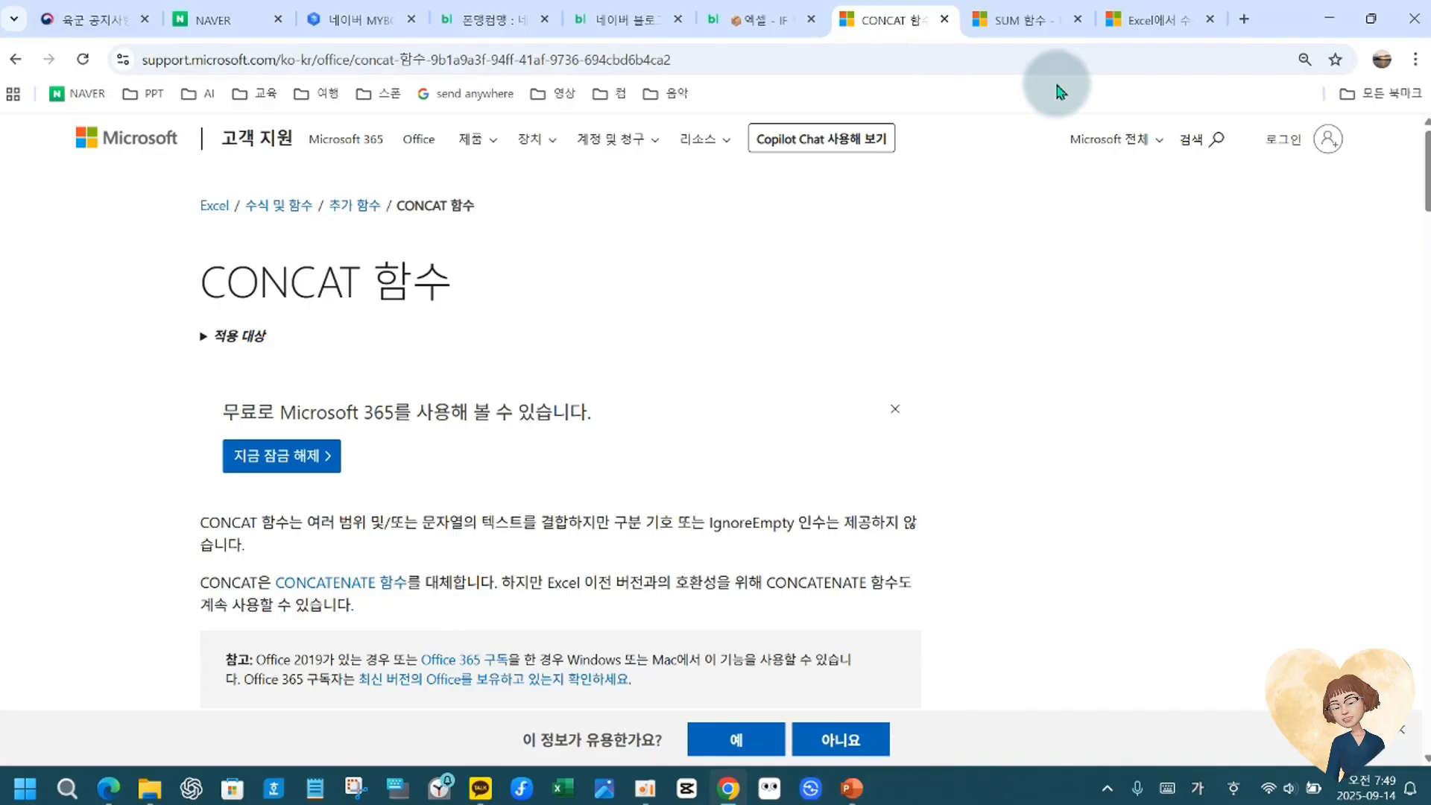
click(1243, 19)
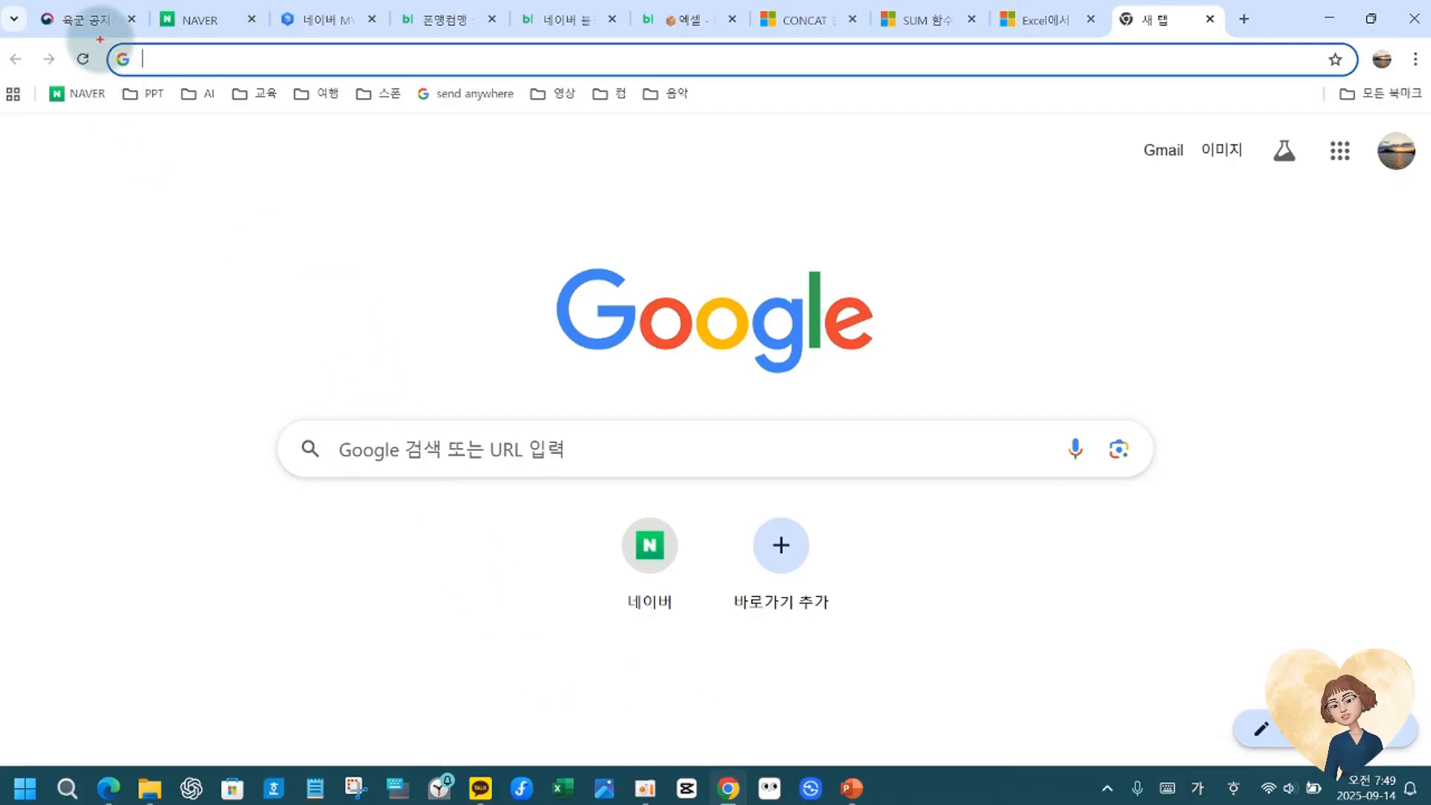
click(200, 23)
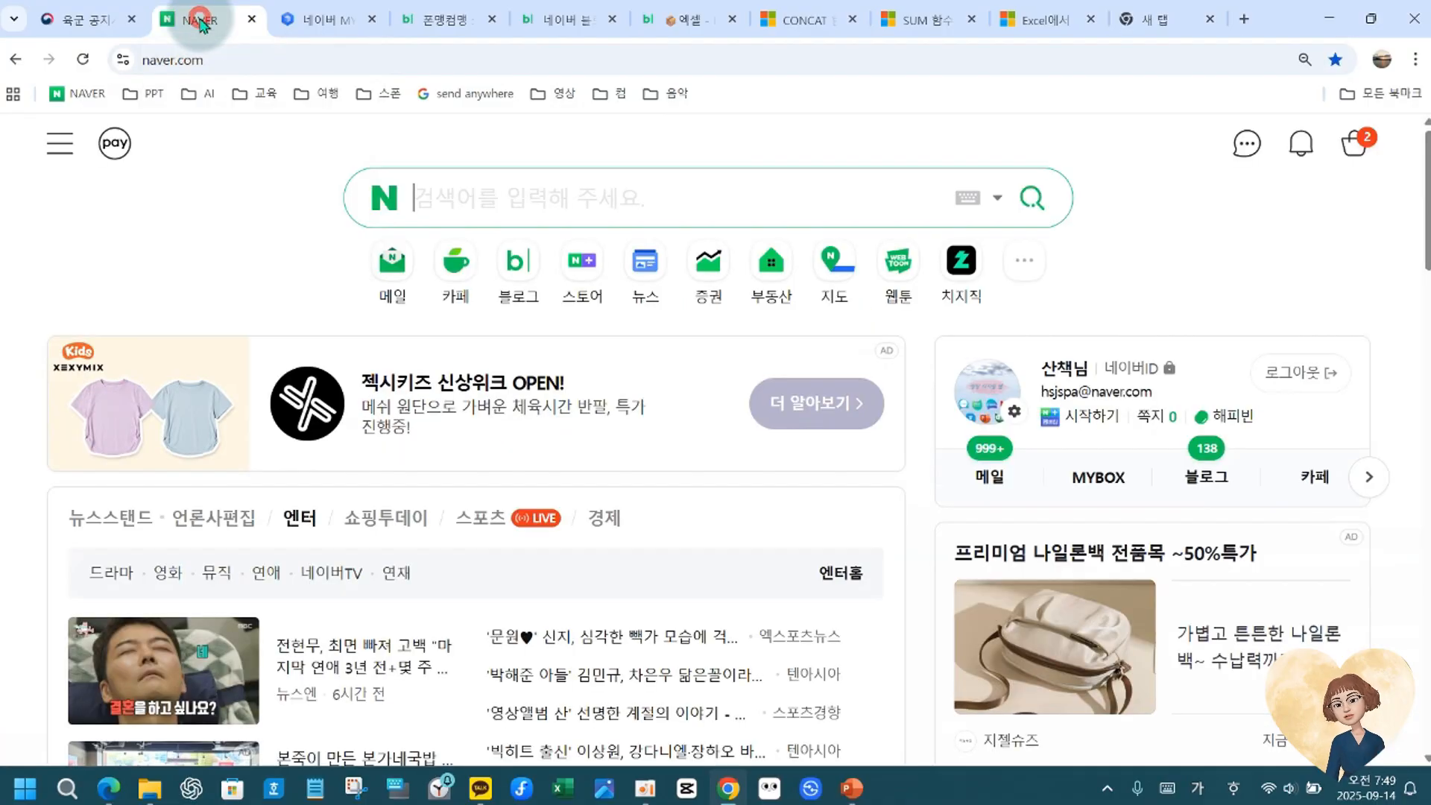
click(1160, 25)
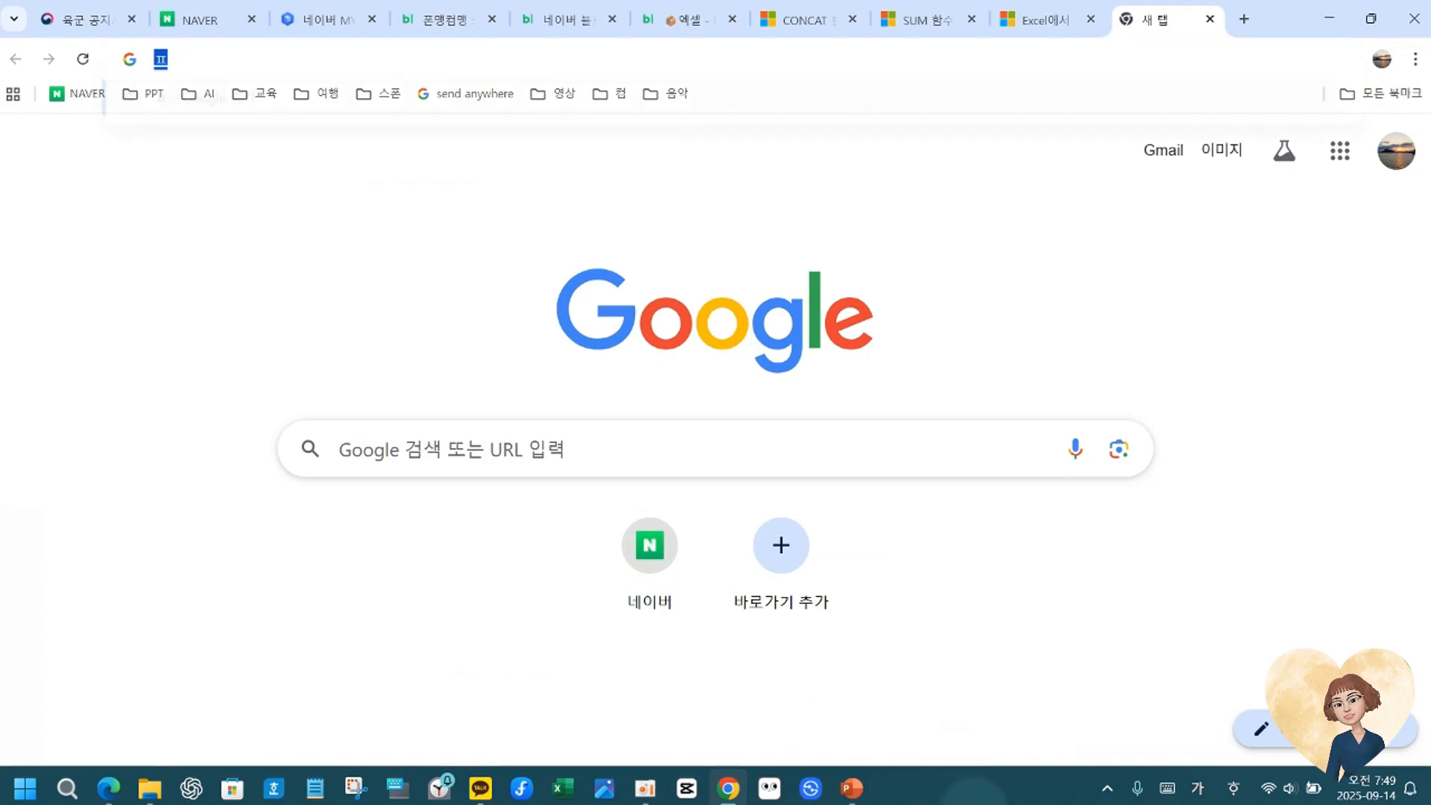
Search Google for 픽사베이 and open the Pixabay site from the results.
text(픽사벵)
text(이)
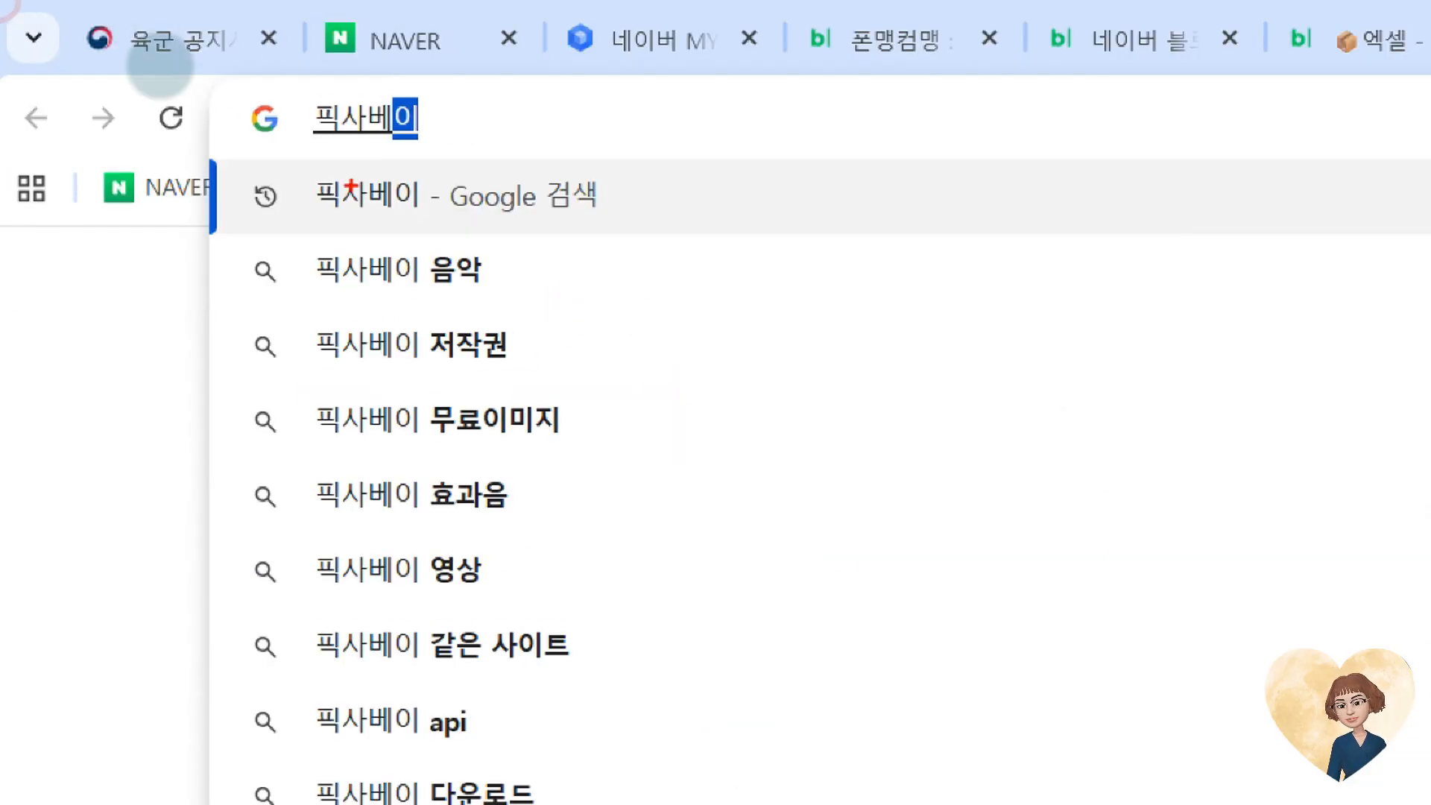
key(Escape)
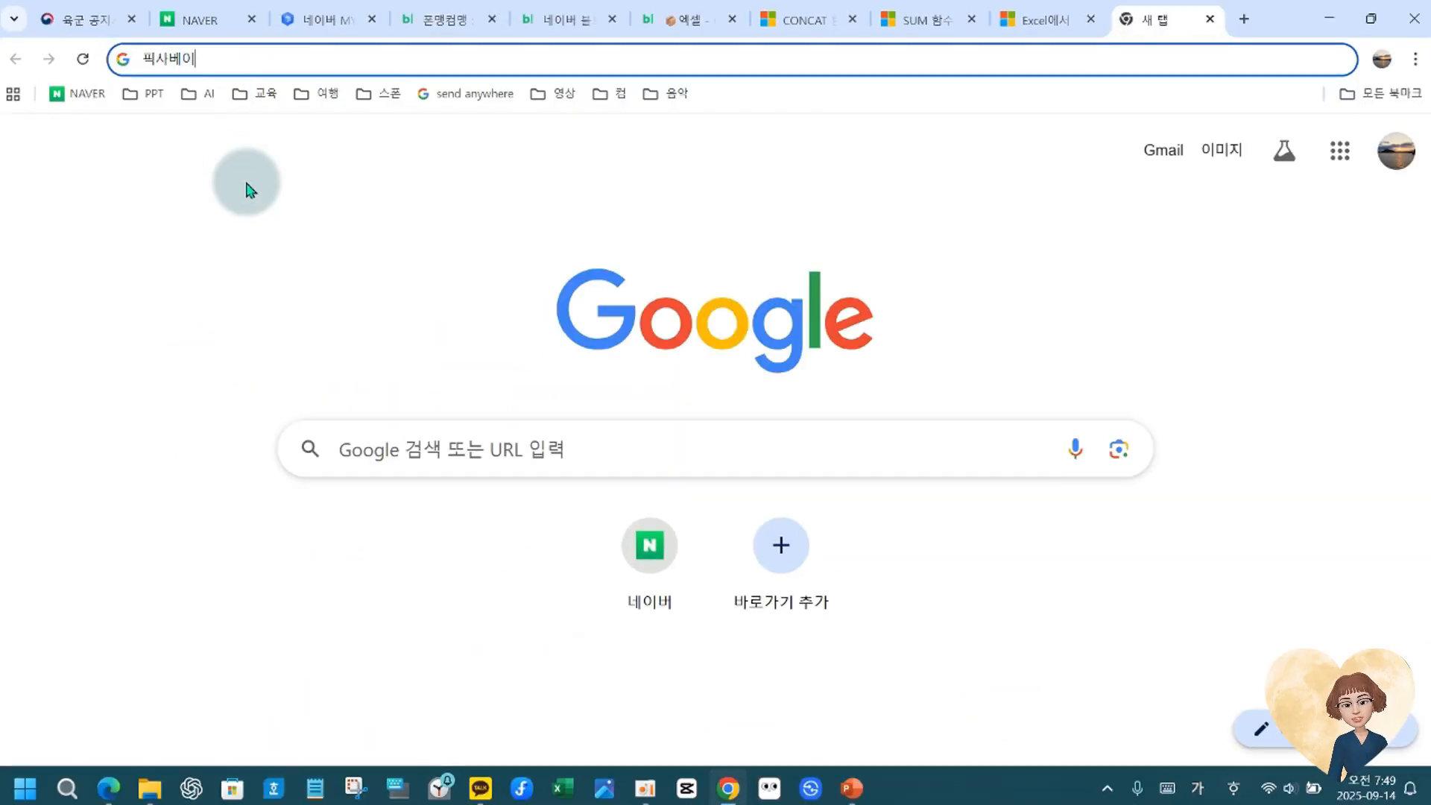
key(Return)
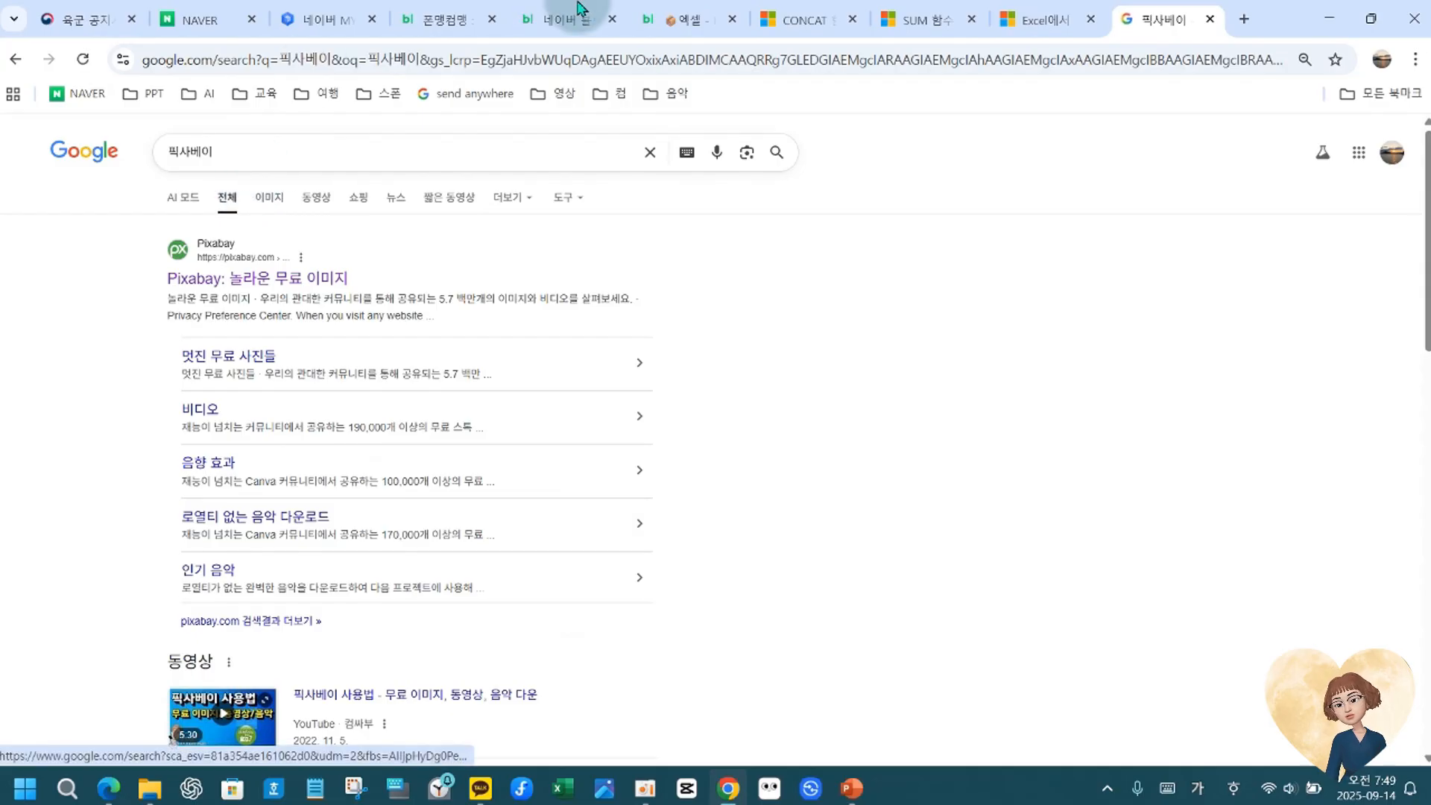
click(240, 280)
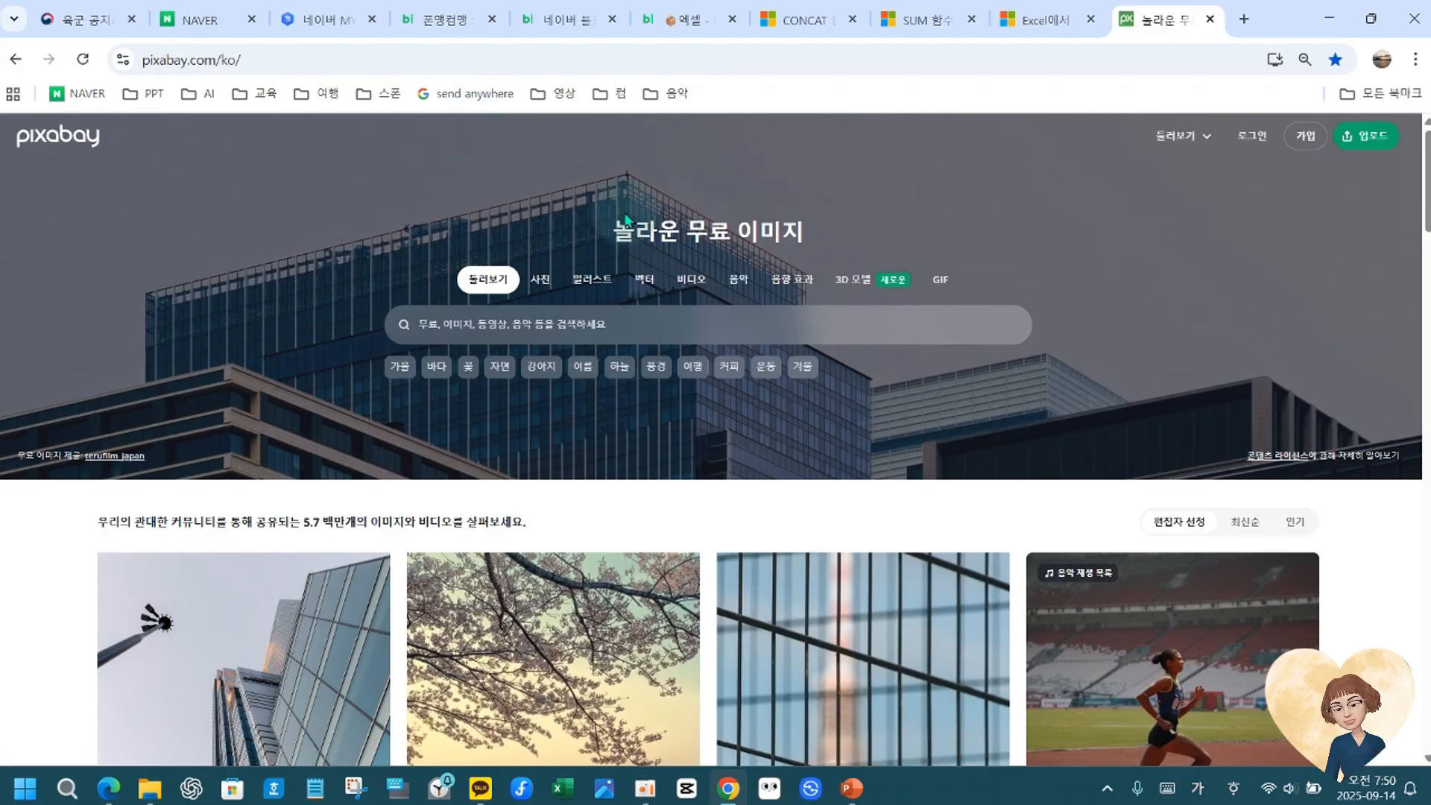
Search Naver for 픽사베이 and open the Pixabay site from those results as well.
click(191, 23)
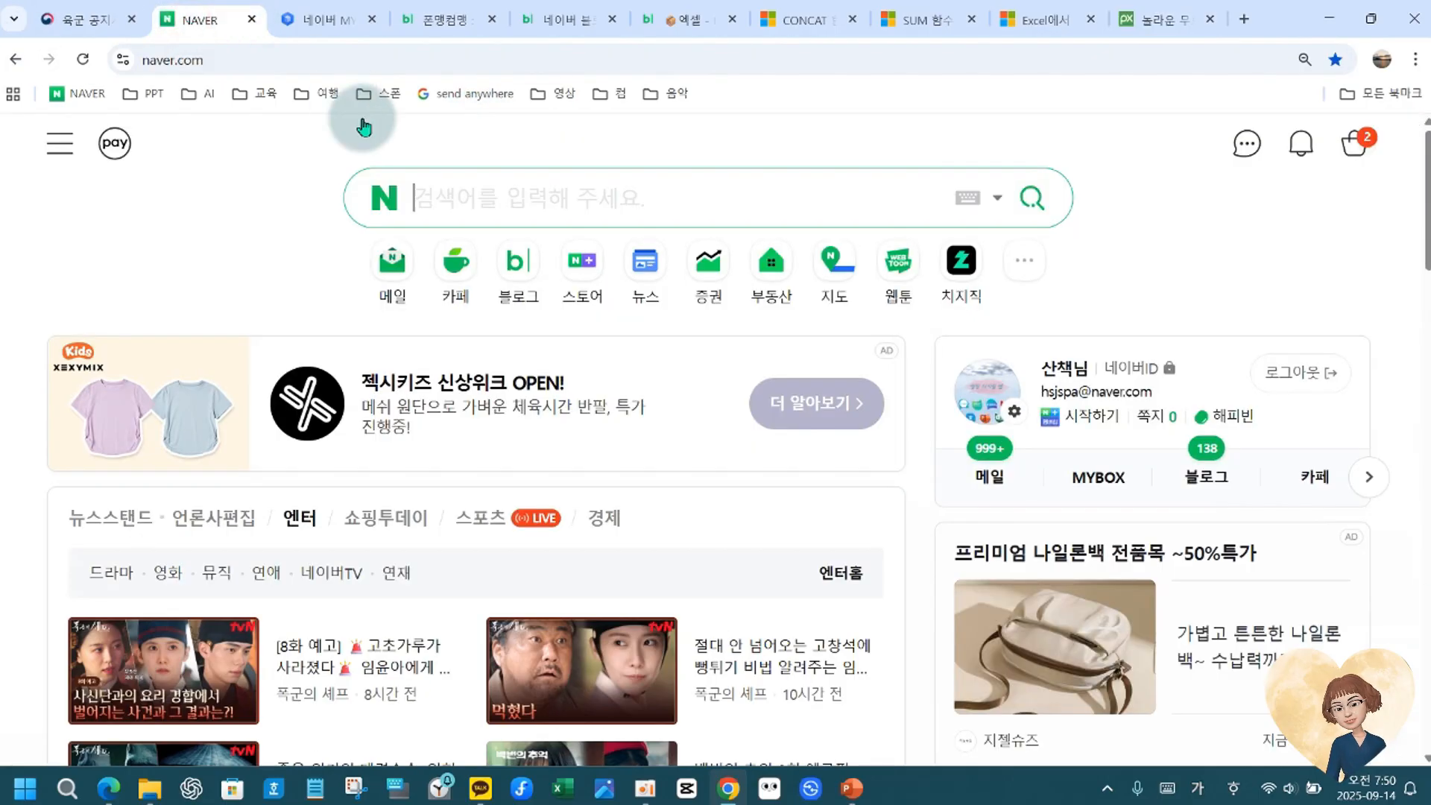
text(픽사베이)
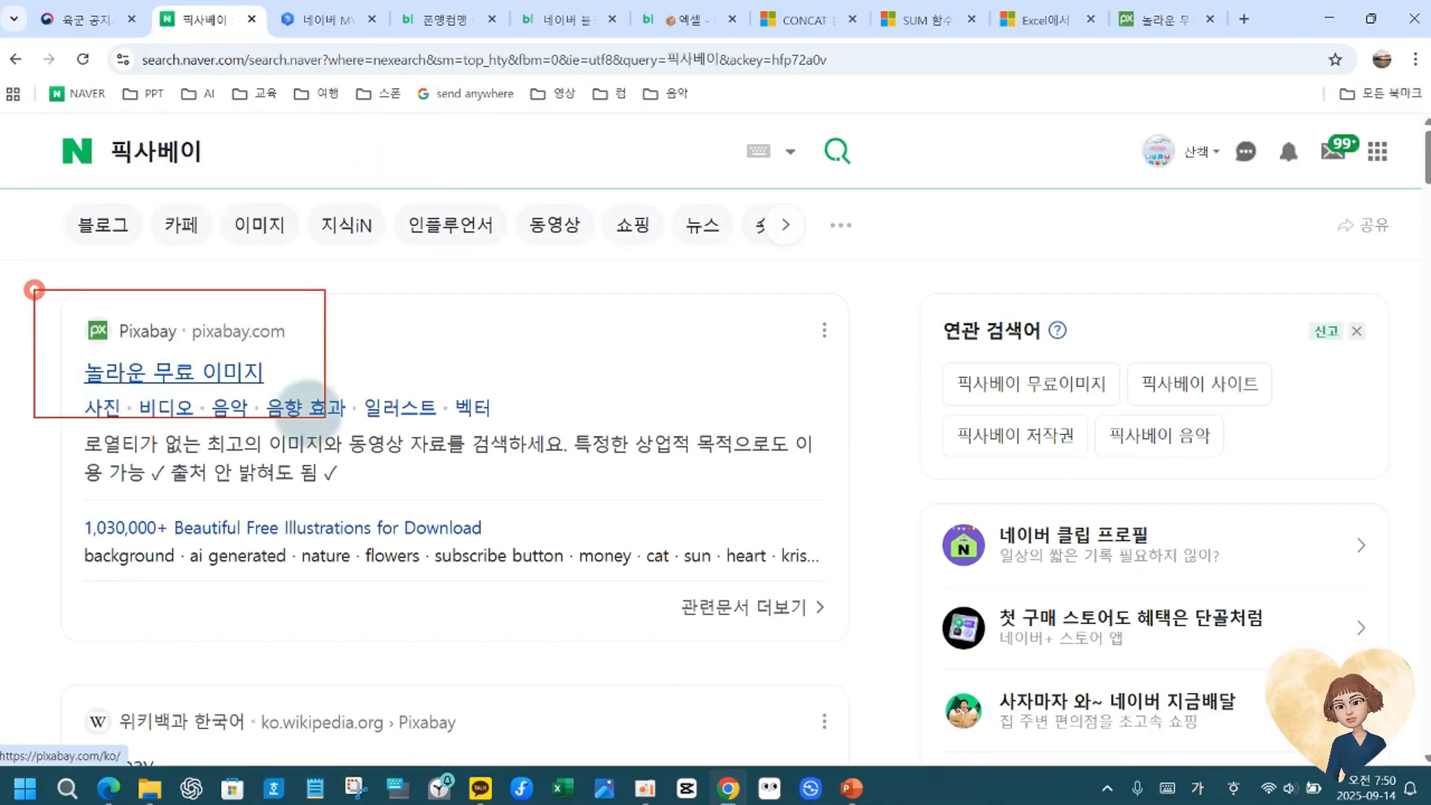
click(193, 384)
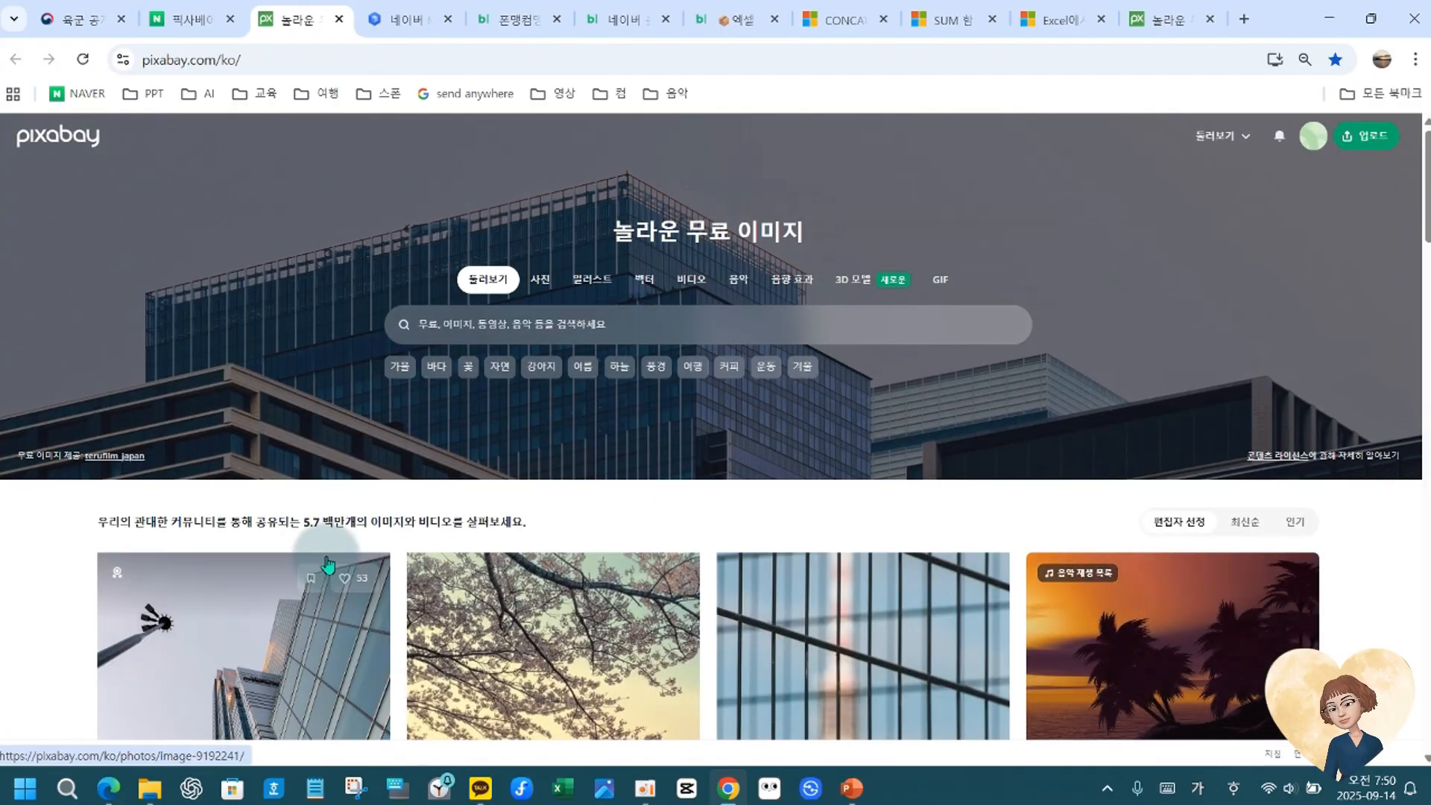
Return to the Pixabay page opened from Google and switch to its GIF category.
click(1158, 21)
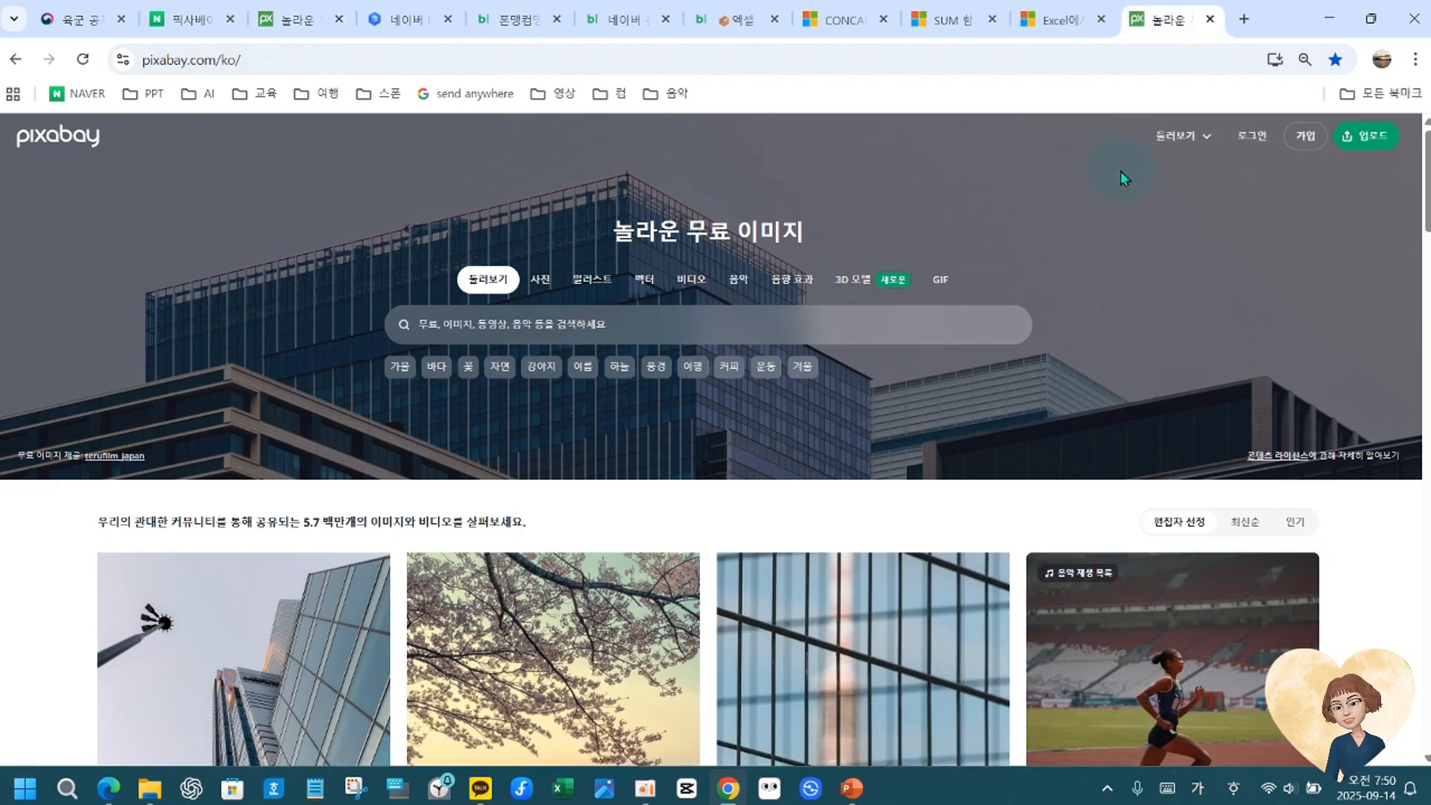
right_click(1130, 276)
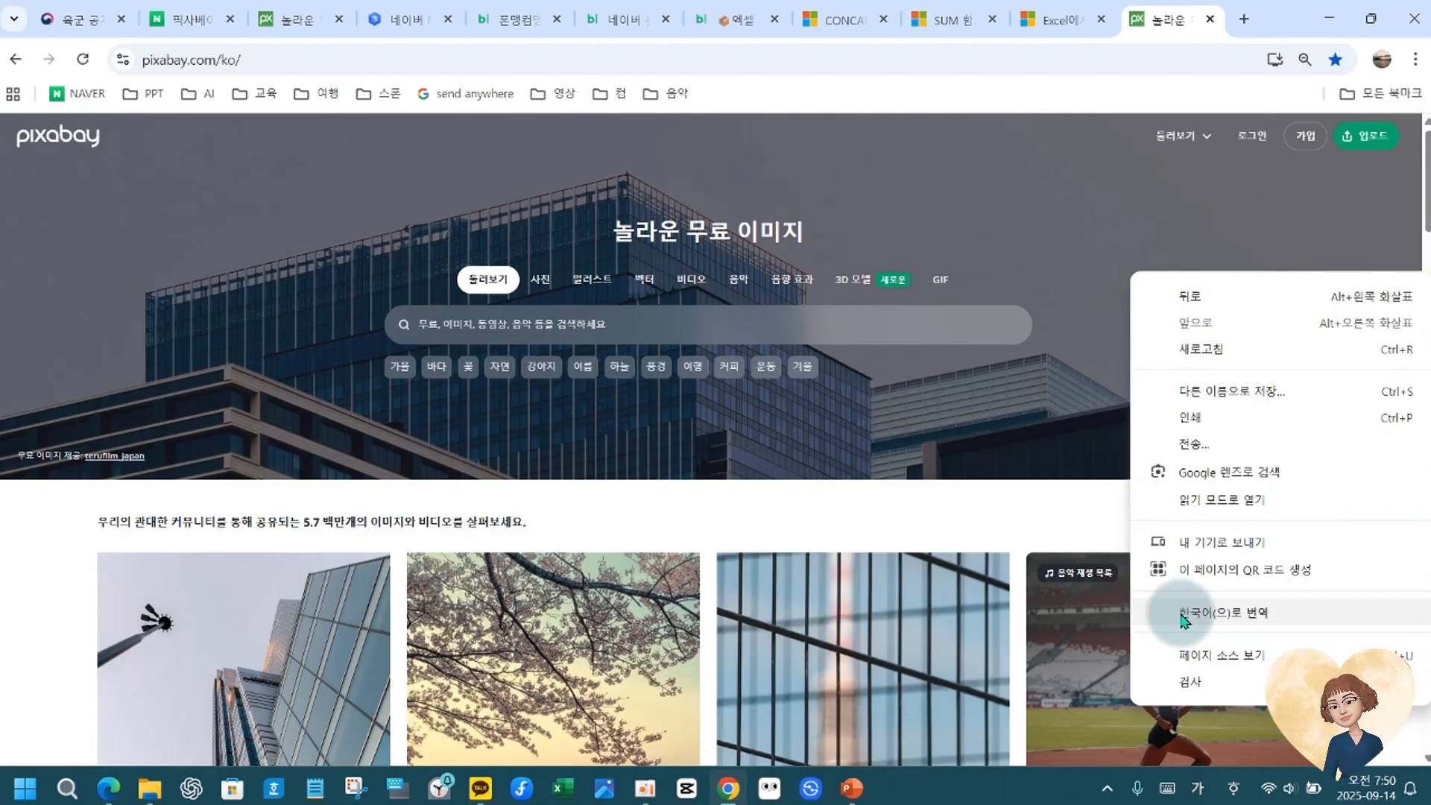
click(1155, 20)
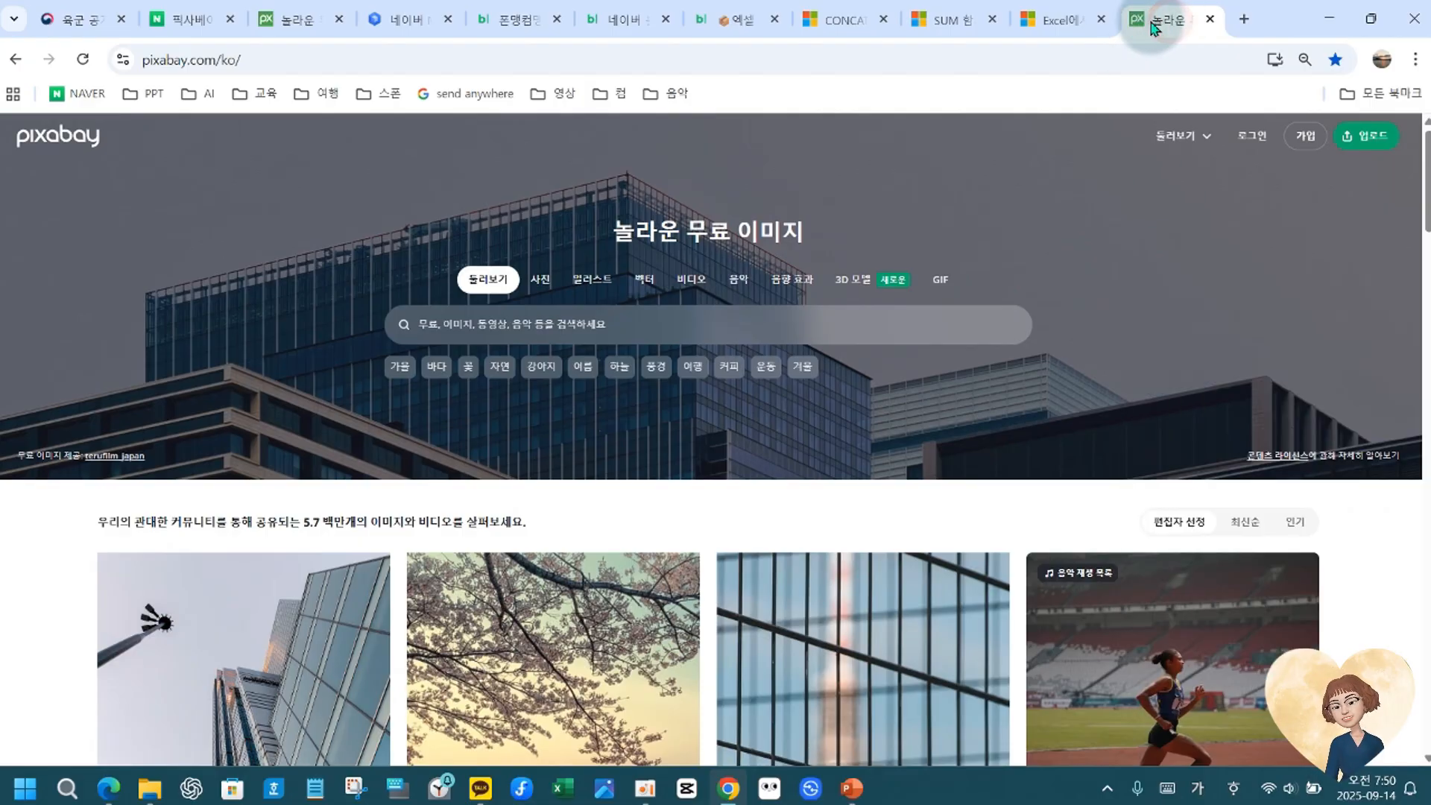
click(573, 323)
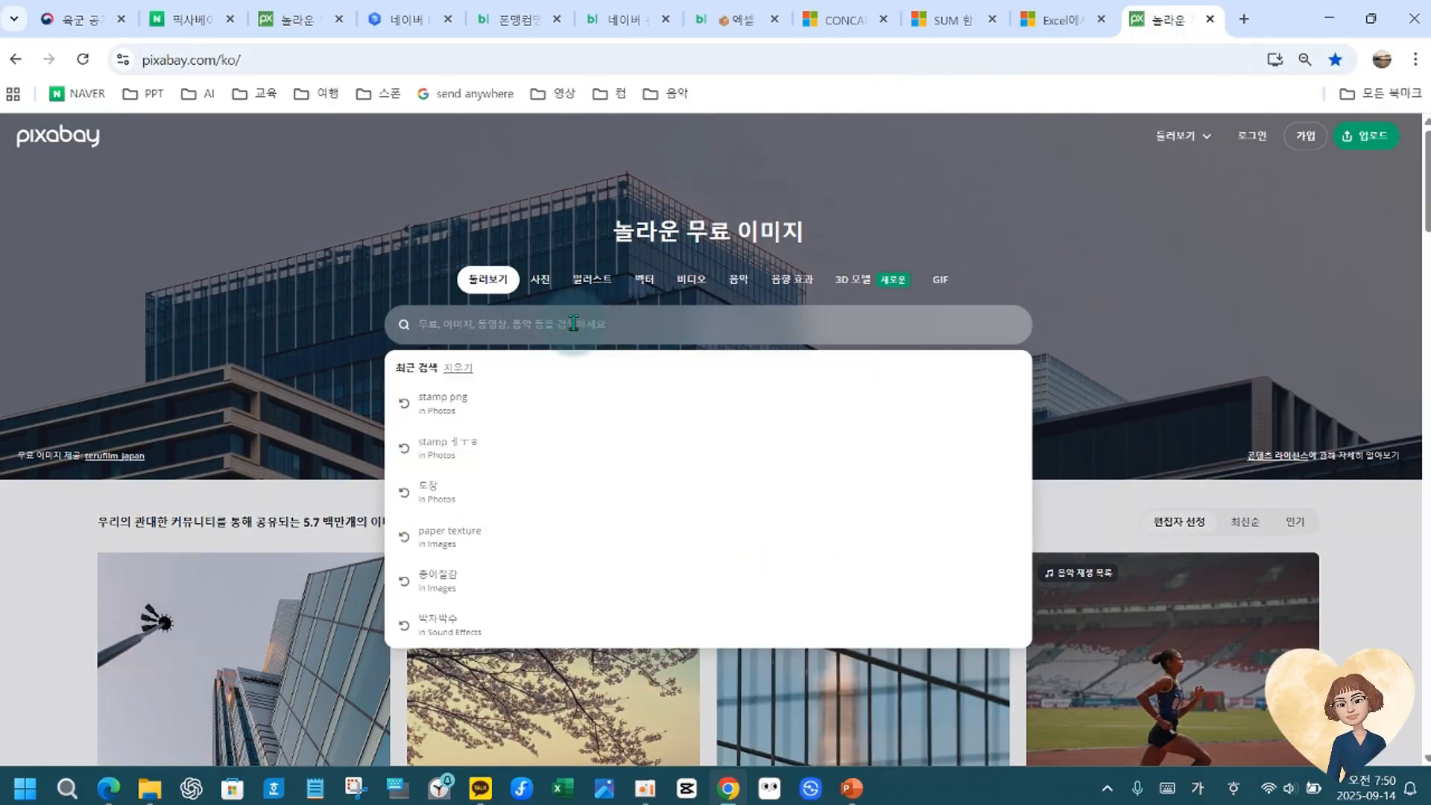
click(1132, 302)
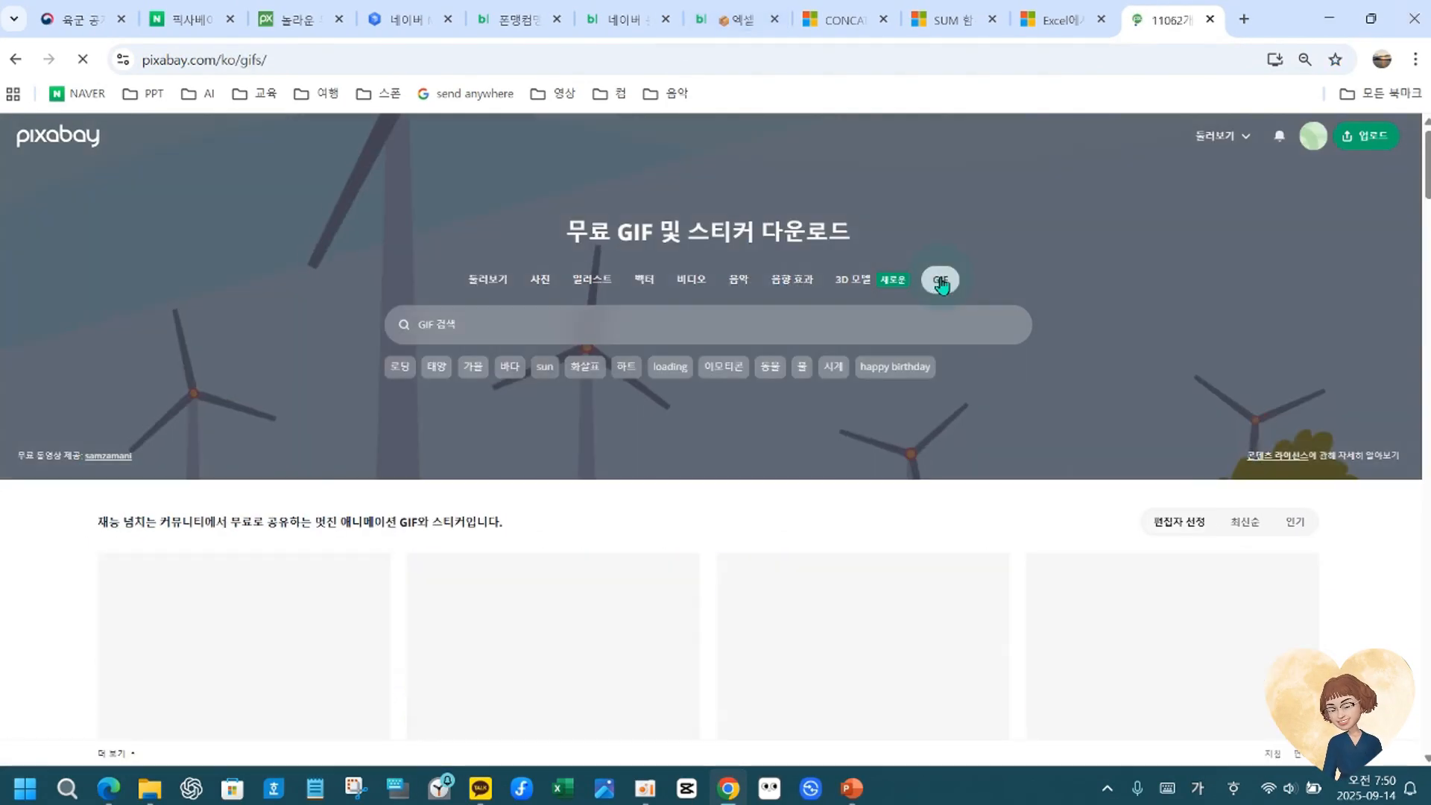
Browse several pages of Pixabay's free GIF gallery to examine the available animated images.
scroll(498, 634, down, 15)
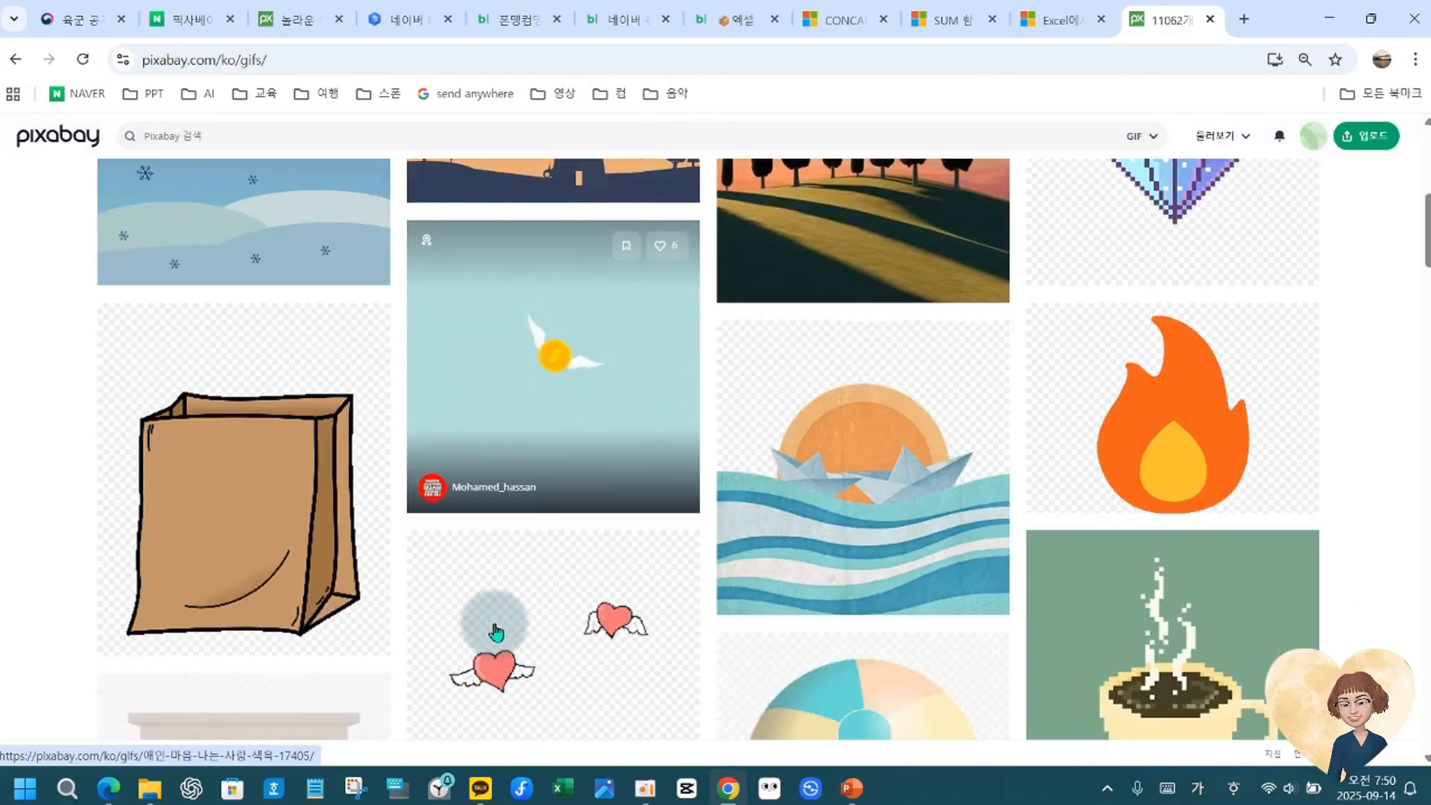
scroll(498, 635, down, 15)
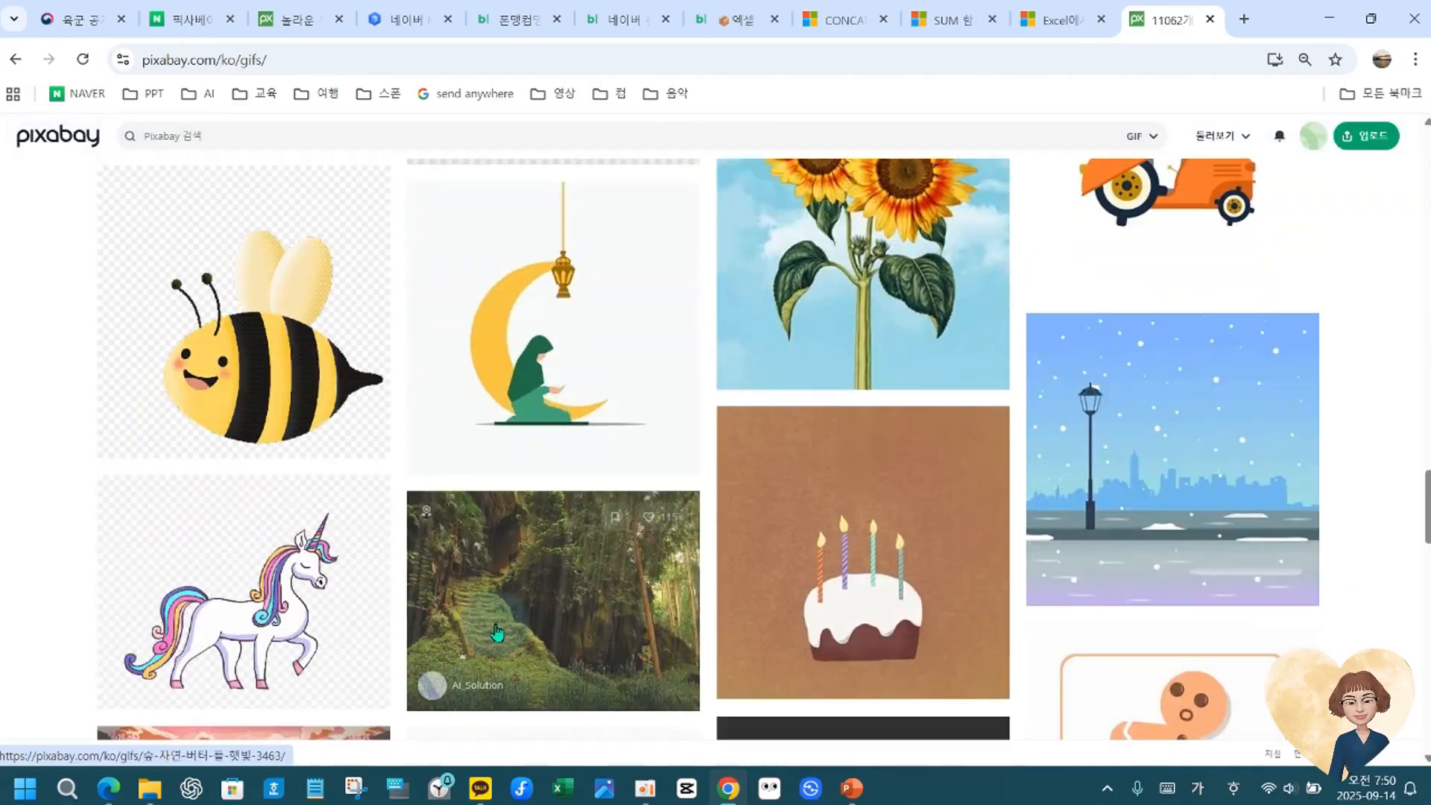
scroll(496, 634, down, 15)
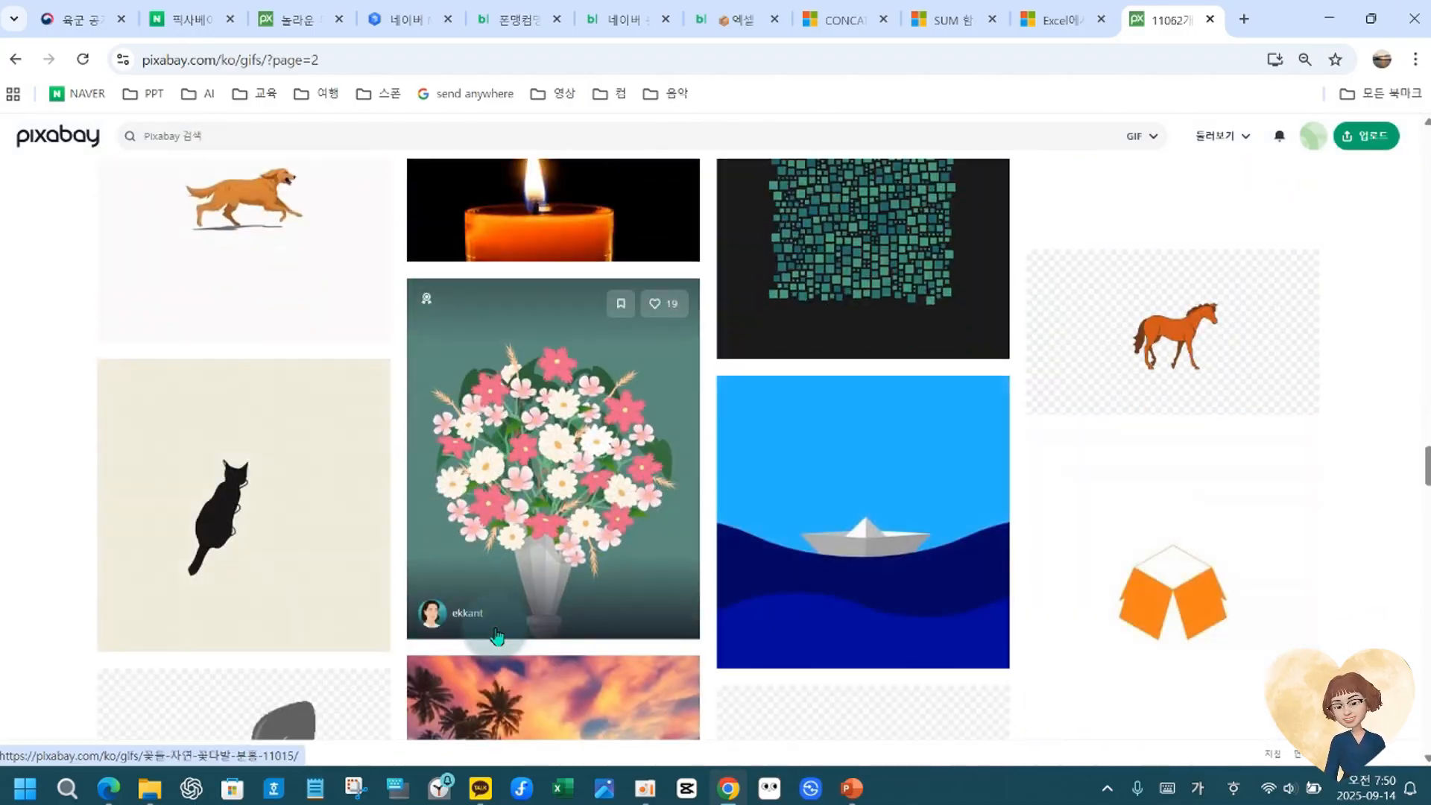
scroll(497, 638, down, 10)
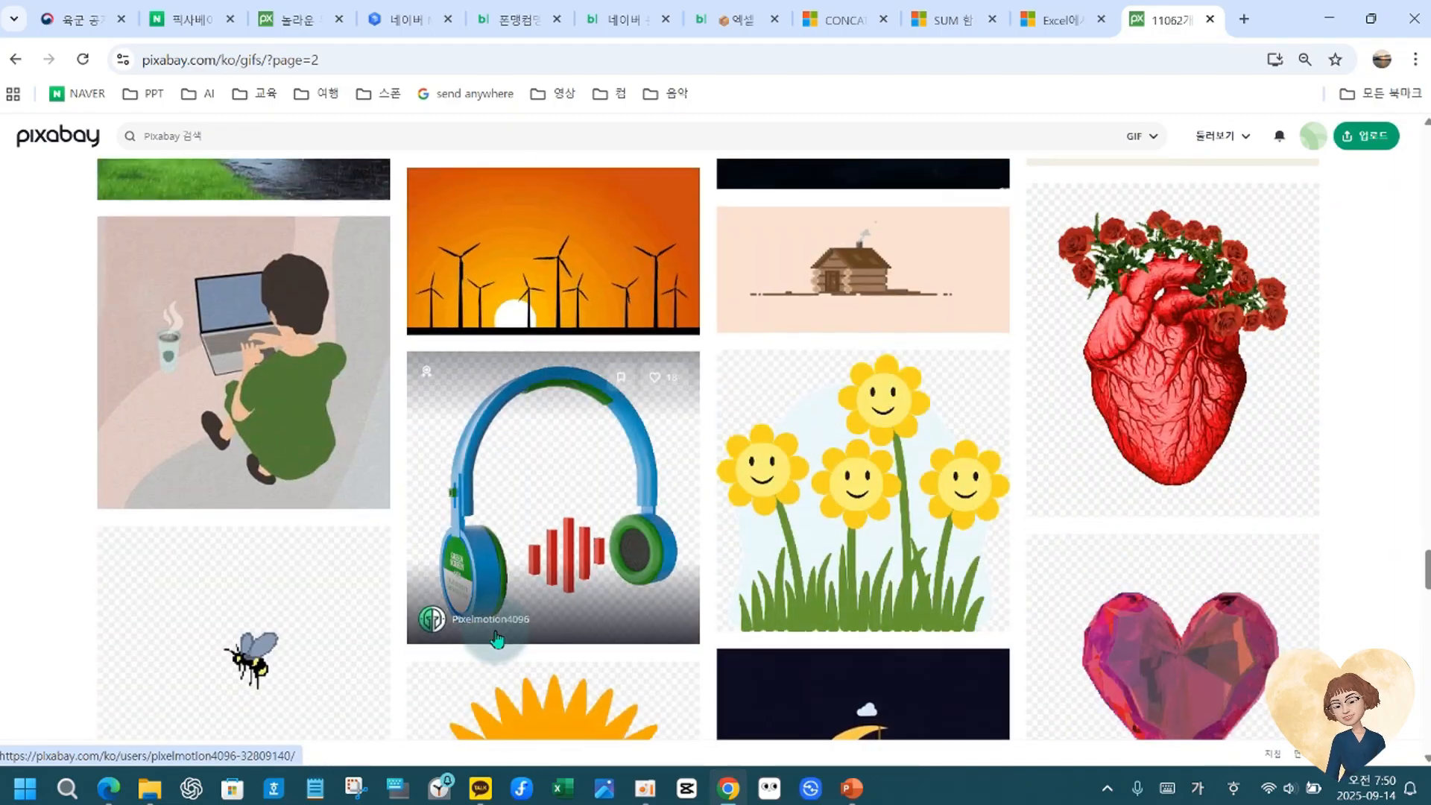
scroll(497, 639, down, 15)
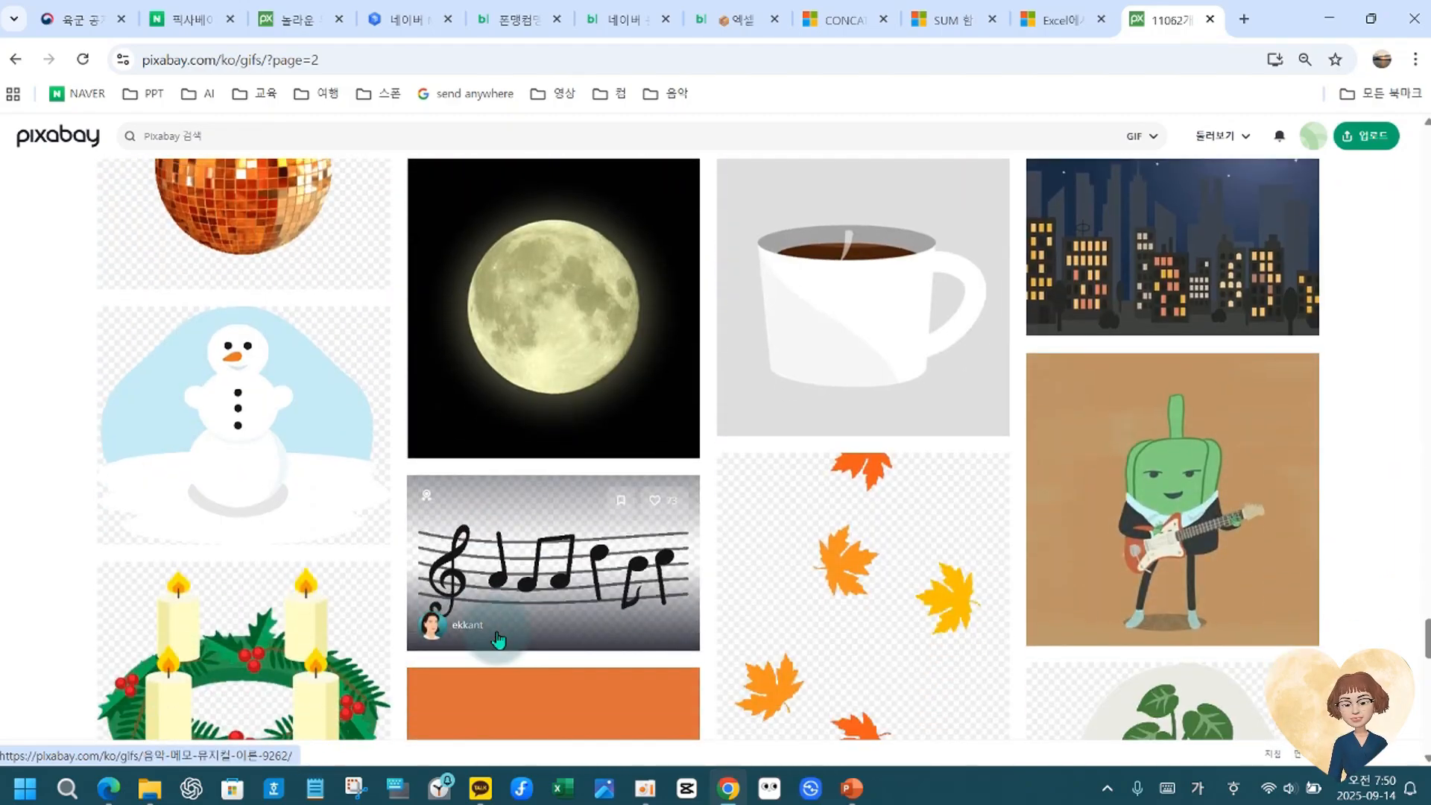
scroll(498, 639, down, 15)
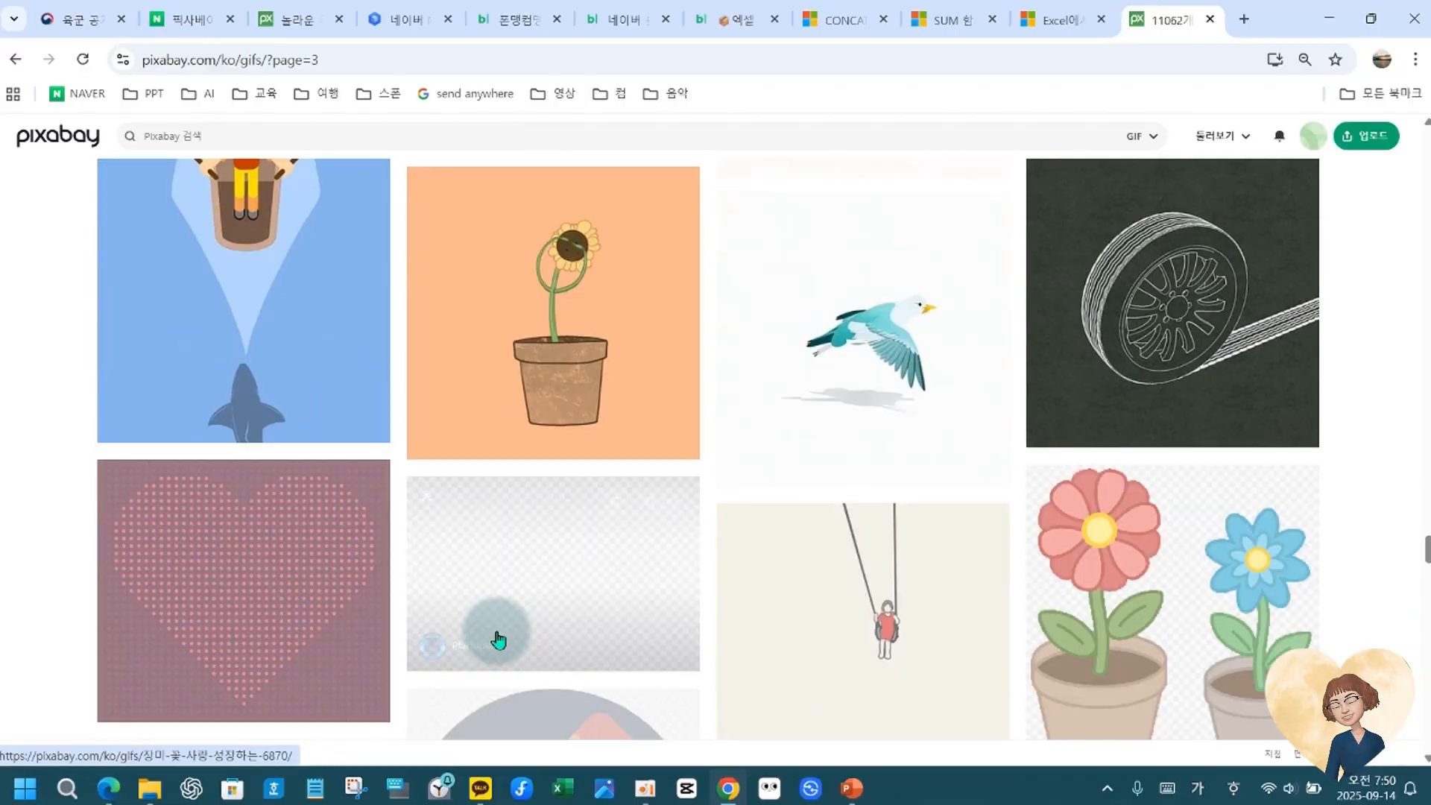
scroll(498, 639, down, 15)
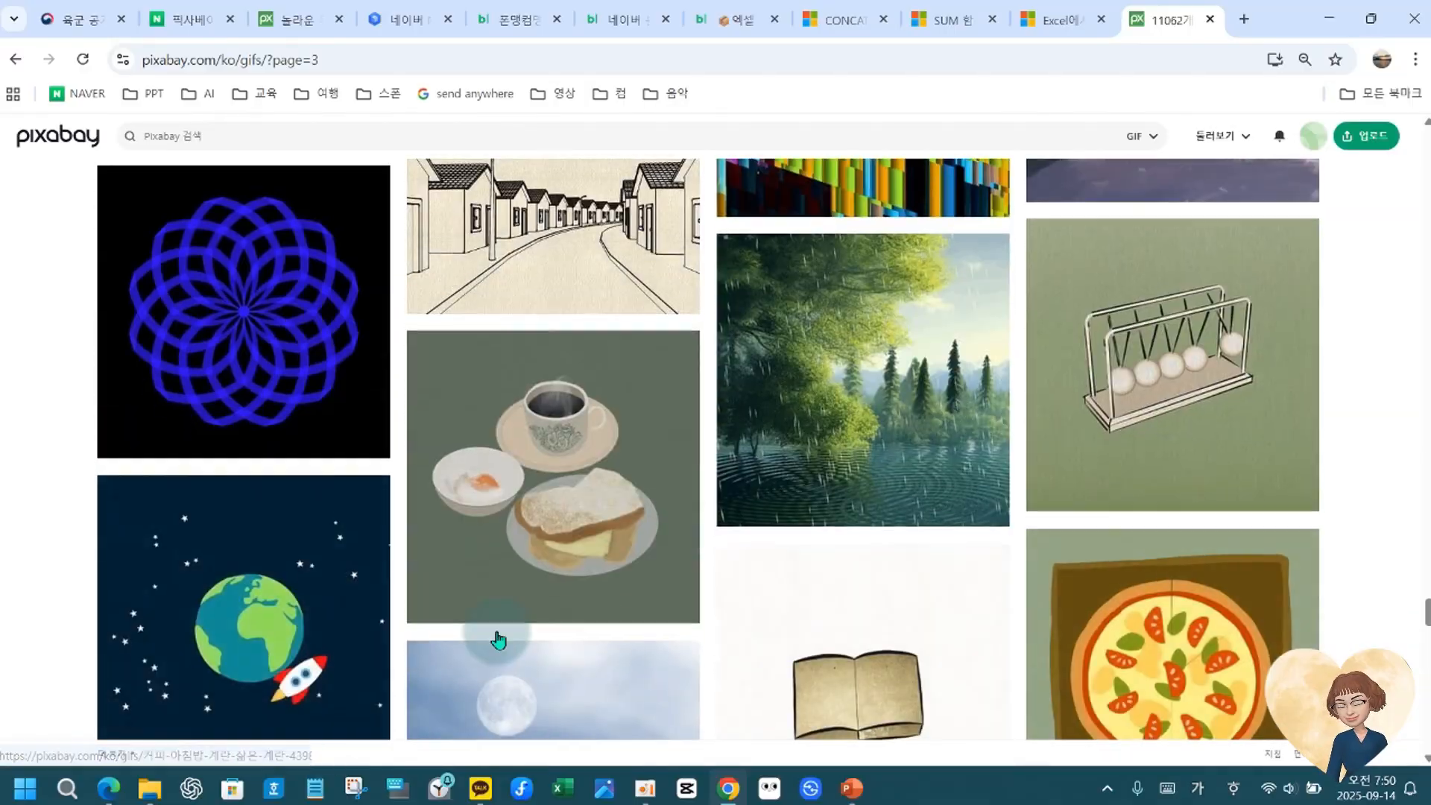
scroll(501, 638, down, 3)
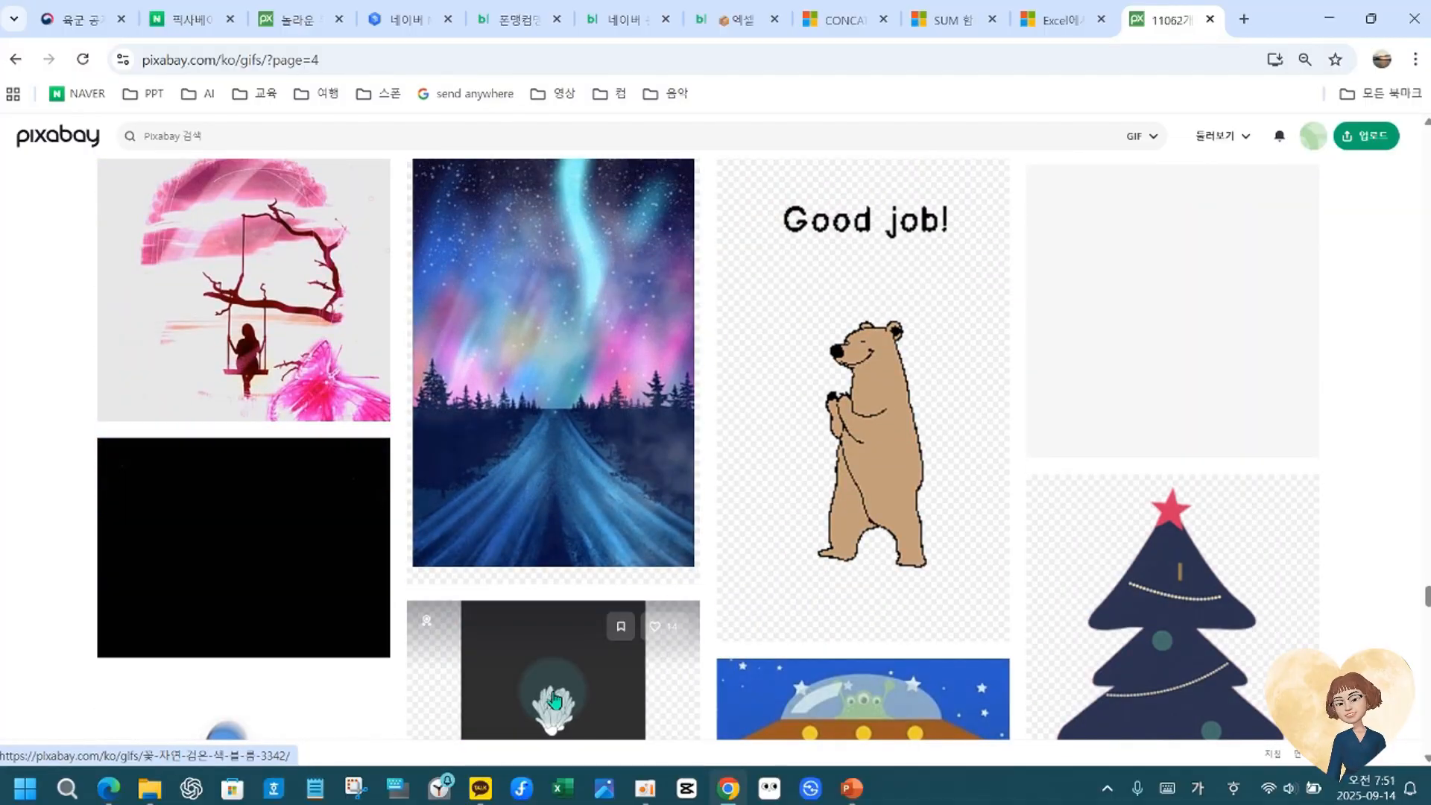
Look through pages 4 and 5 of the free GIF gallery for more animated images.
scroll(553, 700, down, 7)
scroll(550, 699, down, 12)
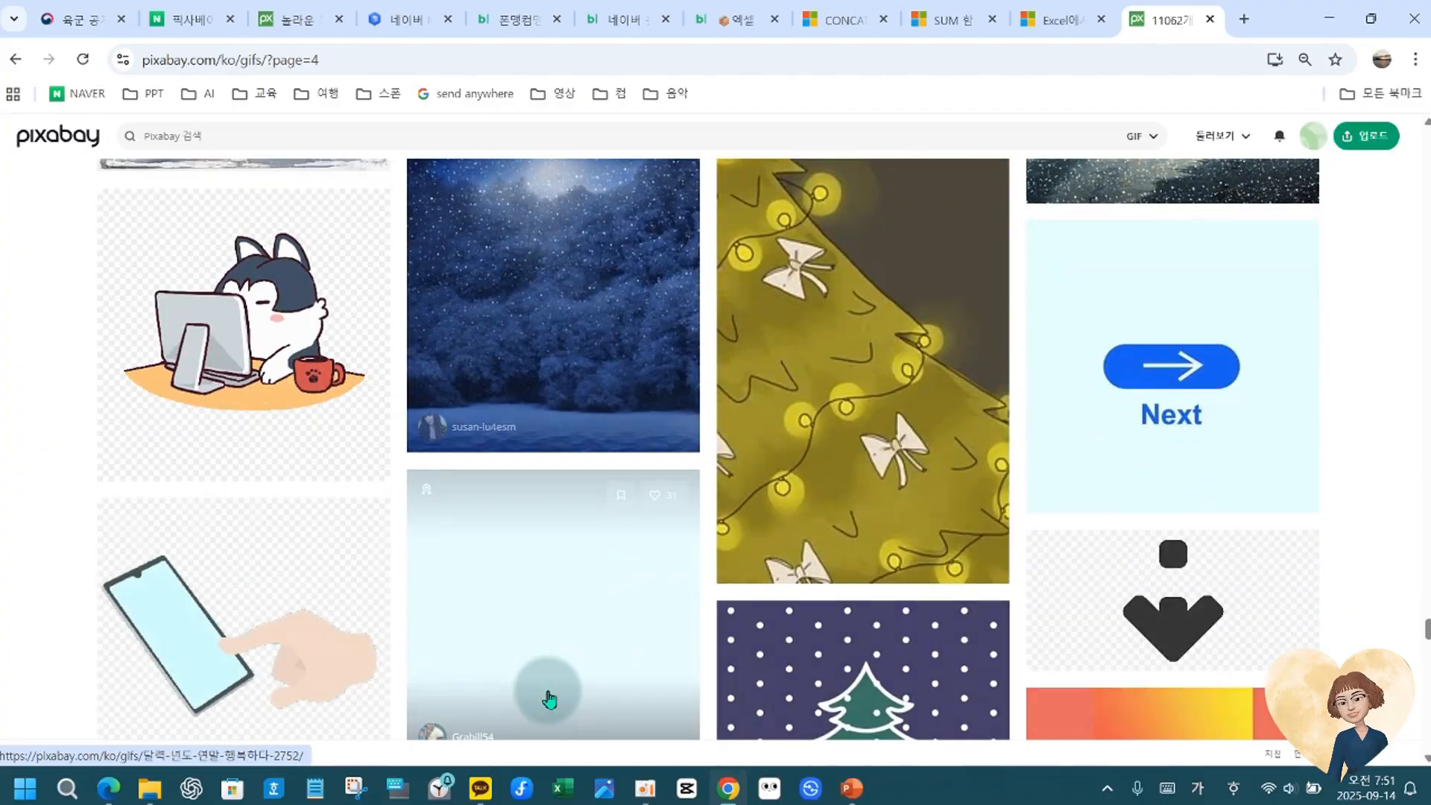
scroll(550, 699, down, 8)
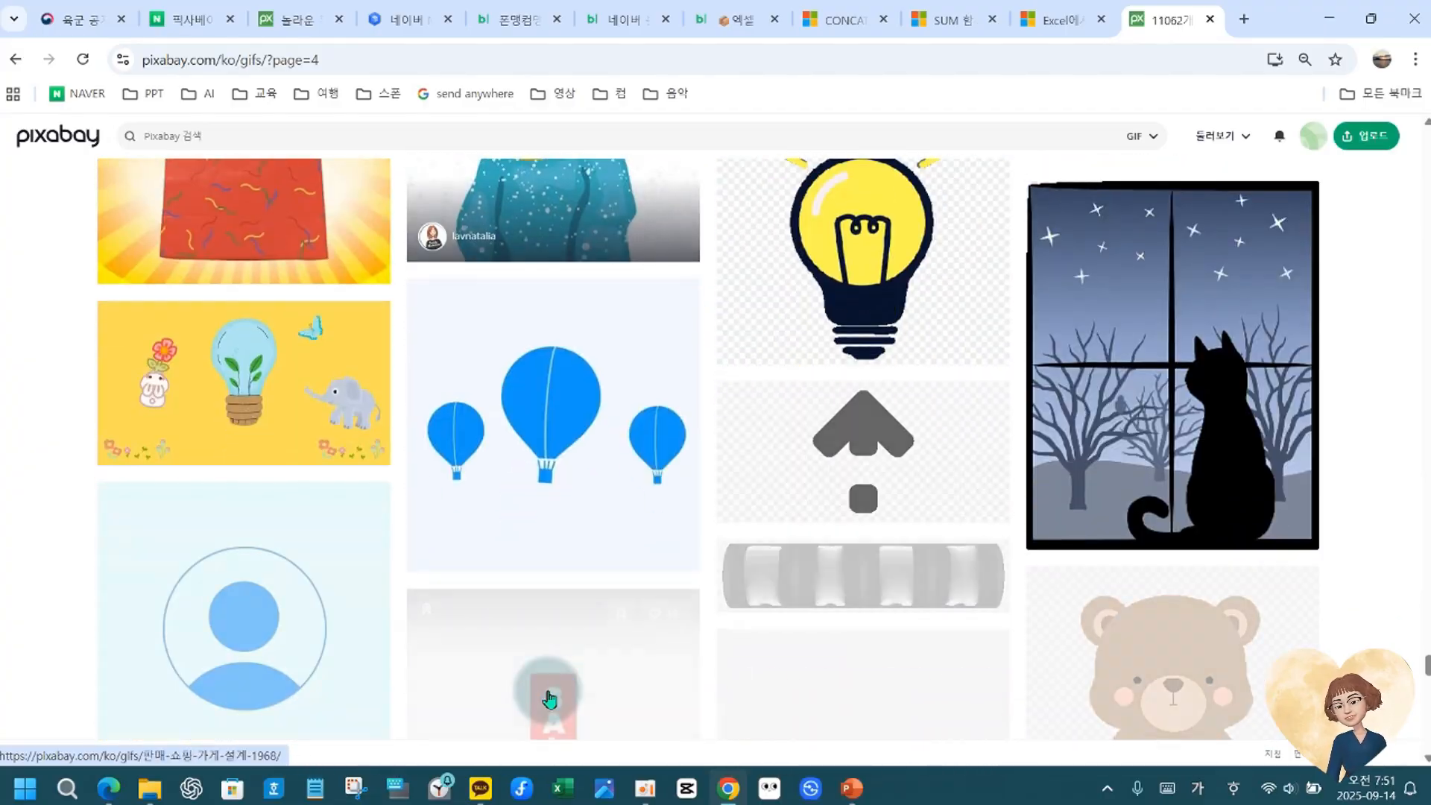
scroll(549, 699, down, 5)
scroll(550, 699, down, 15)
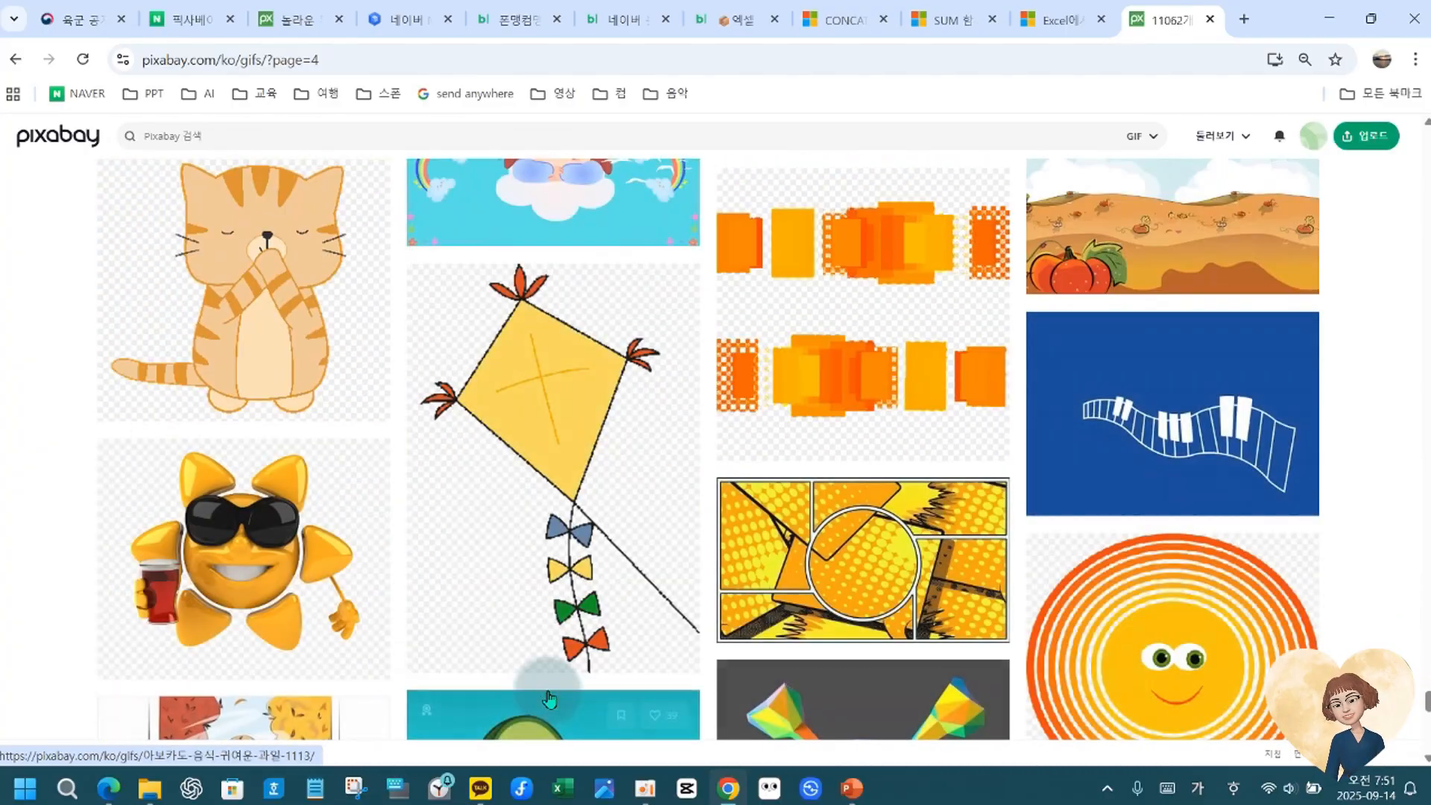
scroll(549, 699, down, 6)
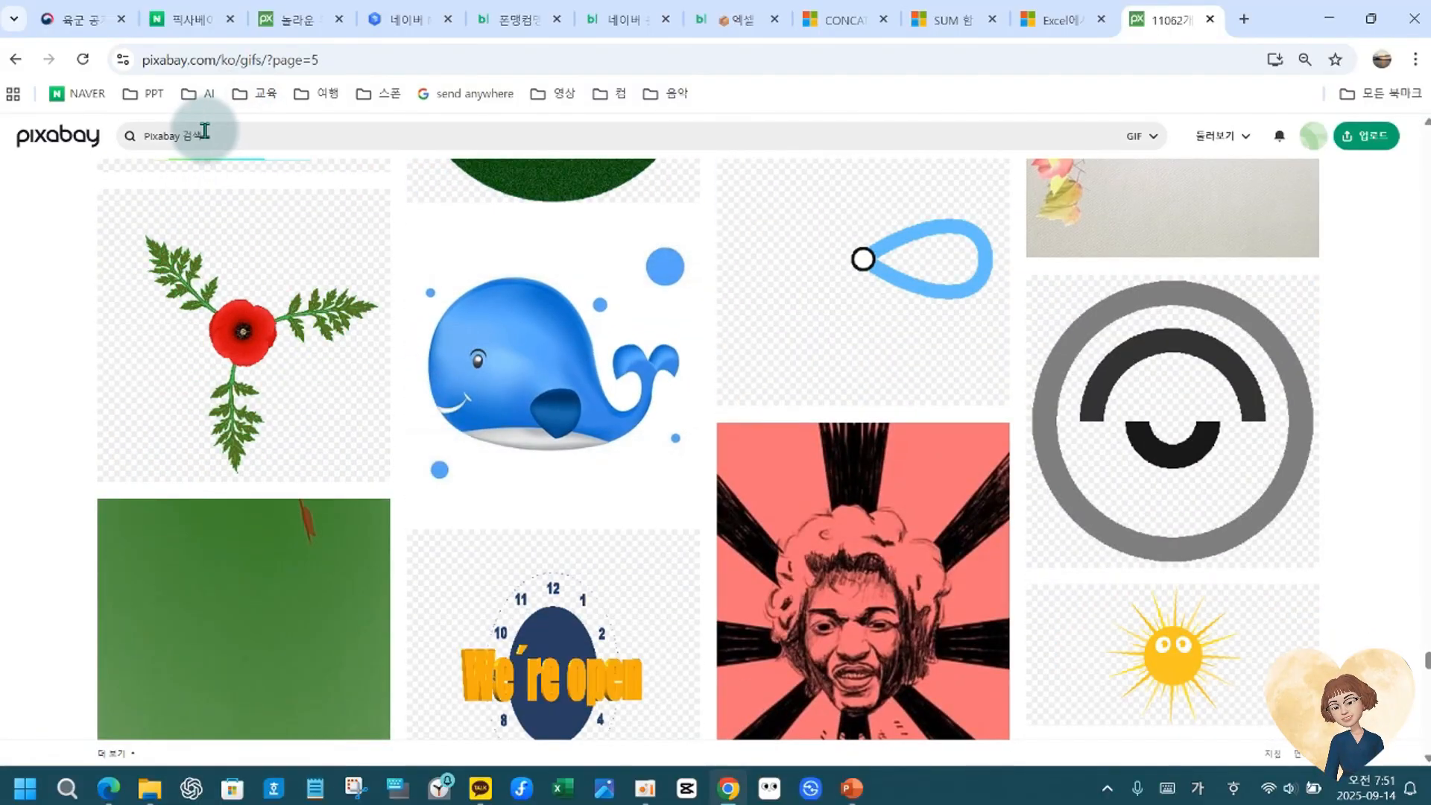
Search Pixabay's GIFs for 별 and open the black night-sky GIF with twinkling yellow stars.
click(205, 137)
text(ㅂ)
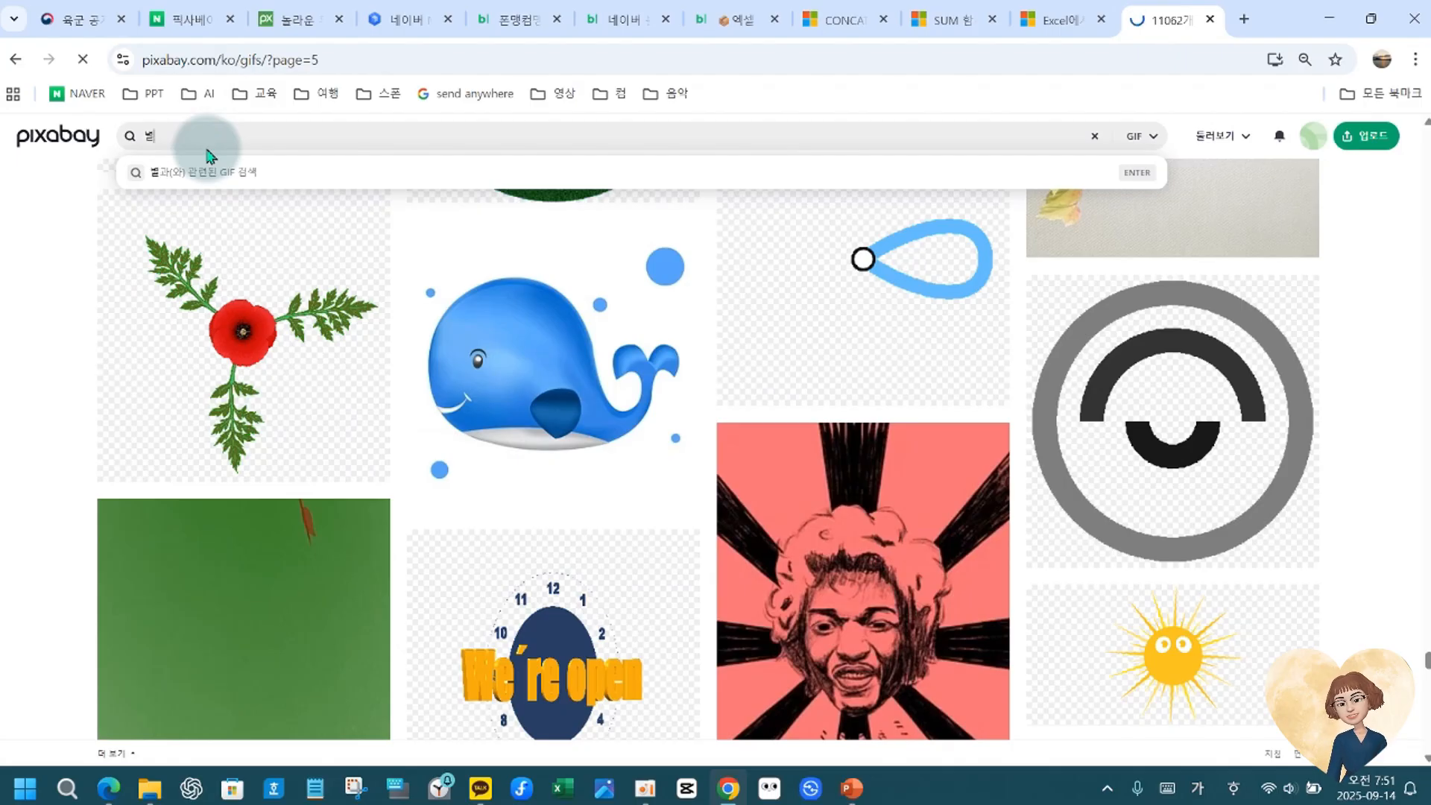
text(ㅕㄹ)
key(Return)
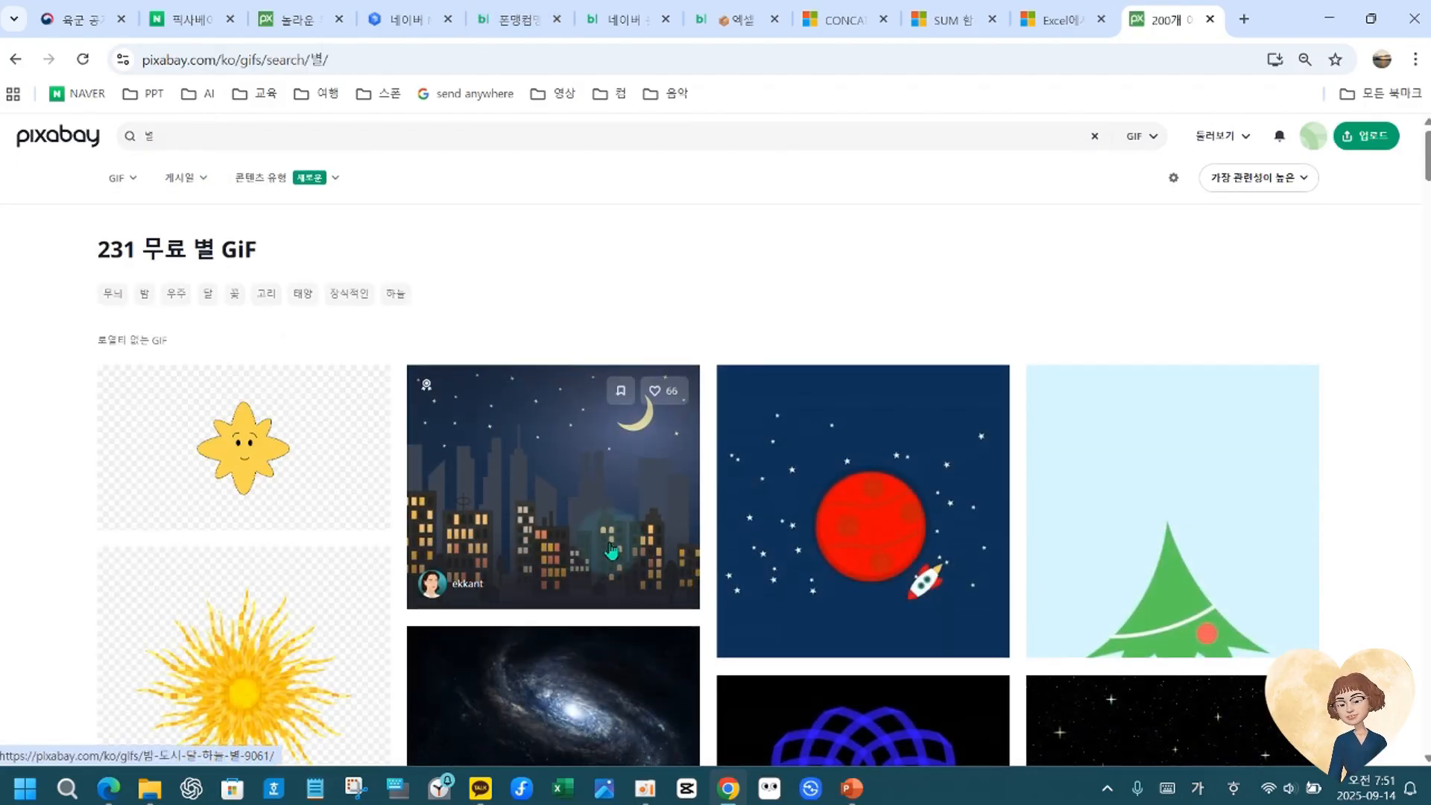
scroll(611, 550, down, 5)
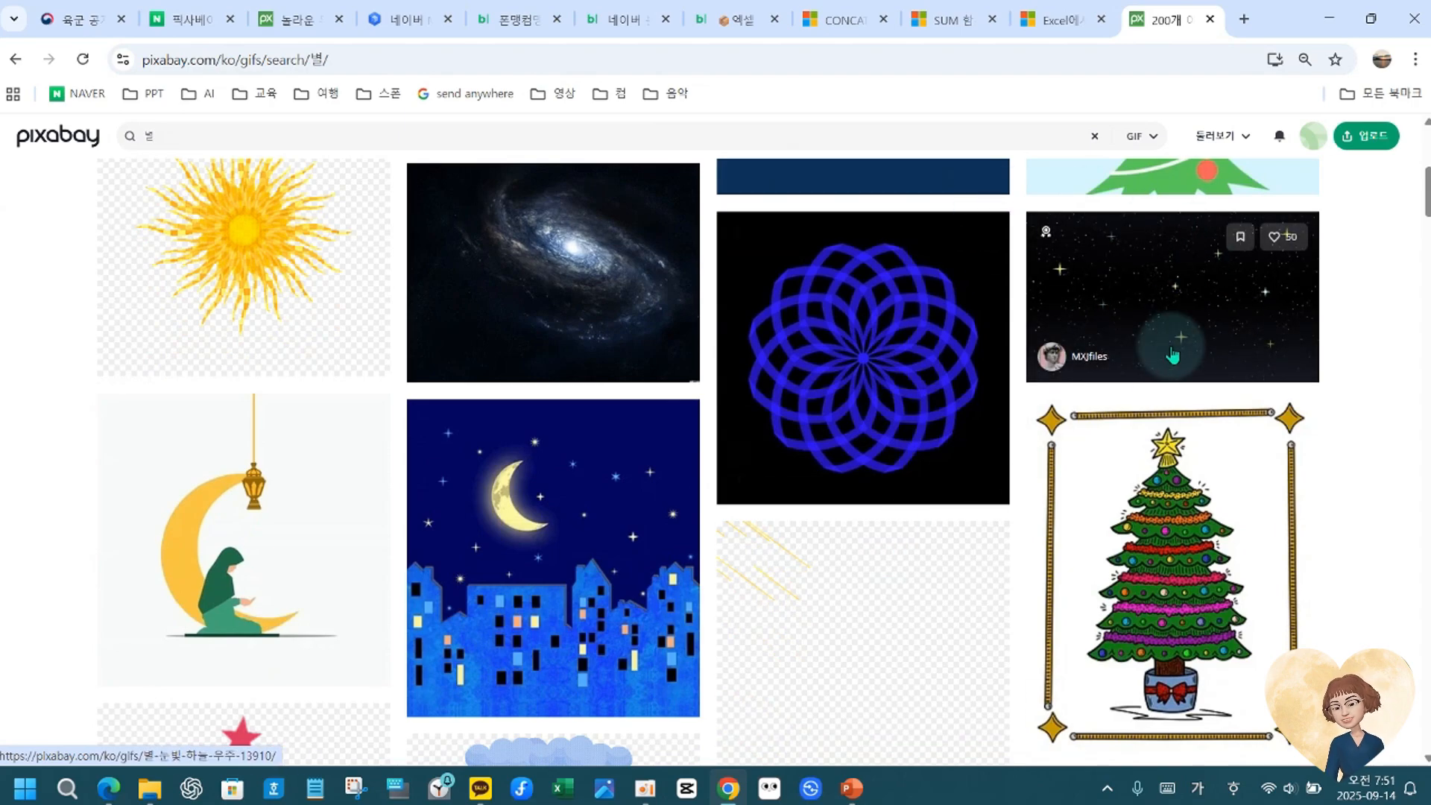
scroll(1172, 355, up, 5)
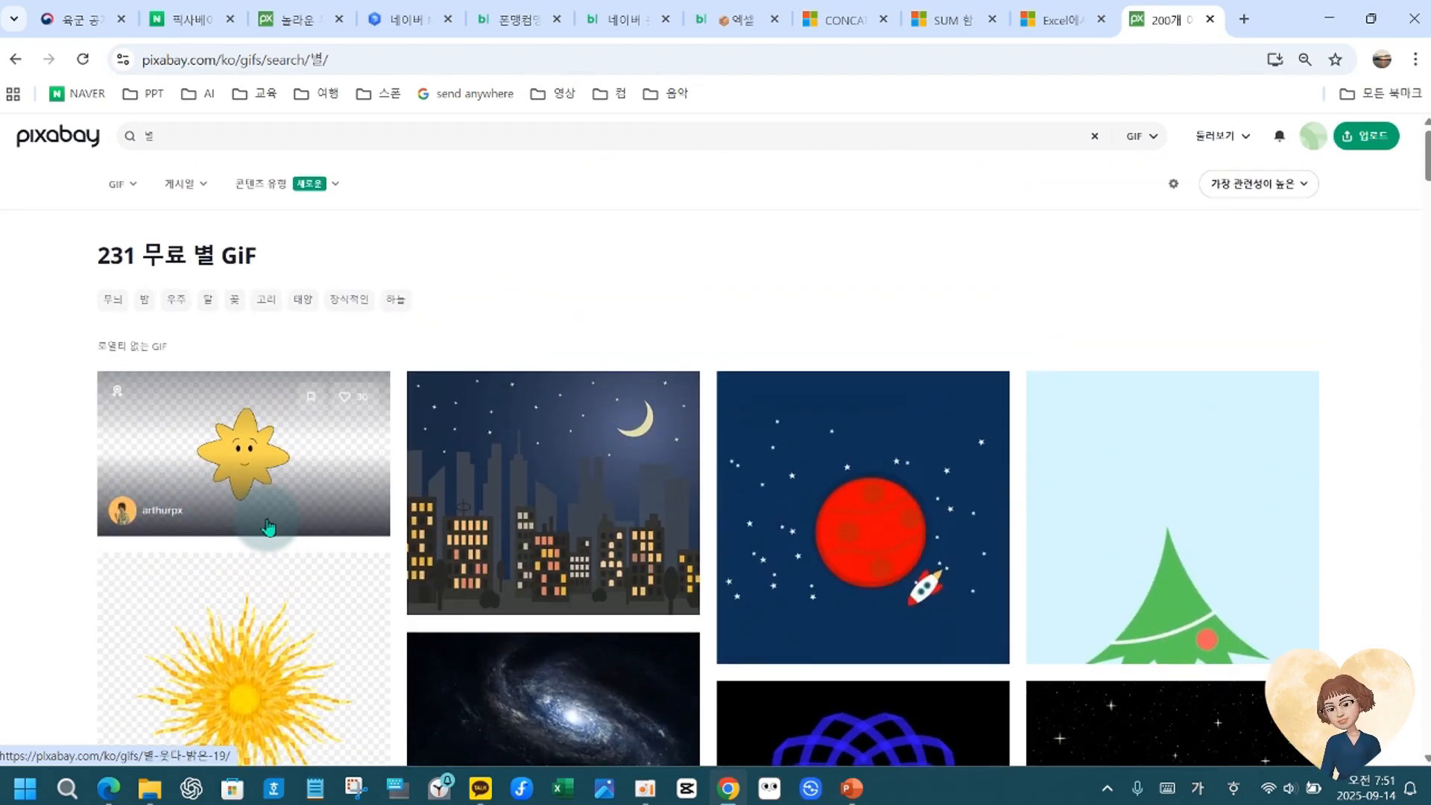
scroll(939, 663, down, 3)
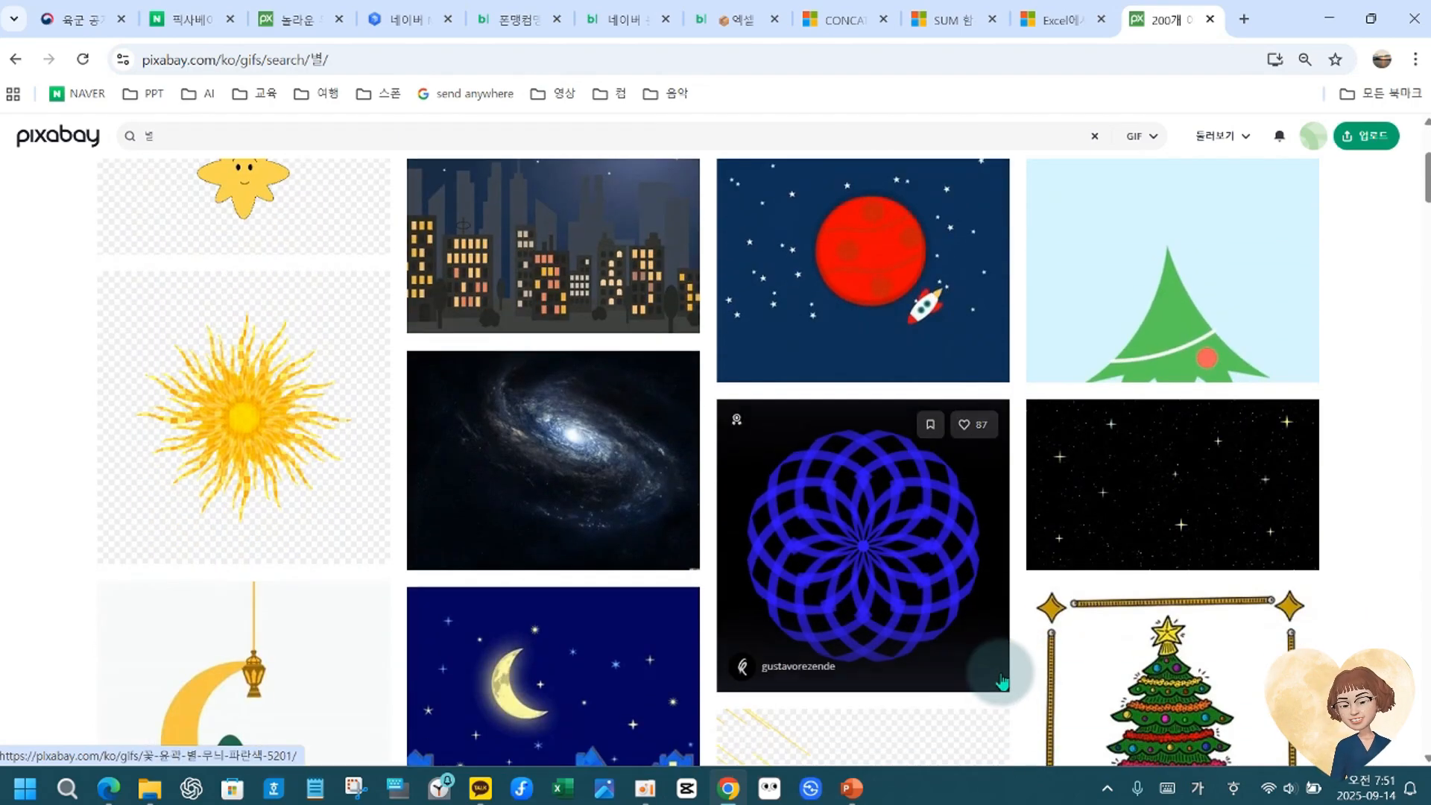
click(1176, 492)
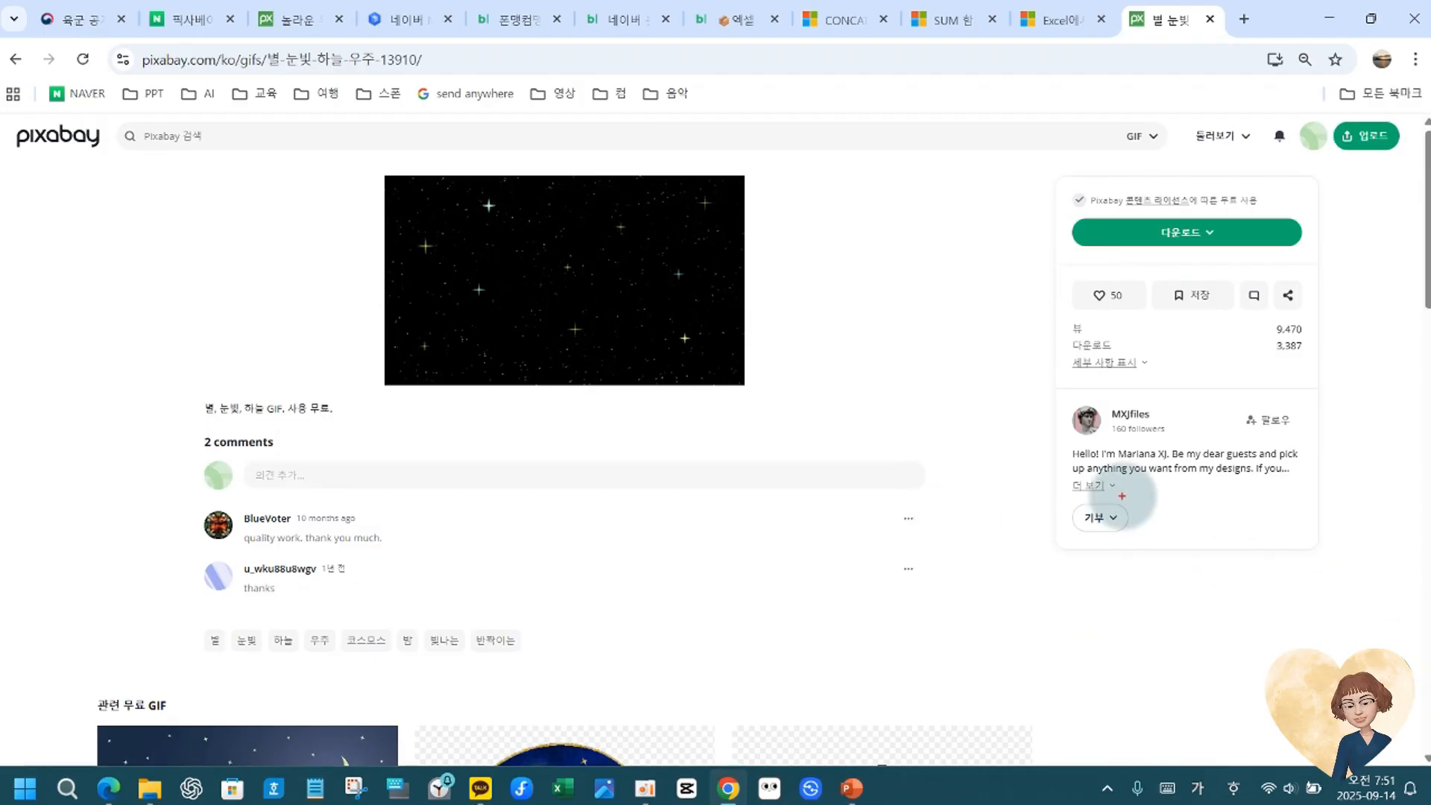
Download the starry-sky GIF at 1920 × 1117 and dismiss the thank-you message.
mouse_move(1055, 387)
mouse_down()
mouse_move(1146, 483)
mouse_move(1335, 572)
mouse_move(1339, 558)
mouse_up()
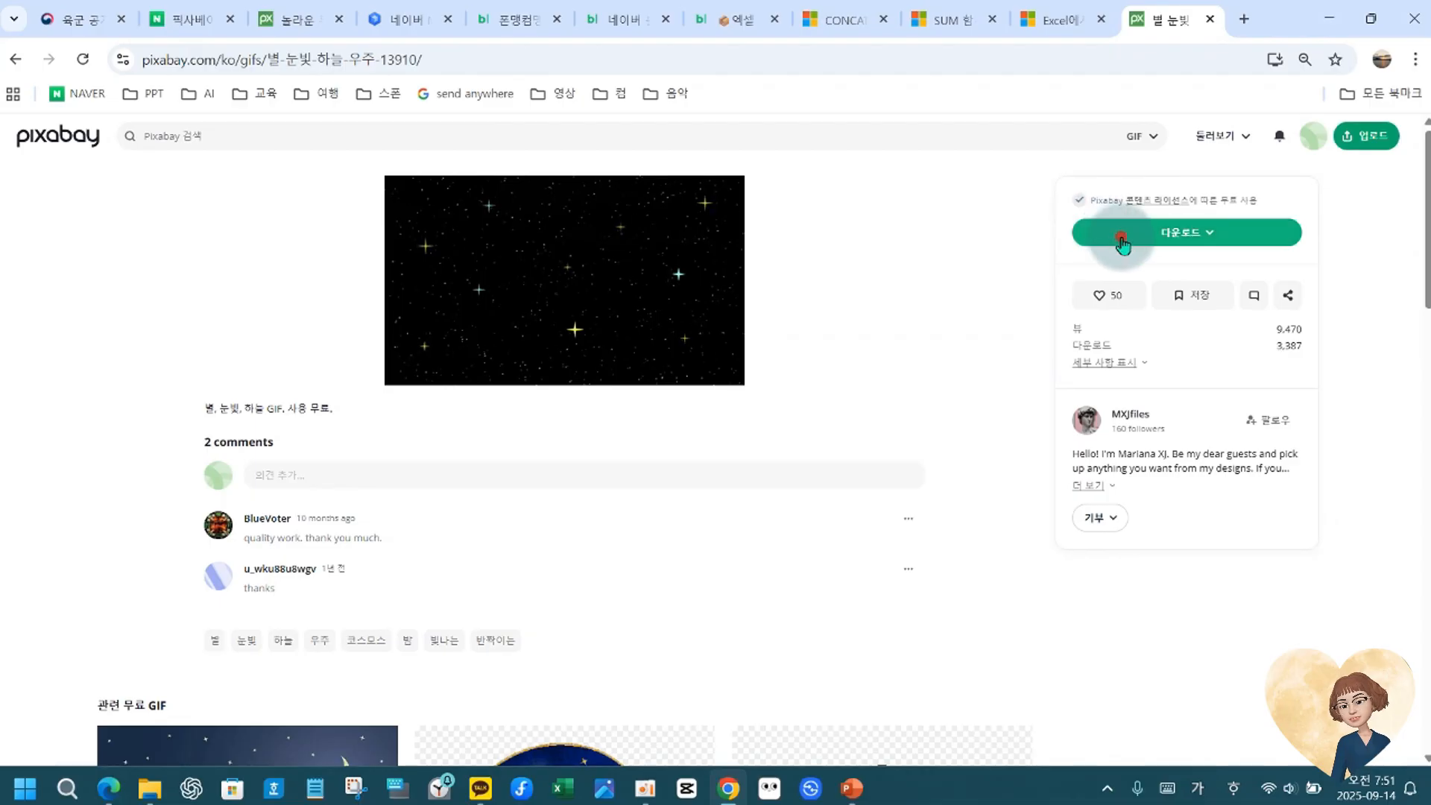
click(1087, 236)
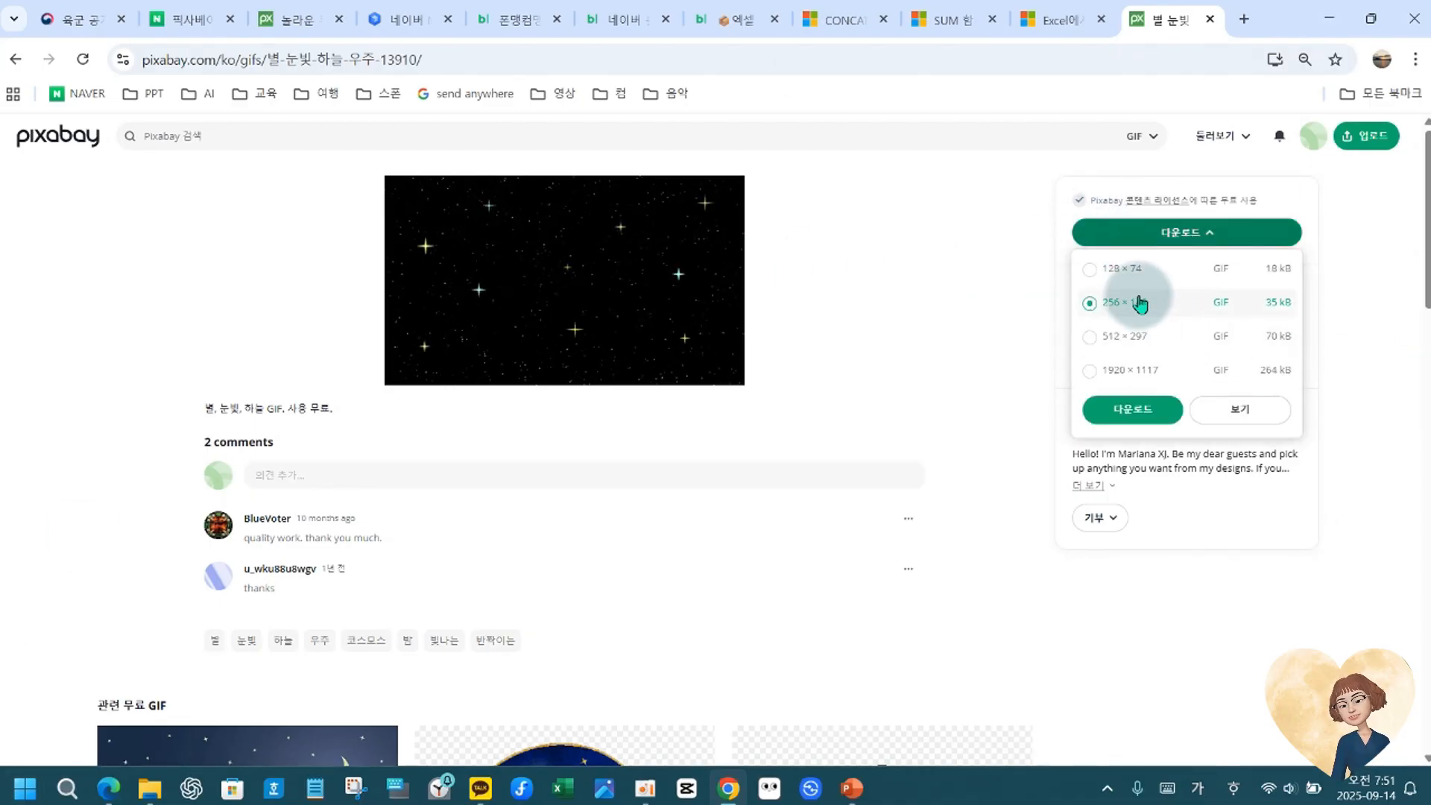
click(1140, 370)
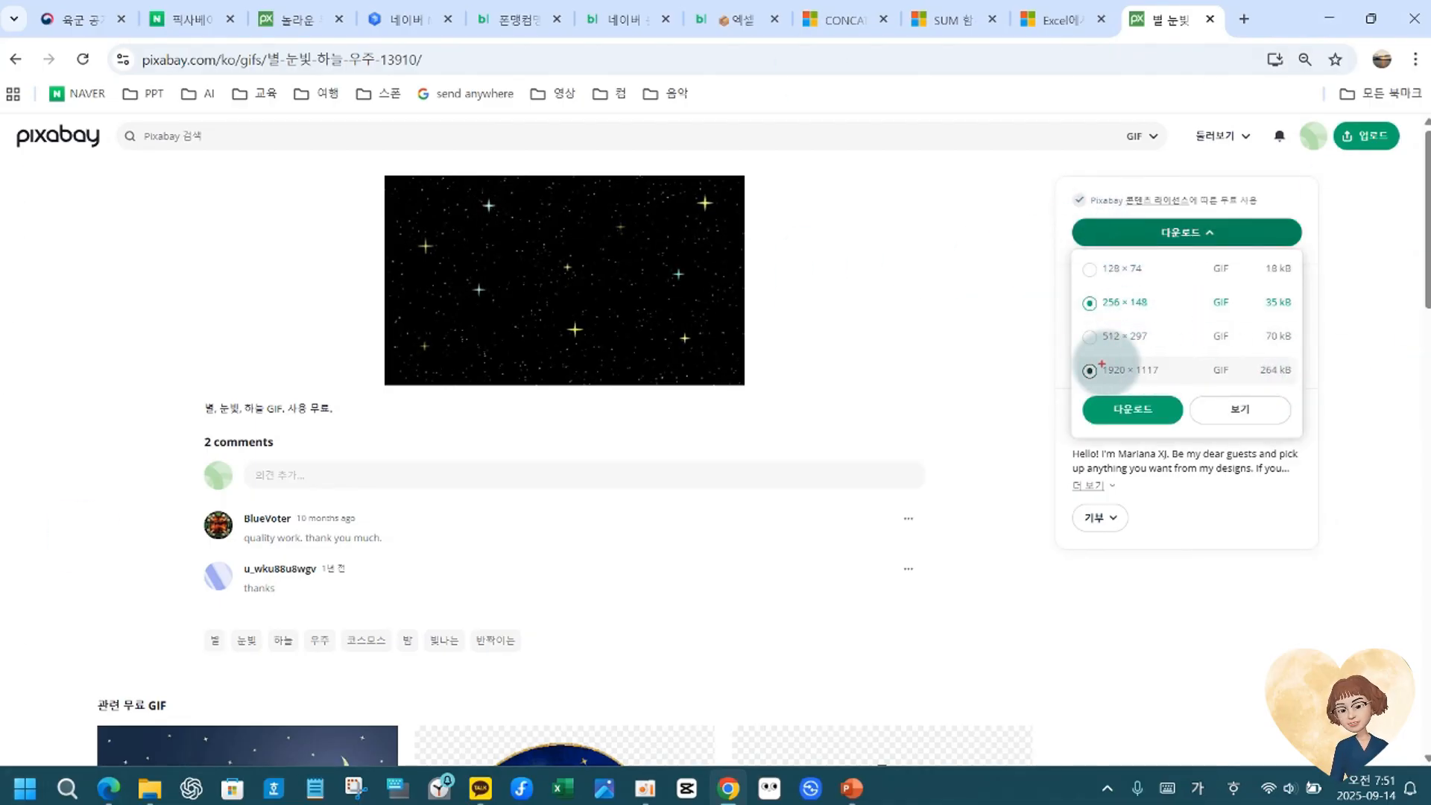
mouse_move(1071, 362)
mouse_down()
mouse_move(1198, 393)
mouse_move(1326, 399)
mouse_up()
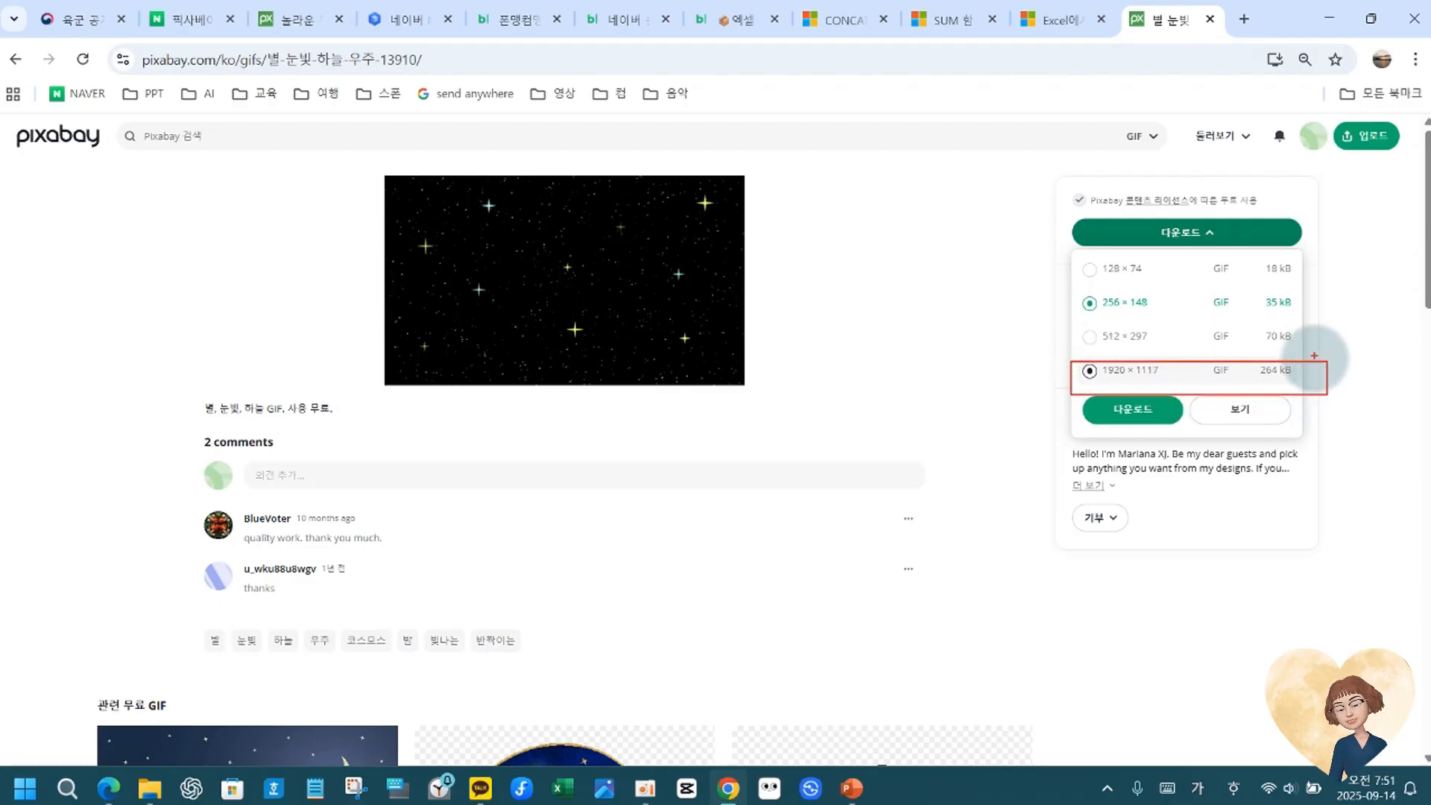
mouse_move(1313, 347)
mouse_down()
mouse_move(1320, 371)
mouse_move(1356, 332)
mouse_up()
mouse_move(1068, 260)
mouse_down()
mouse_move(1223, 287)
mouse_move(1324, 287)
mouse_move(1295, 276)
mouse_move(1325, 253)
mouse_up()
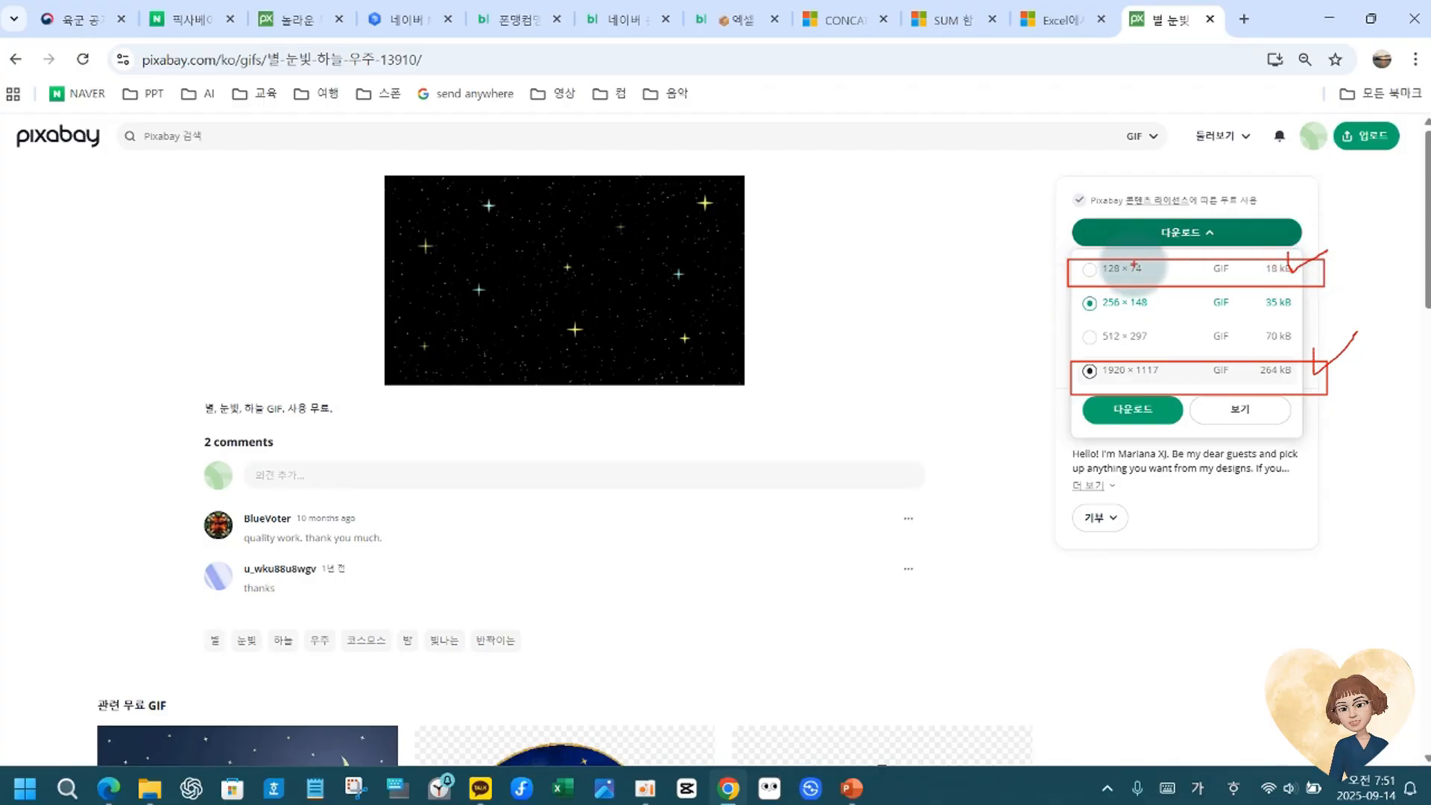
key(Escape)
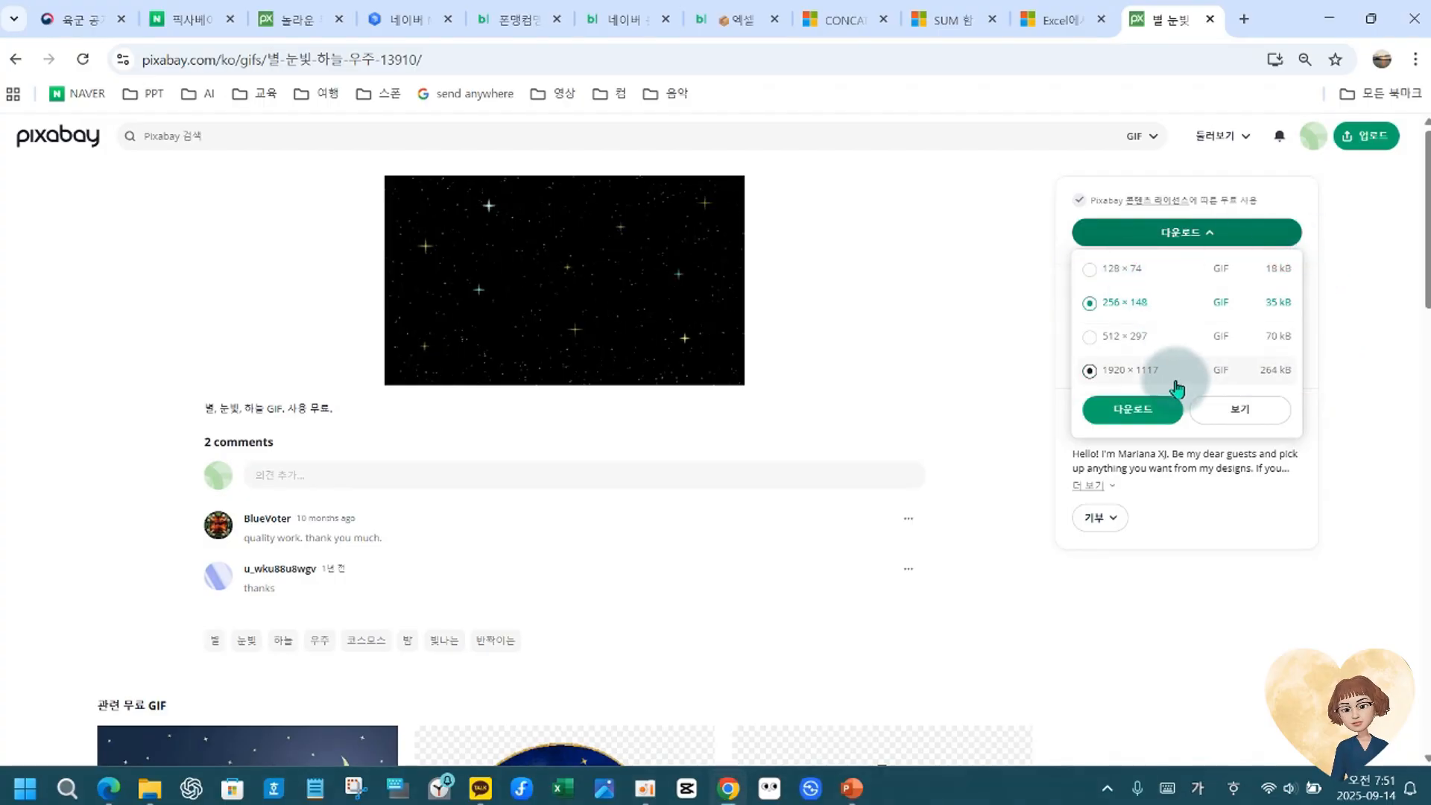
click(1089, 370)
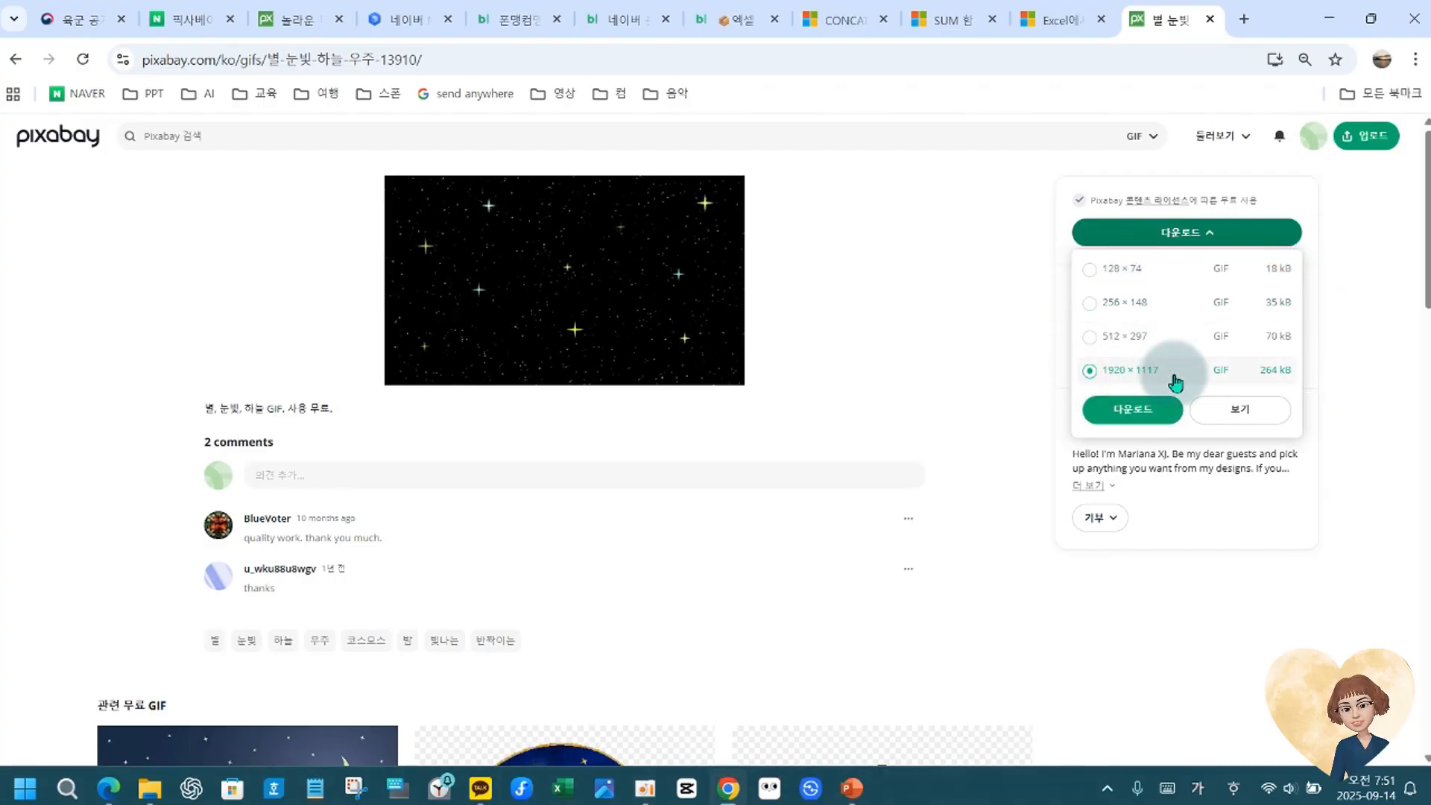
click(1143, 418)
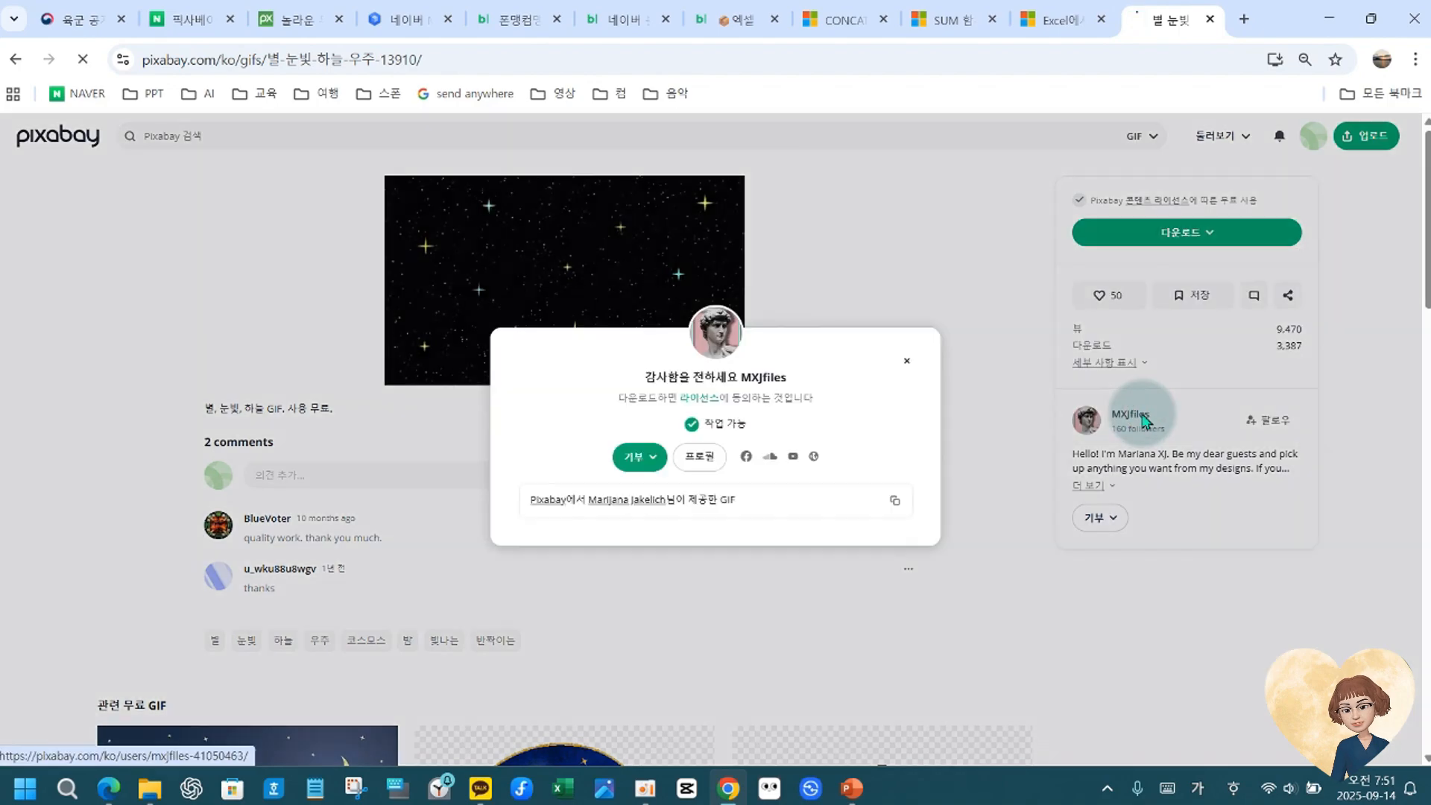
click(898, 513)
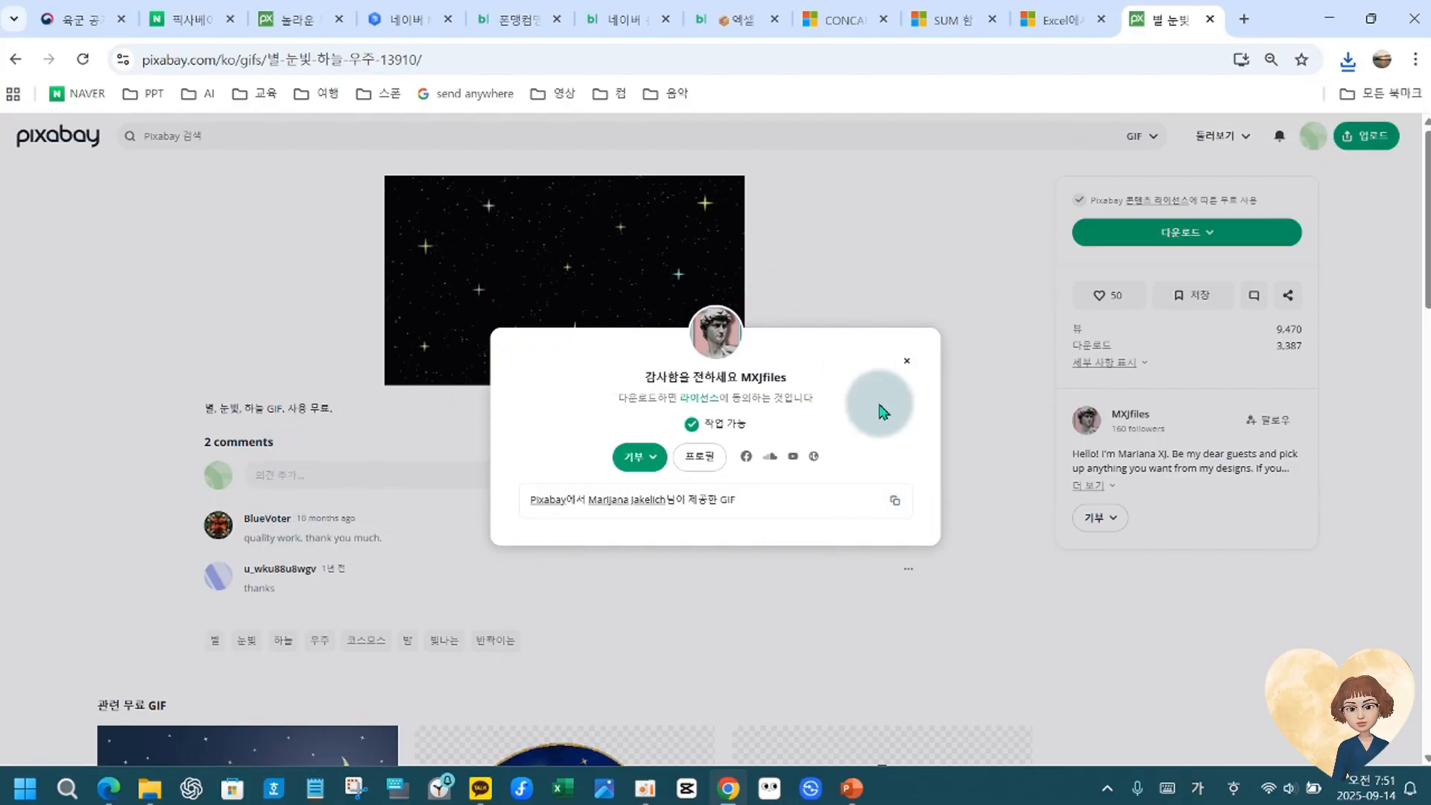
click(913, 364)
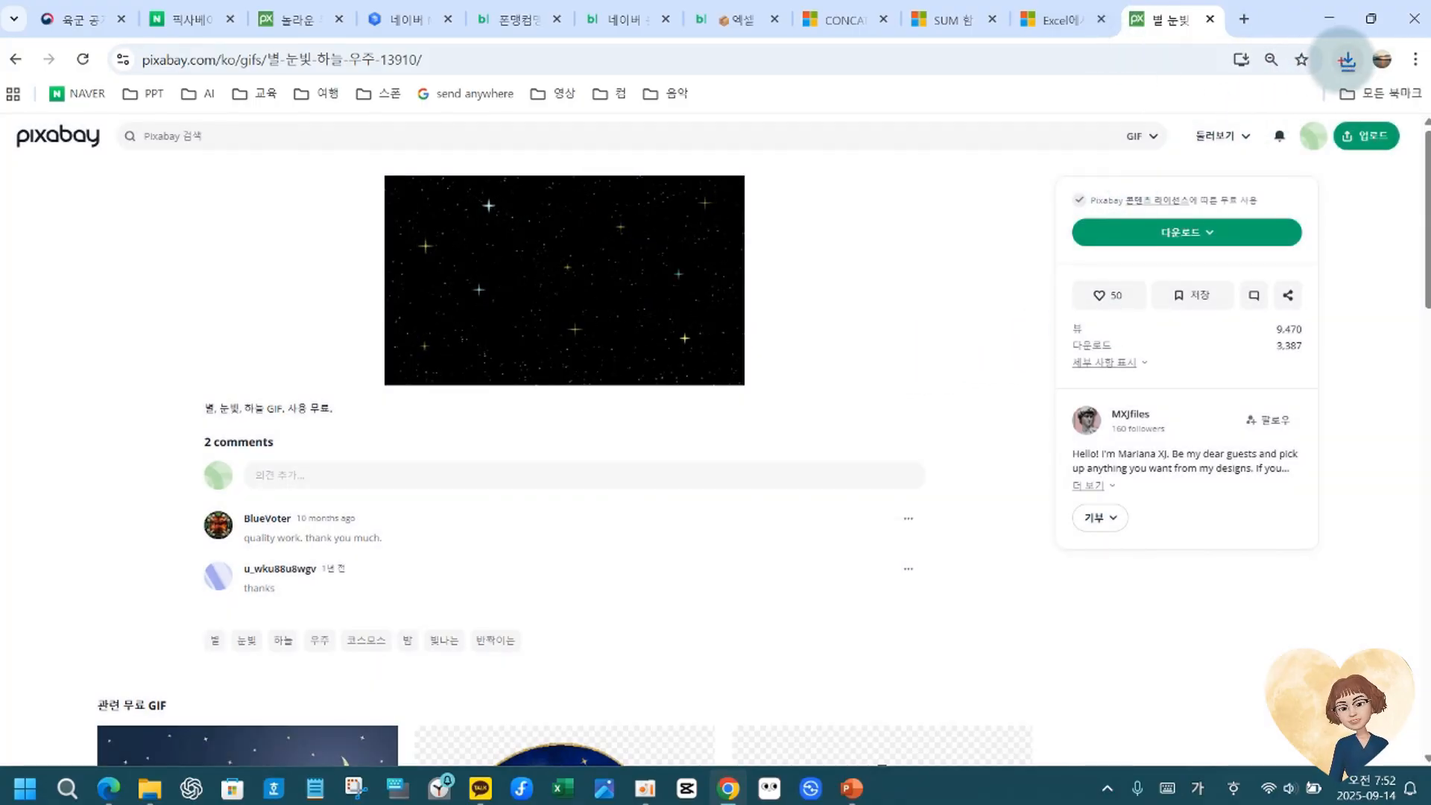
Check the browser's recent downloads for the star GIF and close the list.
drag(1336, 45, 1359, 83)
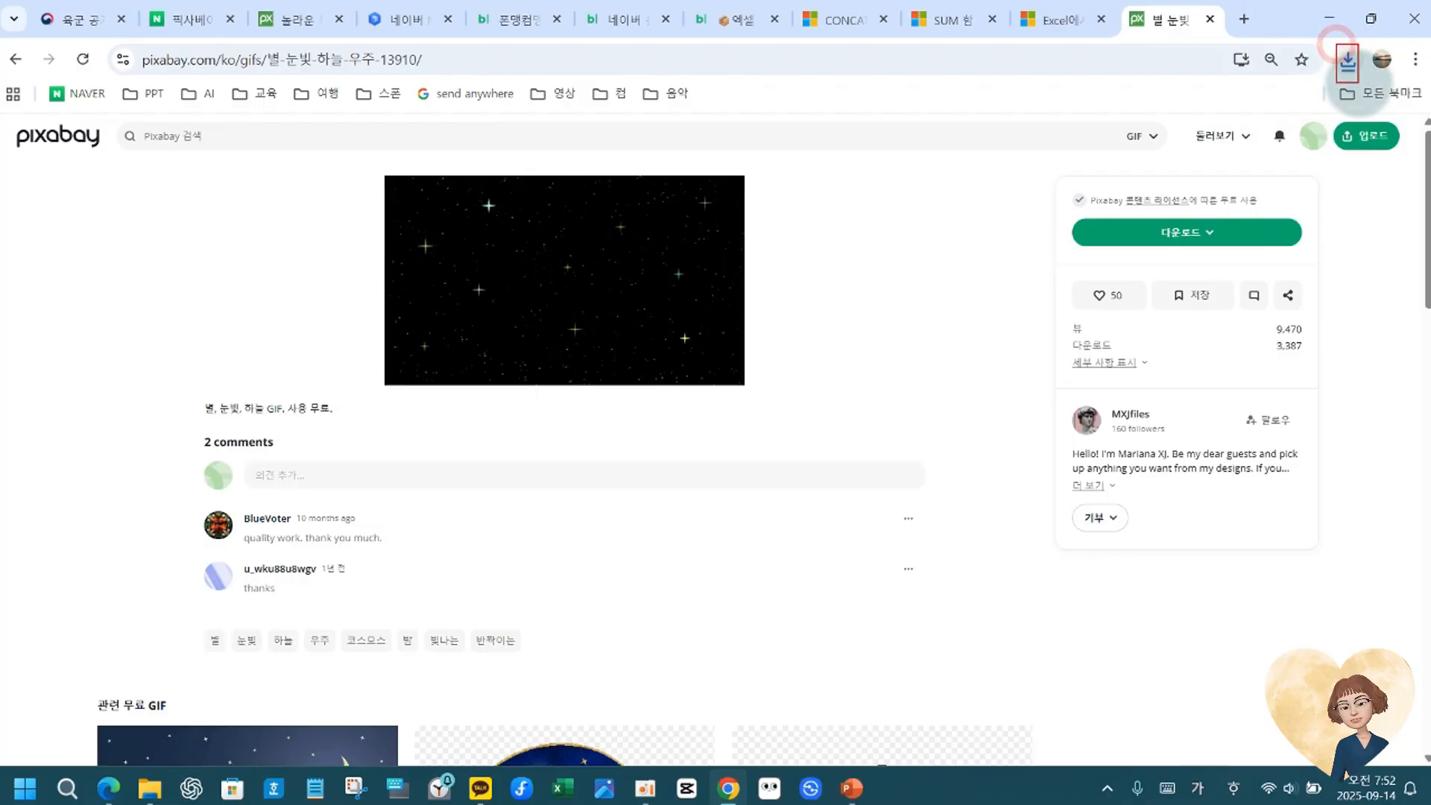
click(1350, 64)
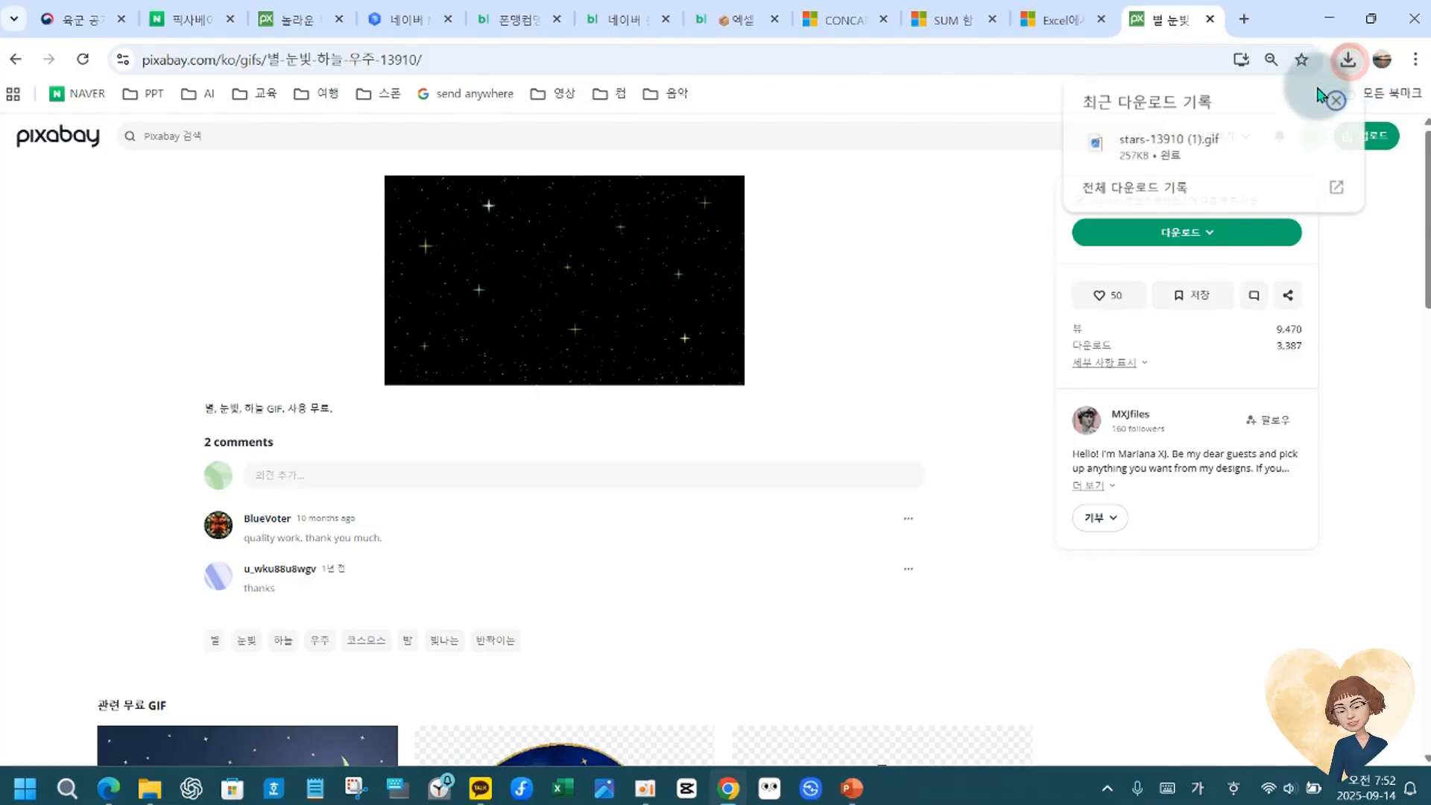
click(915, 269)
Switch to the search-bar presentation in PowerPoint and start inserting a picture from this device.
mouse_move(726, 798)
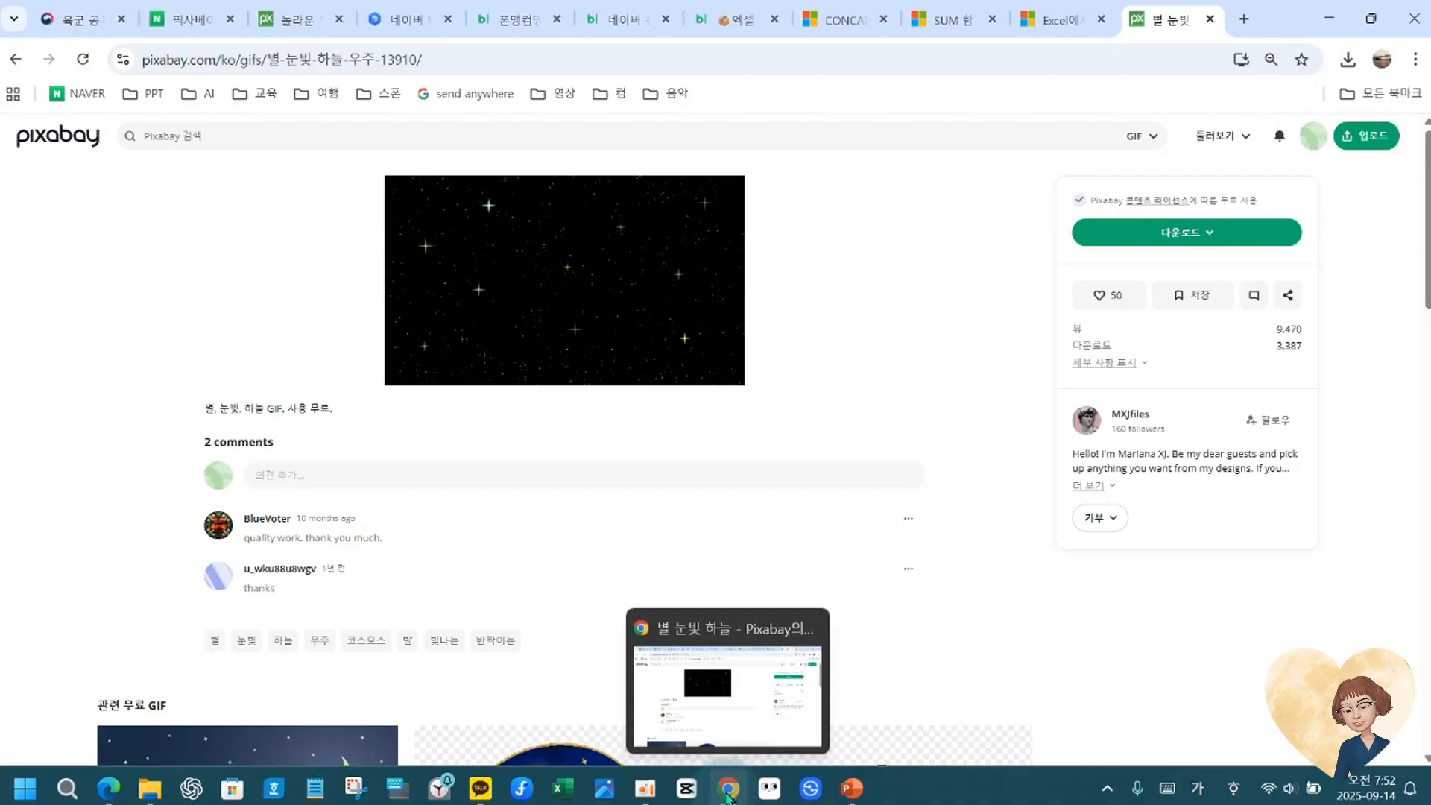
mouse_move(852, 790)
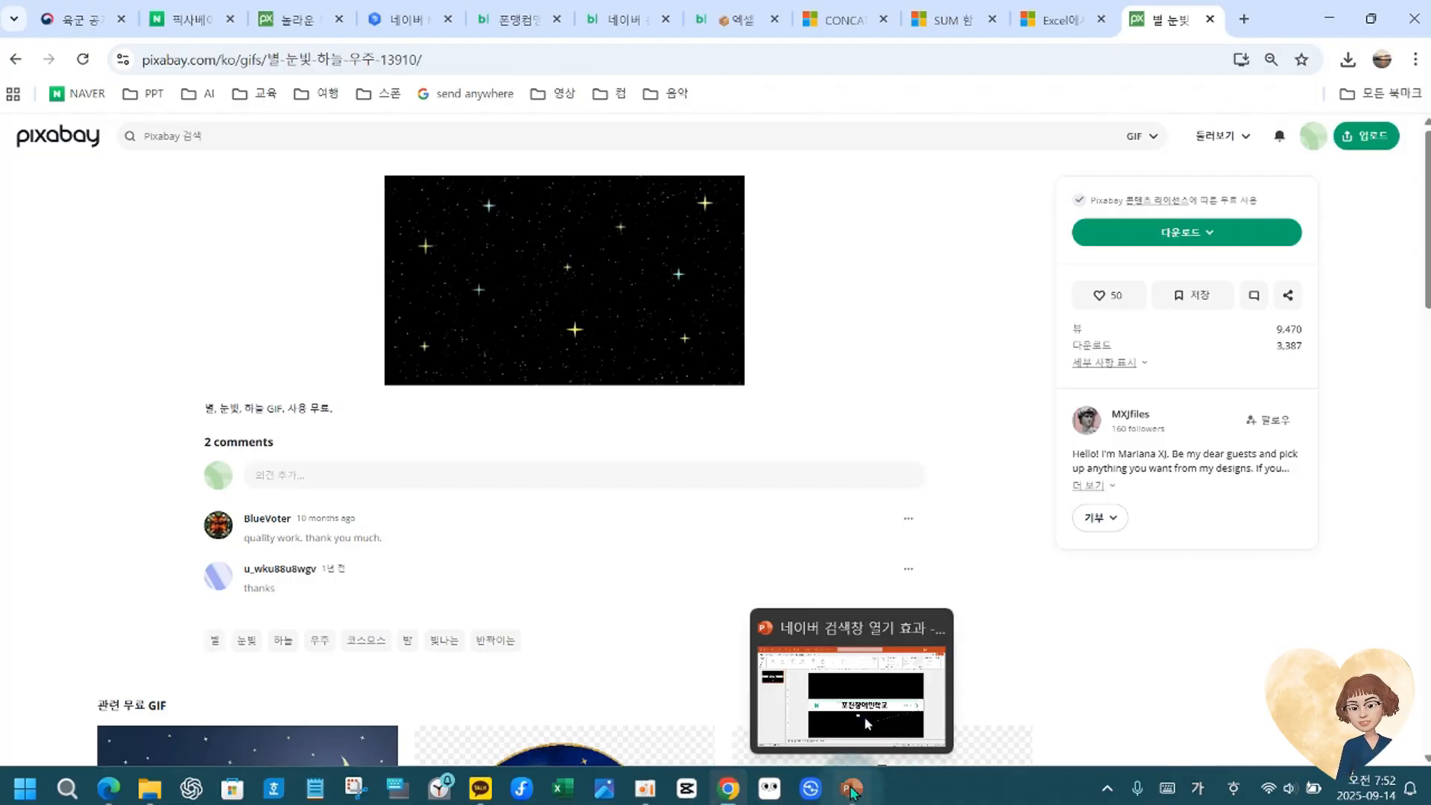
click(852, 790)
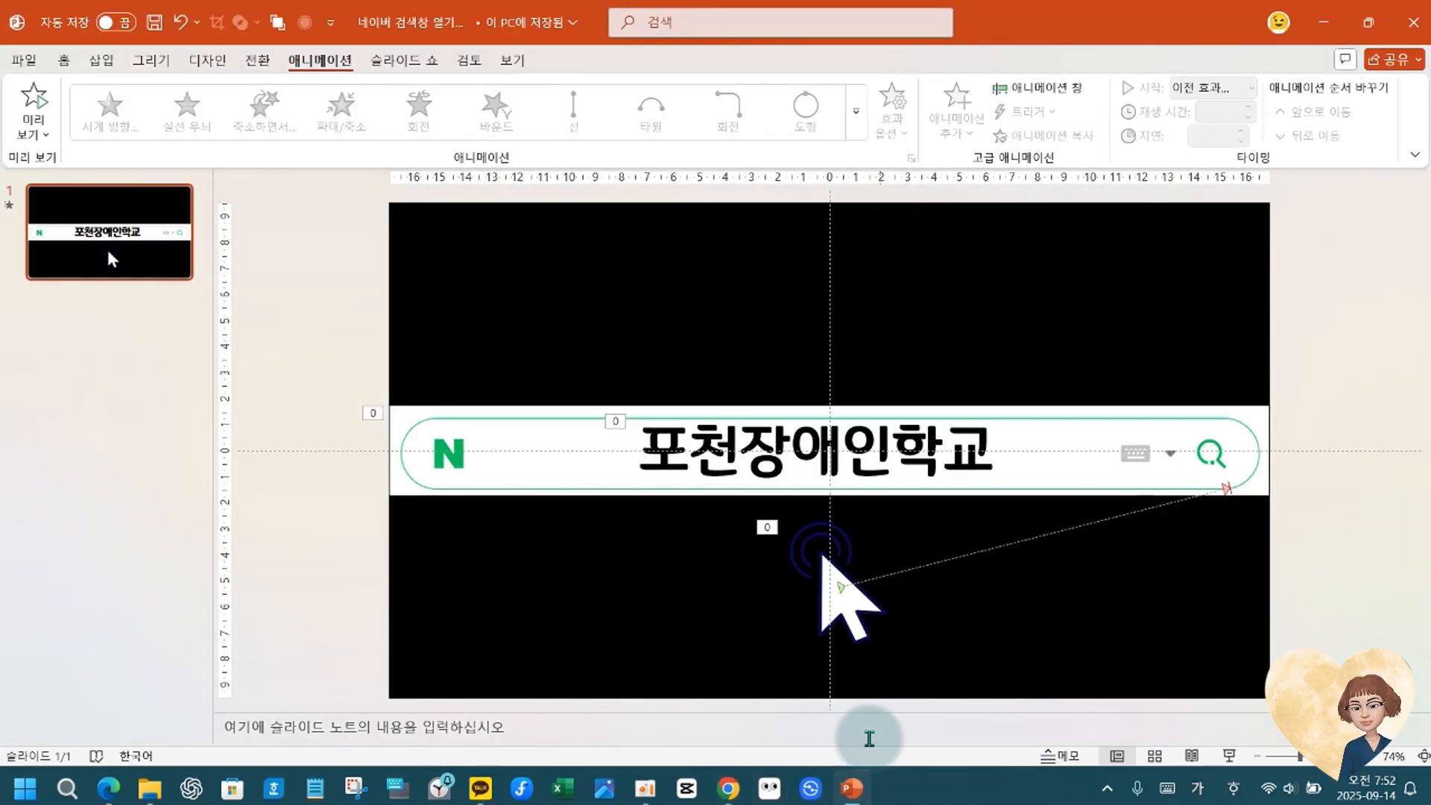
right_click(852, 790)
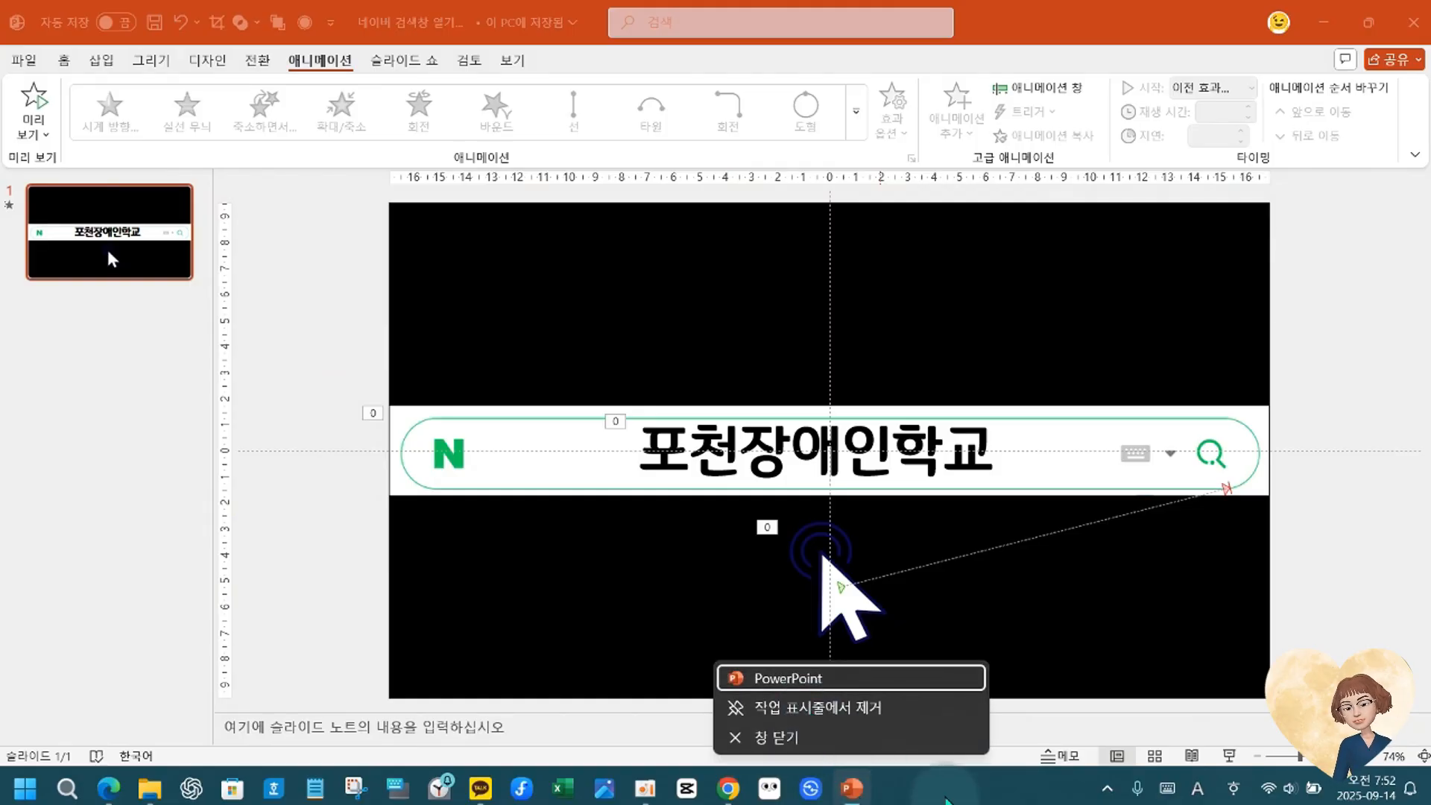
click(945, 798)
mouse_move(854, 791)
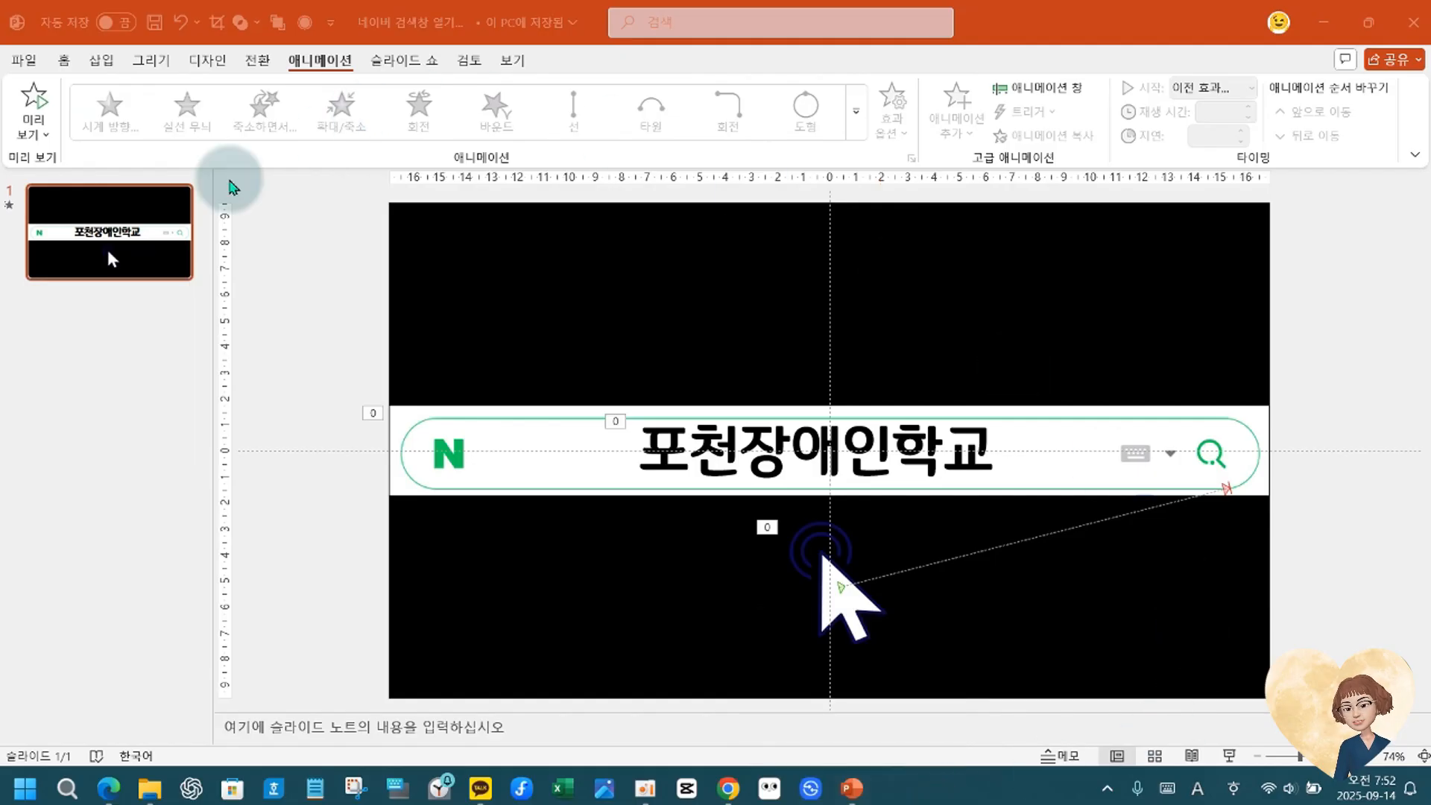
click(104, 65)
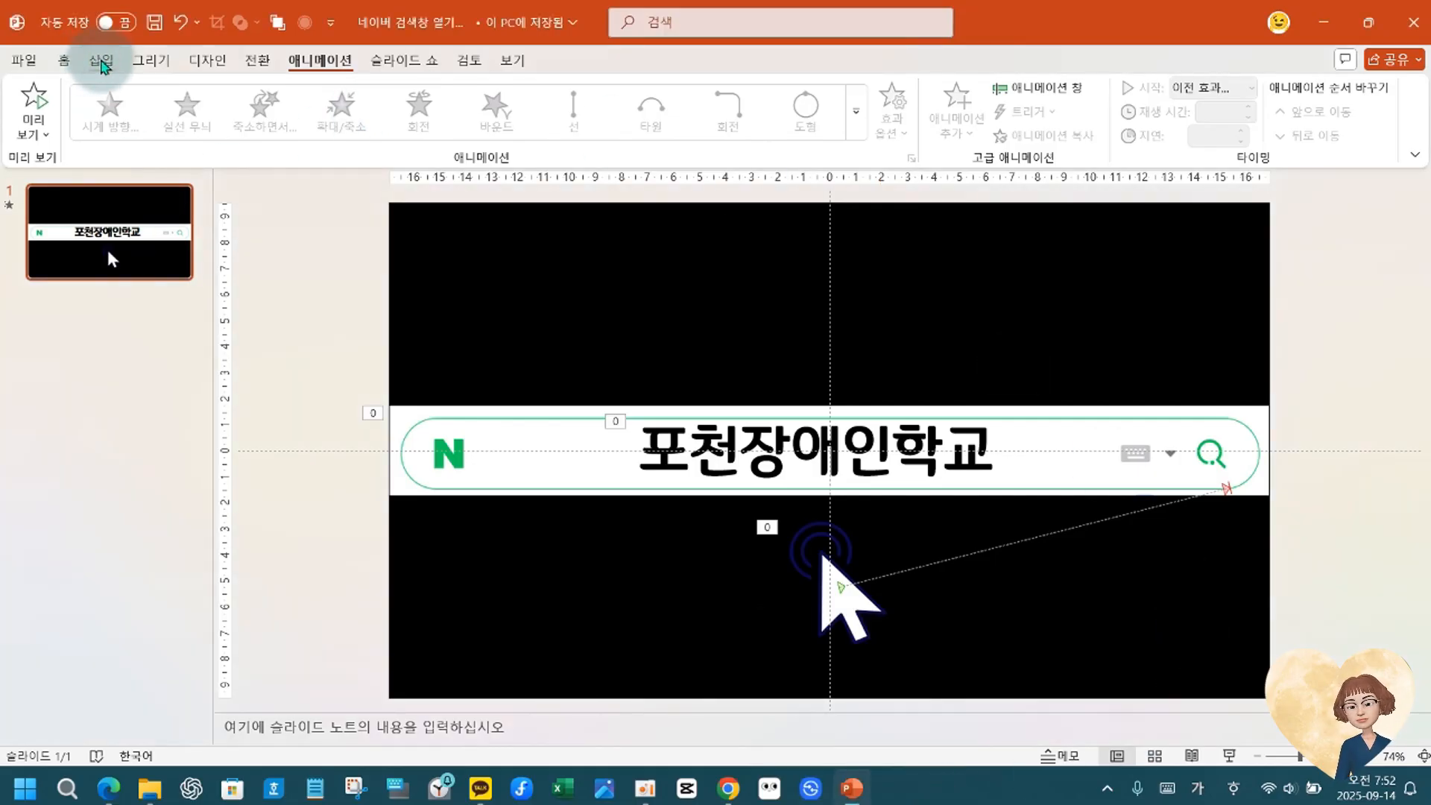
click(161, 104)
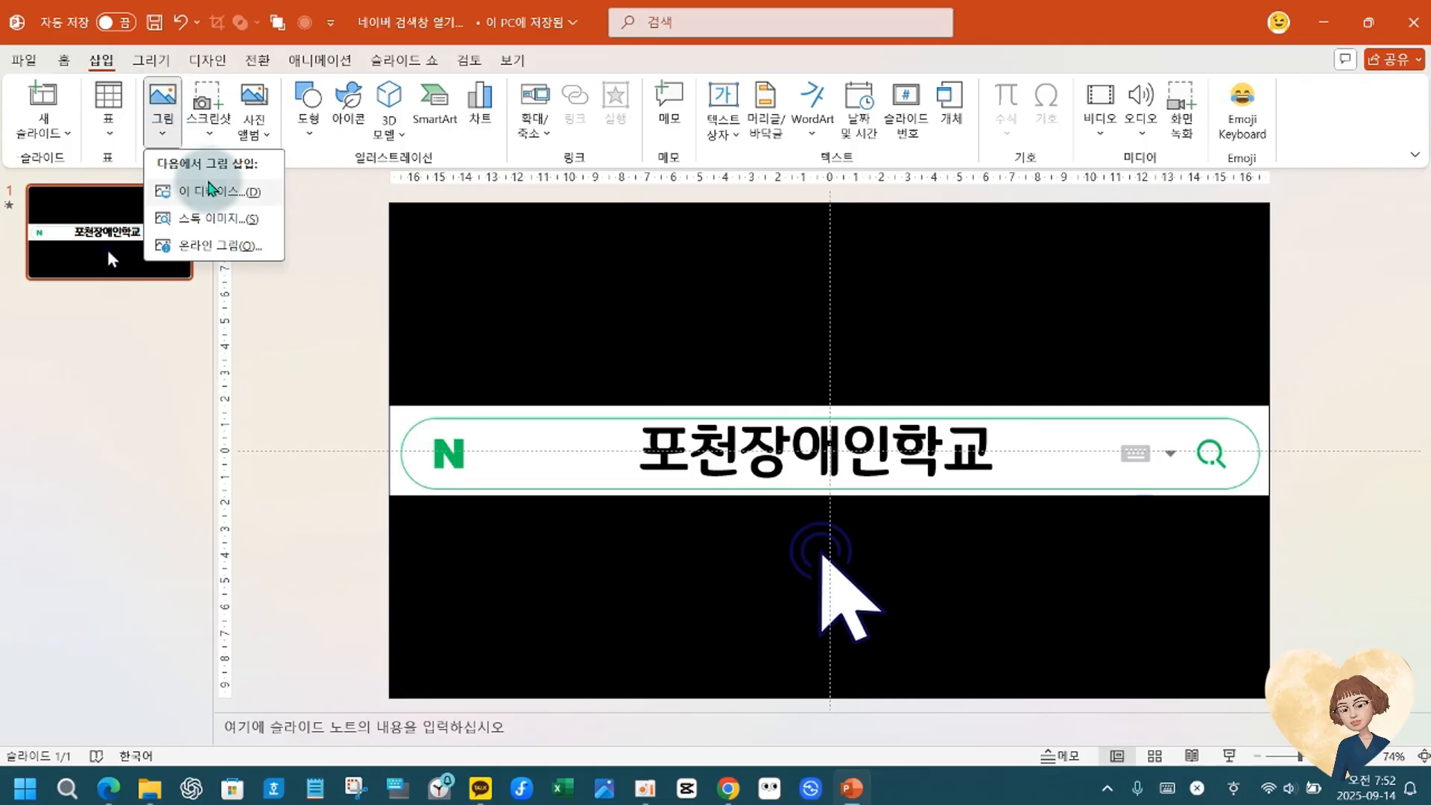
click(211, 190)
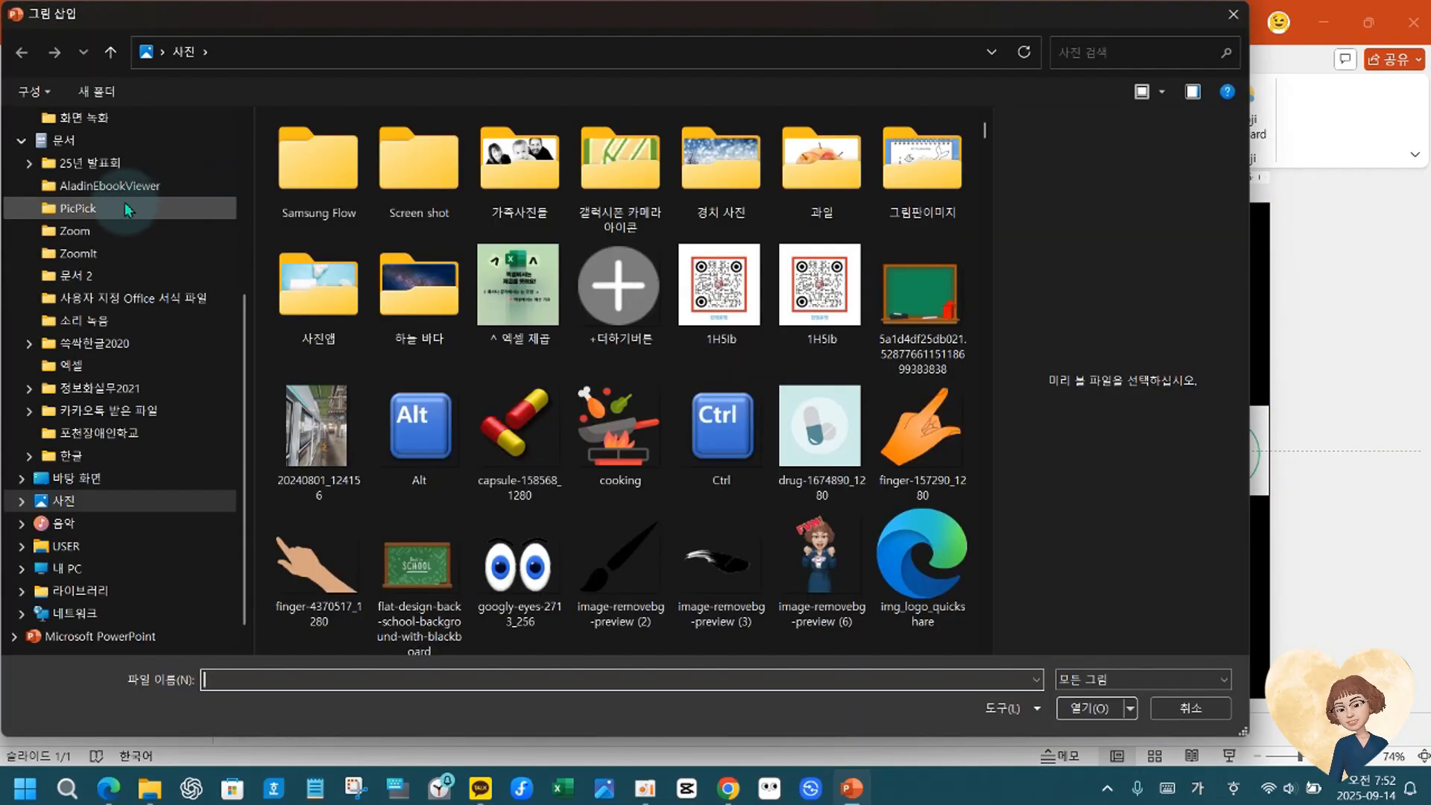
Insert the downloaded star GIF stars-13910 (1) from the Downloads folder onto the slide.
scroll(124, 203, up, 4)
click(112, 189)
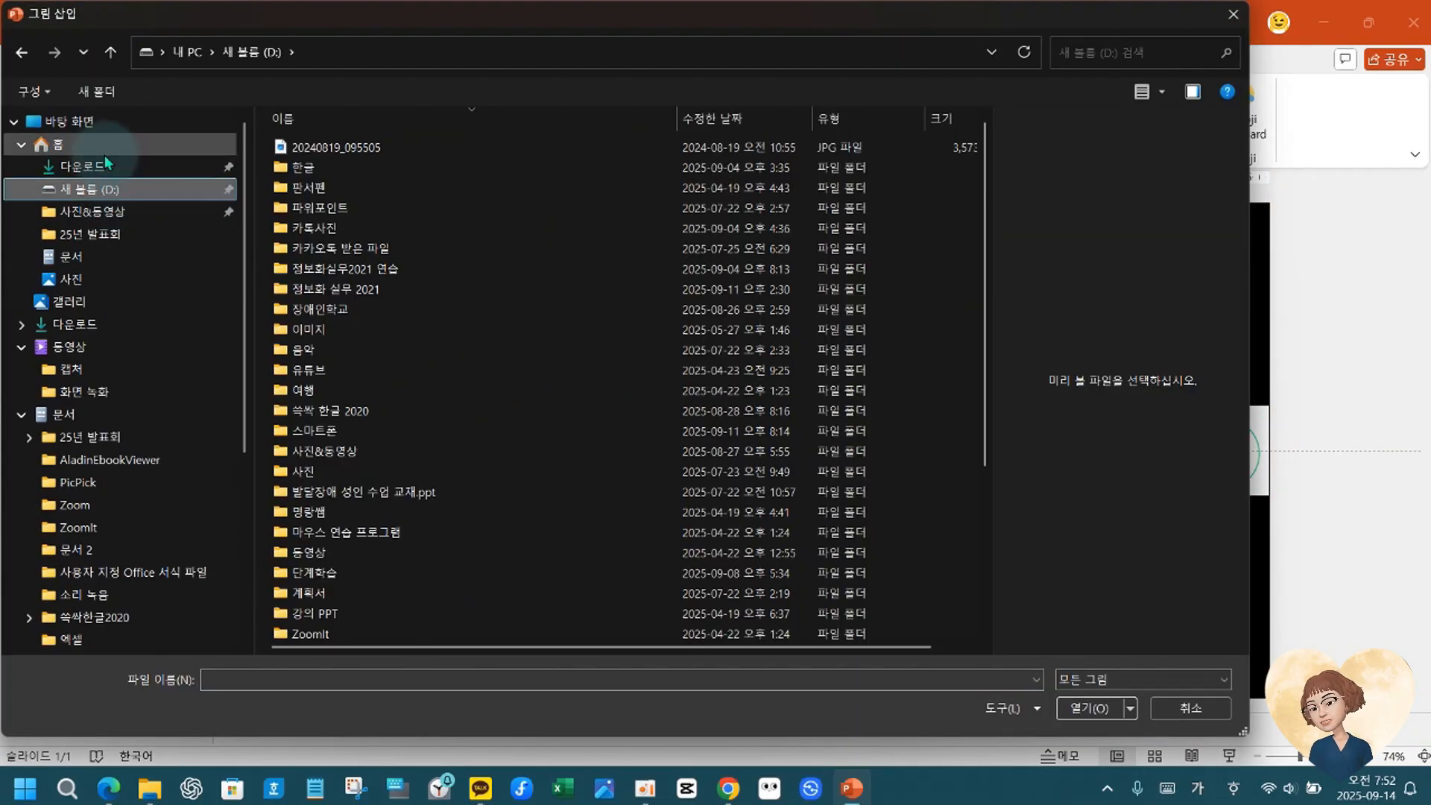
click(1163, 93)
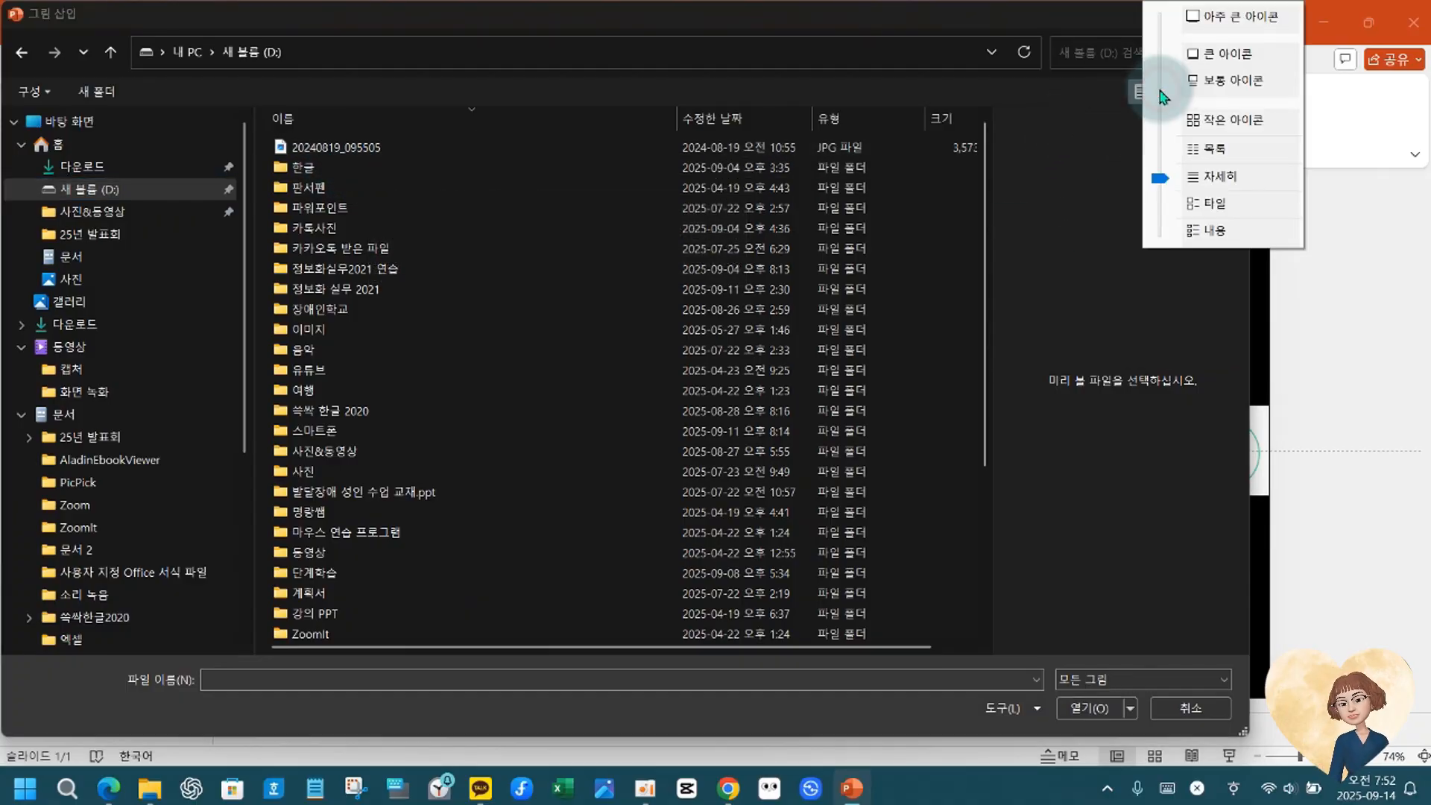
click(1239, 51)
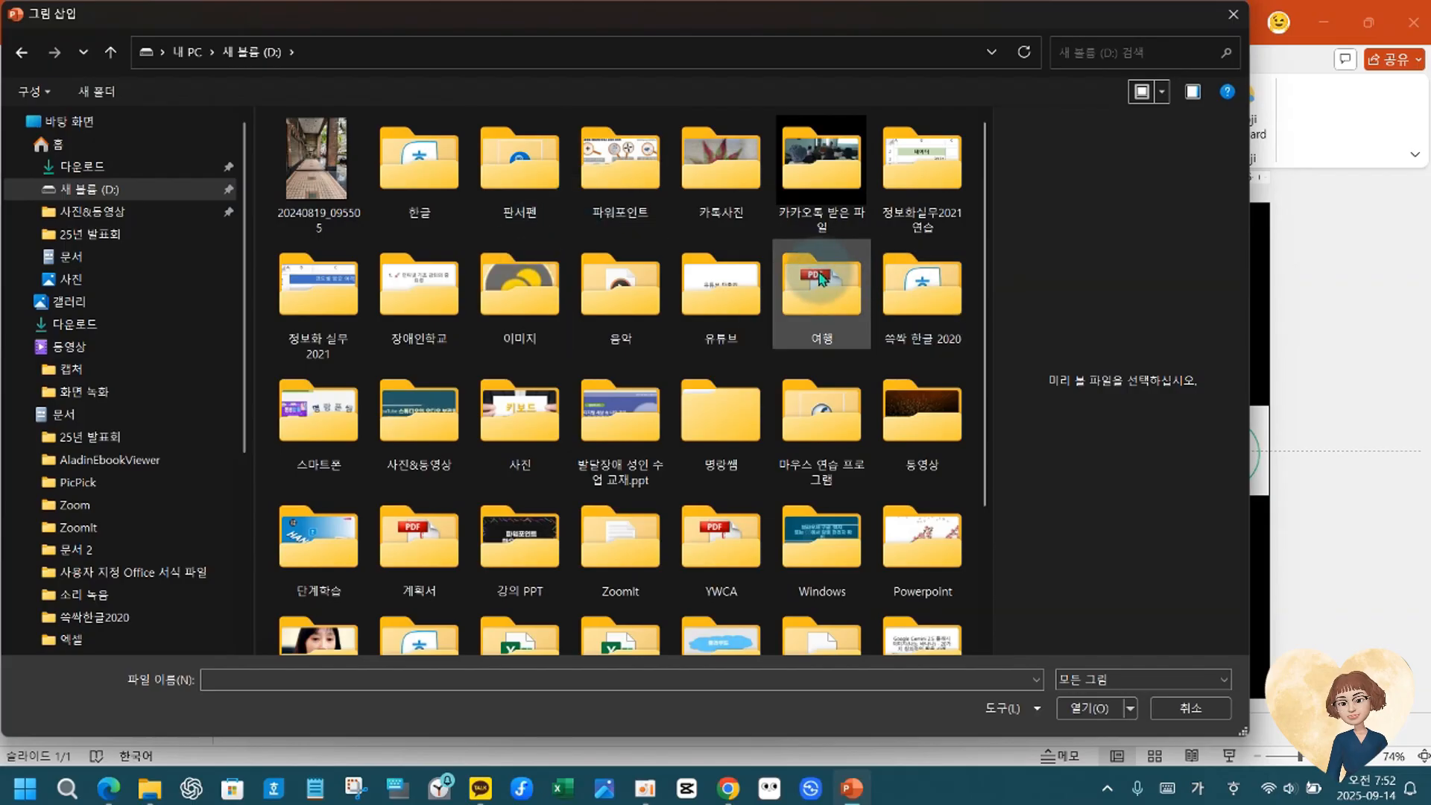
click(158, 166)
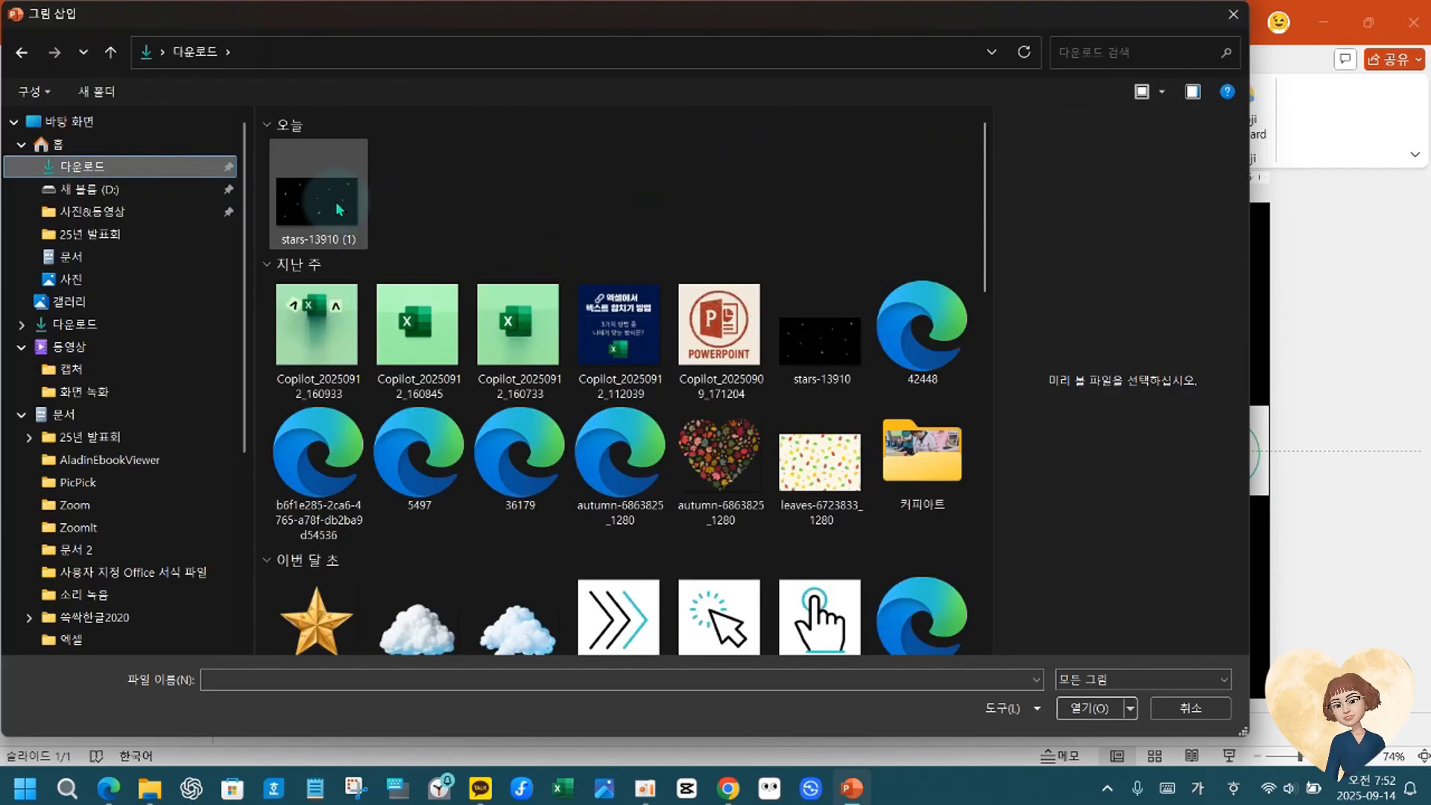
click(350, 216)
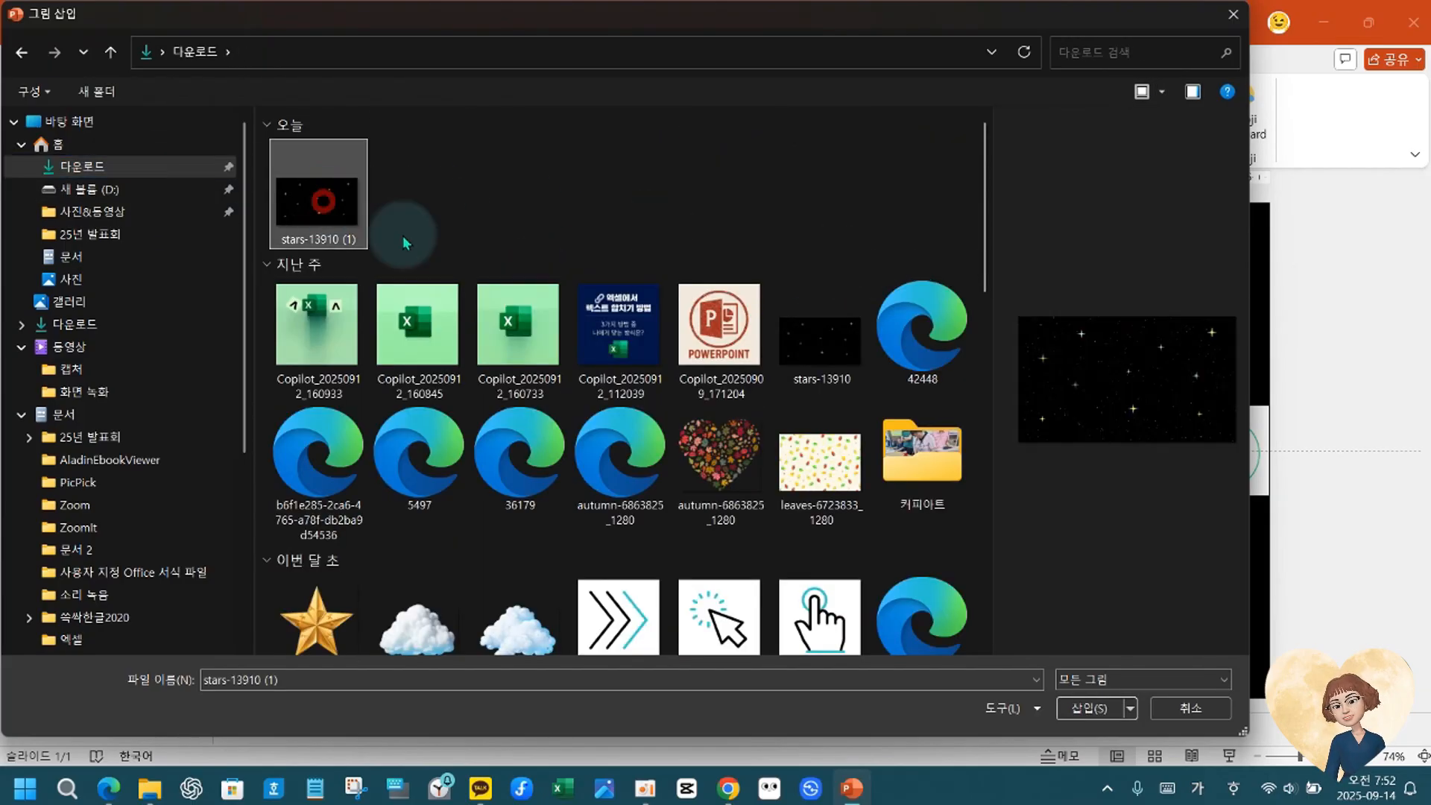
click(1089, 709)
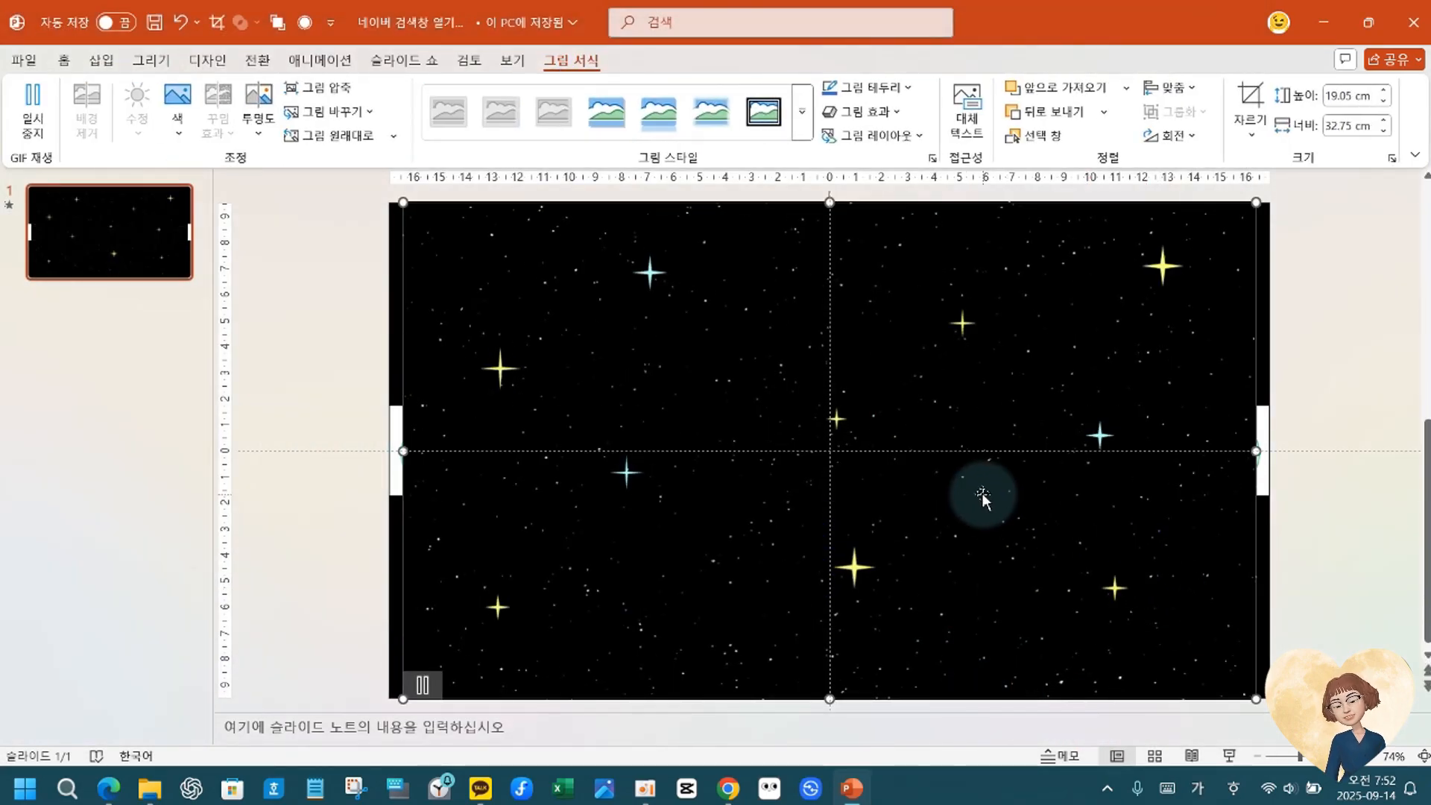
Send the starry-sky GIF to the back, behind the search bar, text and pointer.
drag(738, 341, 691, 359)
key(Up)
key(Up)
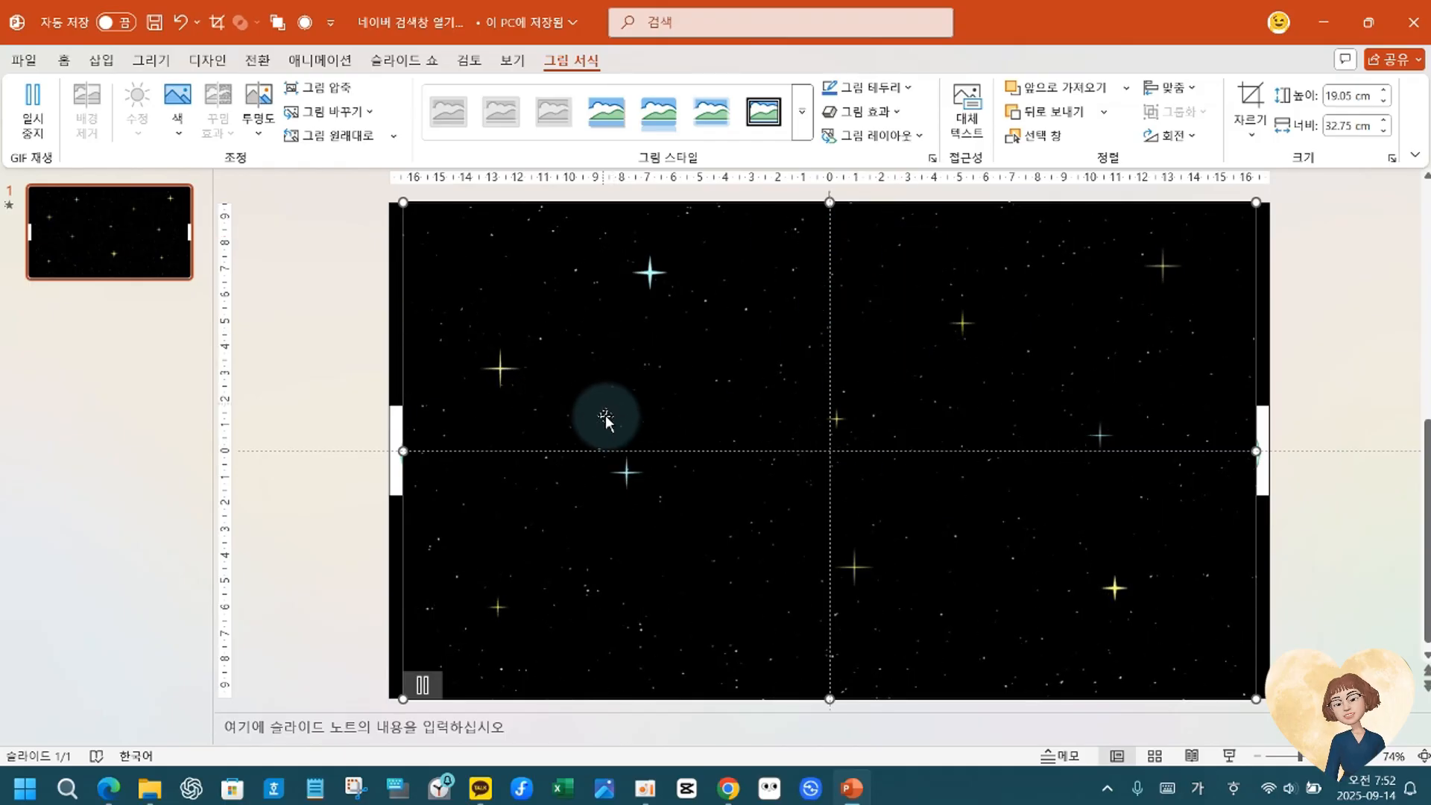
right_click(966, 421)
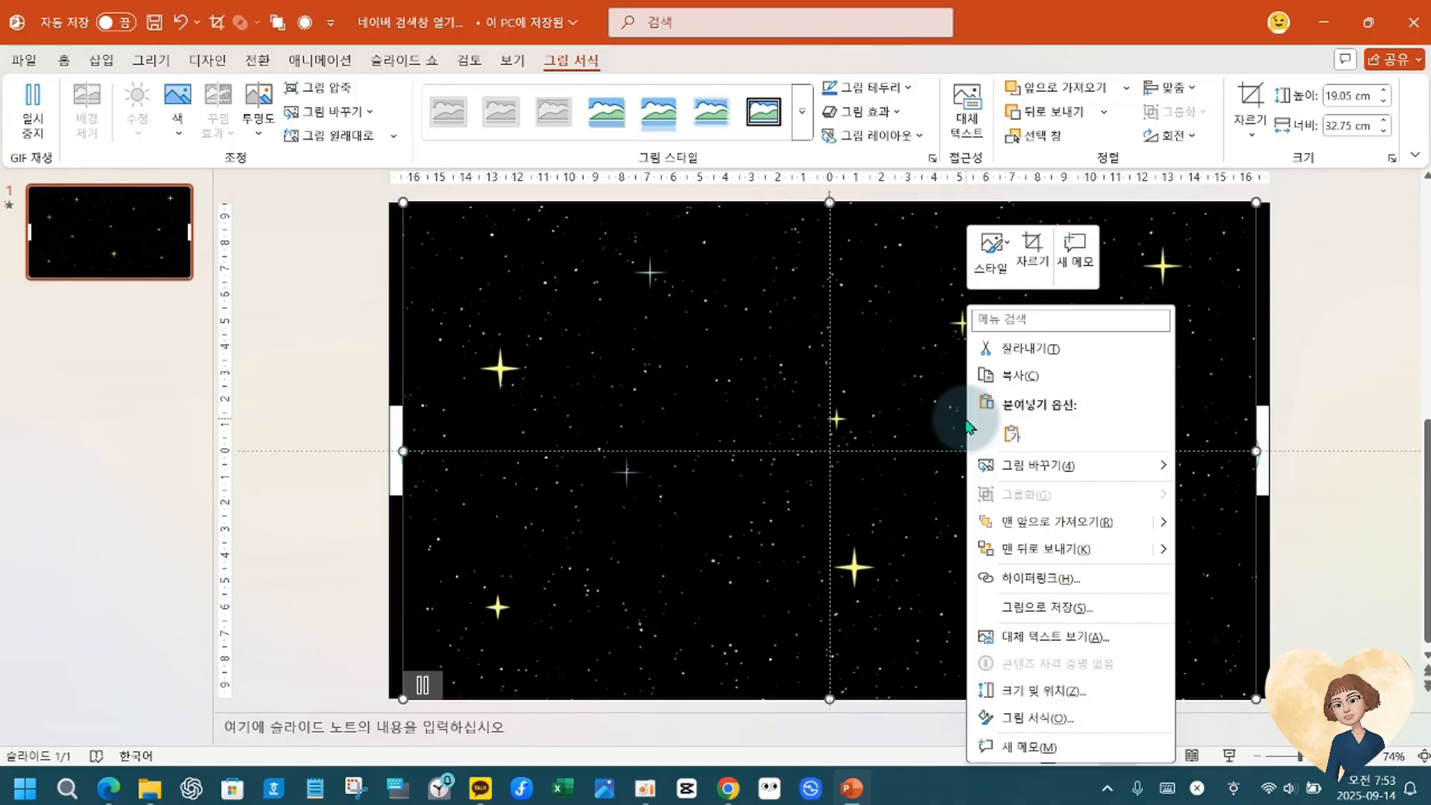
click(1058, 549)
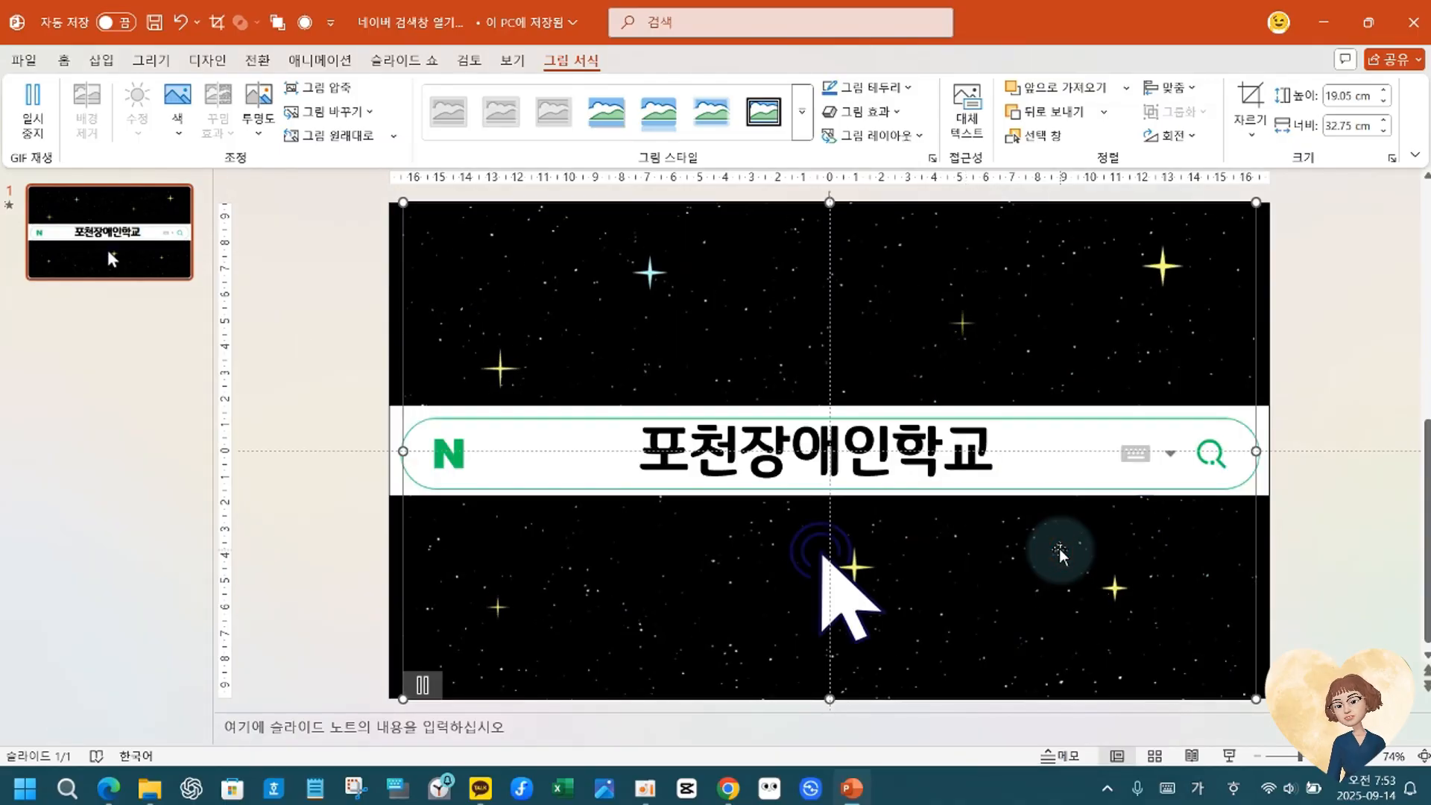
Deselect the GIF and preview the slide's animations over the starry background.
click(1358, 564)
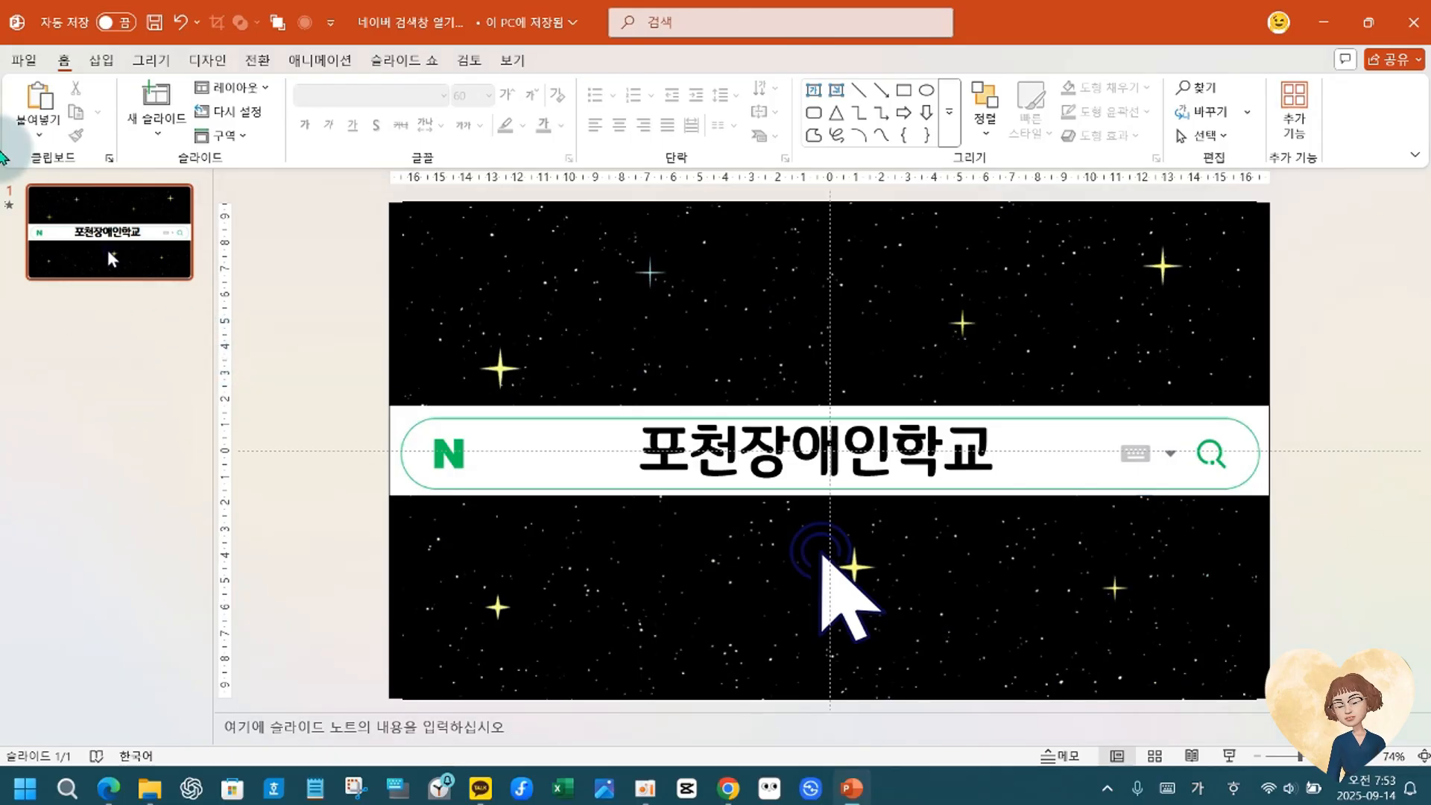
click(322, 61)
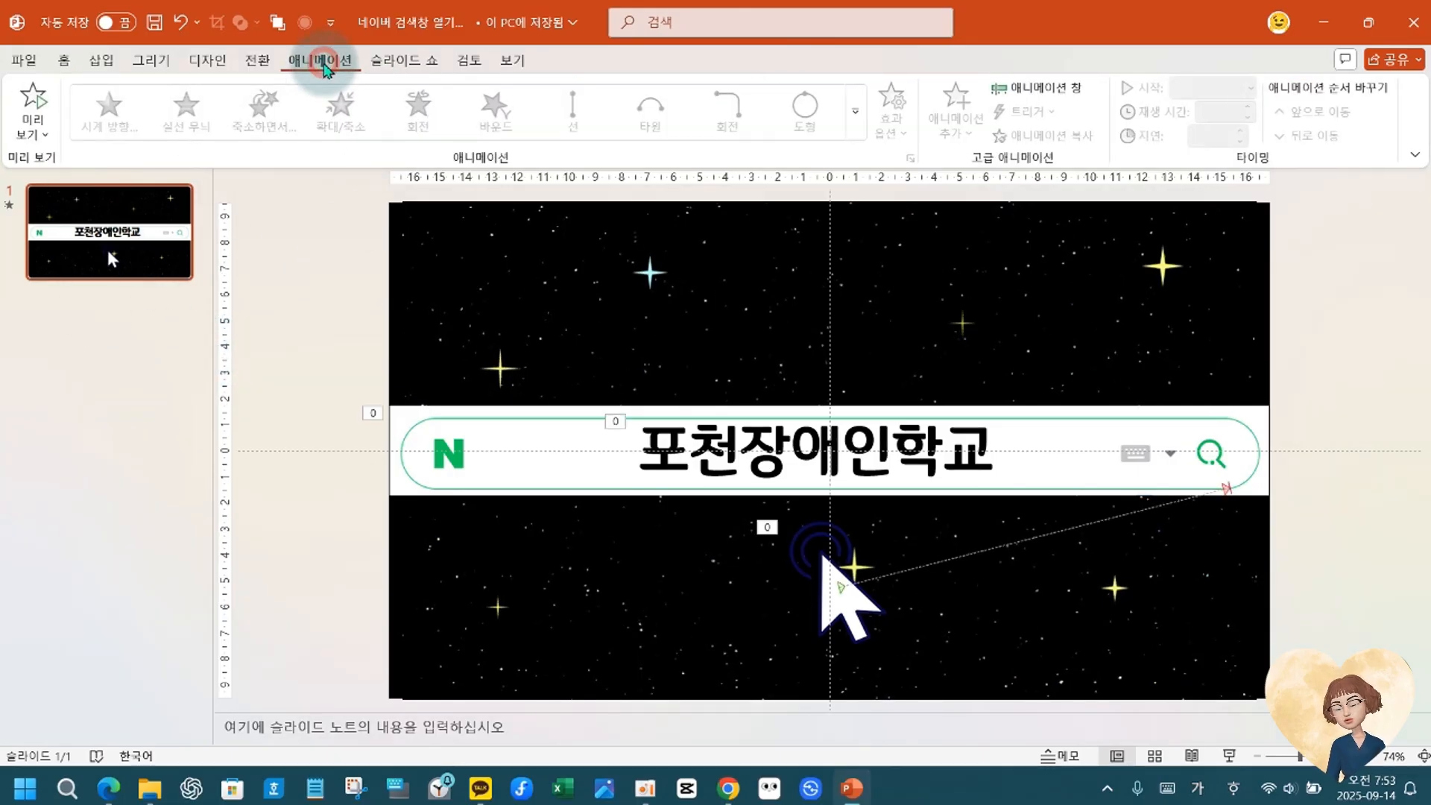
click(35, 104)
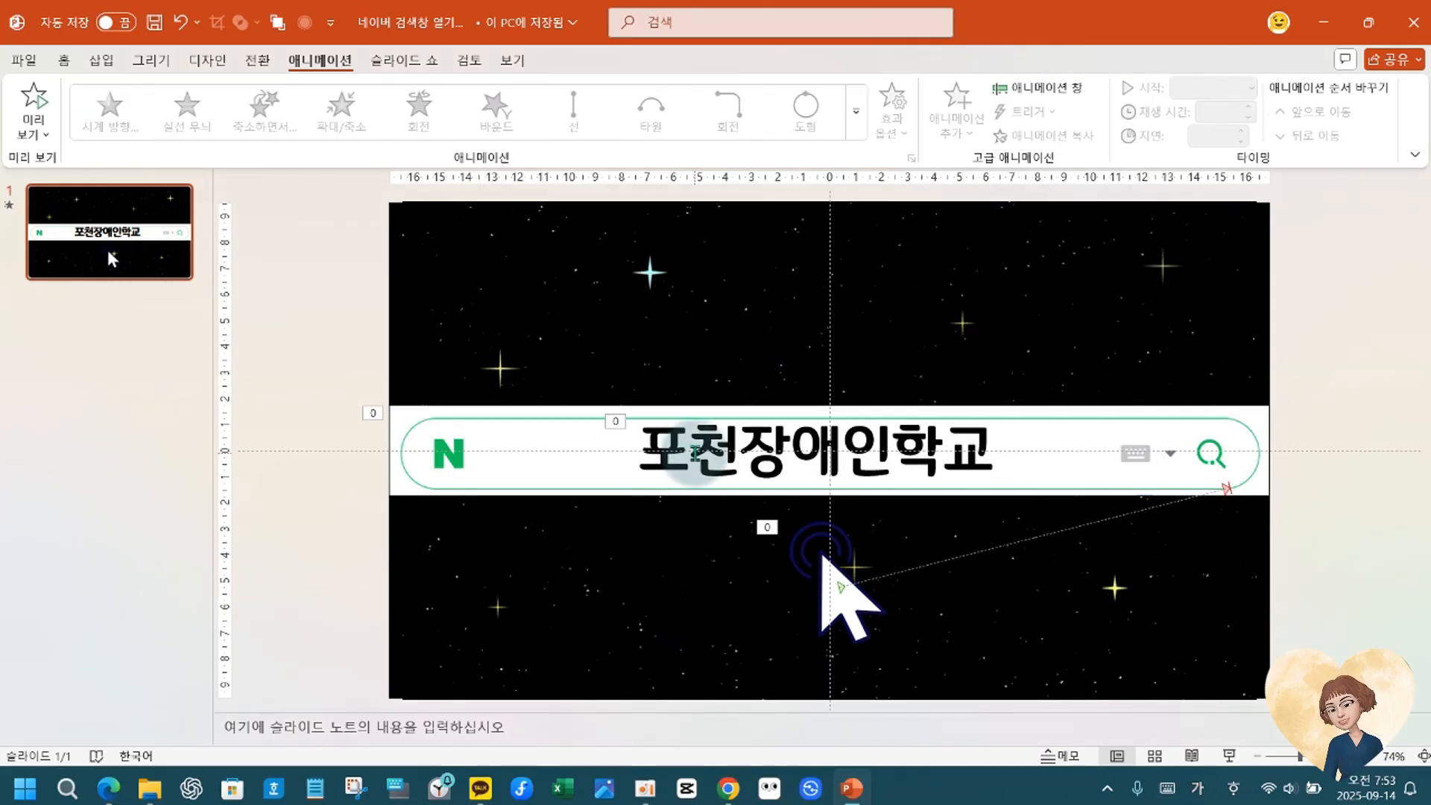
Clear the text 포천장애인학교 from the search bar's text box.
click(657, 453)
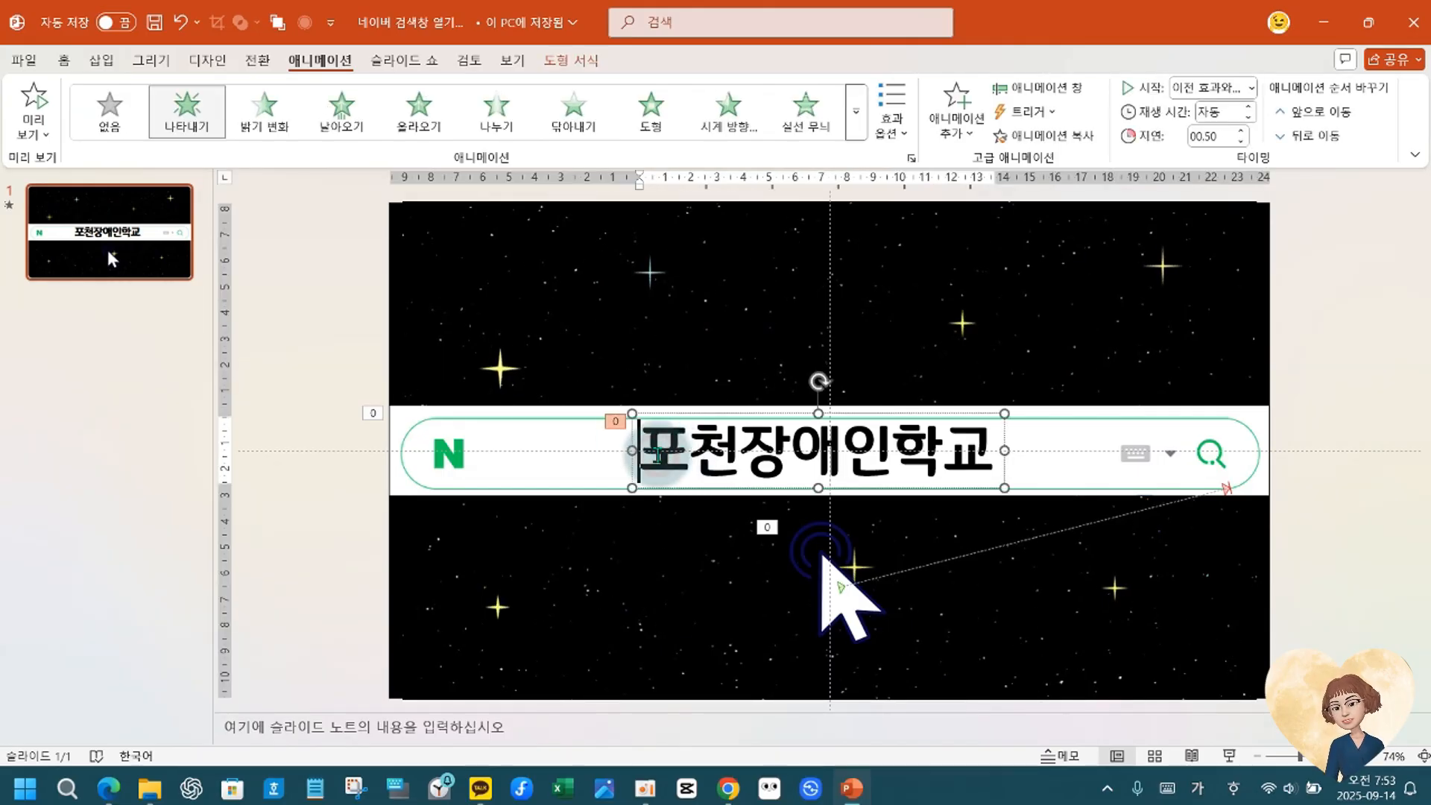
drag(653, 453, 998, 462)
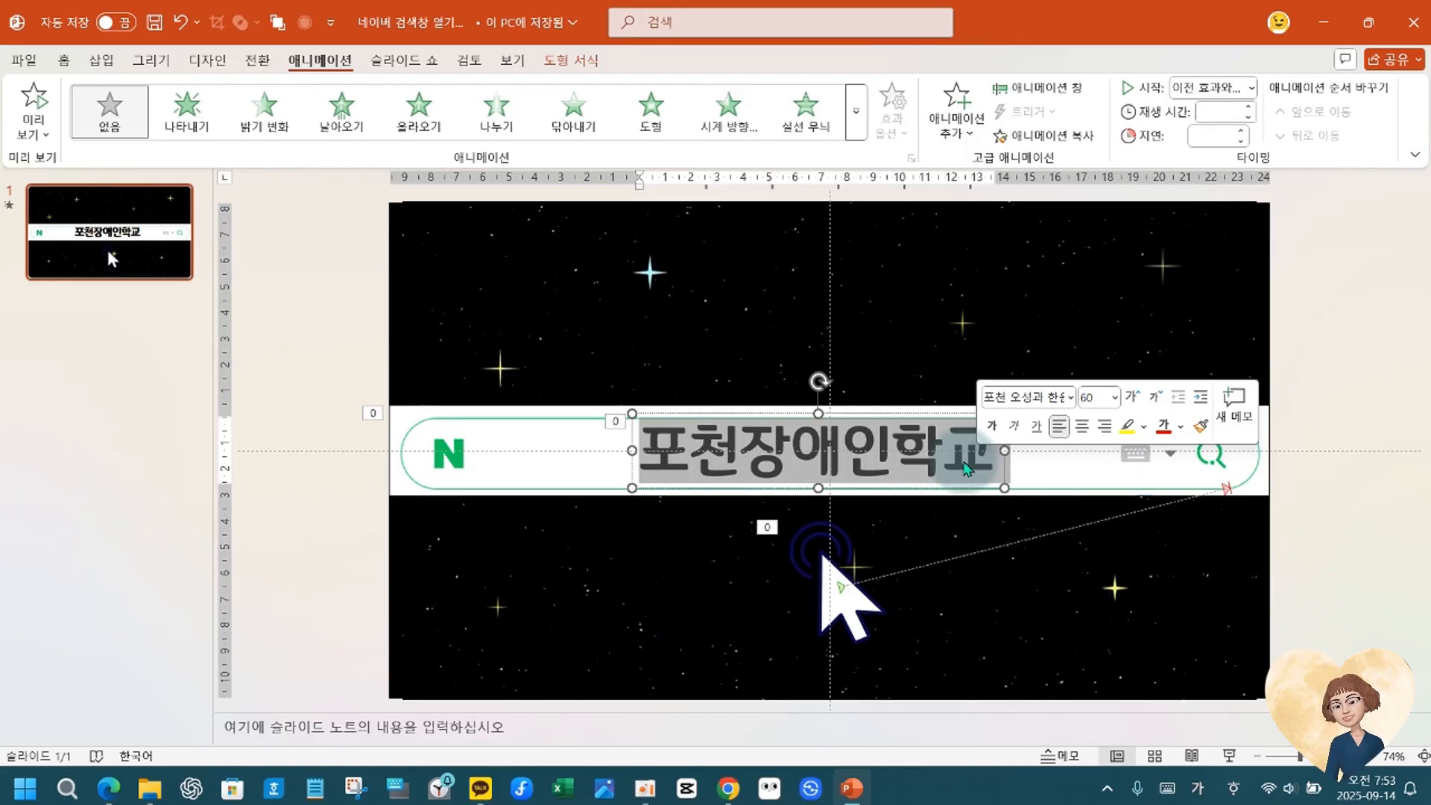
text(ㅇ)
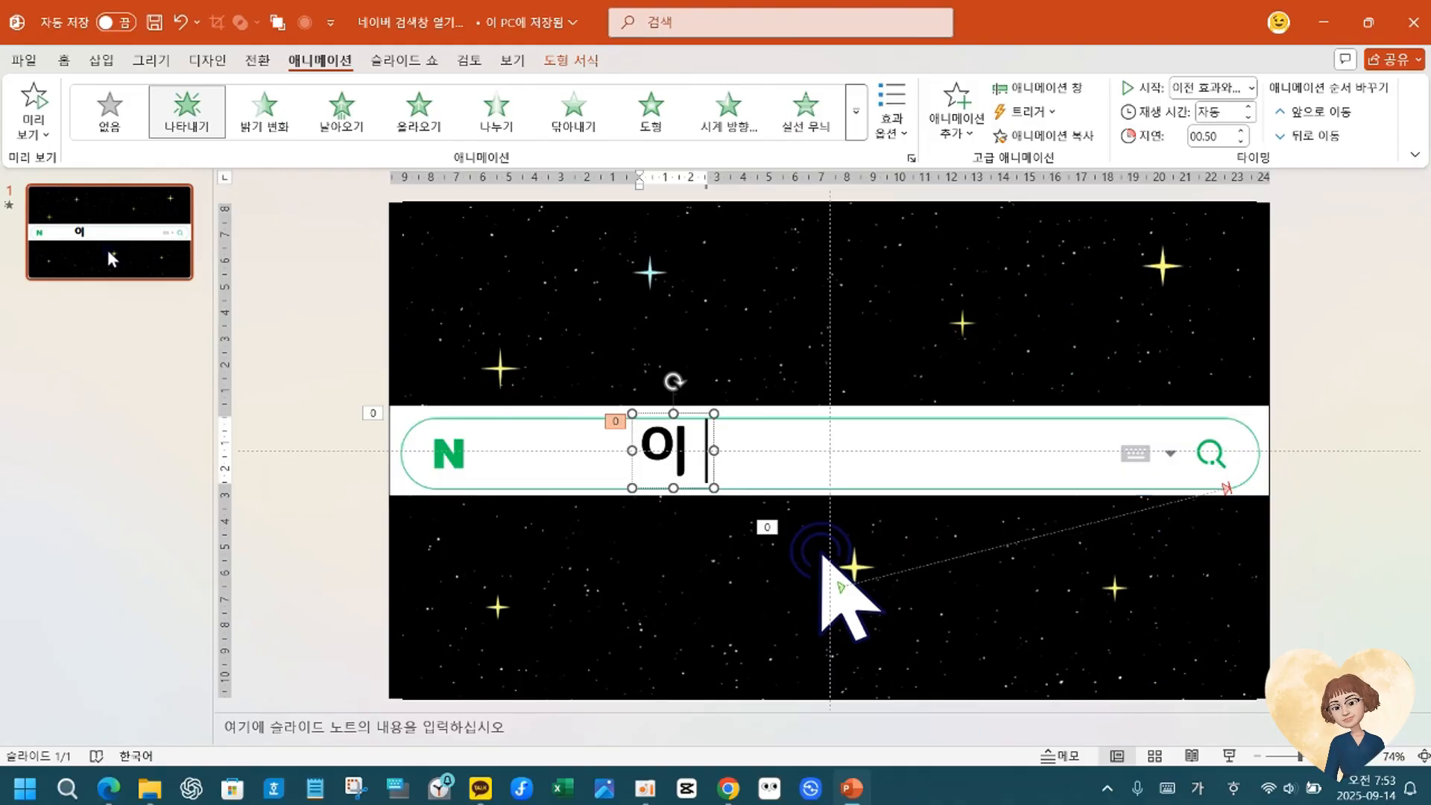
text(ㅈ)
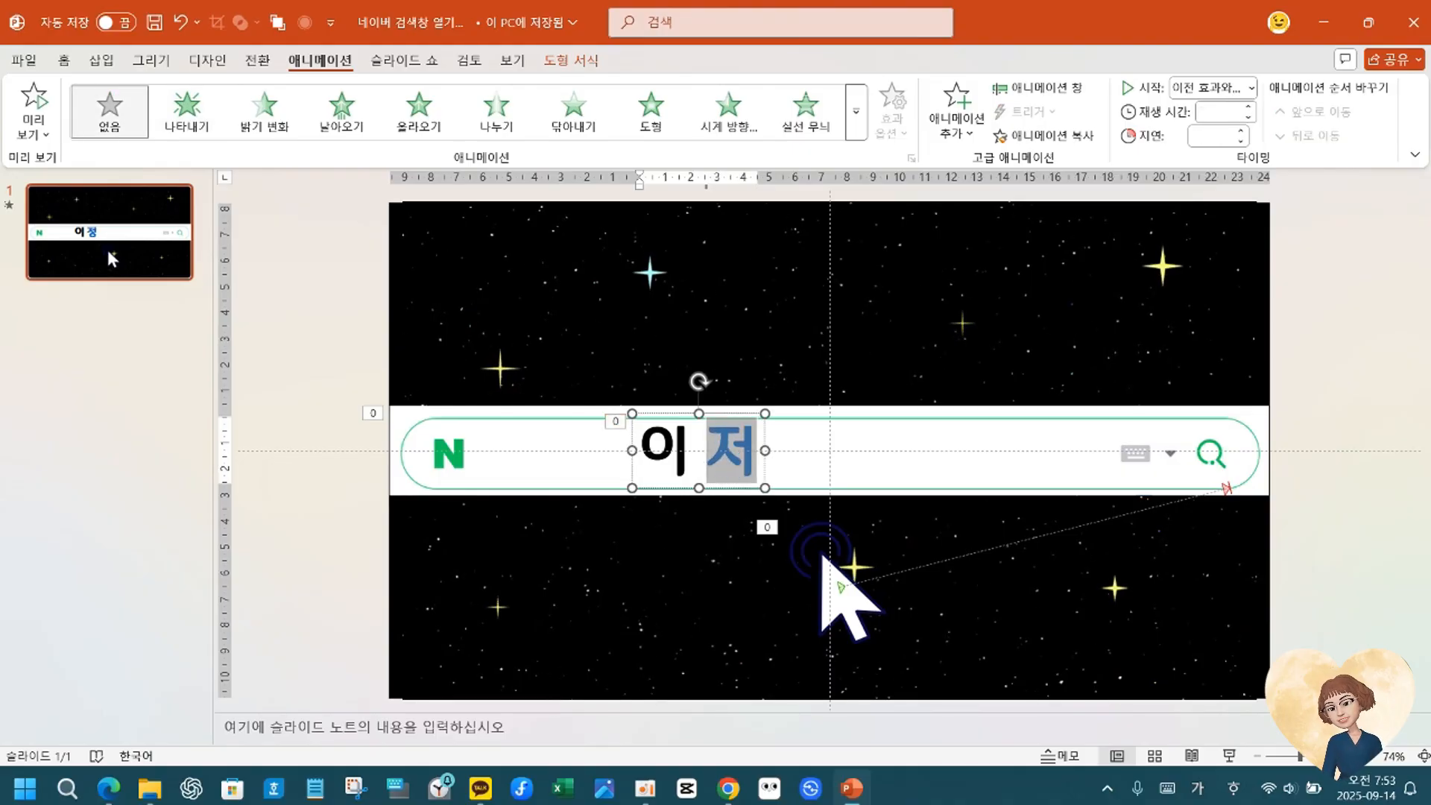
key(BackSpace)
key(BackSpace)
key(BackSpace)
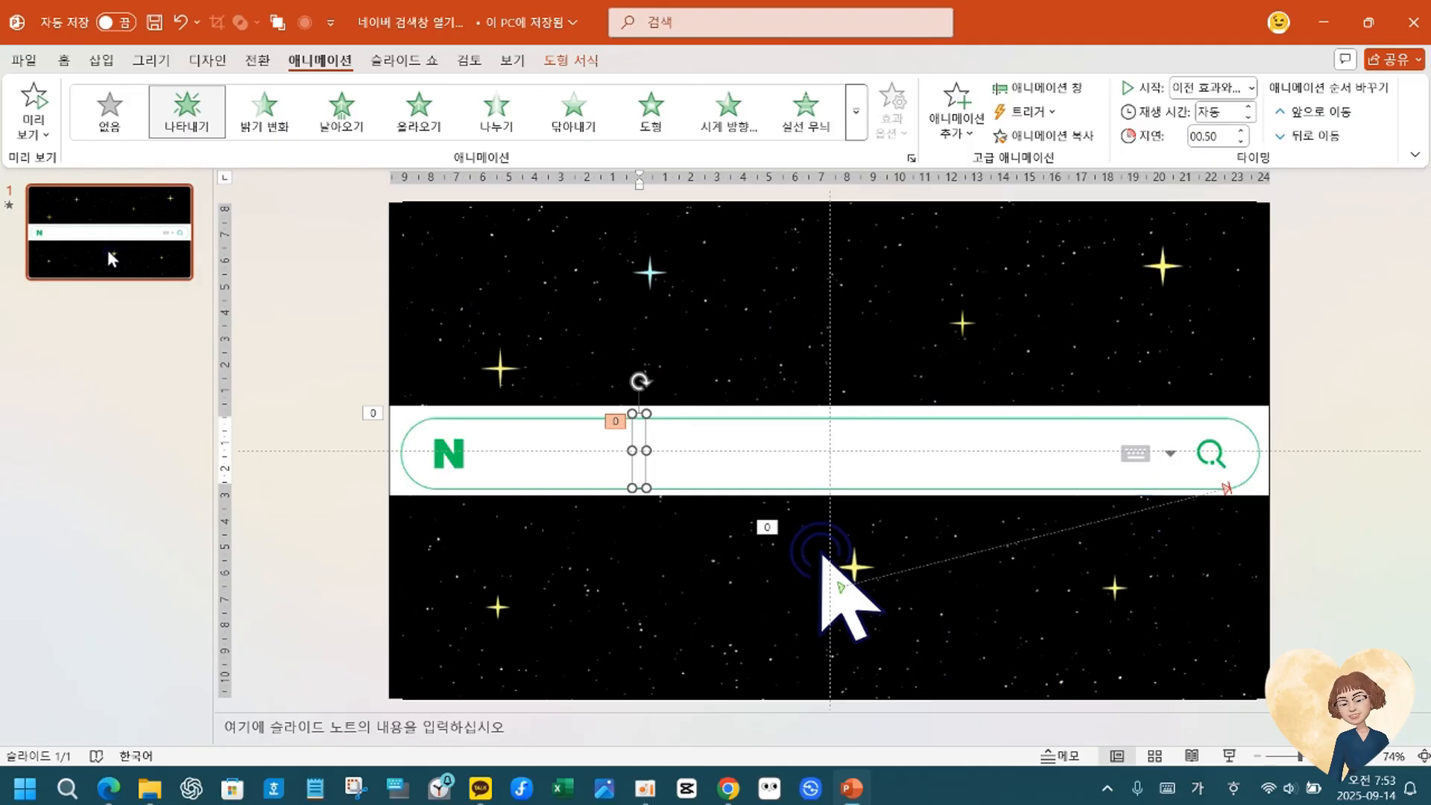
Enter a friend's name followed by 친구야 보고싶다 in the search bar's text box.
text(ㅎ)
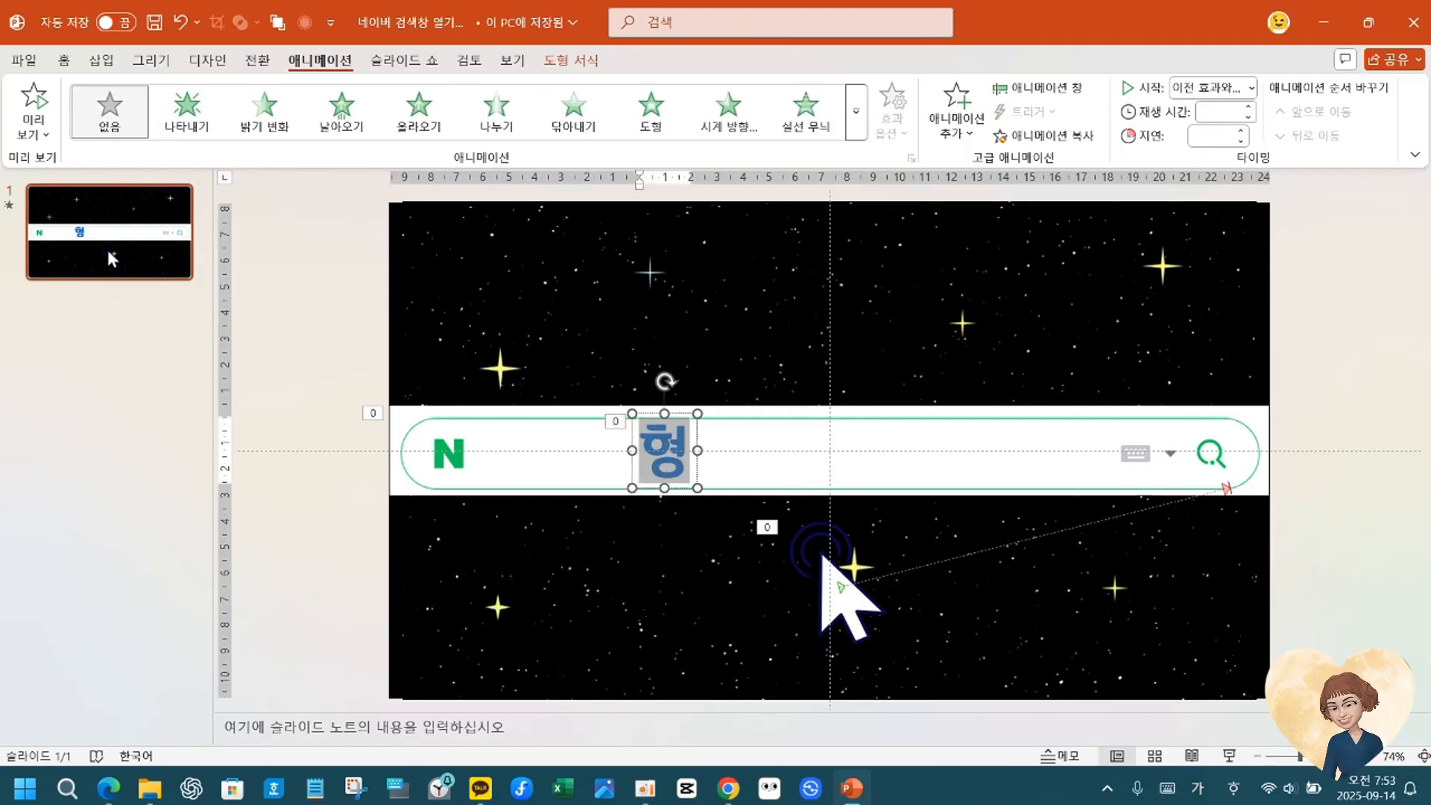
text(정ㄹ)
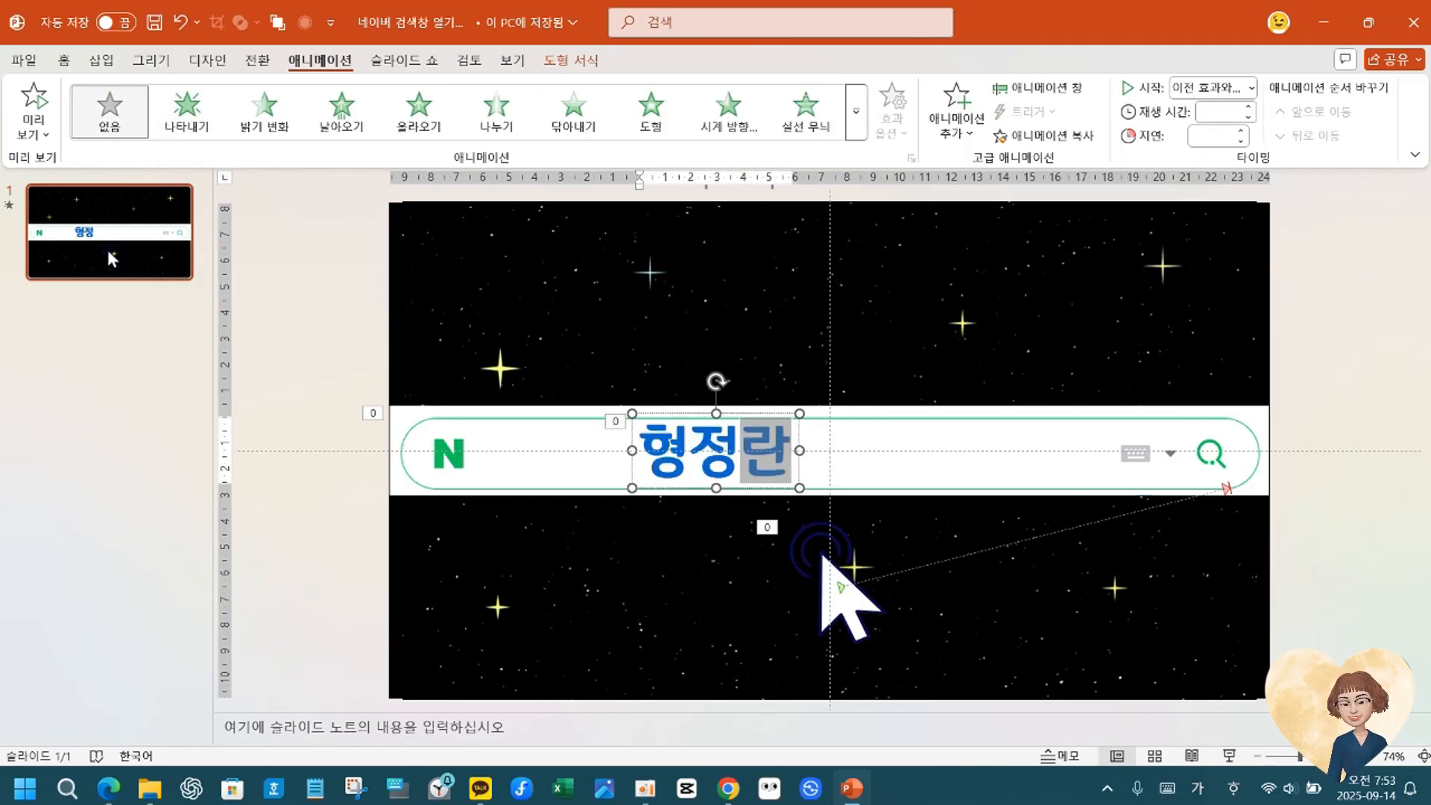
text(을 ㅊ)
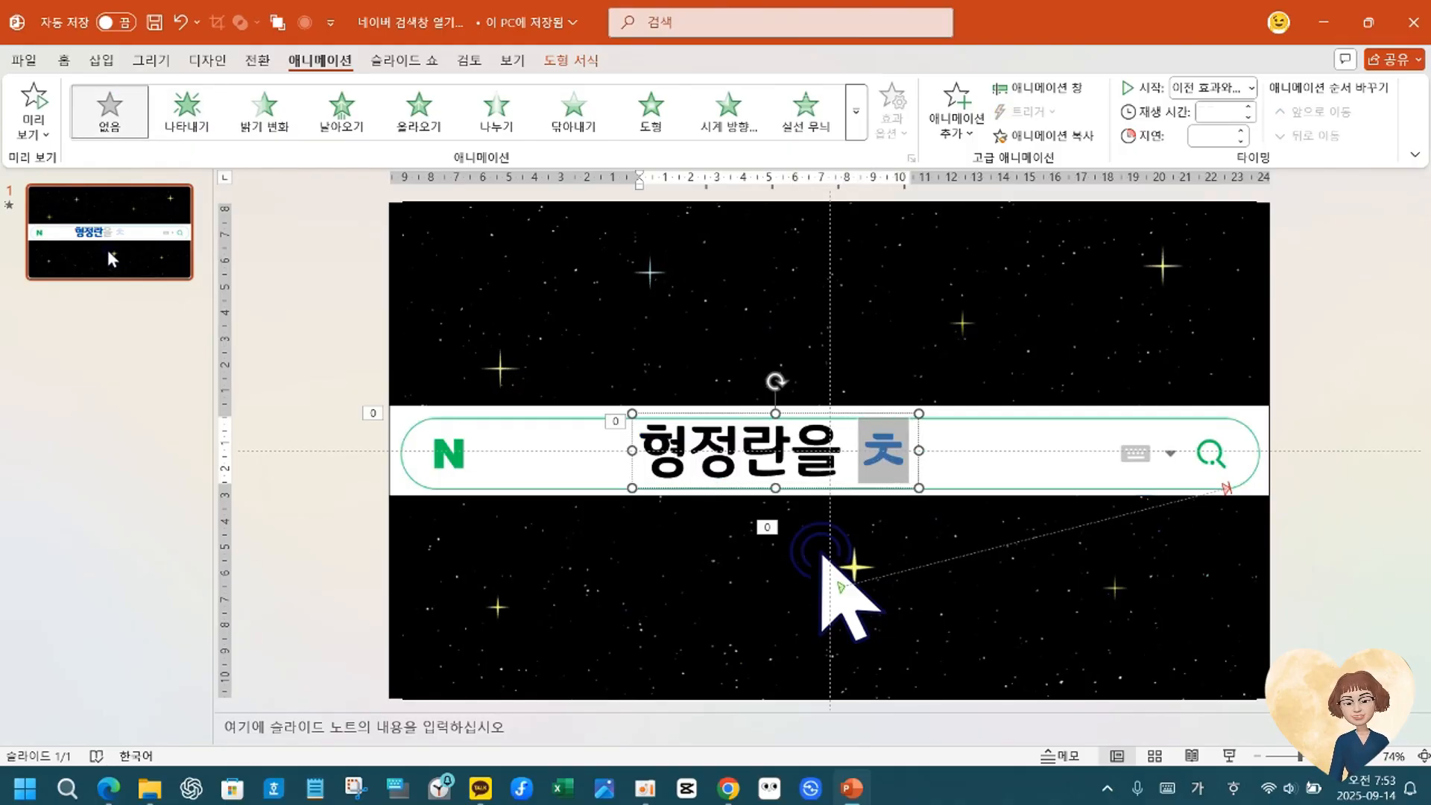
key(BackSpace)
key(BackSpace)
key(BackSpace)
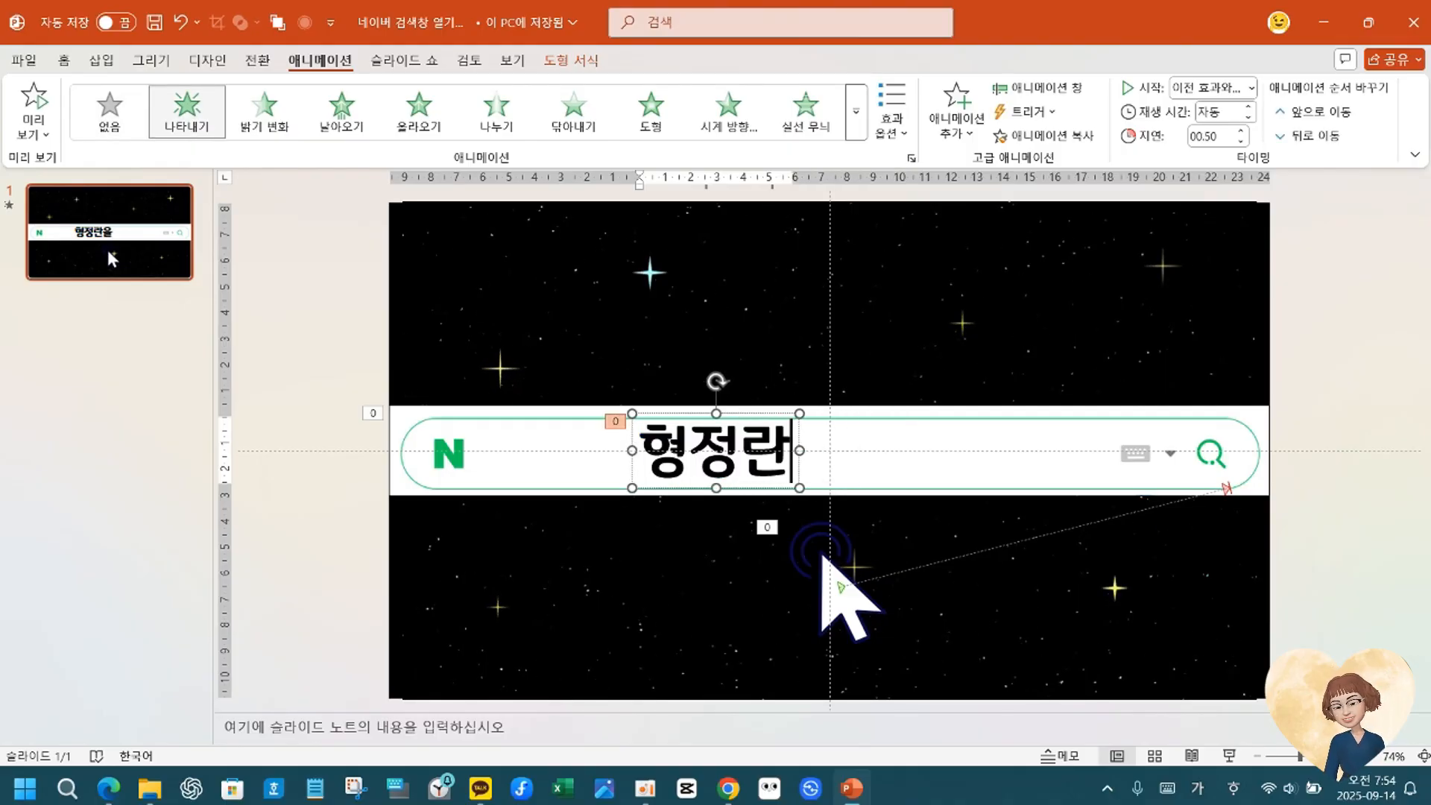
text(ㅊㅣㄴ구야 복)
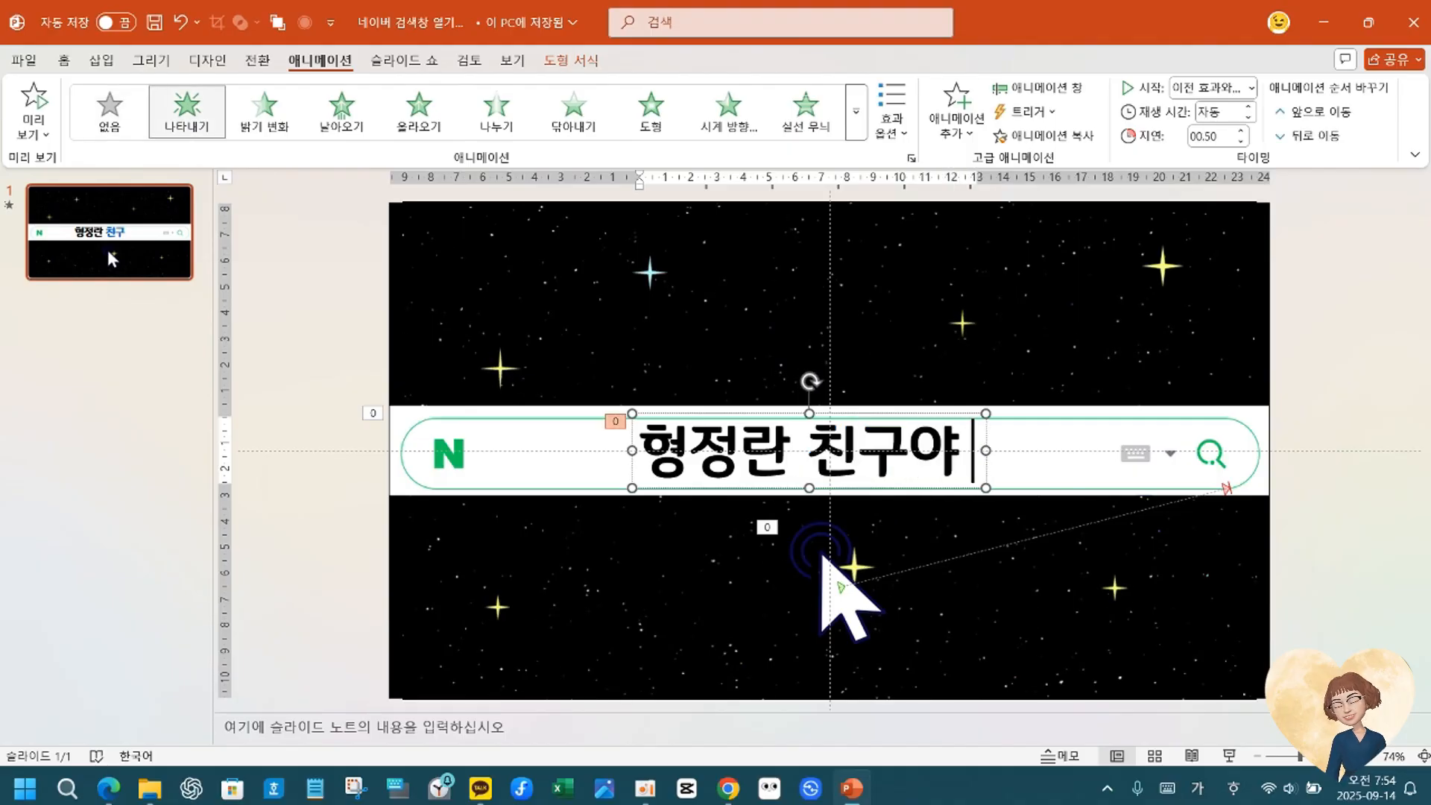
text(ㅗ싶ㄷ)
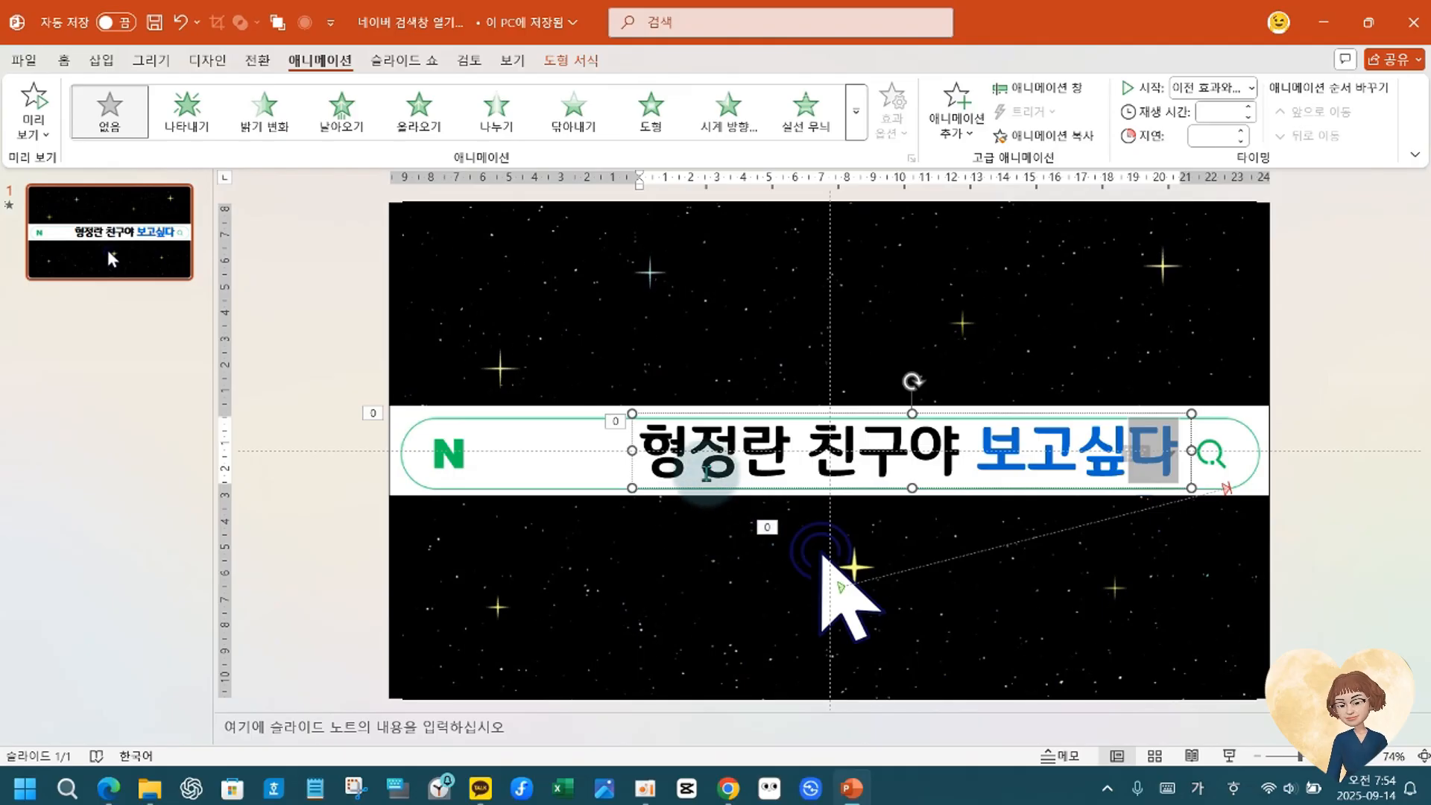
Delete the friend's name and the message 친구야 보고싶다 from the search bar.
click(796, 447)
drag(795, 447, 1173, 445)
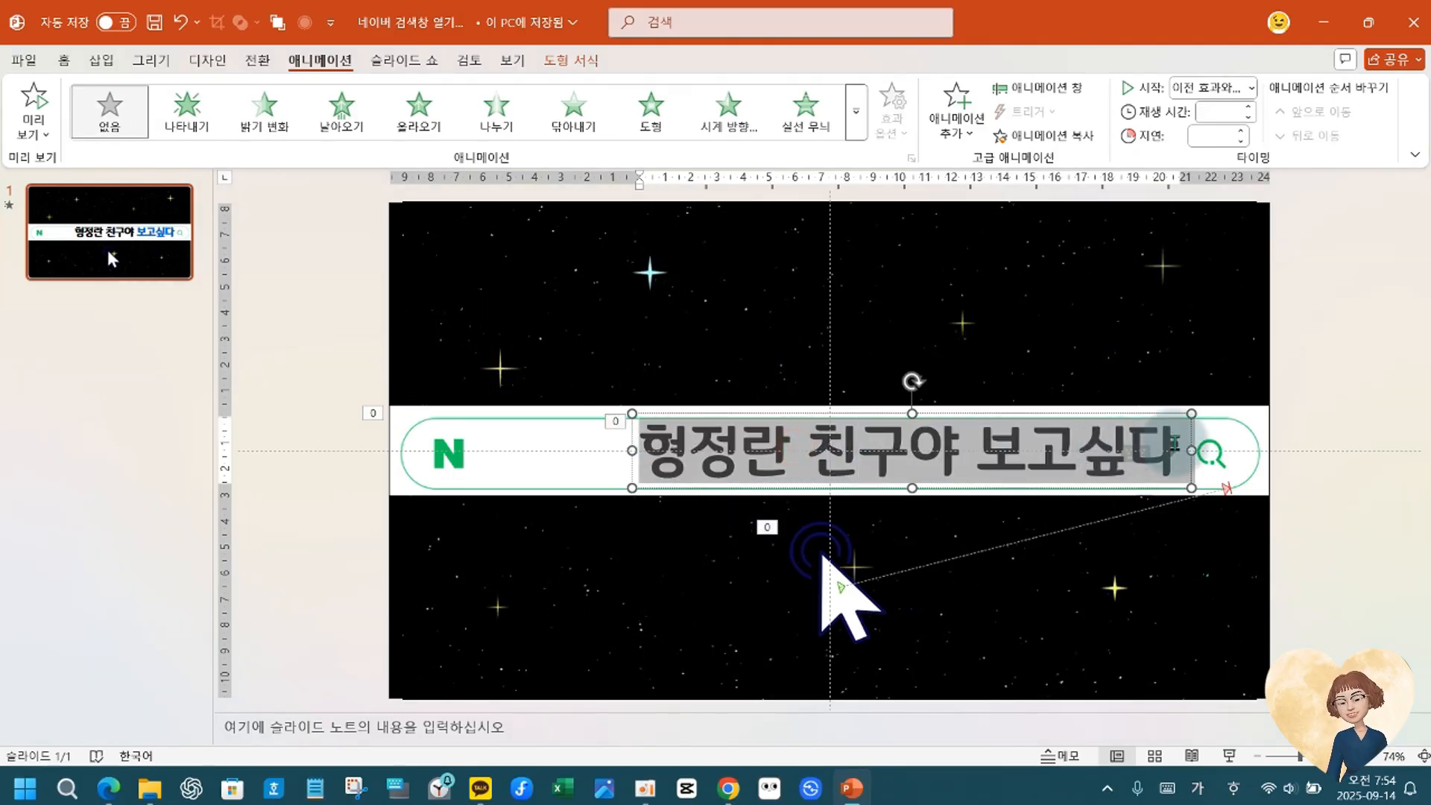
drag(808, 447, 1161, 460)
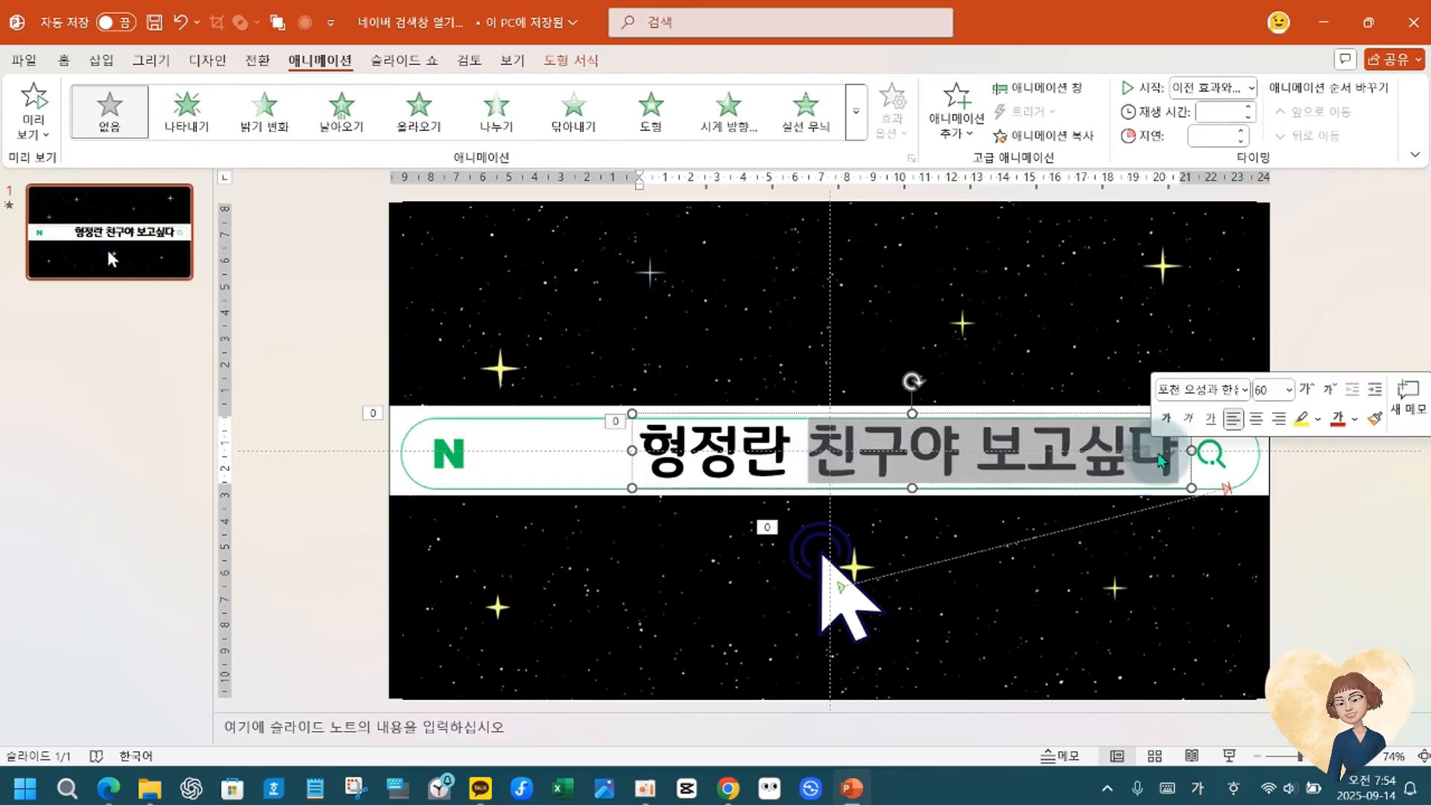
text(내)
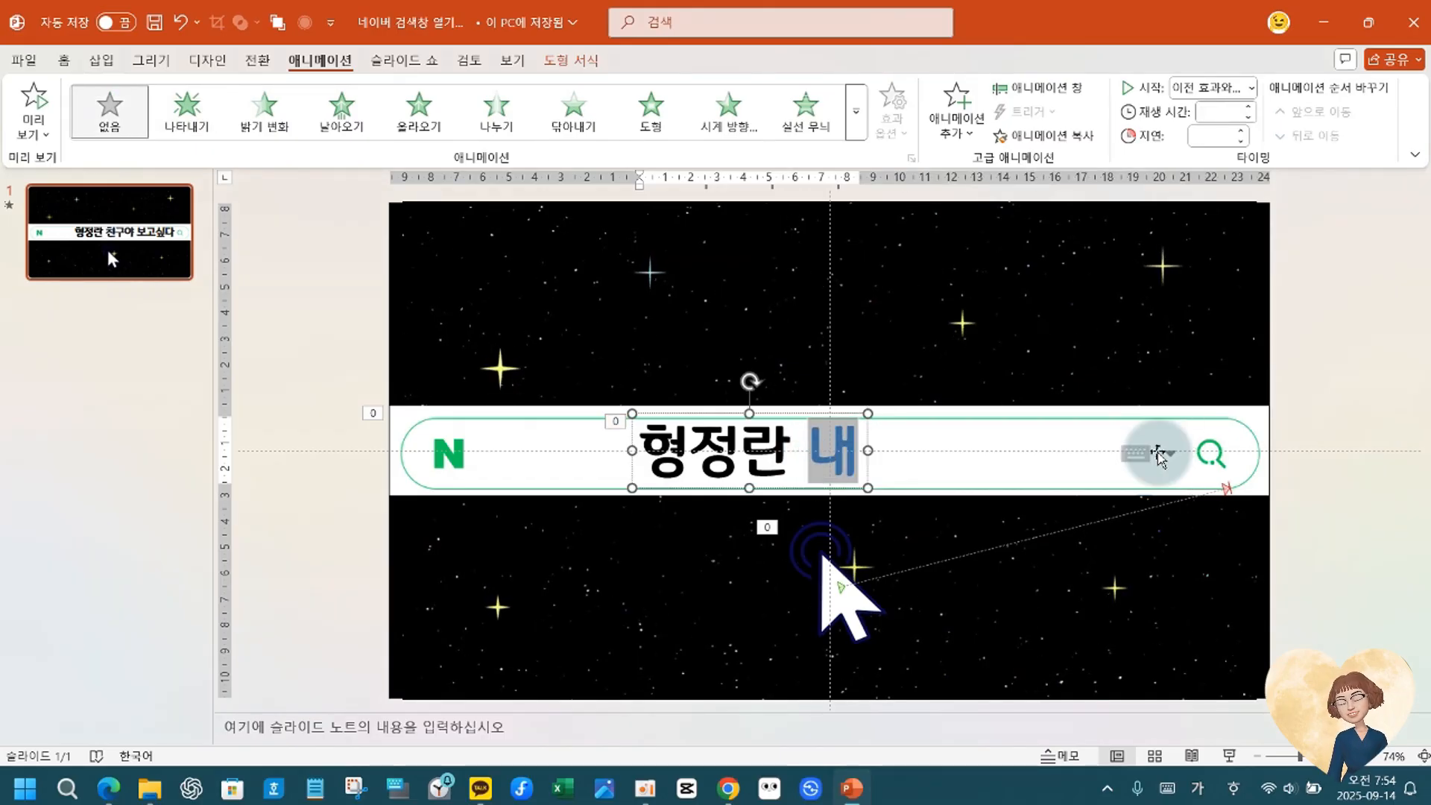
key(BackSpace)
key(BackSpace)
key(BackSpace)
key(BackSpace)
key(BackSpace)
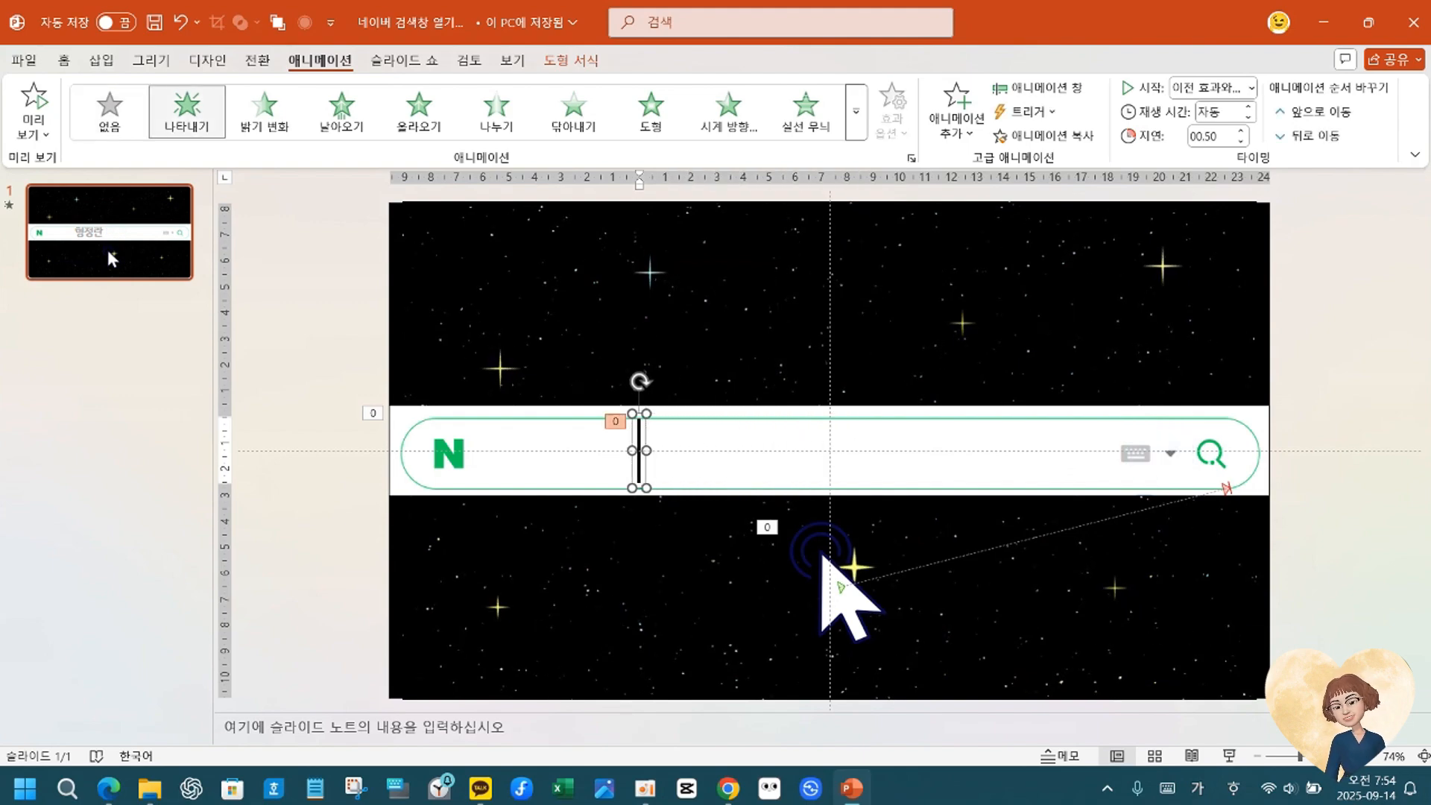
Enter 내 아이 동영상 사진첩 as the search bar's text.
text(내 아이 사)
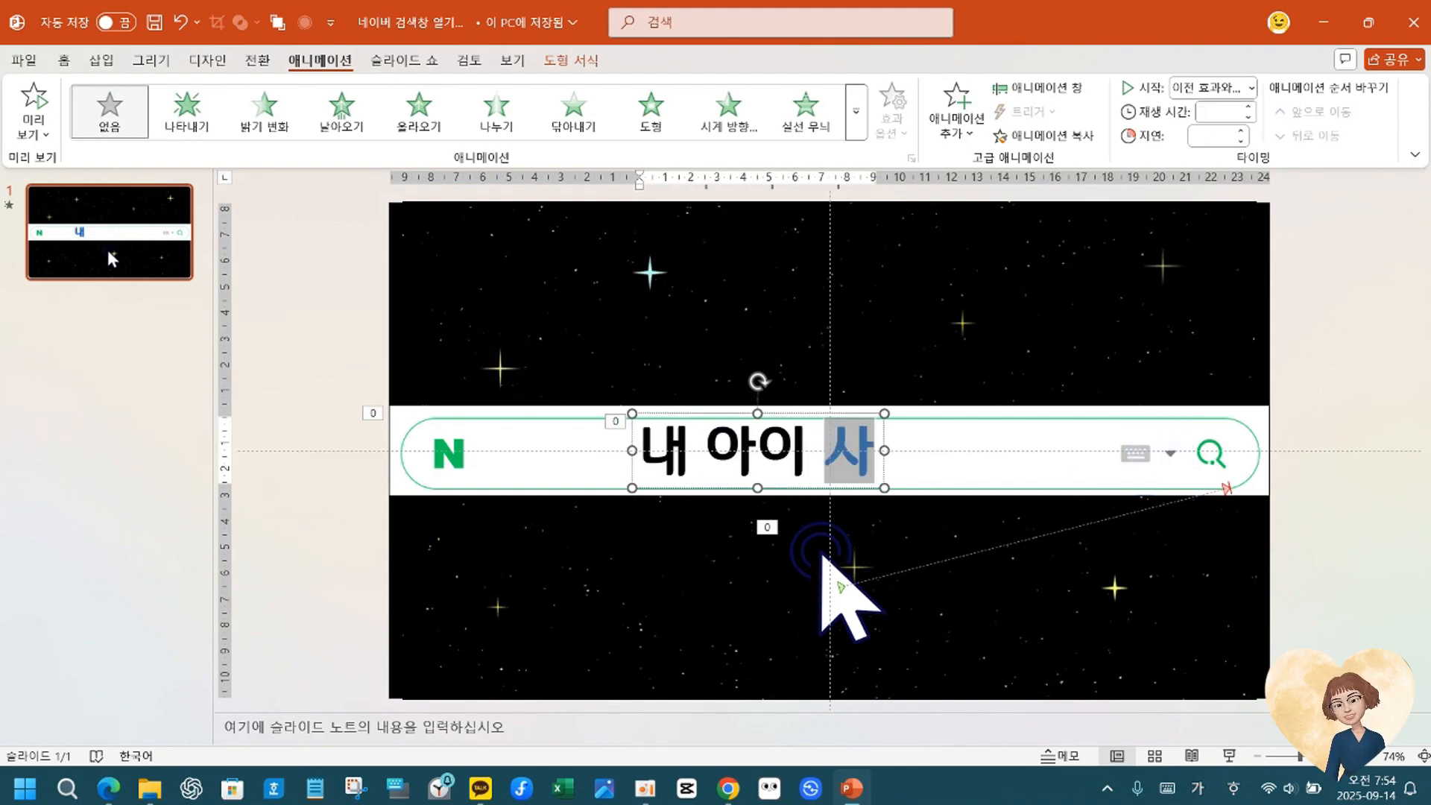
text(진ㅊ)
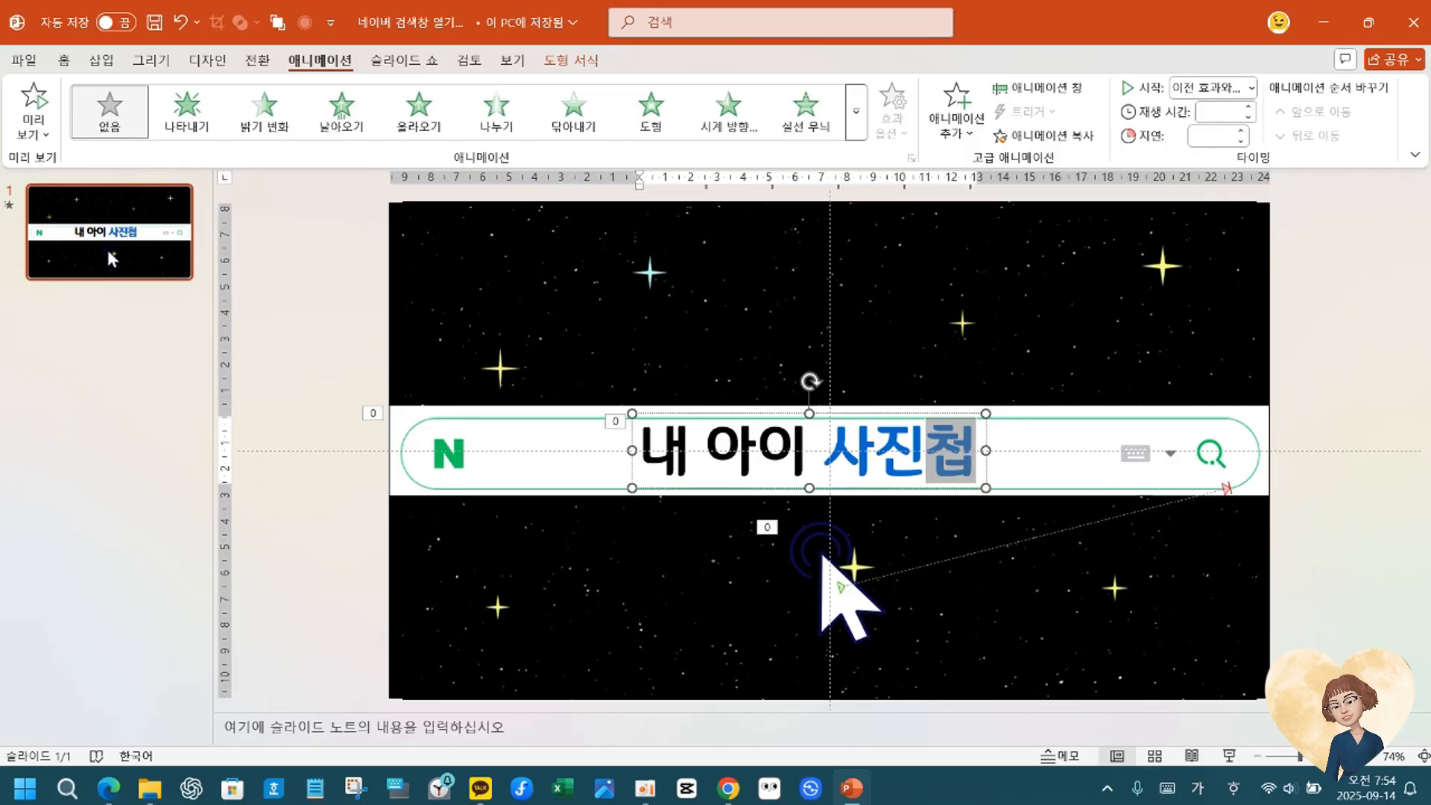
key(BackSpace)
key(BackSpace)
key(BackSpace)
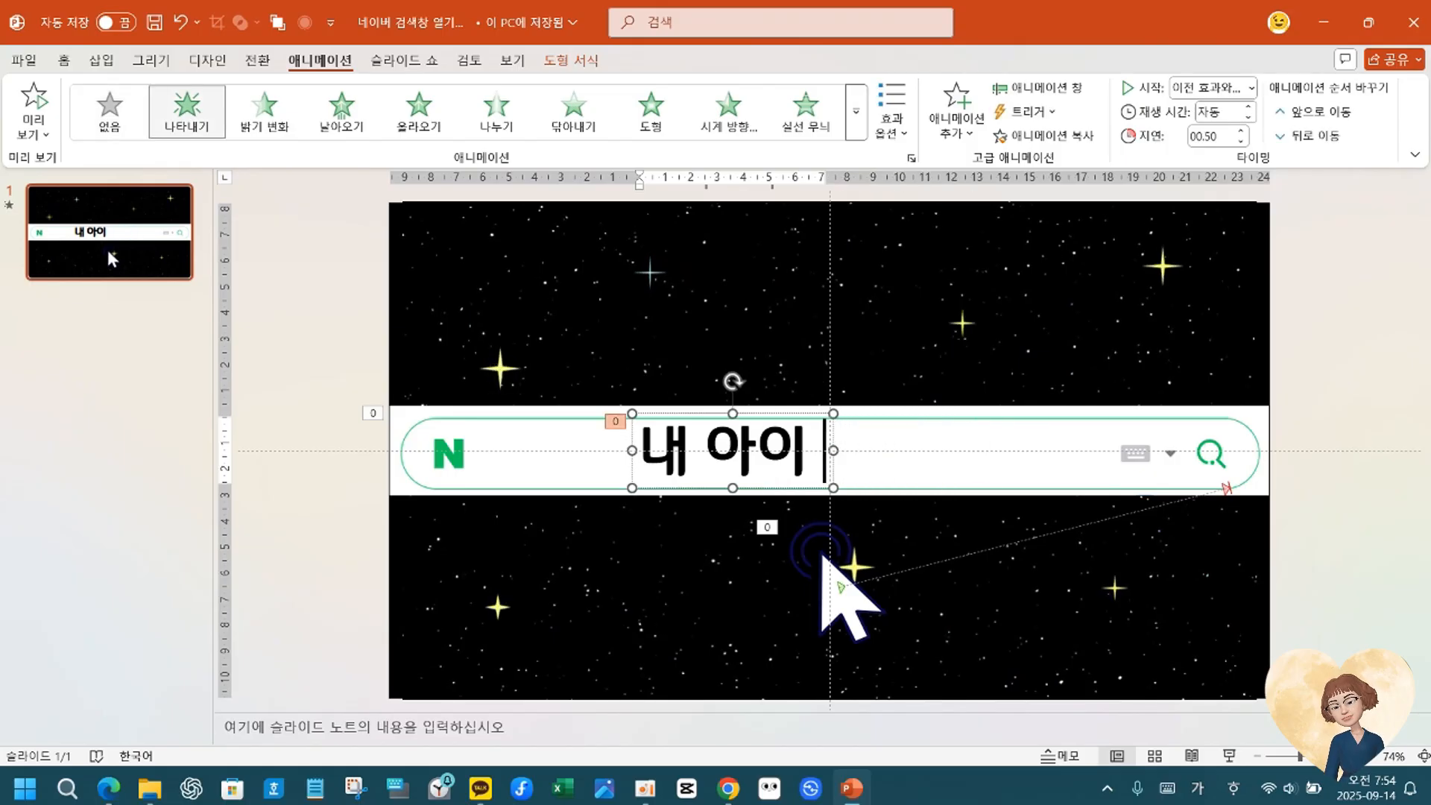
text(동영사ㅇ)
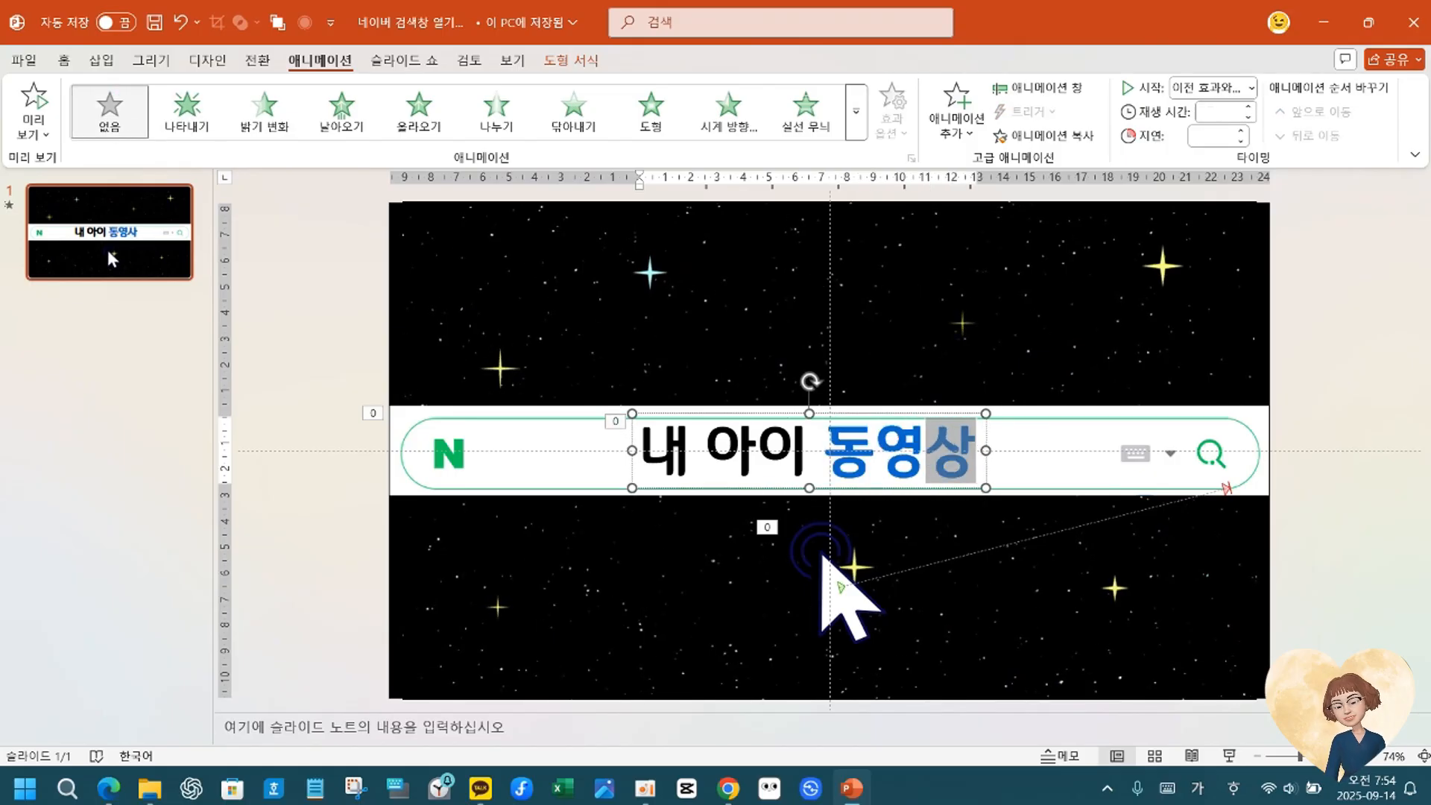
text( 사진ㅊ)
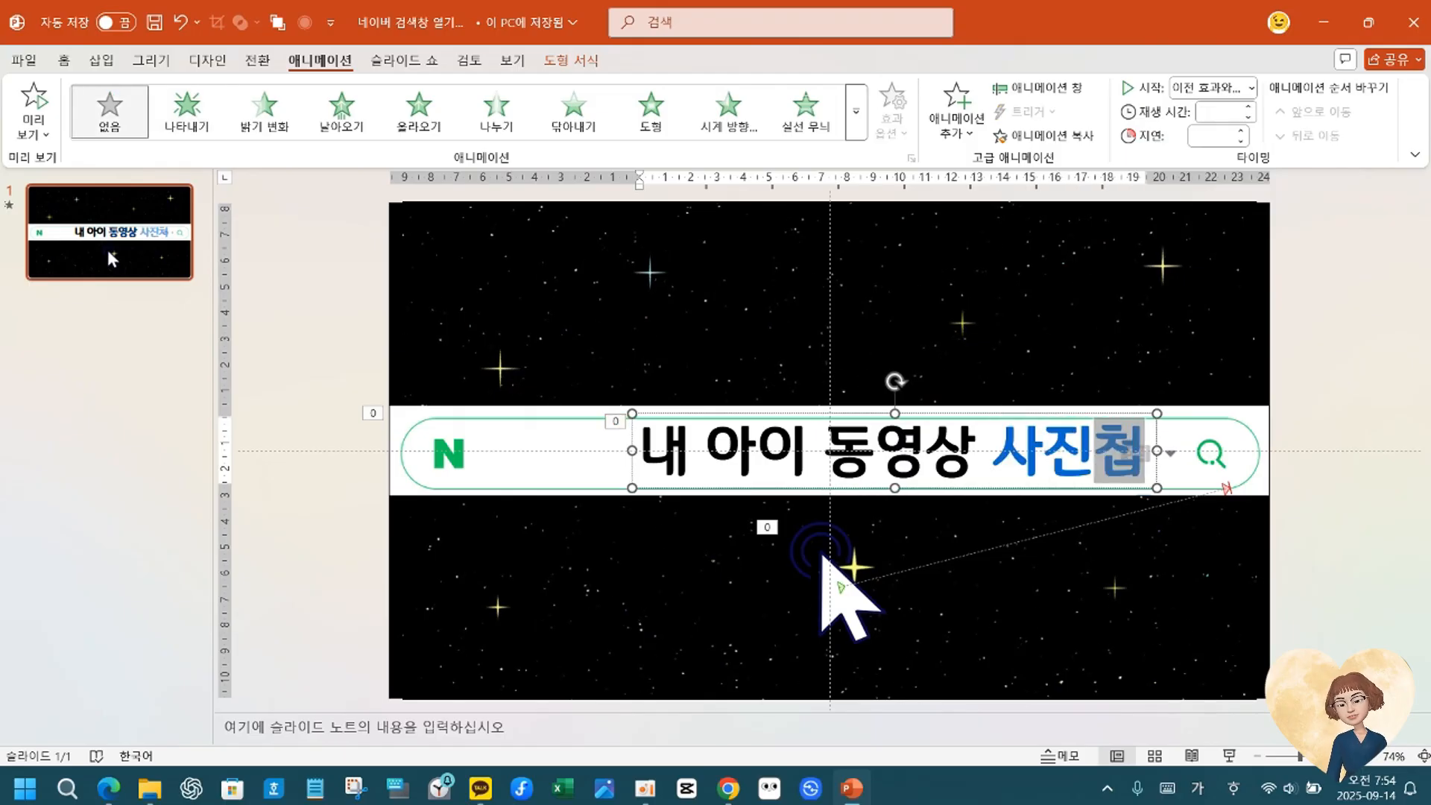
Change the search bar's text to 내 아이 운동회 영상.
key(BackSpace)
key(BackSpace)
key(BackSpace)
key(BackSpace)
key(BackSpace)
key(BackSpace)
key(BackSpace)
key(BackSpace)
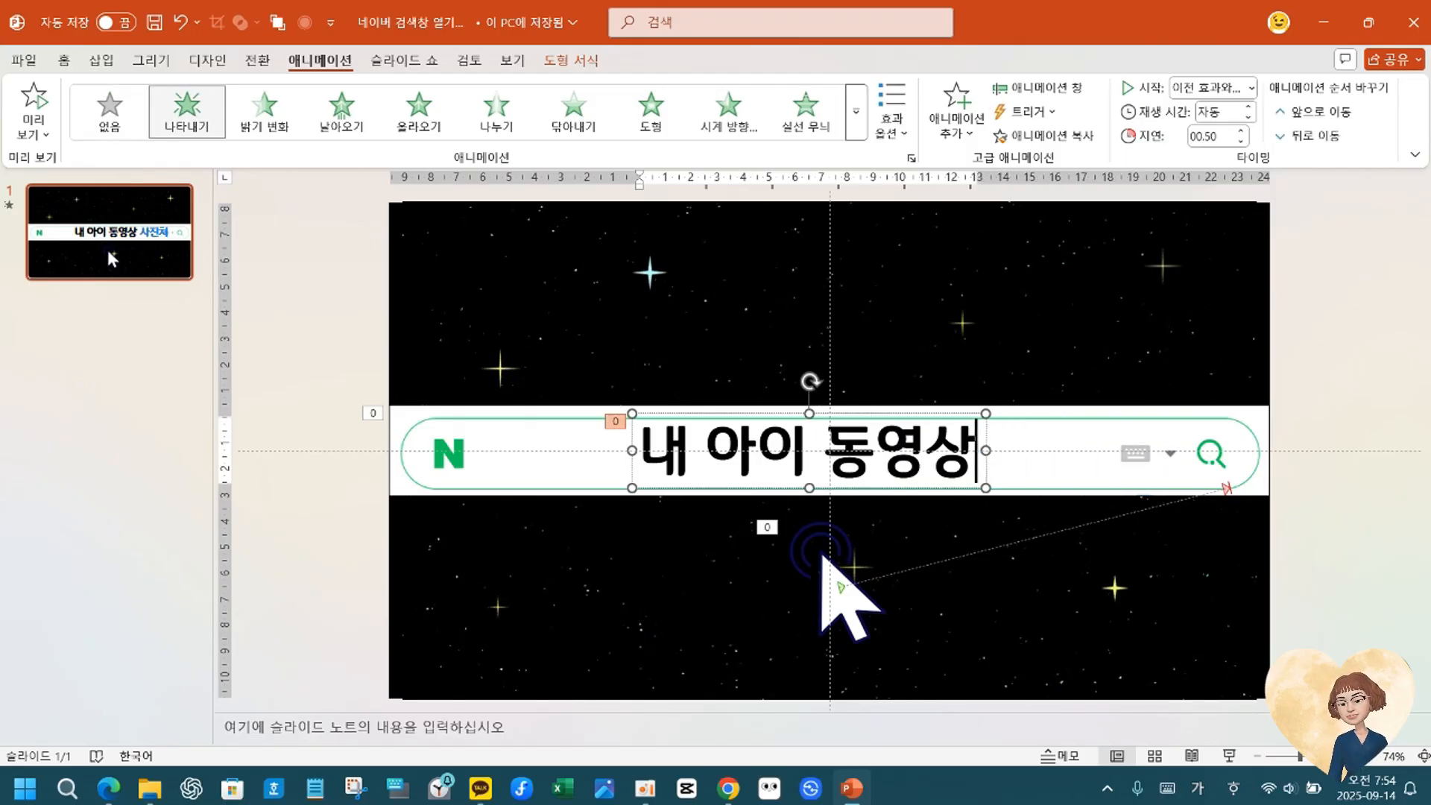
text(ㅇ)
text(동회 영사)
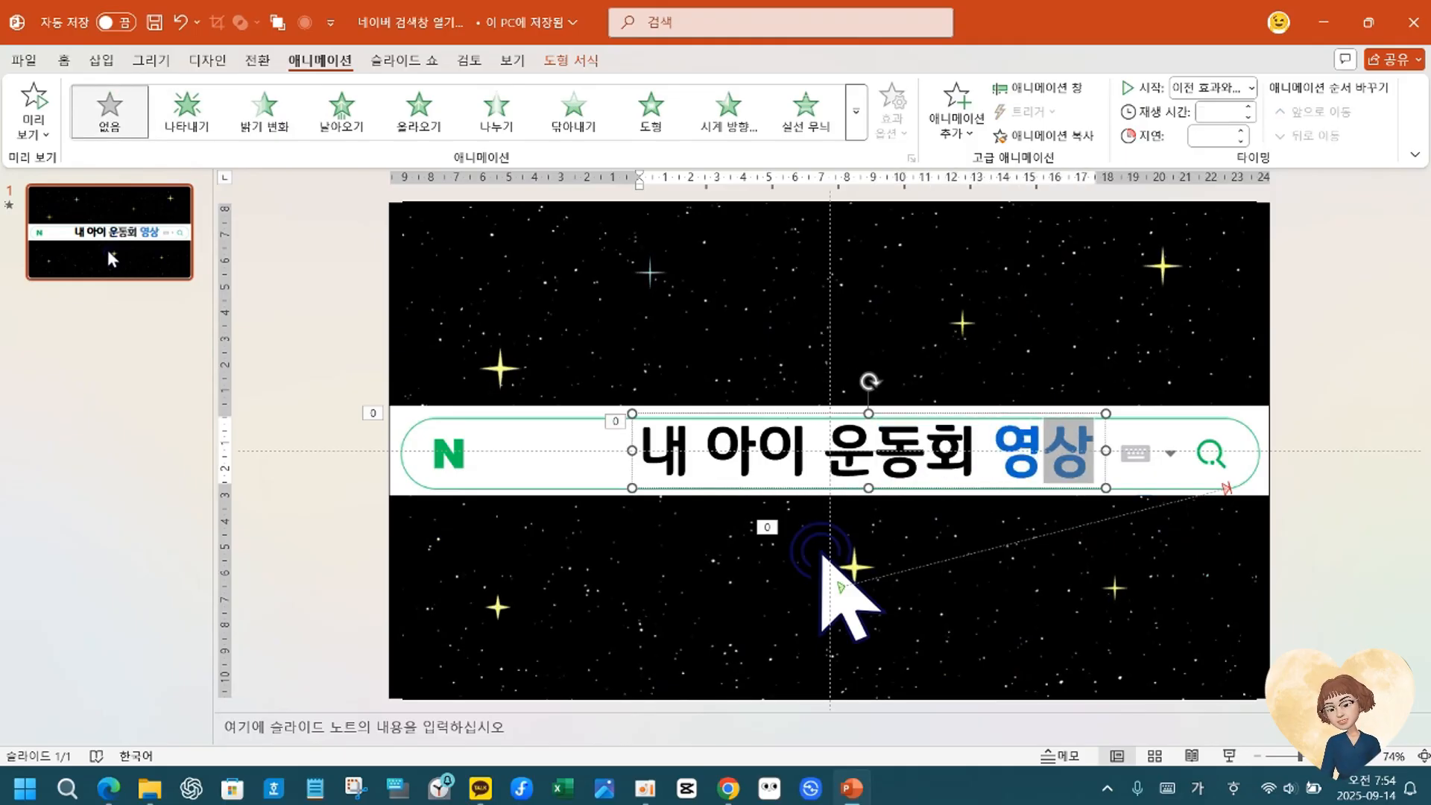
Delete the whole phrase 내 아이 운동회 영상 from the search bar's text box.
key(BackSpace)
key(BackSpace)
key(BackSpace)
key(BackSpace)
key(BackSpace)
key(BackSpace)
key(BackSpace)
key(BackSpace)
key(BackSpace)
key(BackSpace)
key(BackSpace)
key(BackSpace)
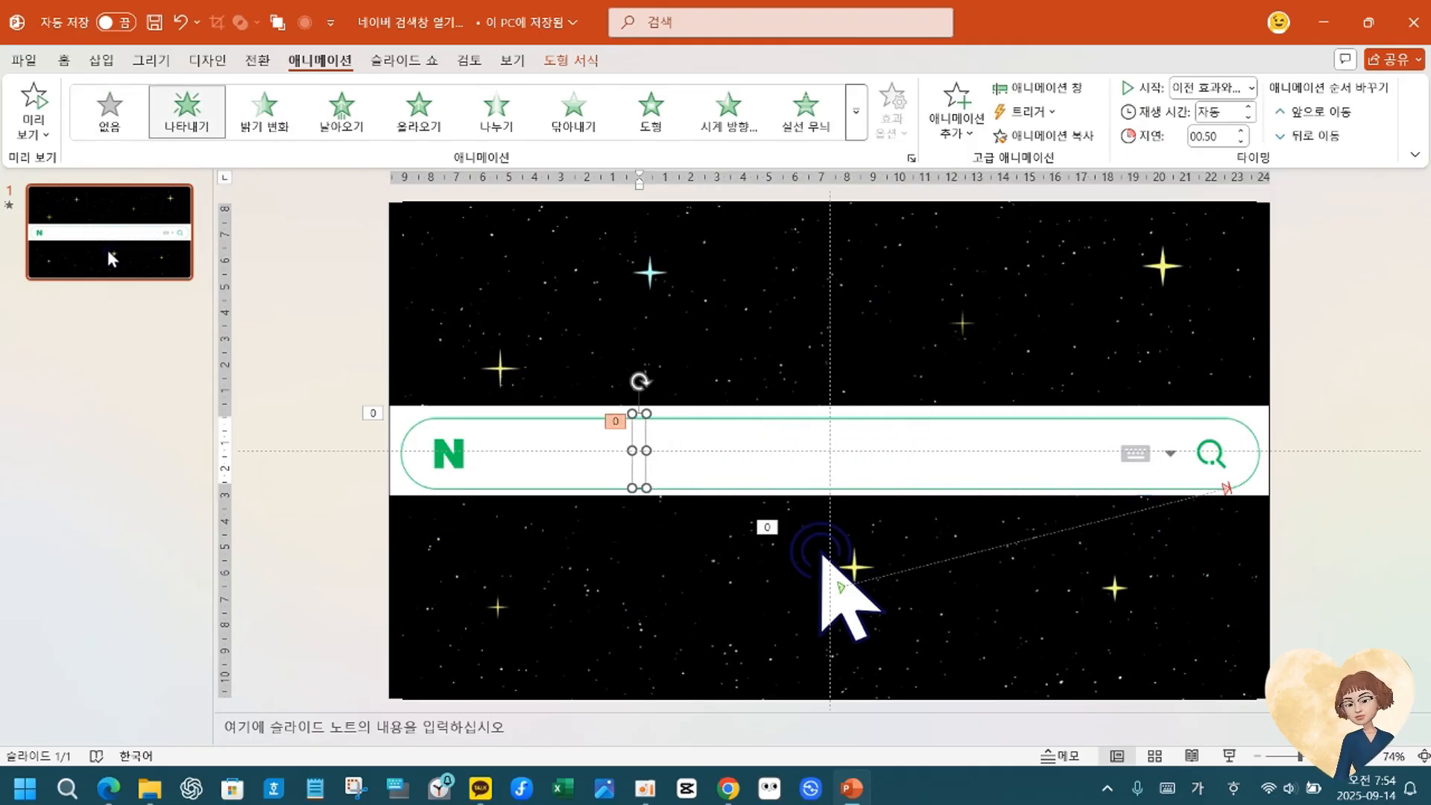
Enter 통영 여행 짧은 보고서 as the search bar's text.
text(통ㅇ)
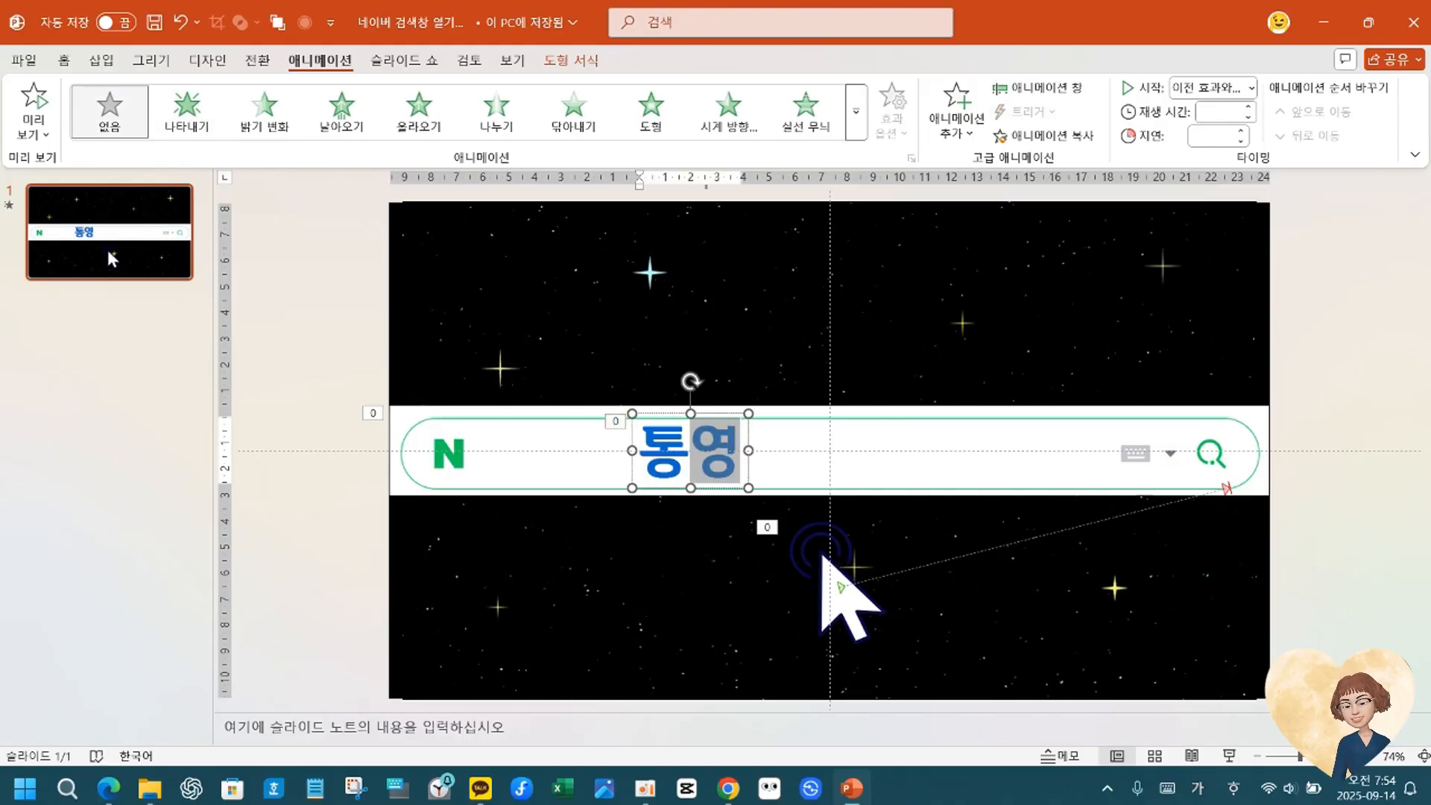
text( 여행)
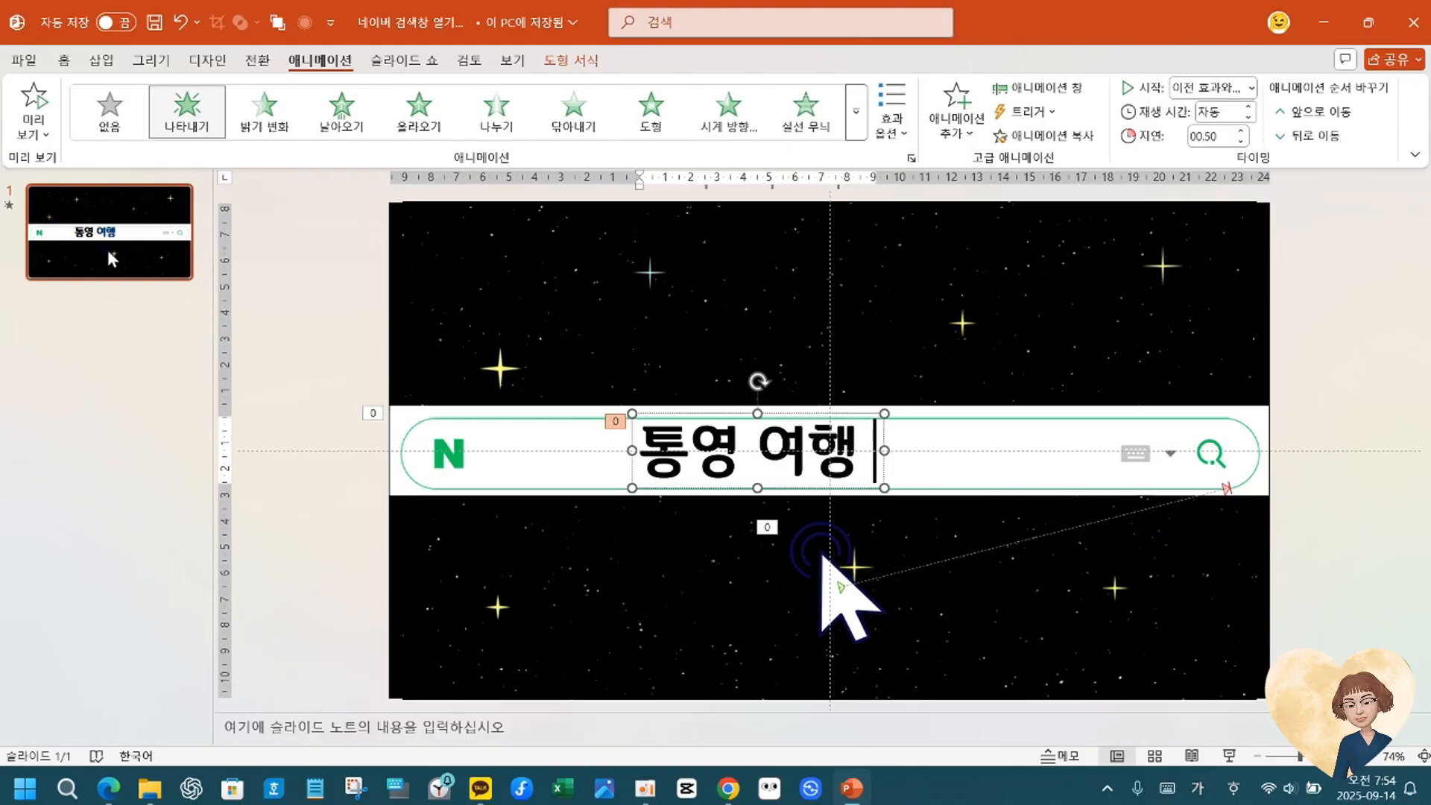
text( ㅉ)
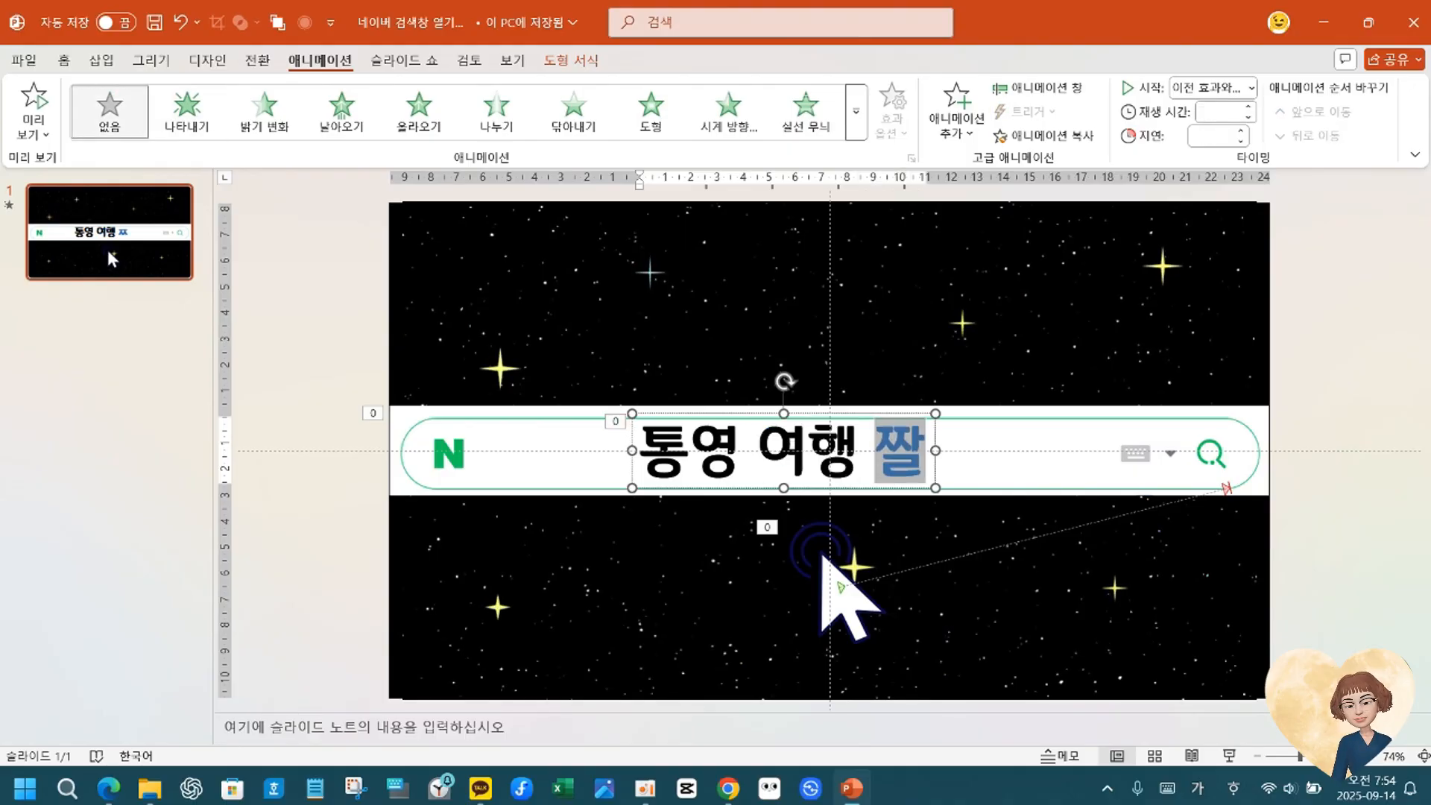
text(짧은 보고서)
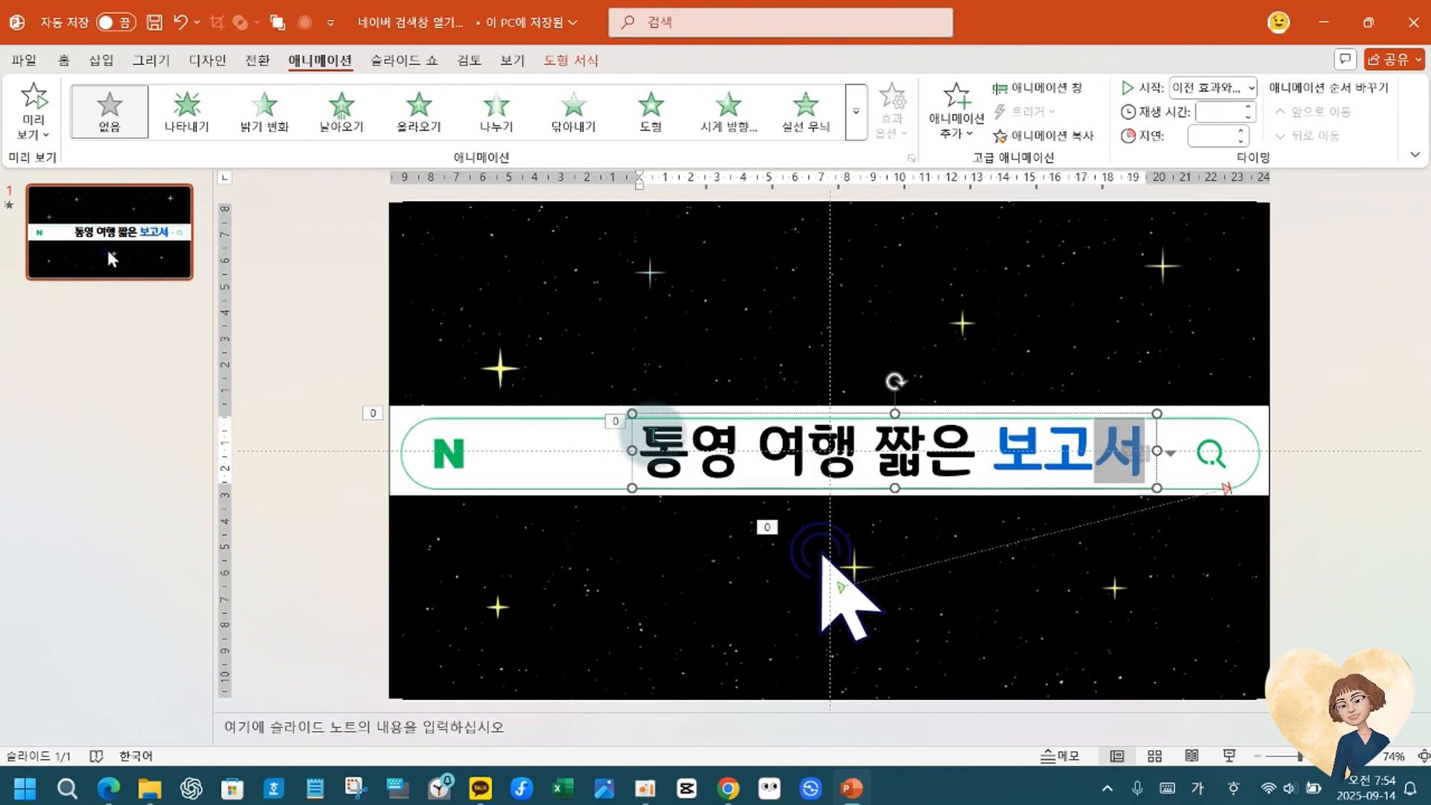
Replace the search bar's text with 포천장애인학교 and save the presentation.
drag(635, 429, 1116, 436)
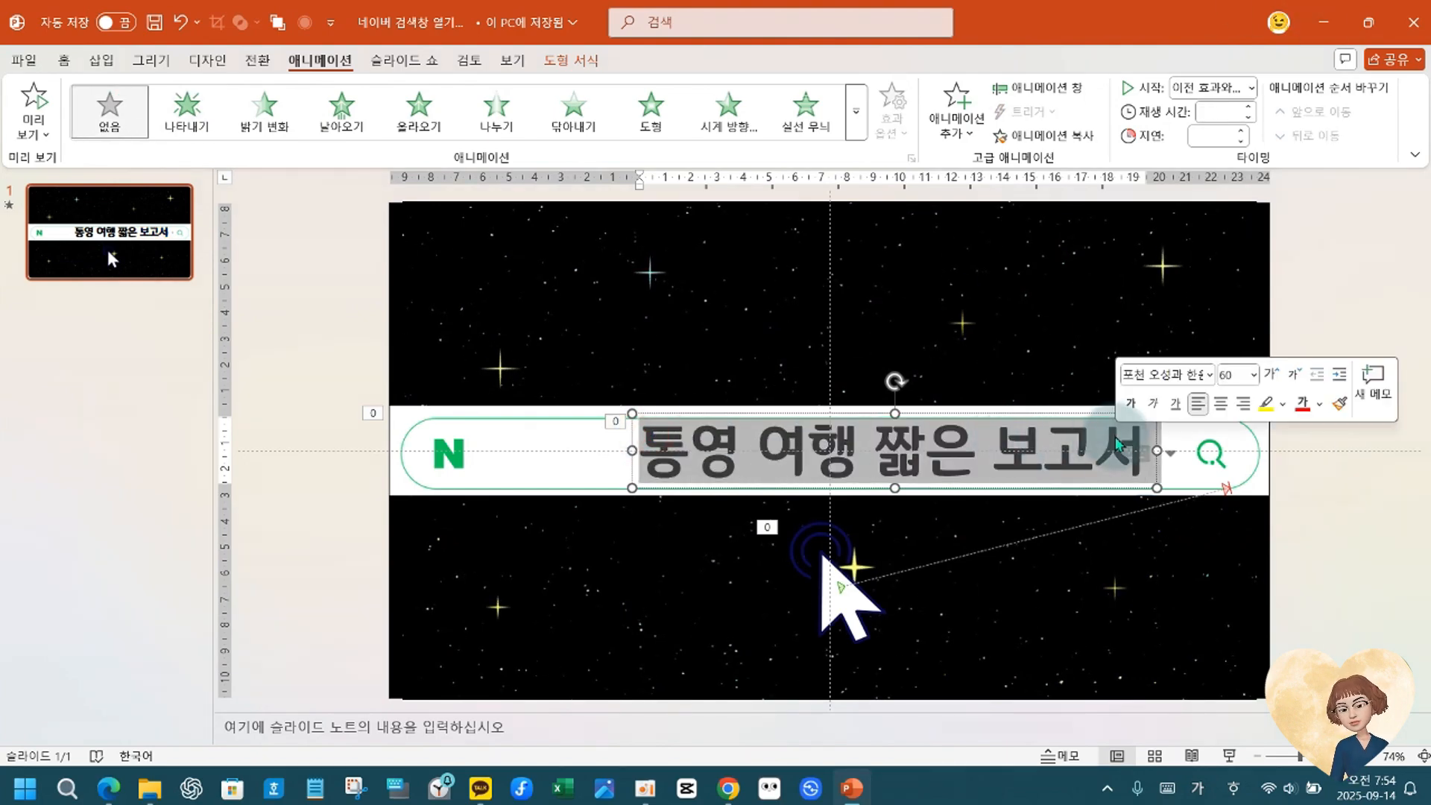
text(ㅌ)
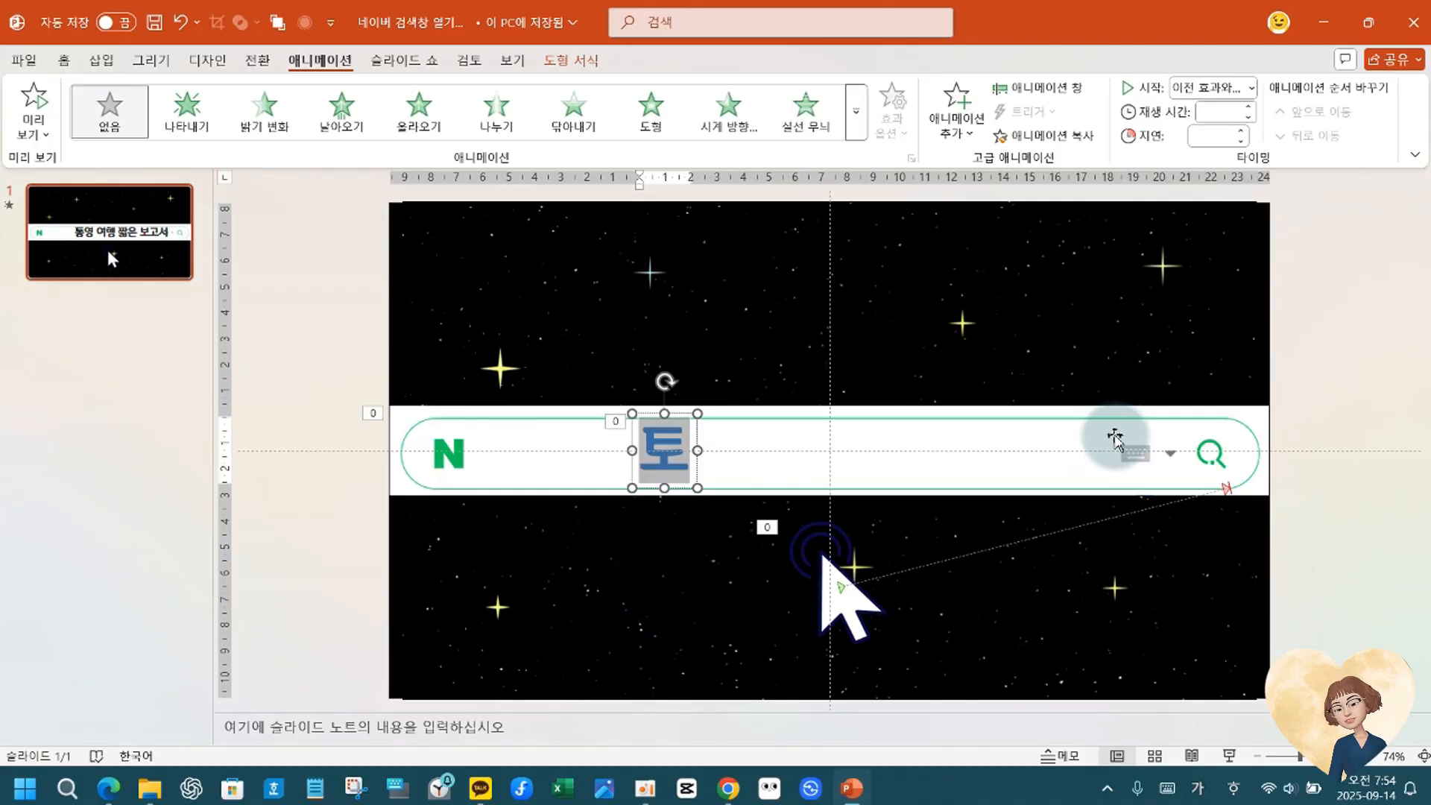
key(BackSpace)
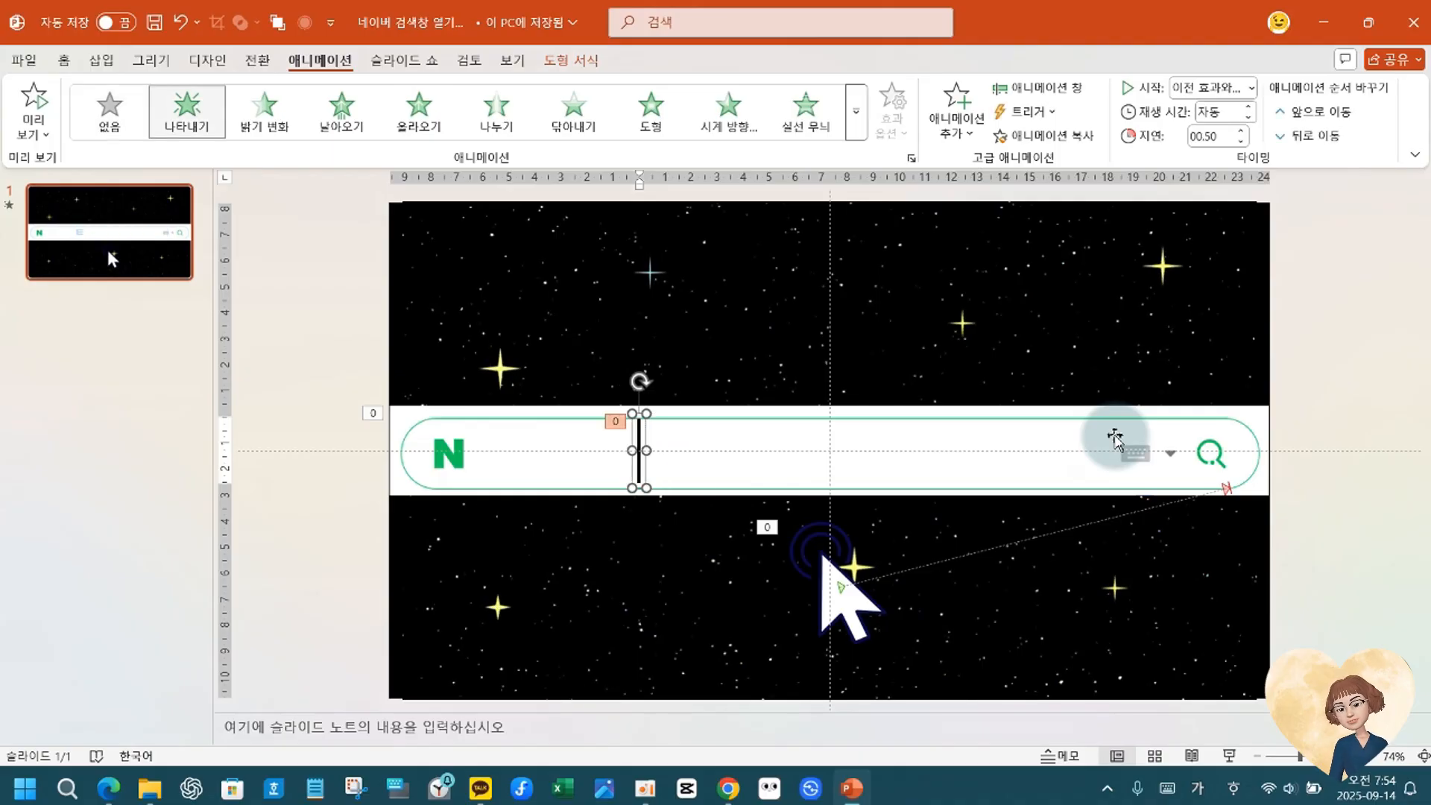
text(포천)
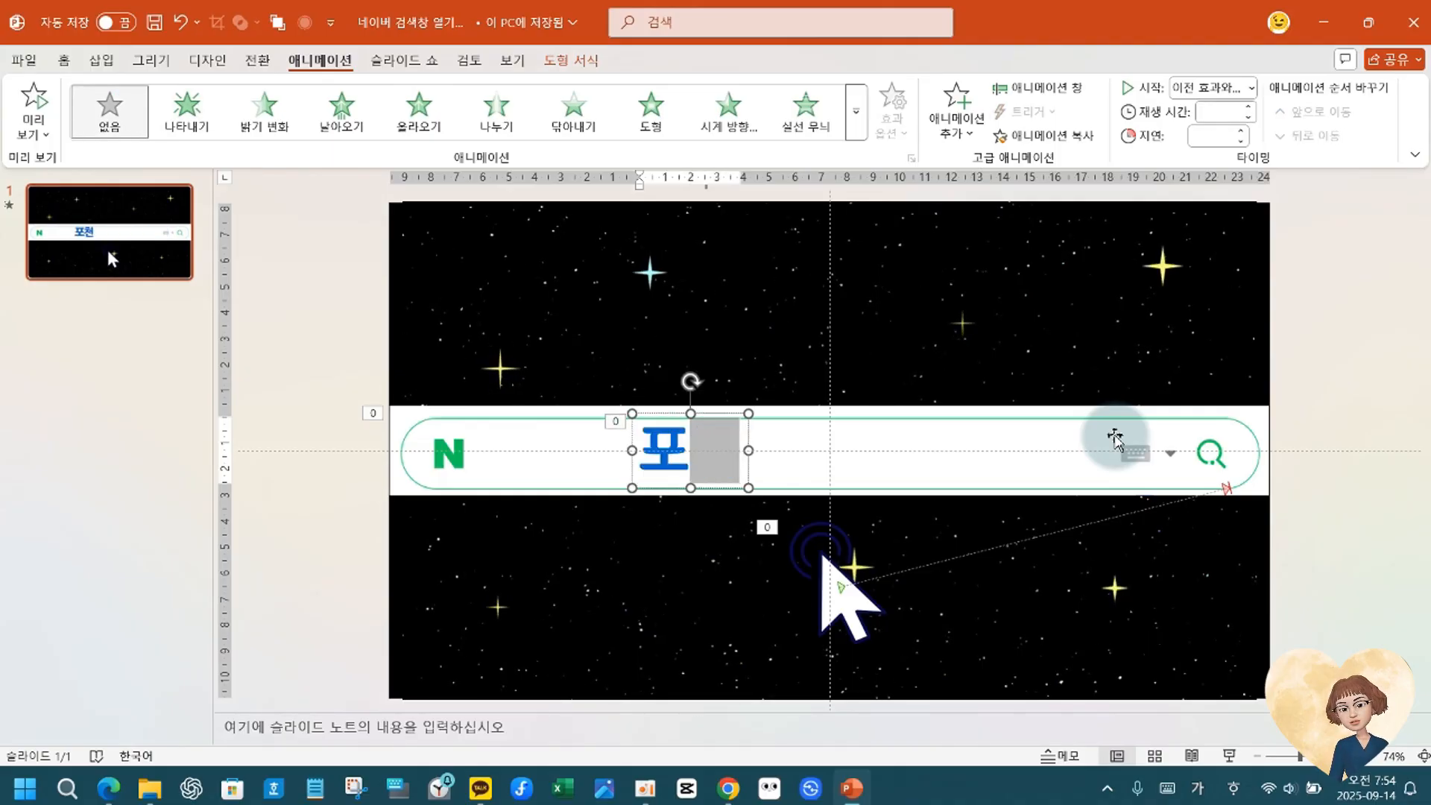
text(장애인학교)
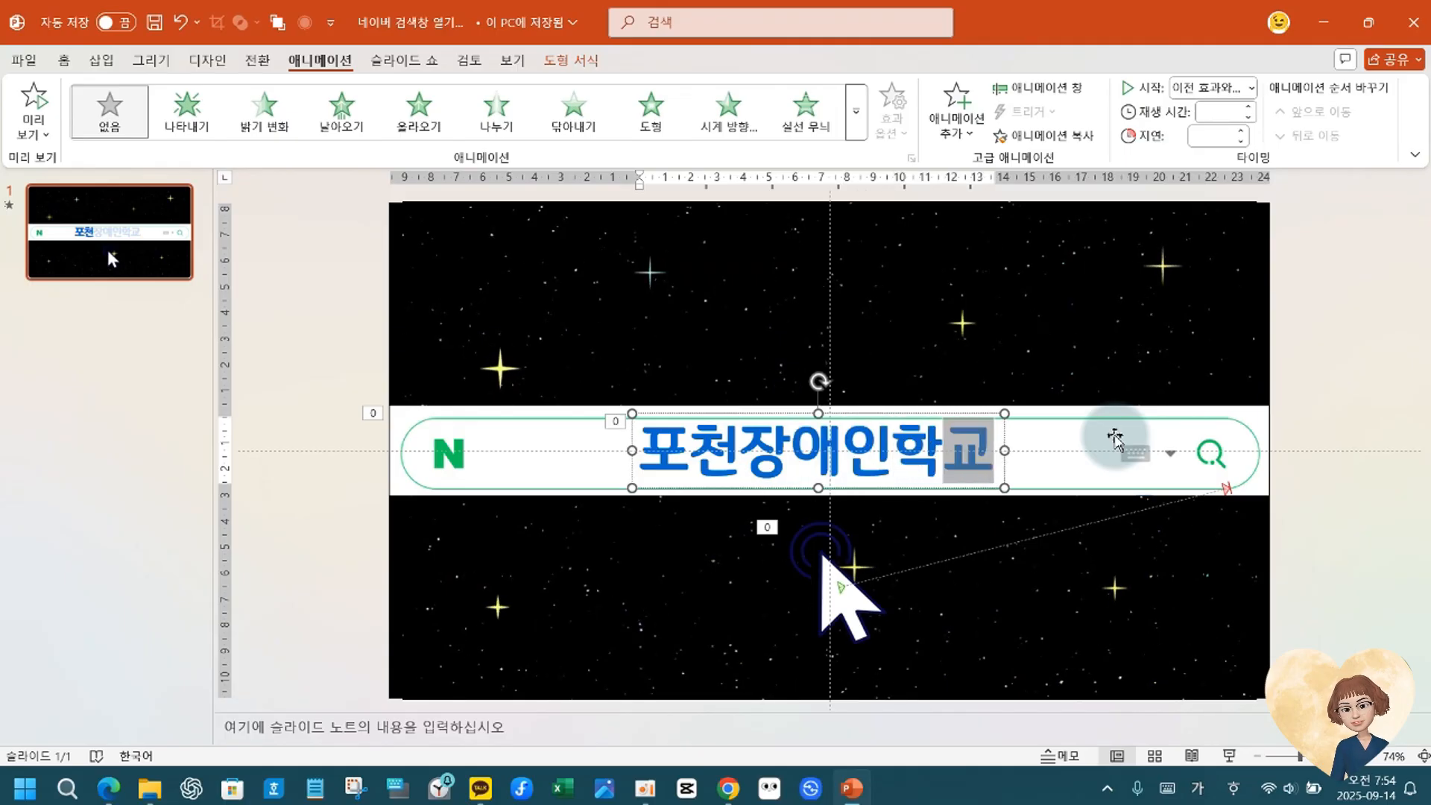
click(316, 262)
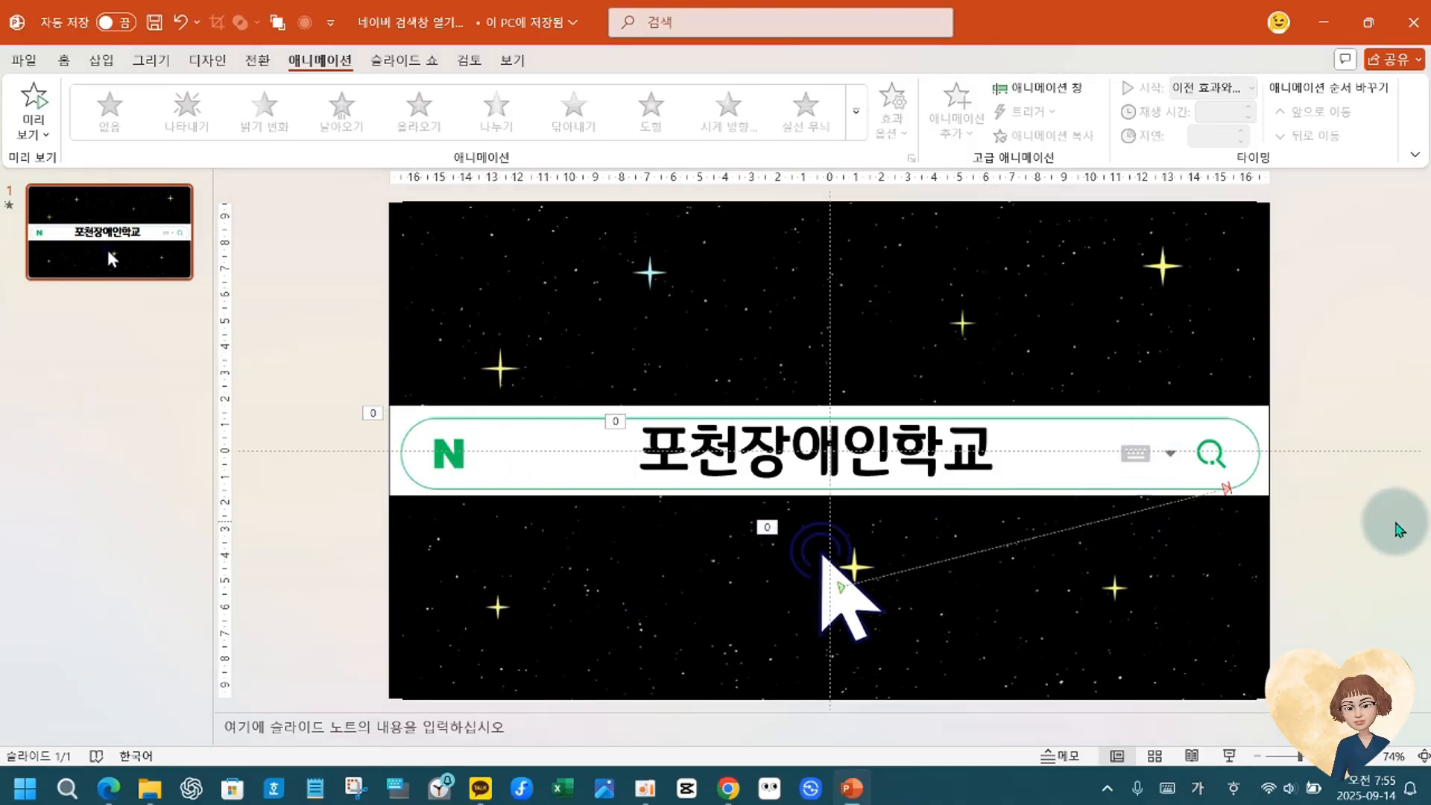
drag(635, 451, 977, 450)
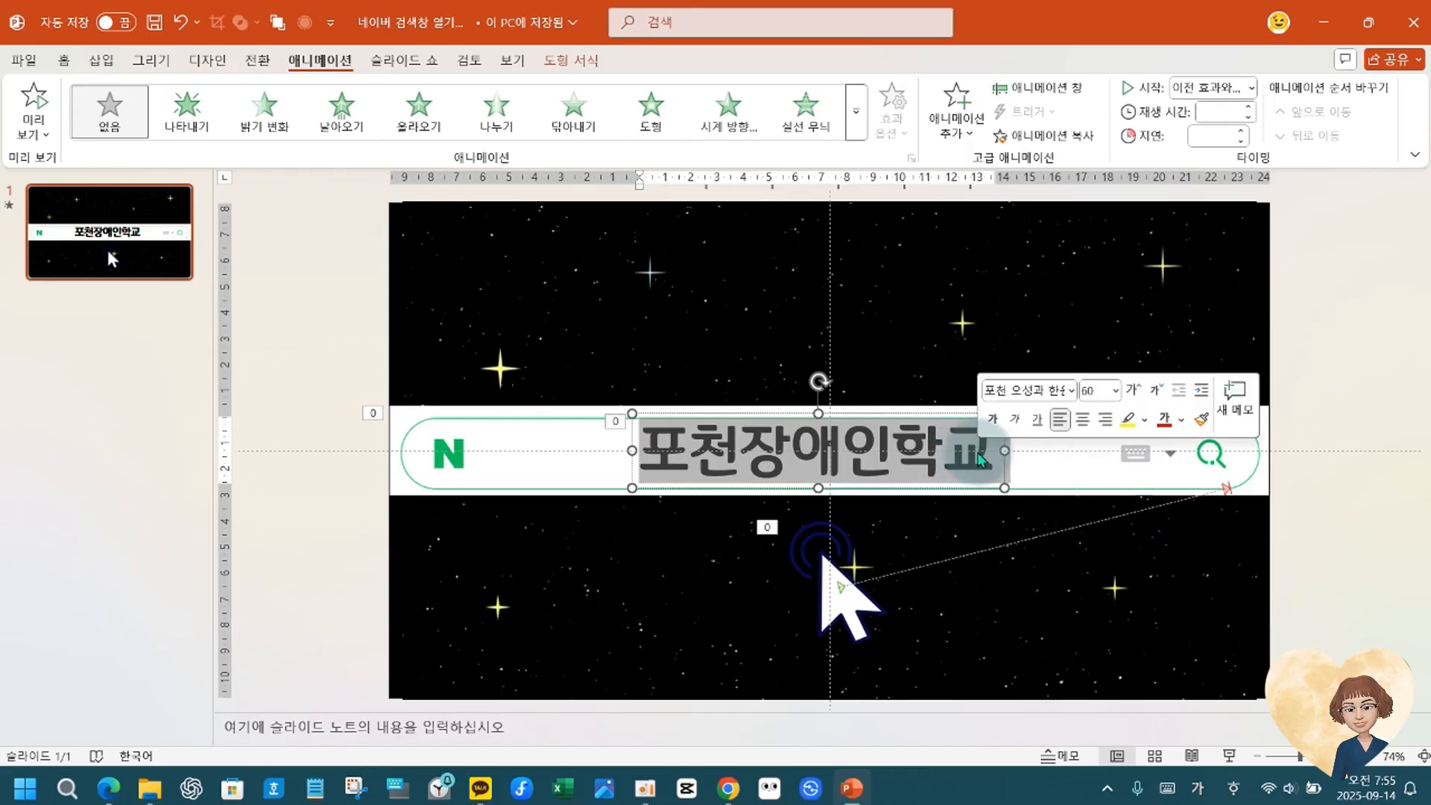
click(308, 255)
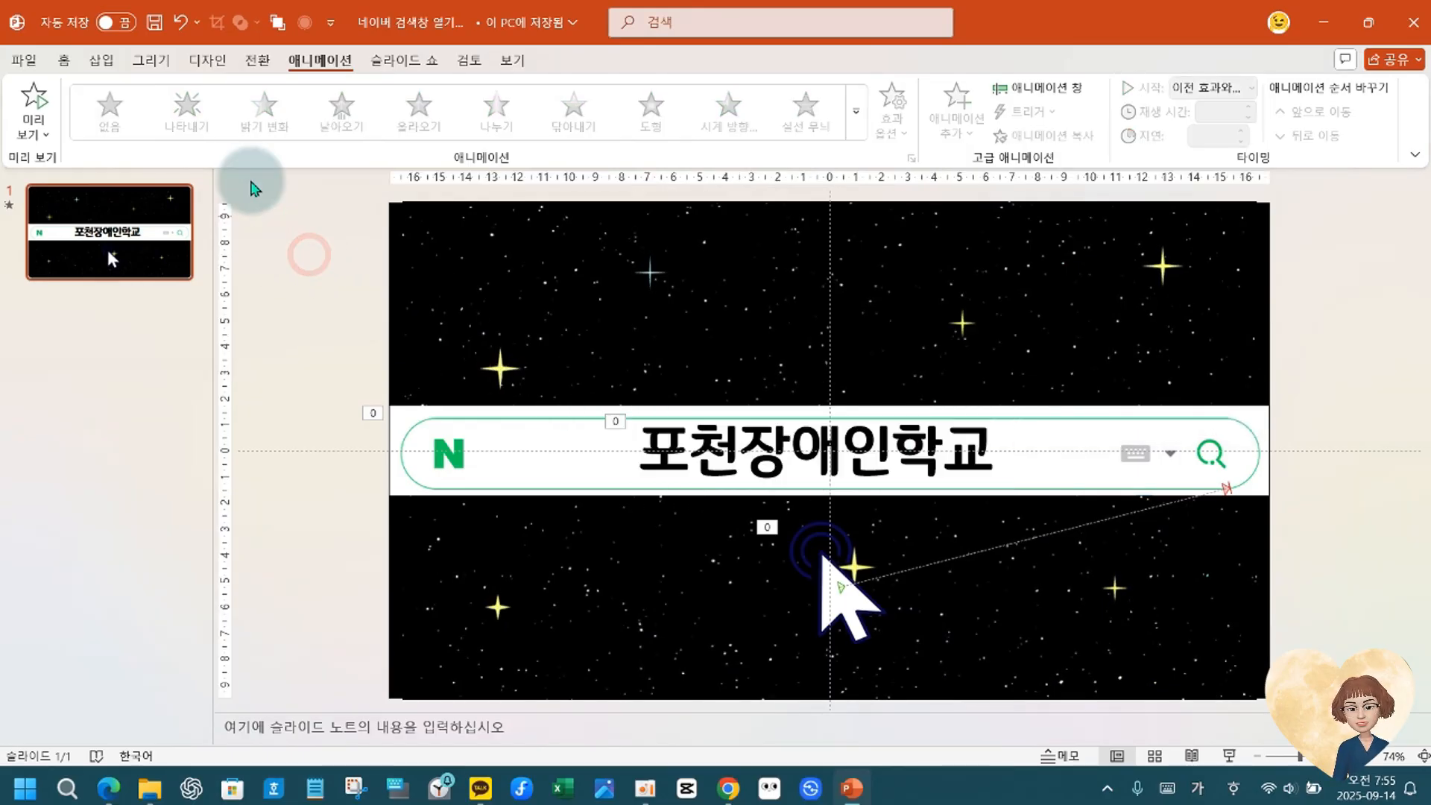
click(155, 25)
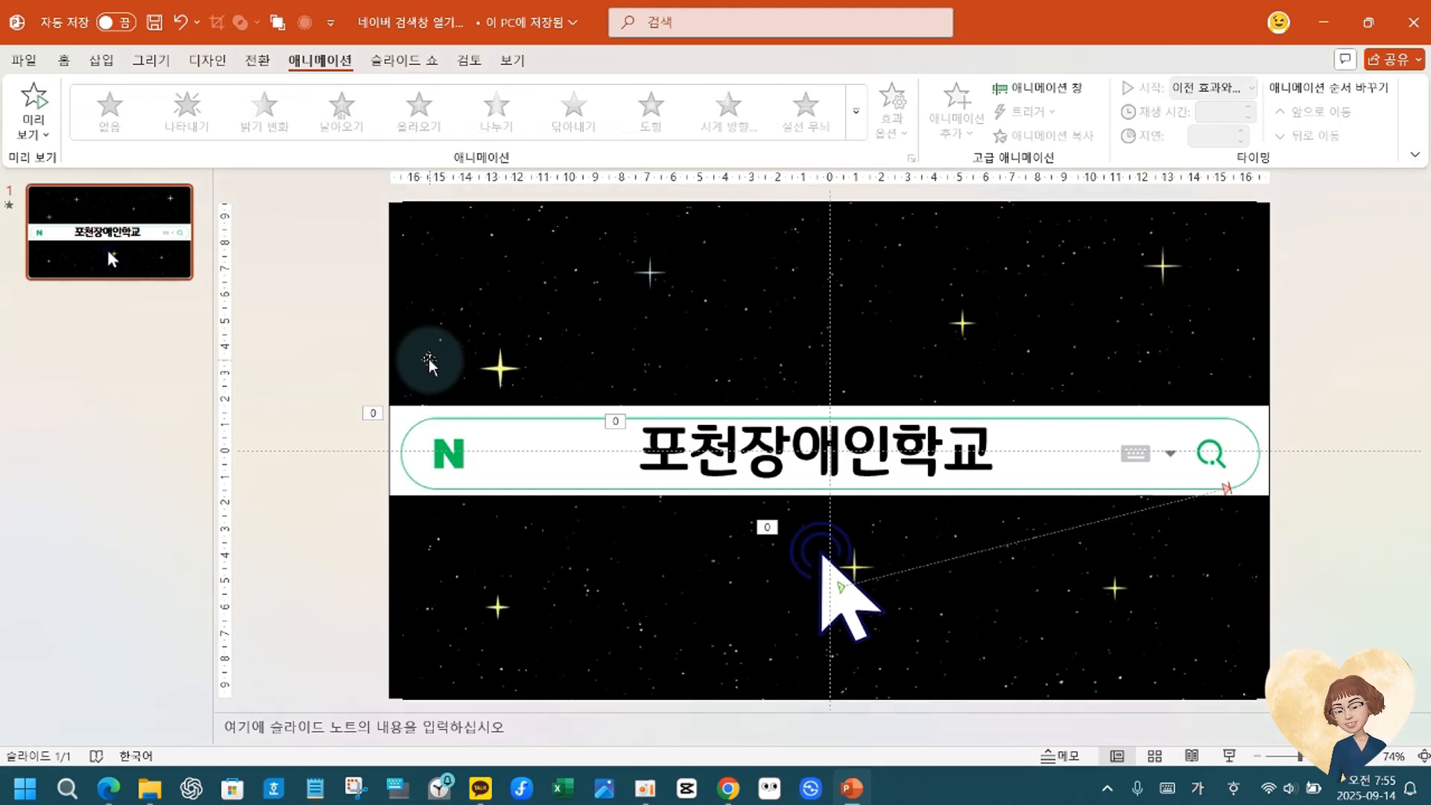
Export the presentation as a Full HD (1080p) MPEG-4 video named 네이버 검색창 열기 효과 in the 25년 발표회 folder.
click(17, 65)
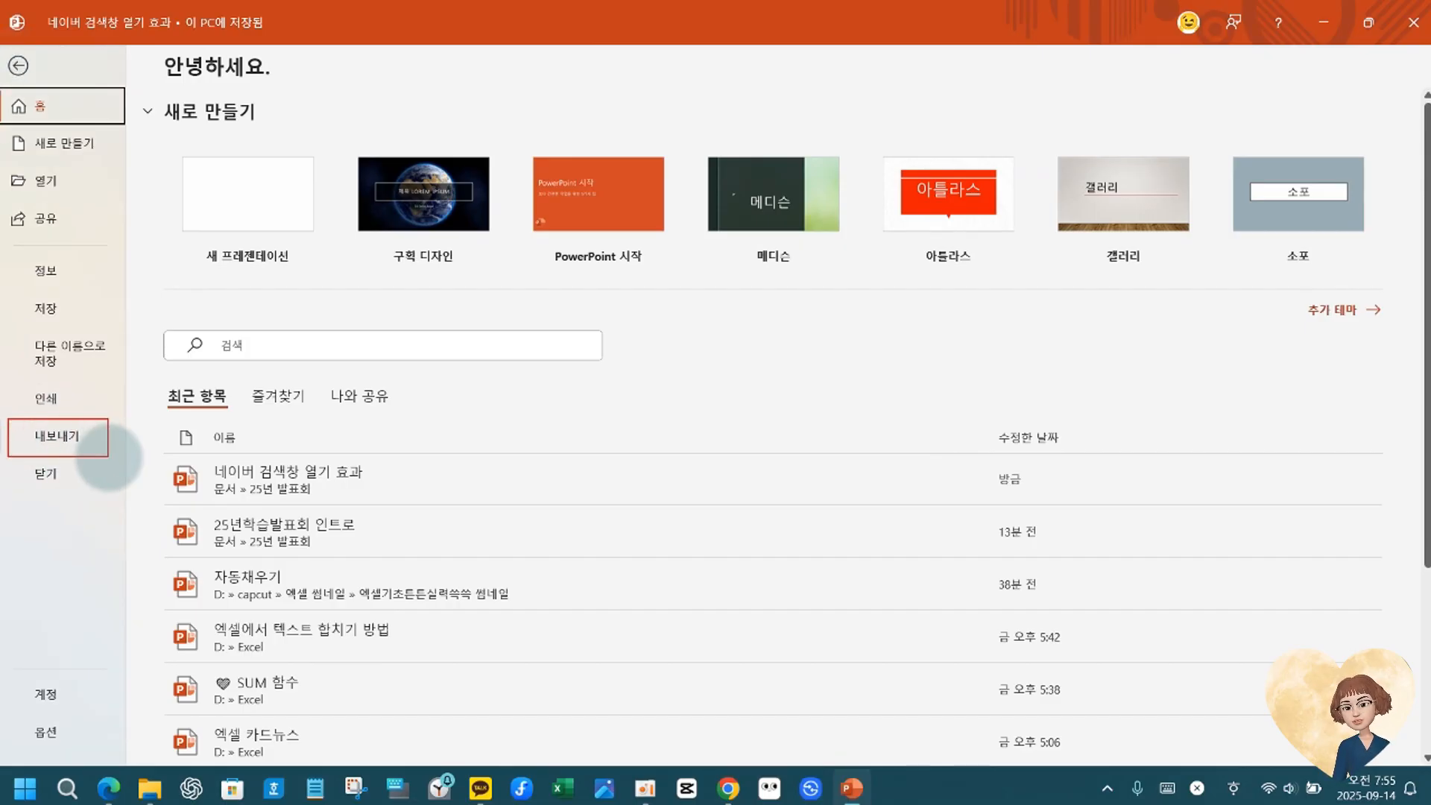
click(79, 449)
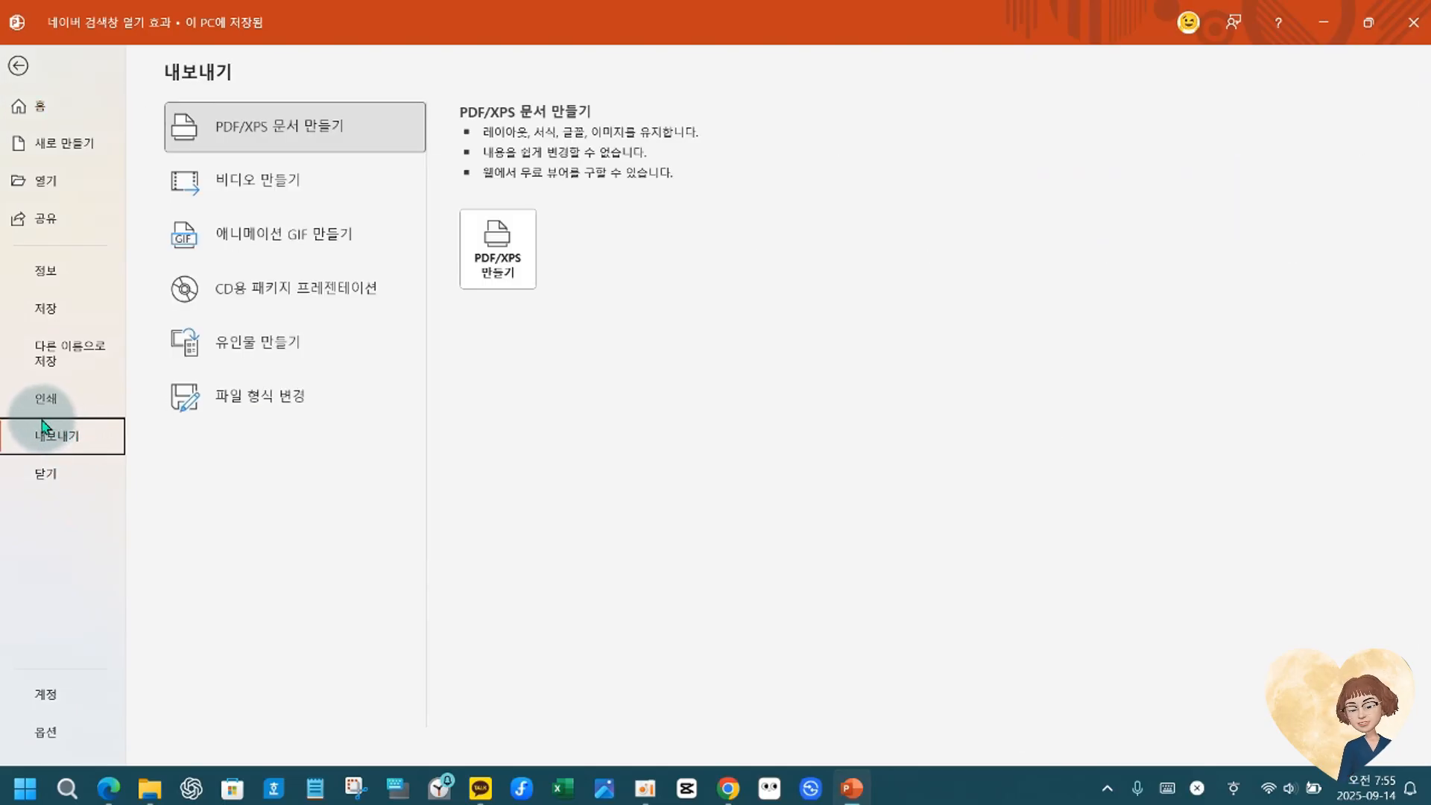
click(282, 177)
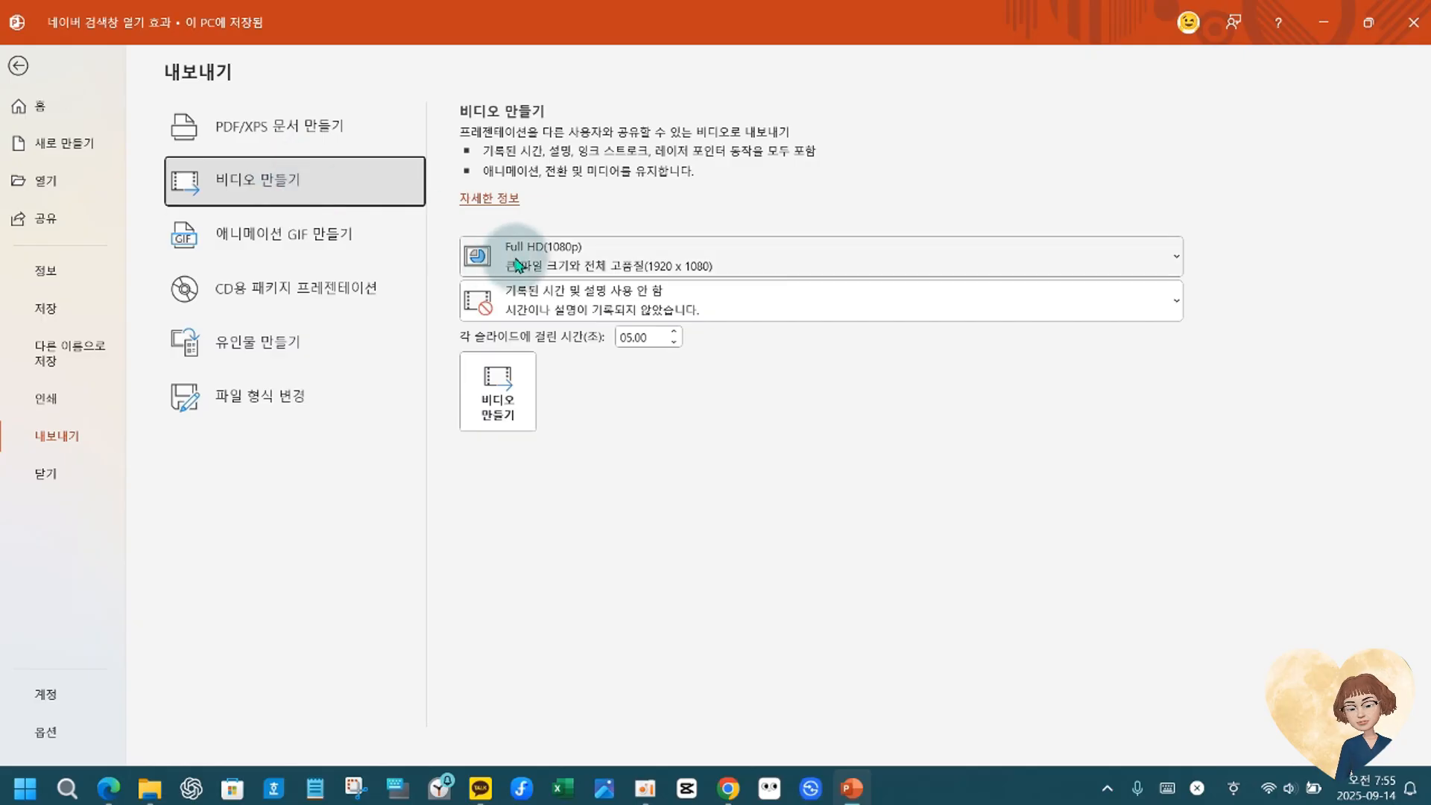
click(1174, 257)
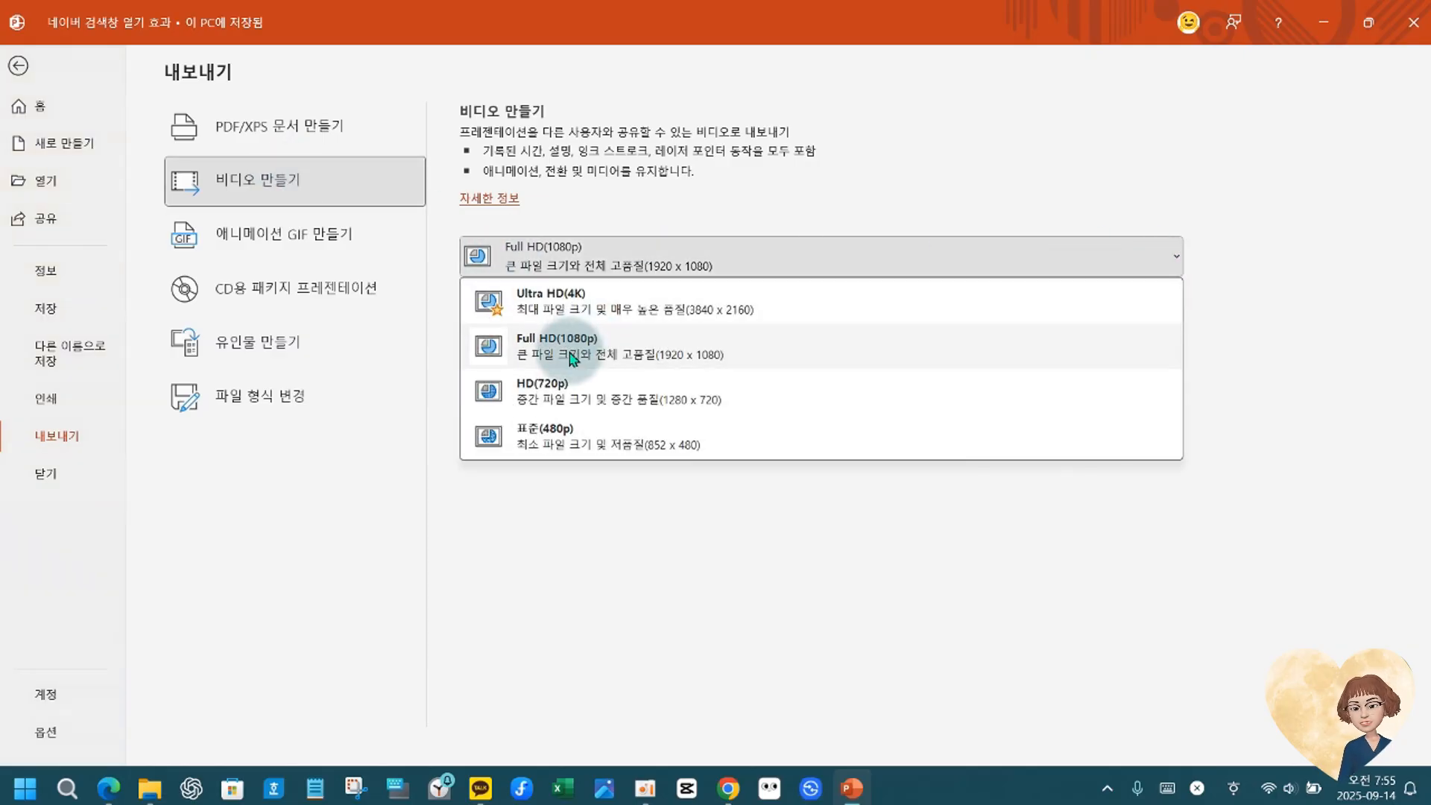
drag(453, 316, 1118, 375)
click(1114, 365)
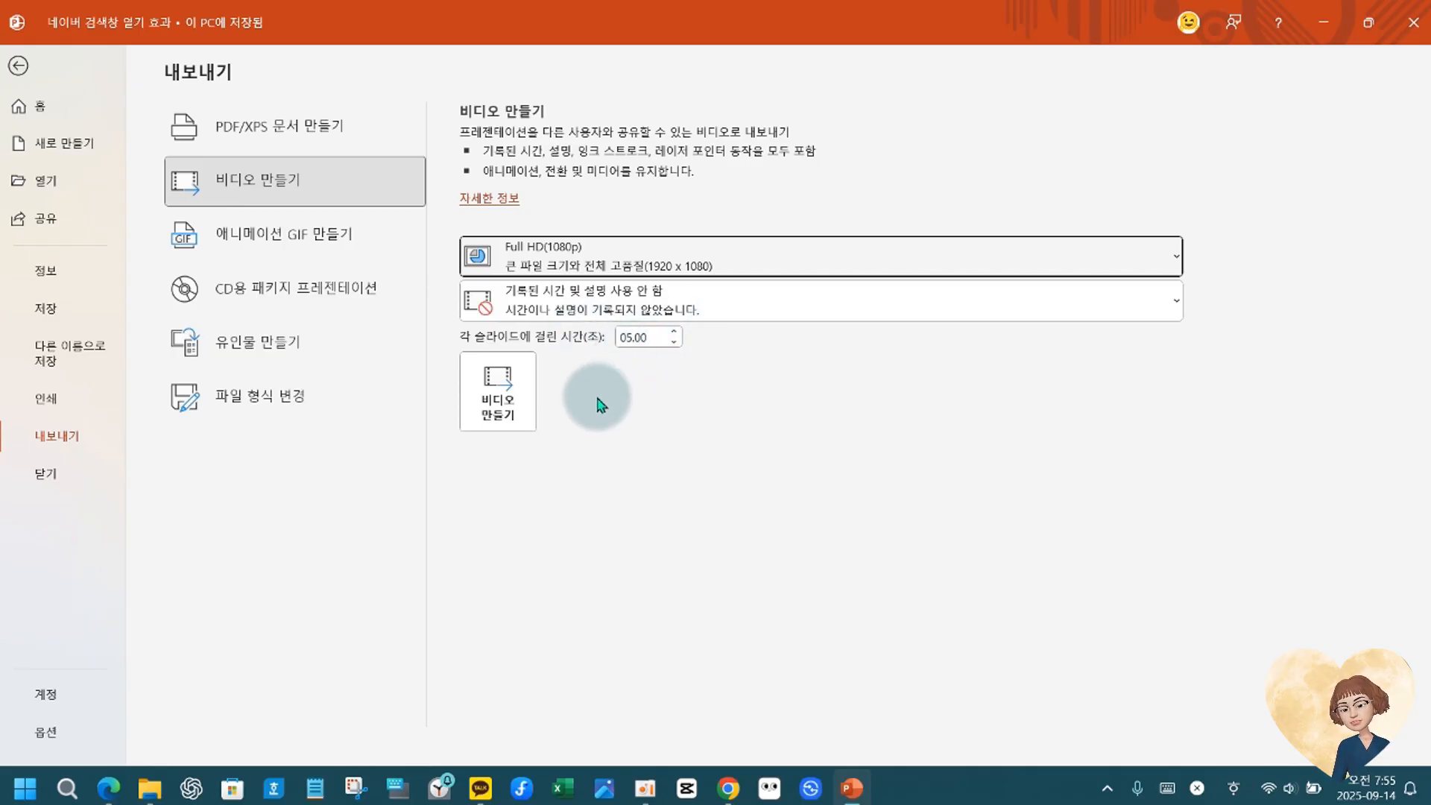
click(513, 387)
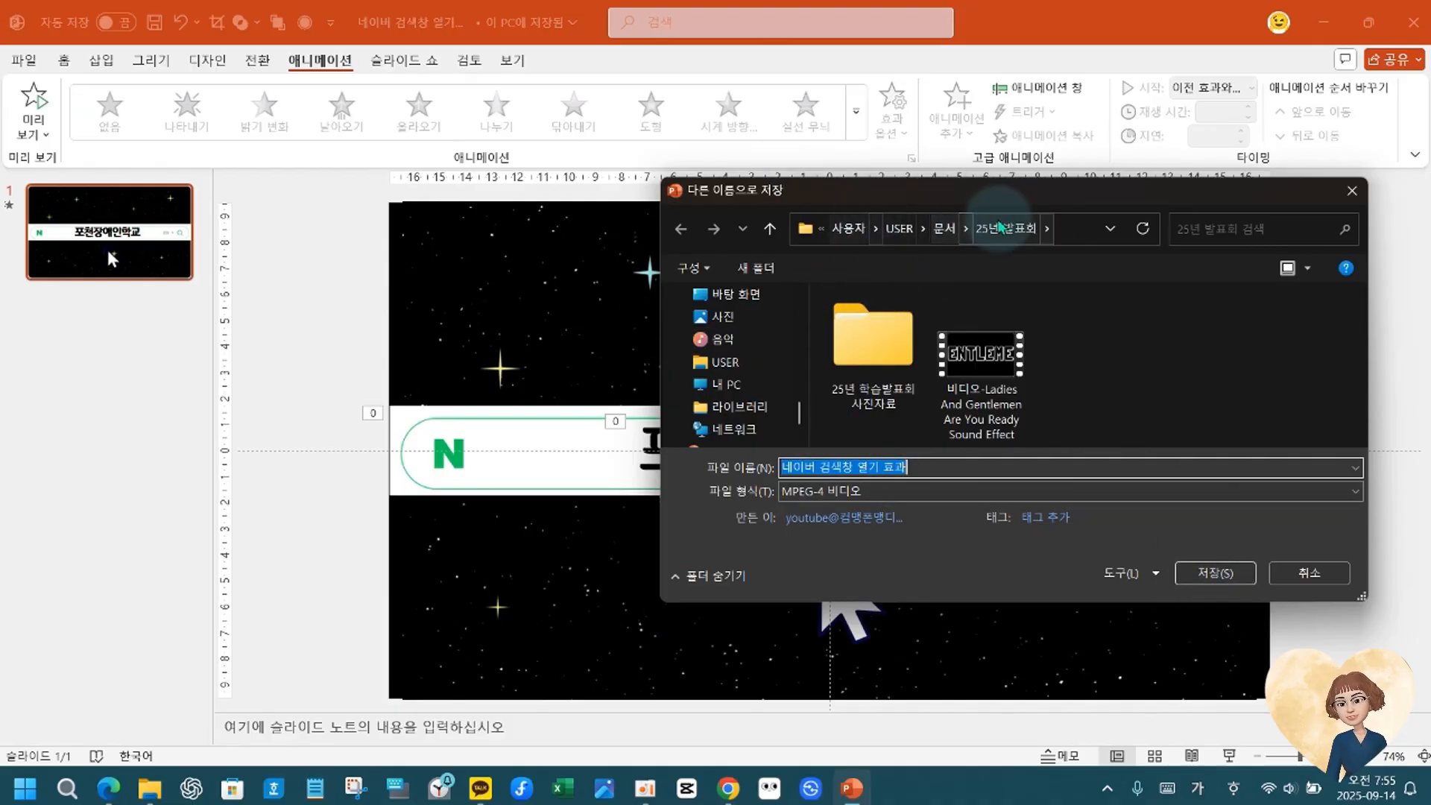
click(1211, 575)
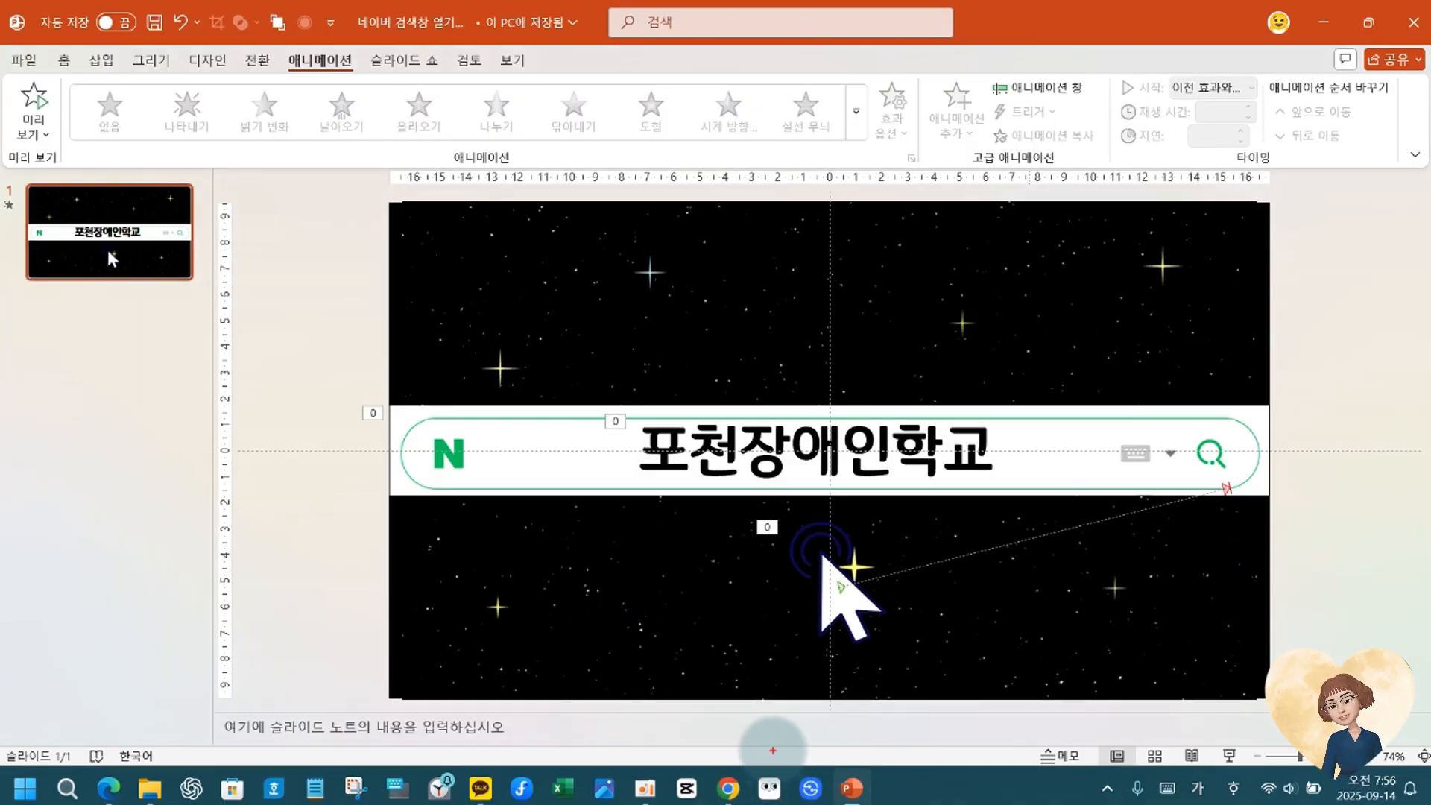
mouse_move(774, 721)
mouse_down()
mouse_move(1016, 803)
mouse_move(1046, 775)
mouse_up()
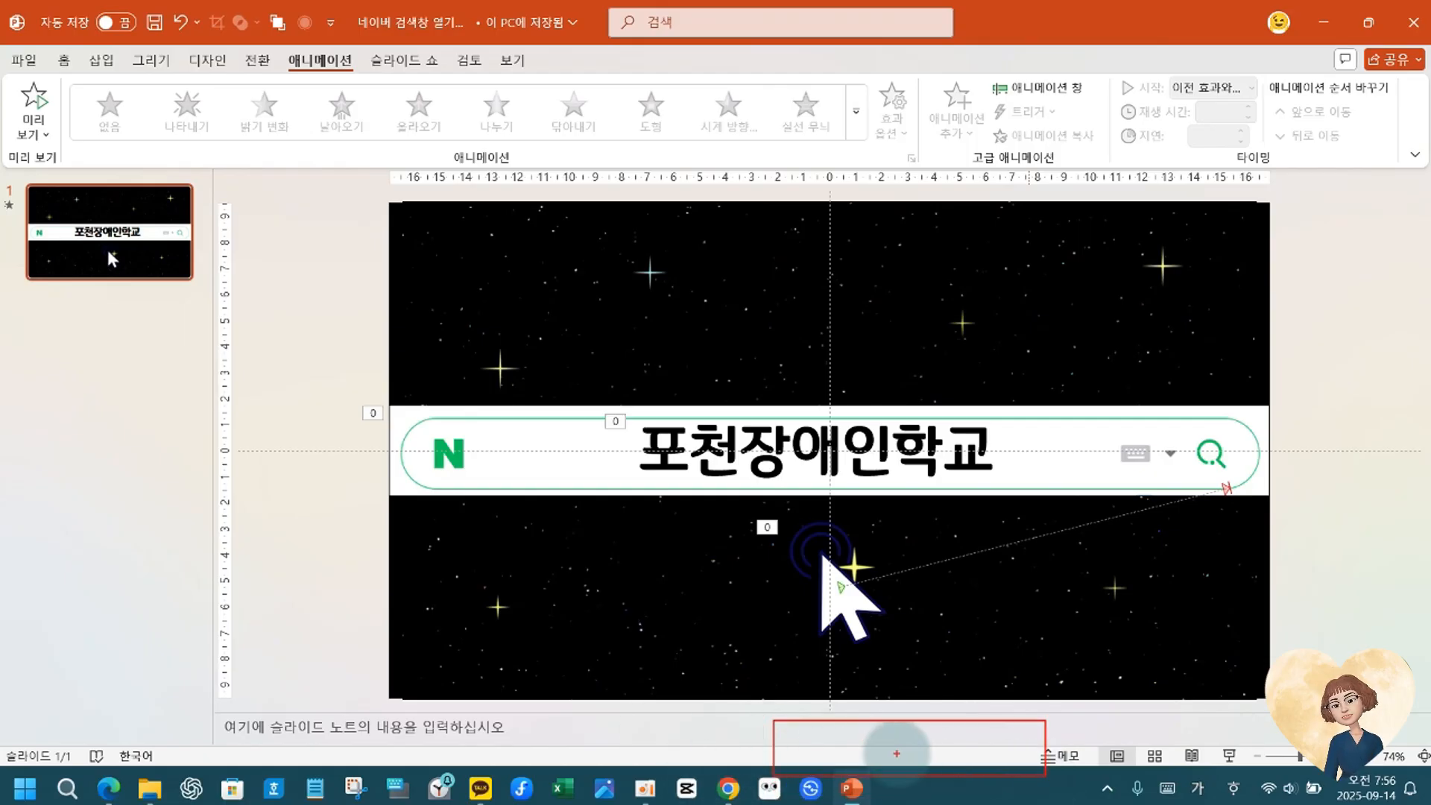
key(Escape)
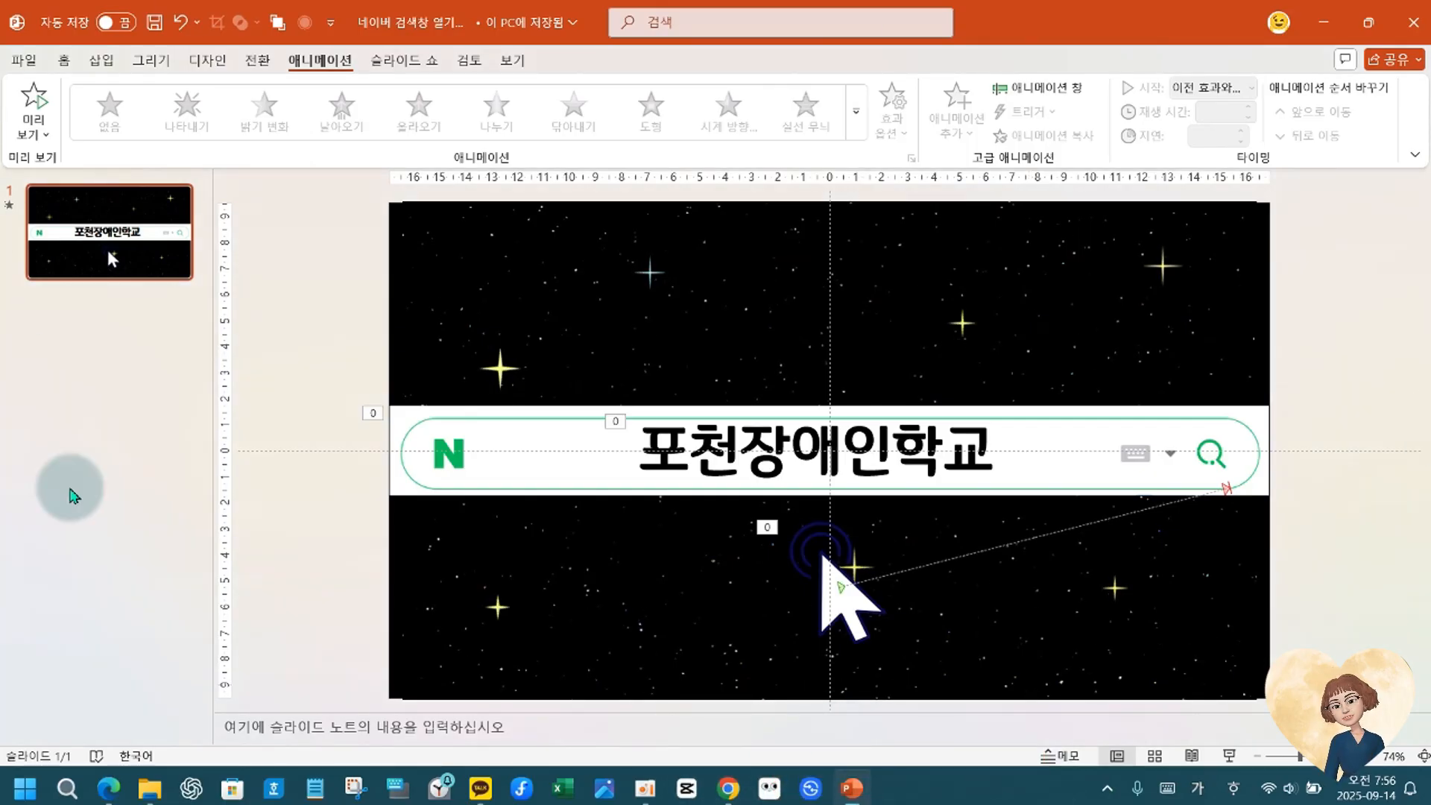
Switch to File Explorer and play the exported MP4 video 네이버 검색창 열기 효과 from the 25년 발표회 folder.
click(149, 788)
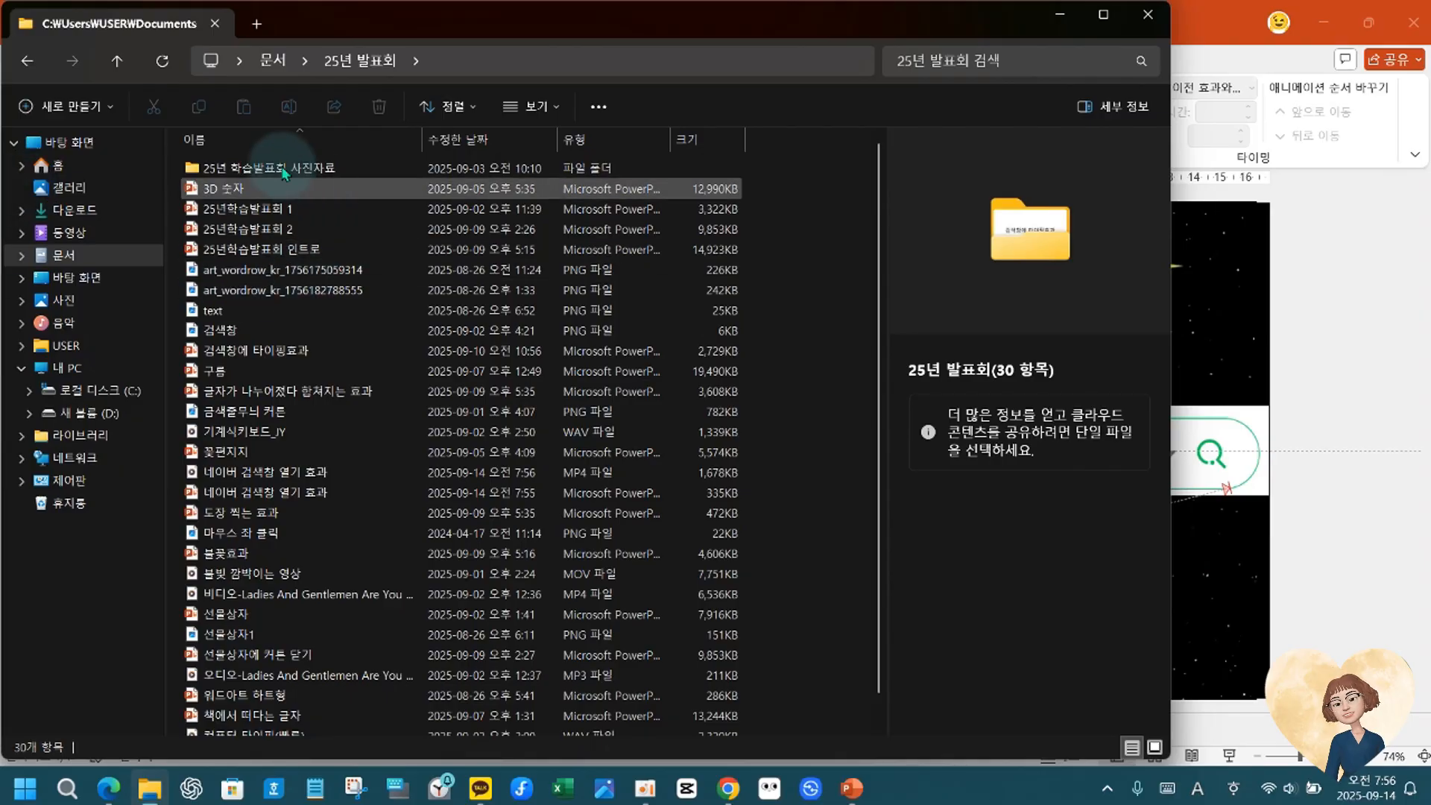
click(297, 476)
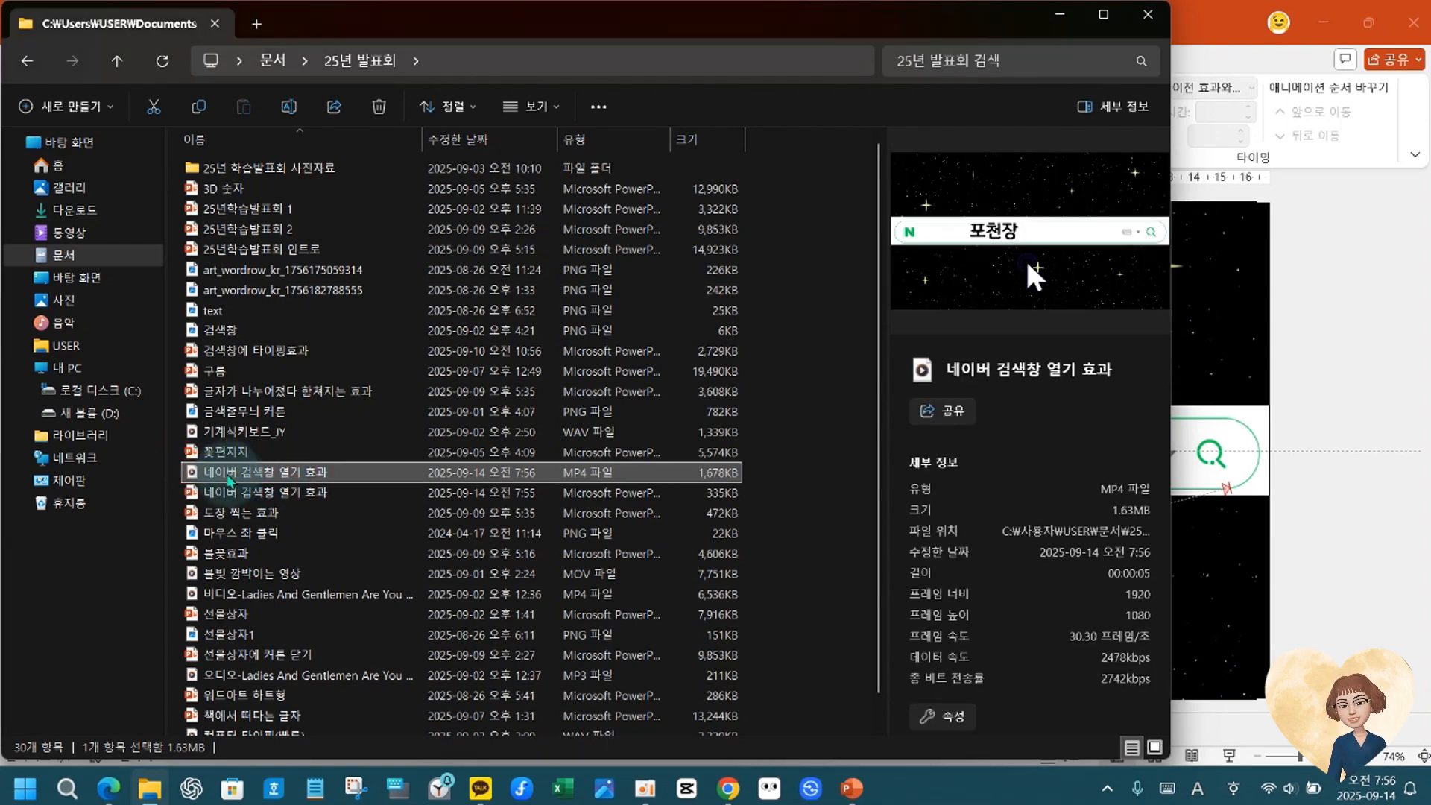
double_click(227, 476)
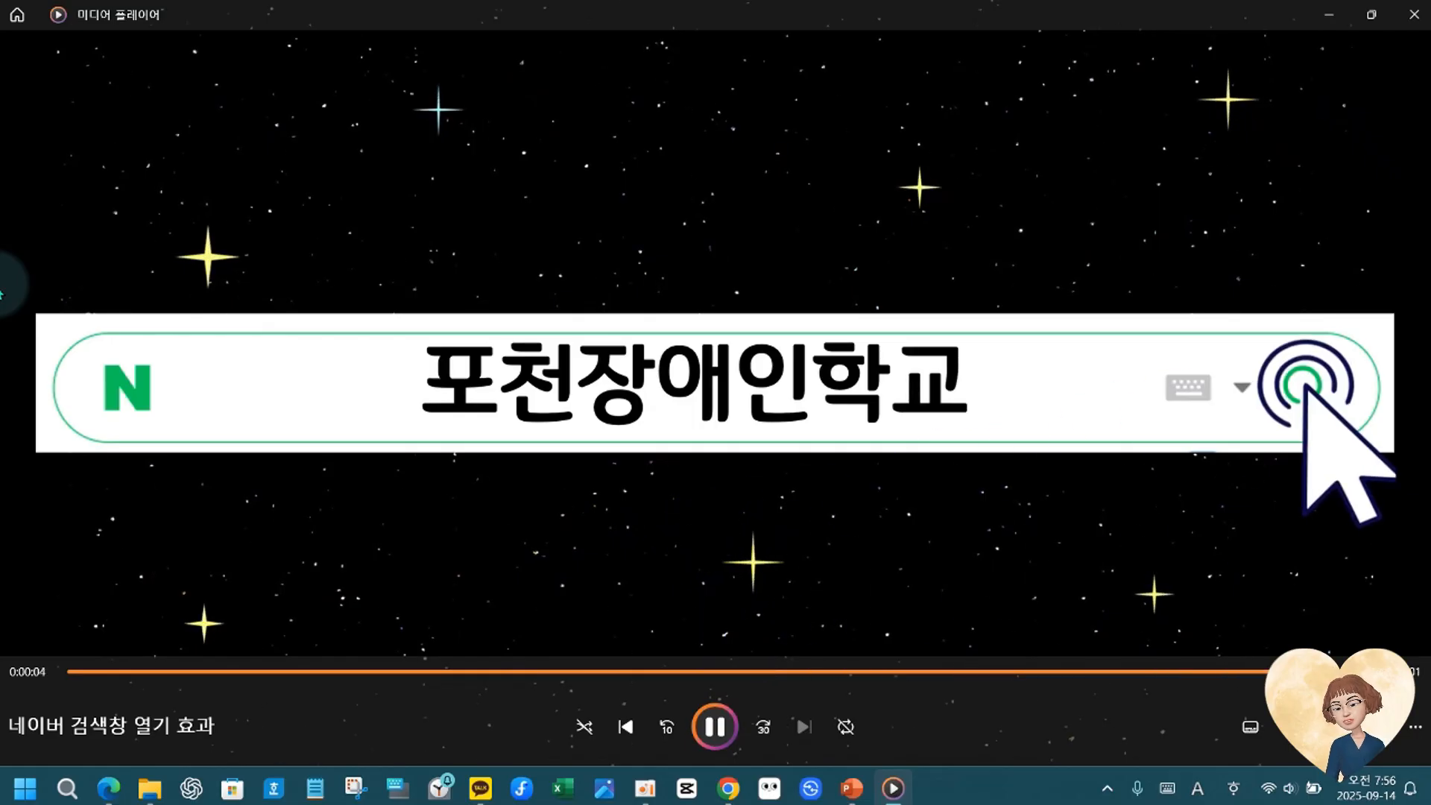
click(718, 729)
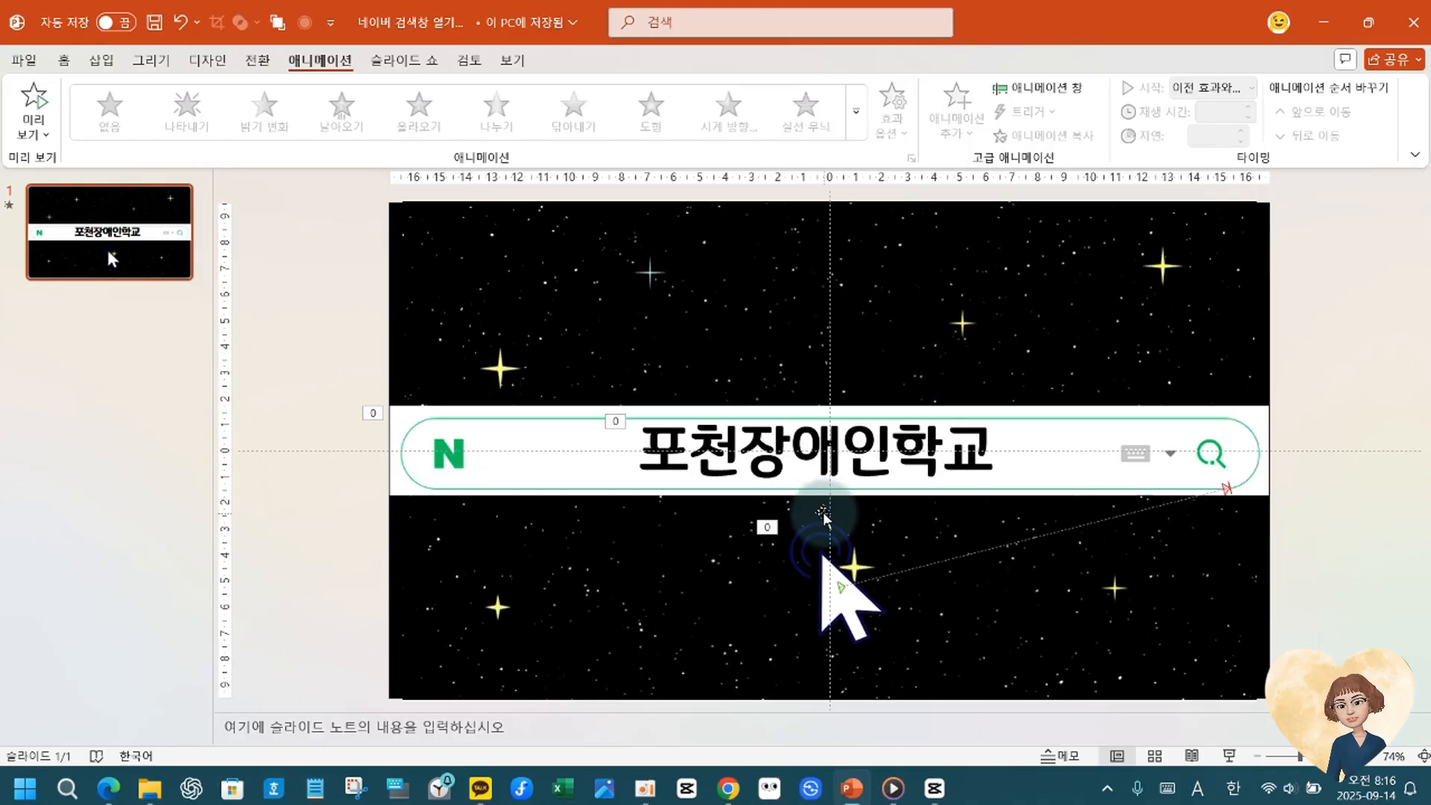
Back in PowerPoint, insert the audio file pick-92276 from the 다운로드 folder and move its speaker icon just outside the slide's left edge.
click(98, 64)
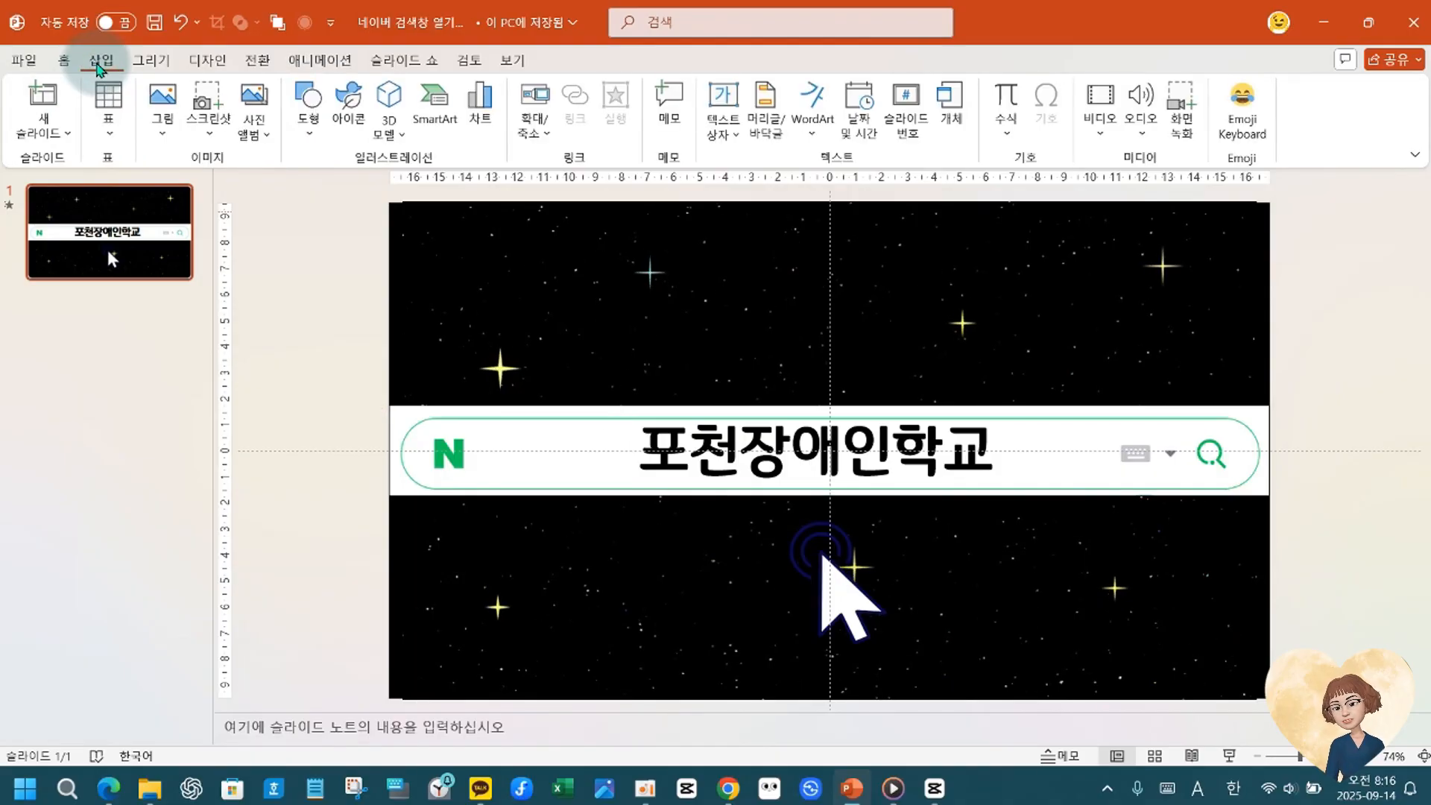
click(1141, 101)
click(1200, 163)
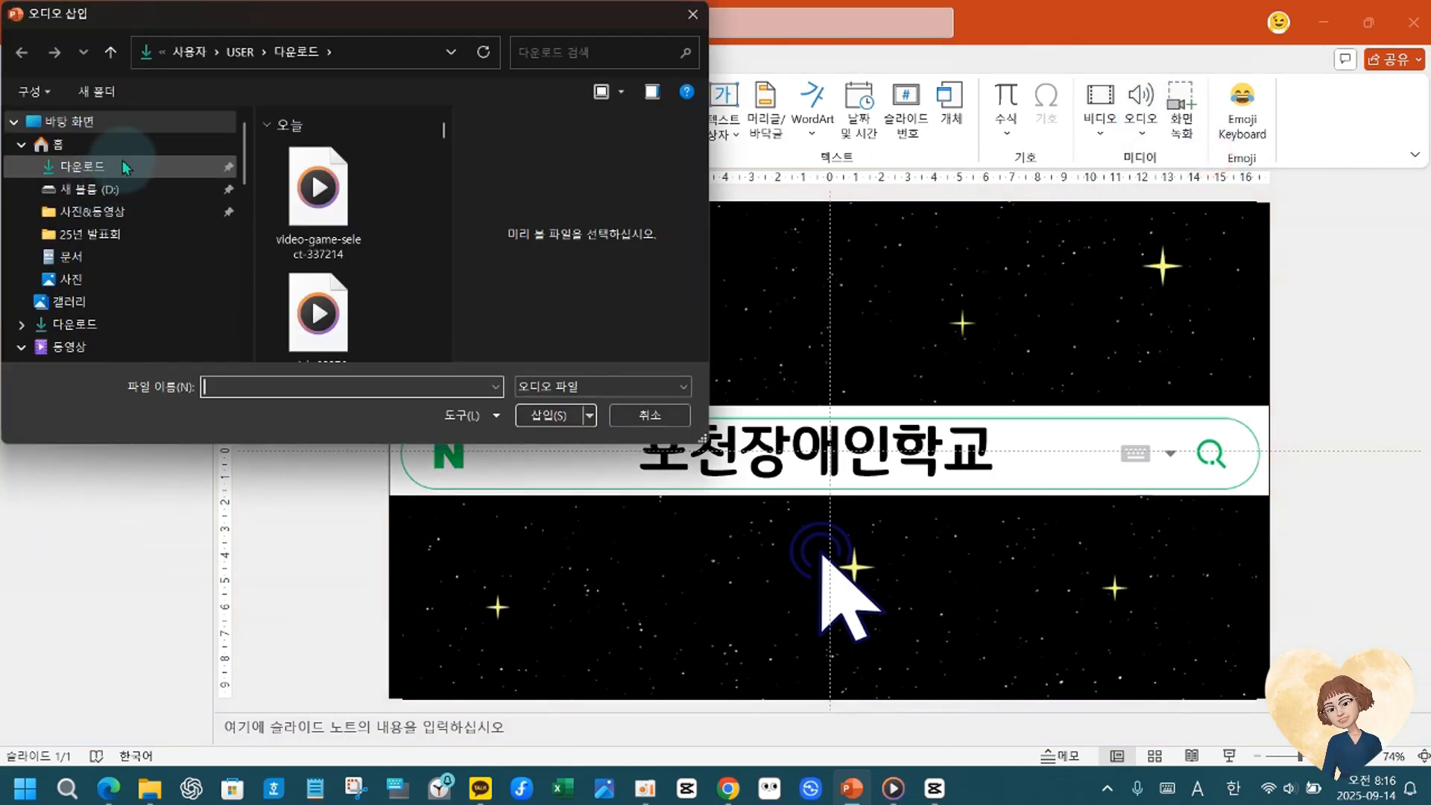
click(118, 170)
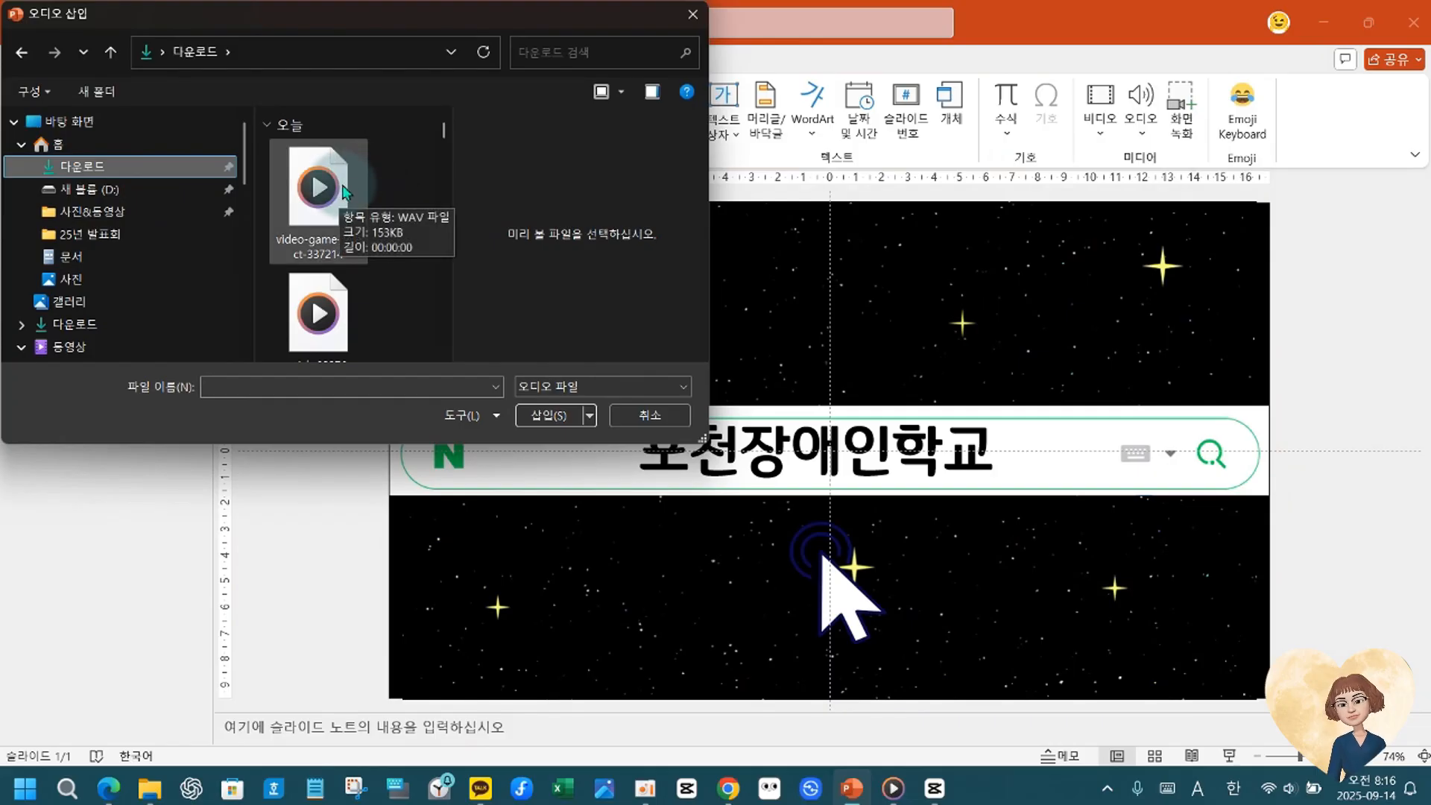
click(313, 305)
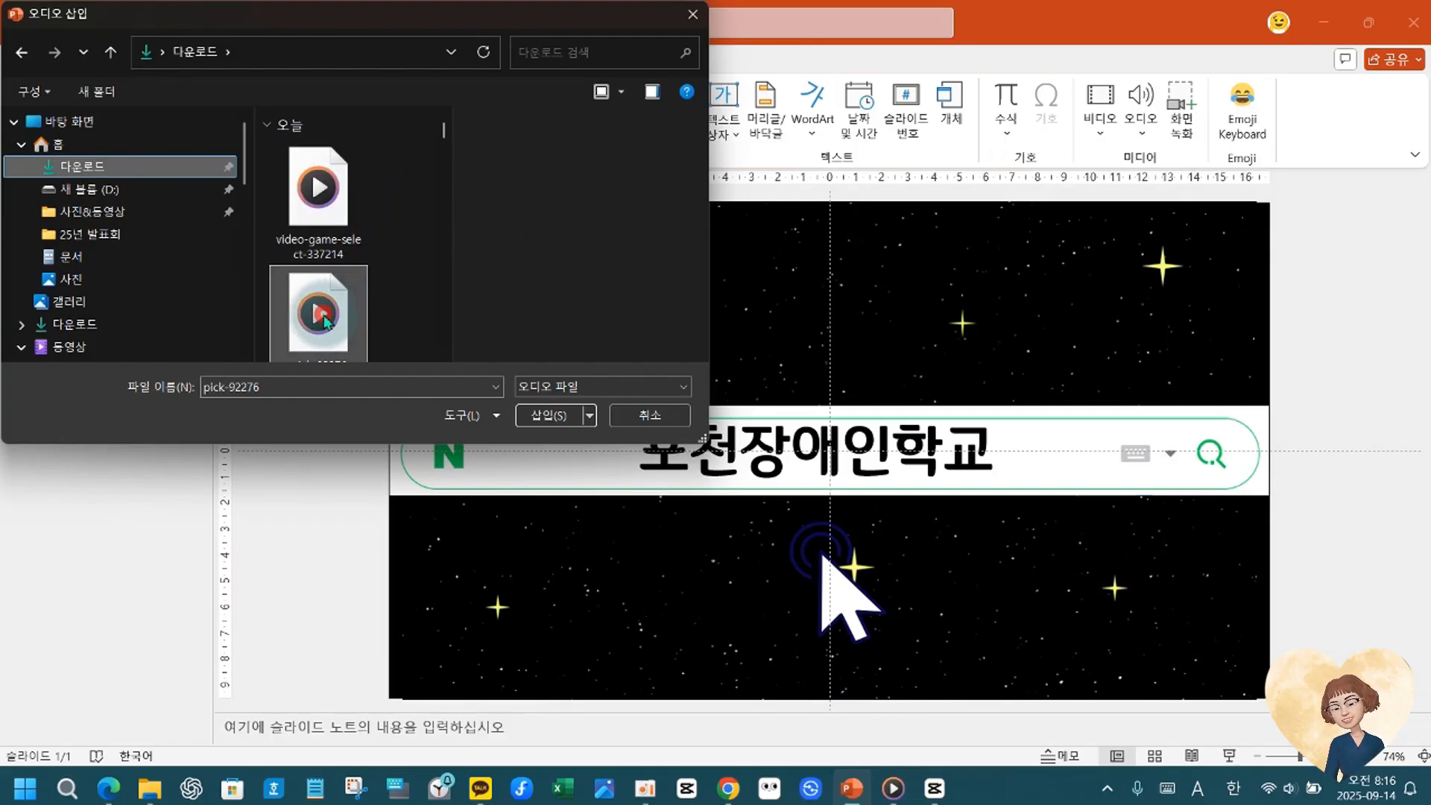
click(344, 200)
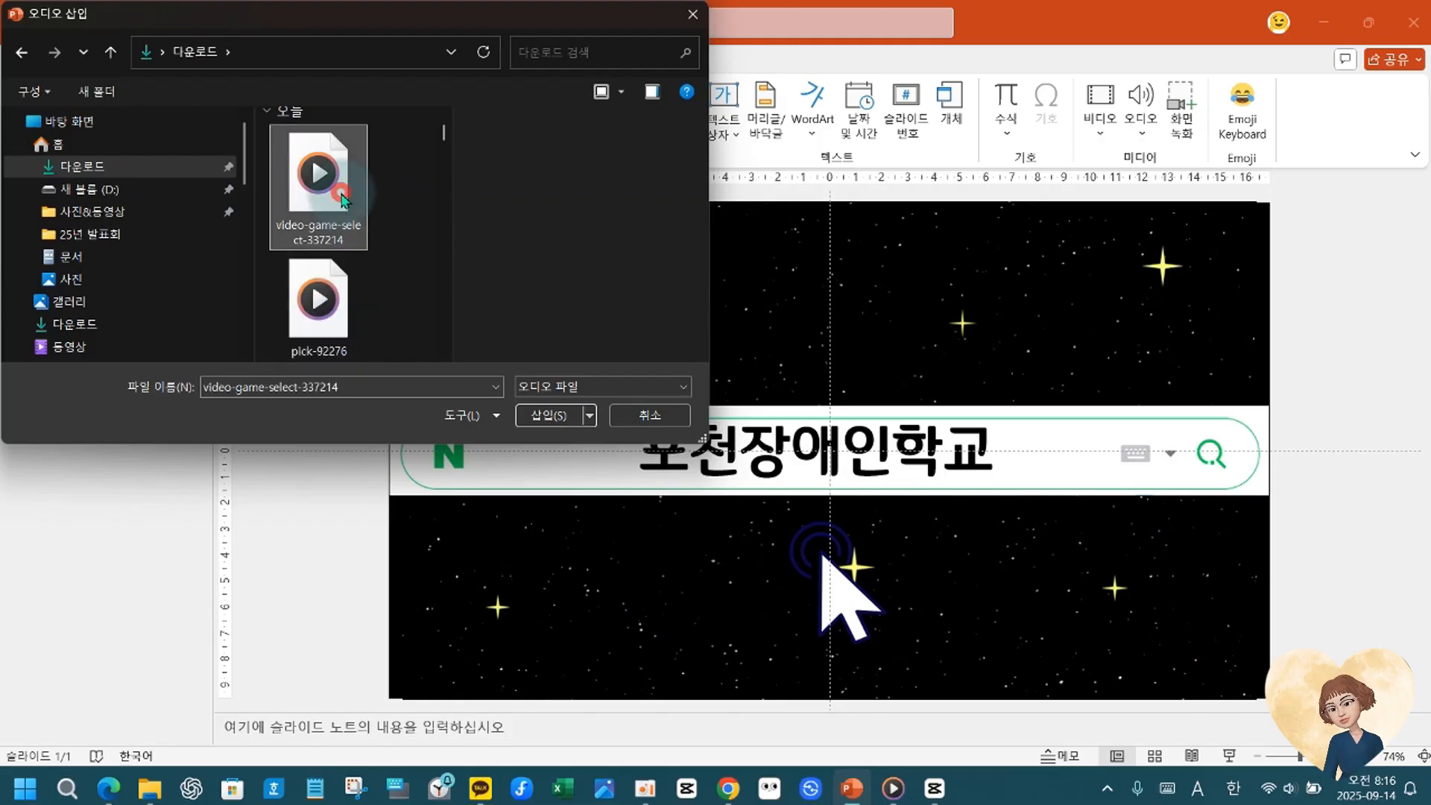
click(337, 307)
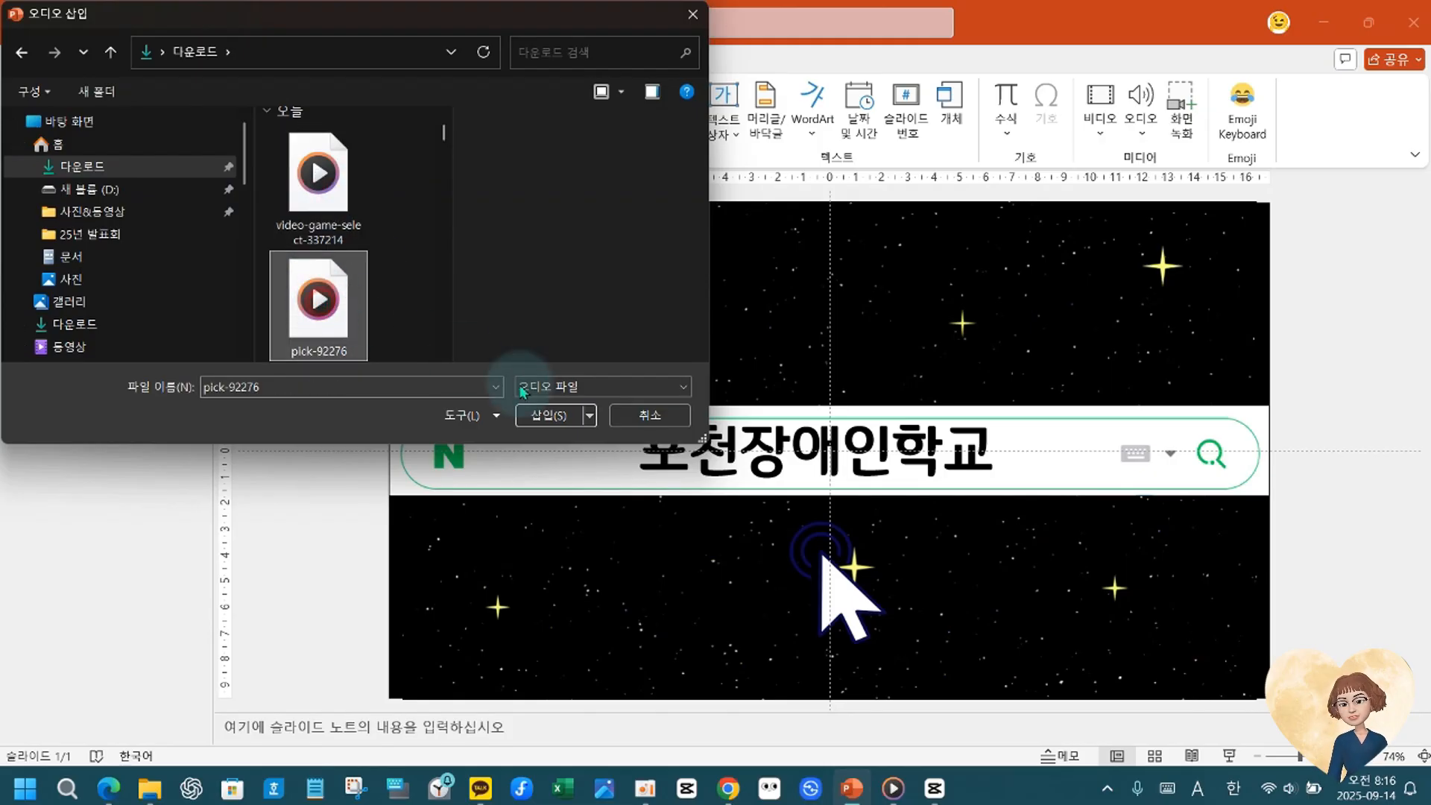
click(551, 415)
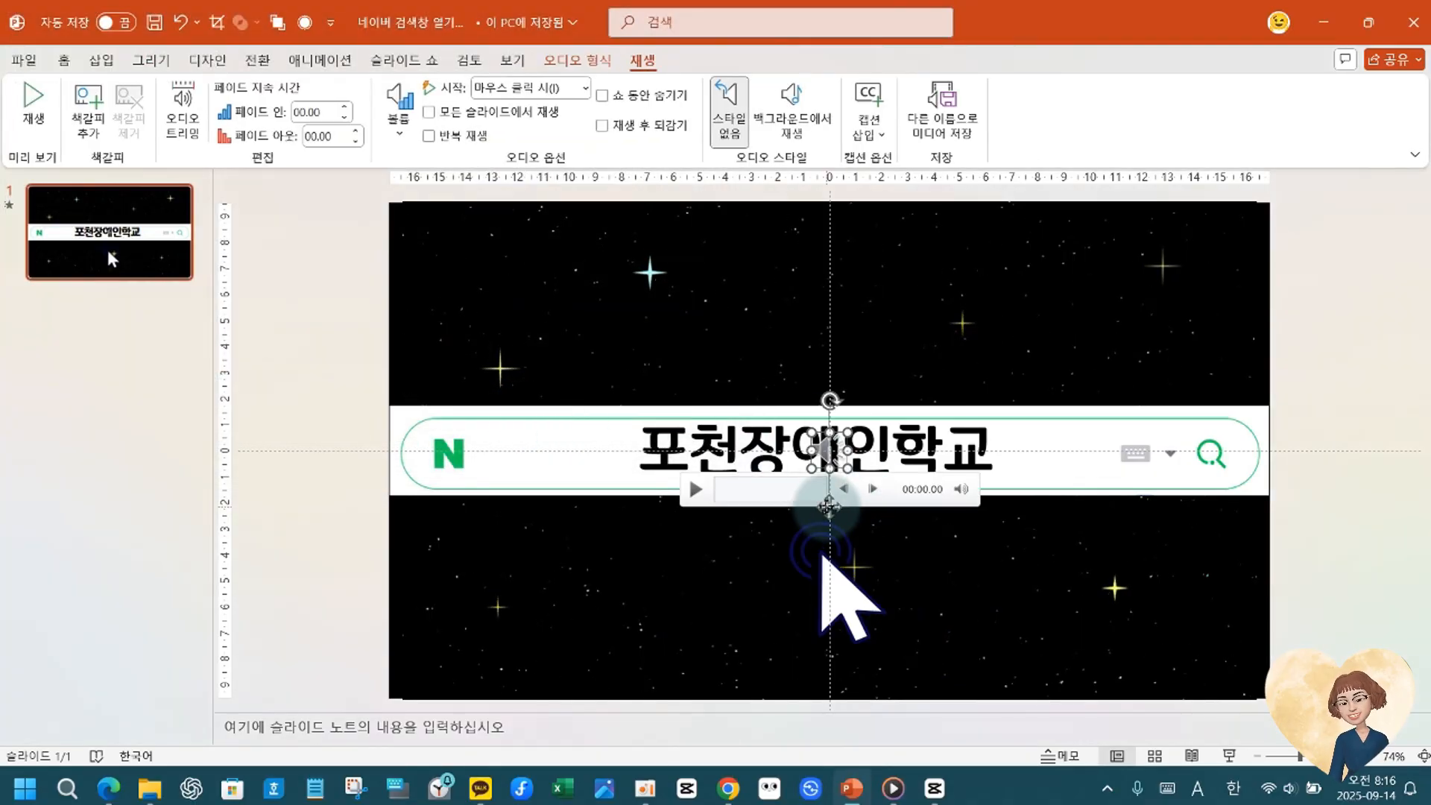
key(ctrl)
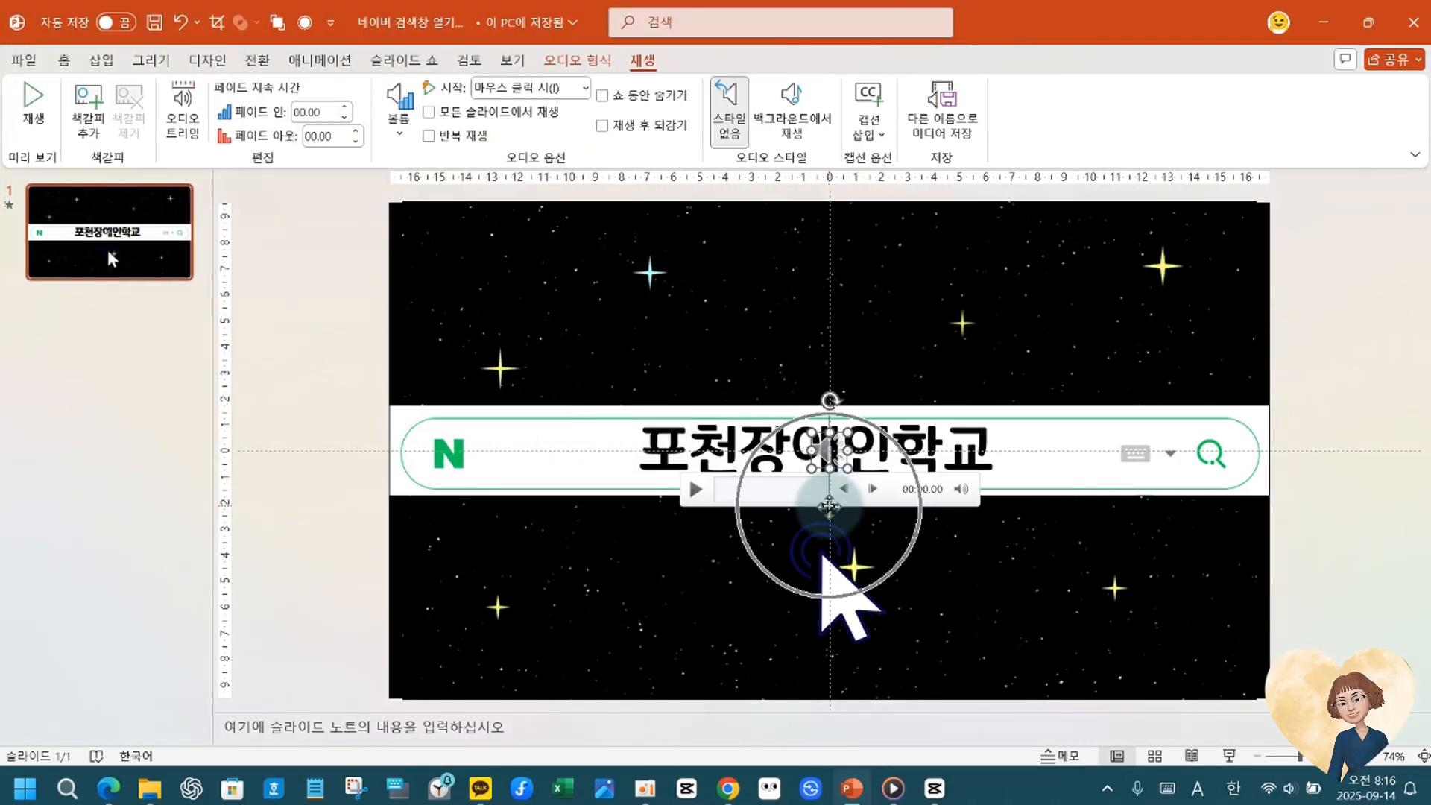
drag(828, 507, 344, 511)
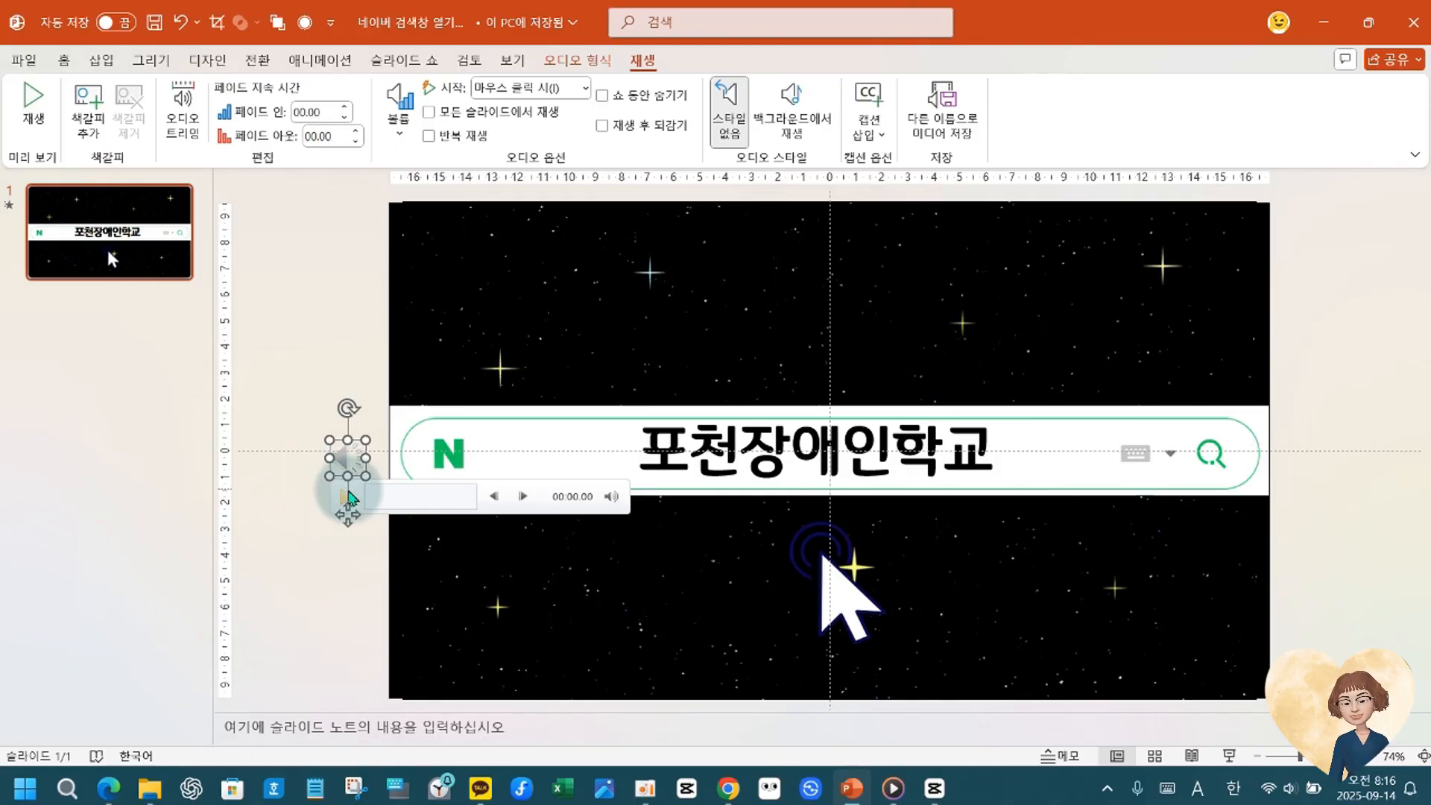
Play the pick-92276 audio clip from its speaker icon beside the slide.
click(347, 499)
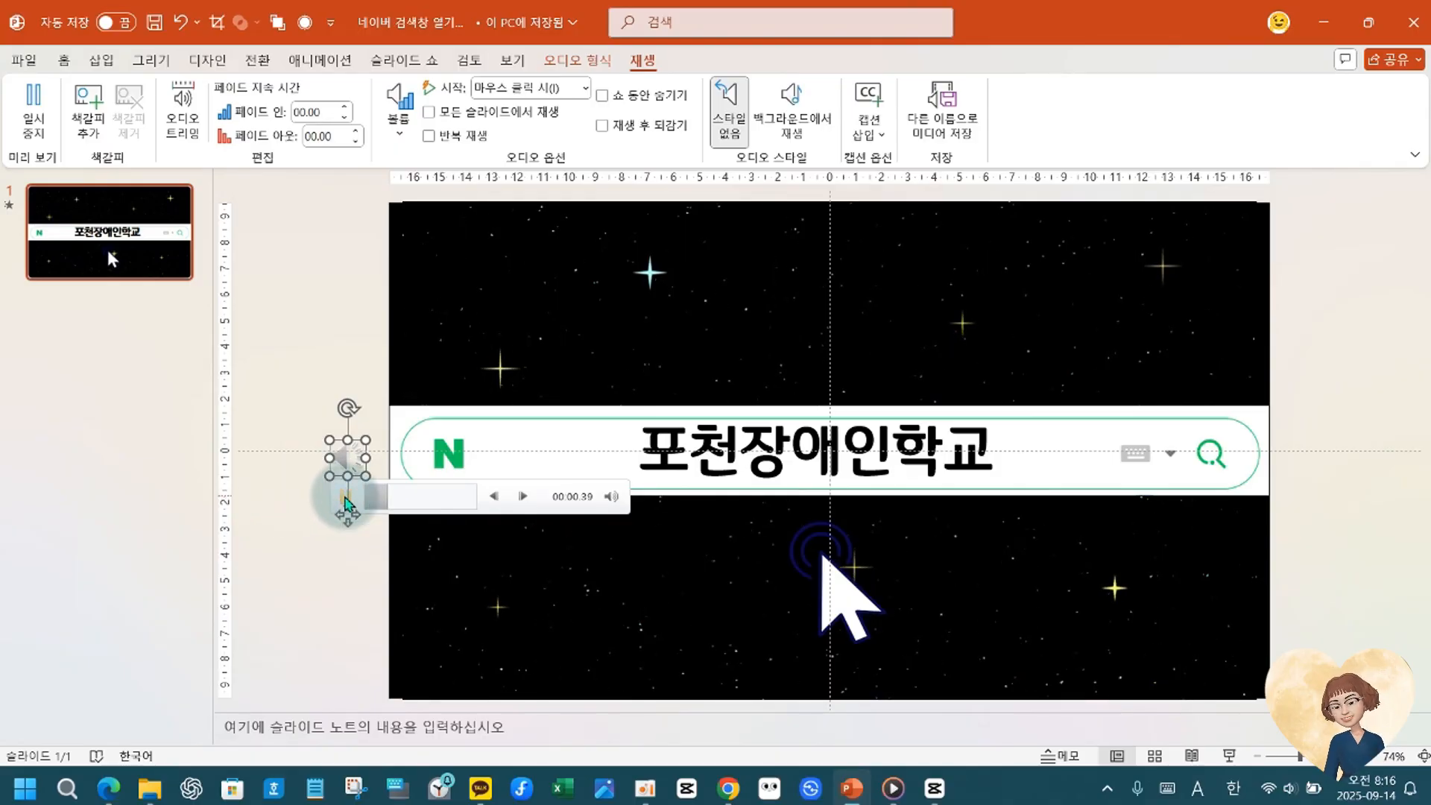
click(281, 537)
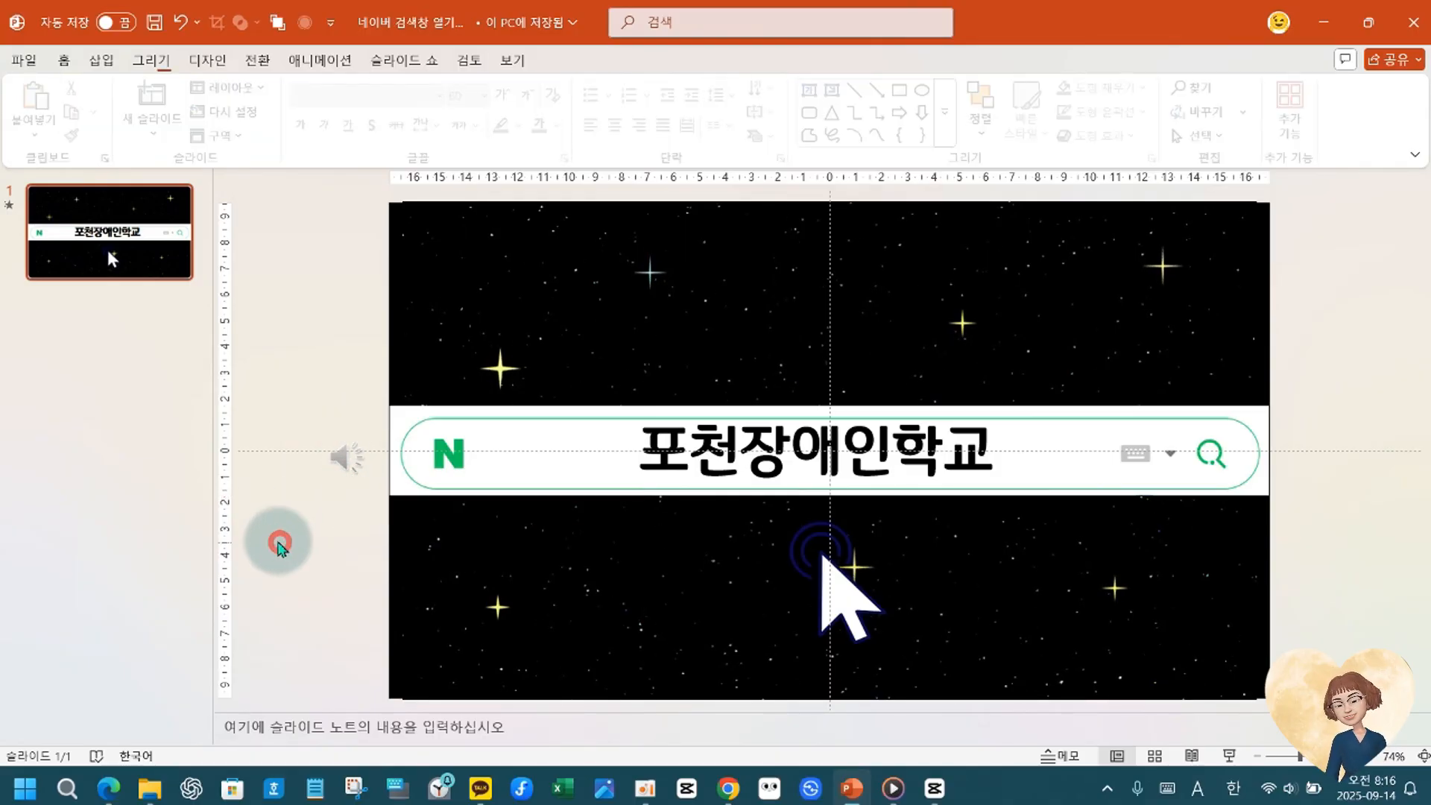
Insert the audio file video-game-select-337214 from the 다운로드 folder and place its speaker icon beside the slide, below the first one.
click(103, 59)
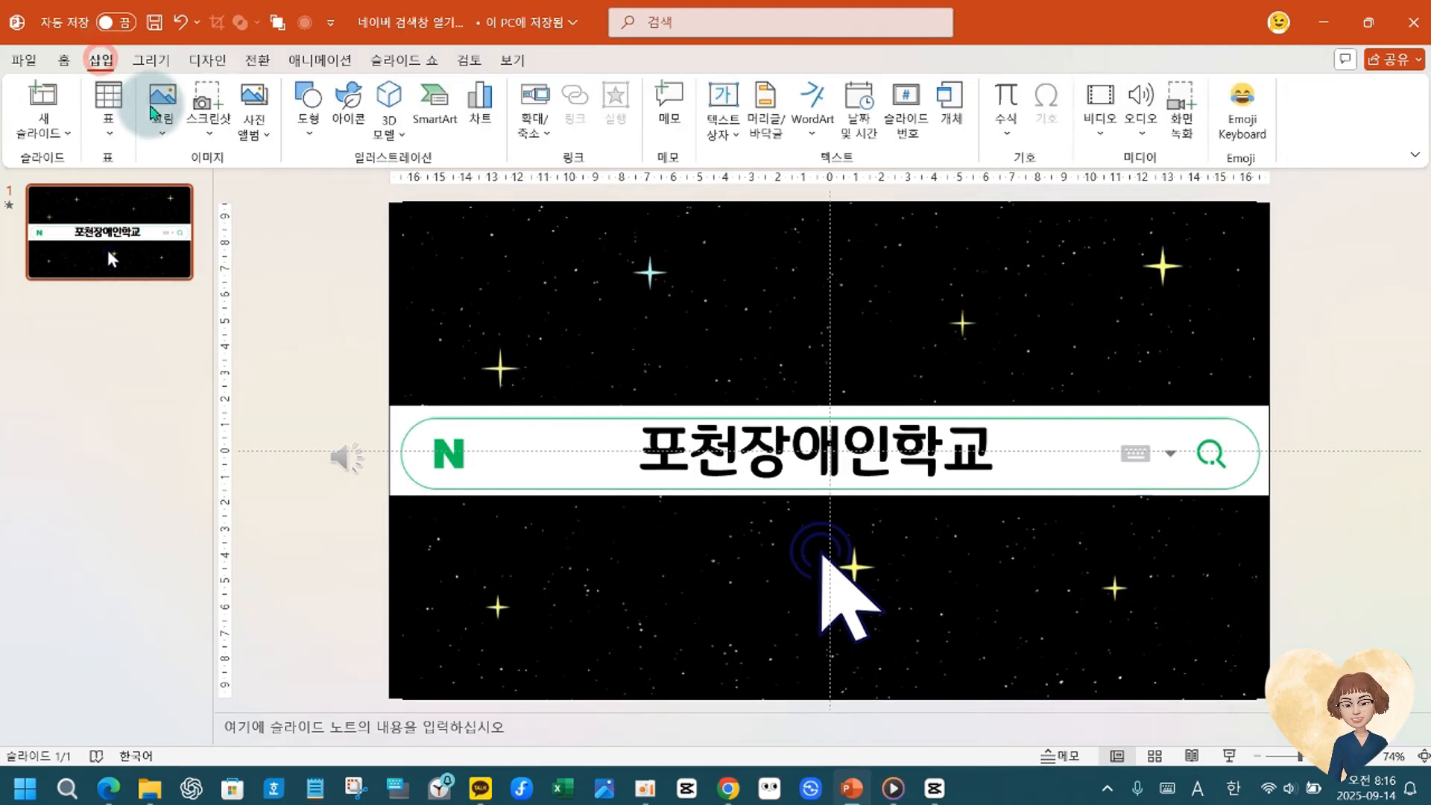
click(1140, 103)
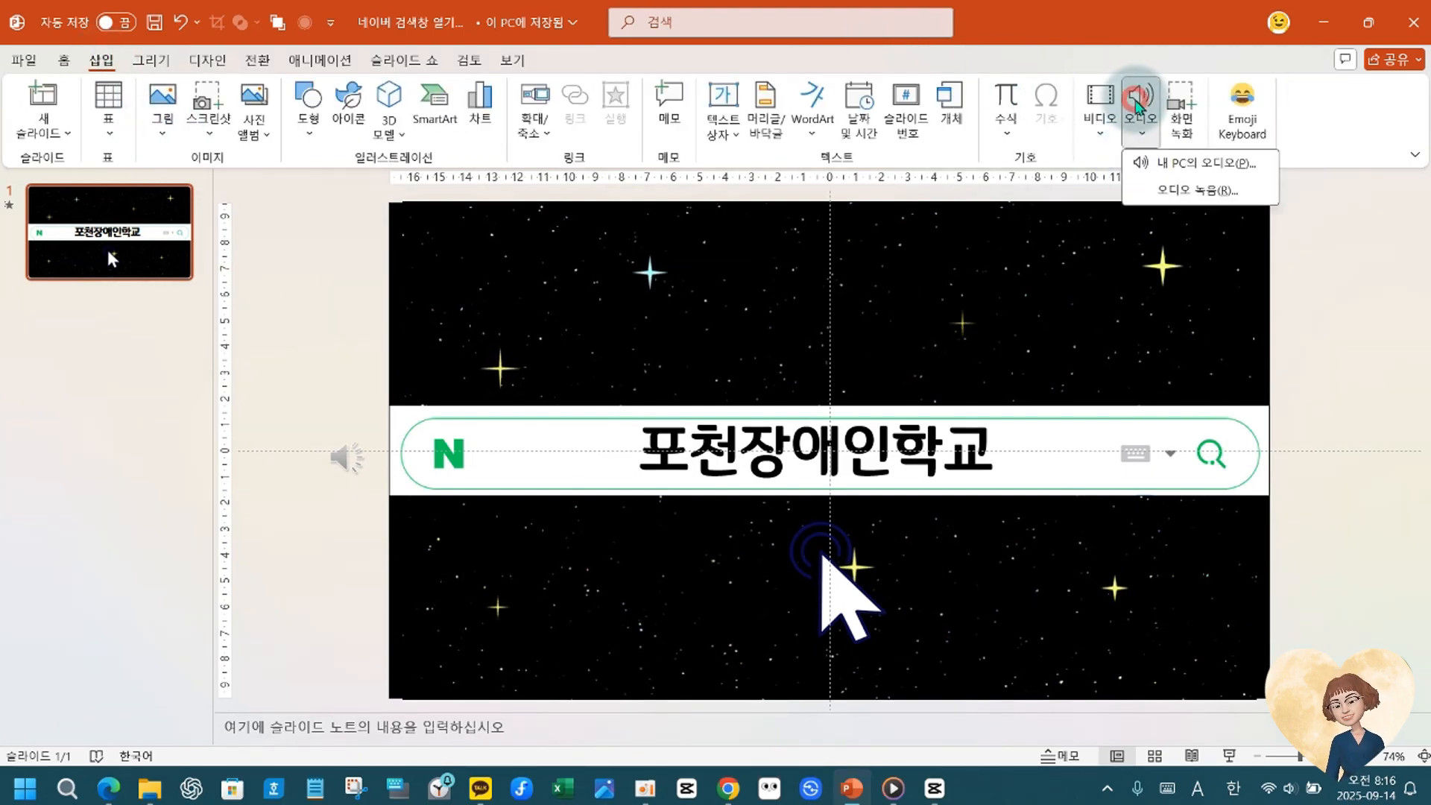
click(1151, 165)
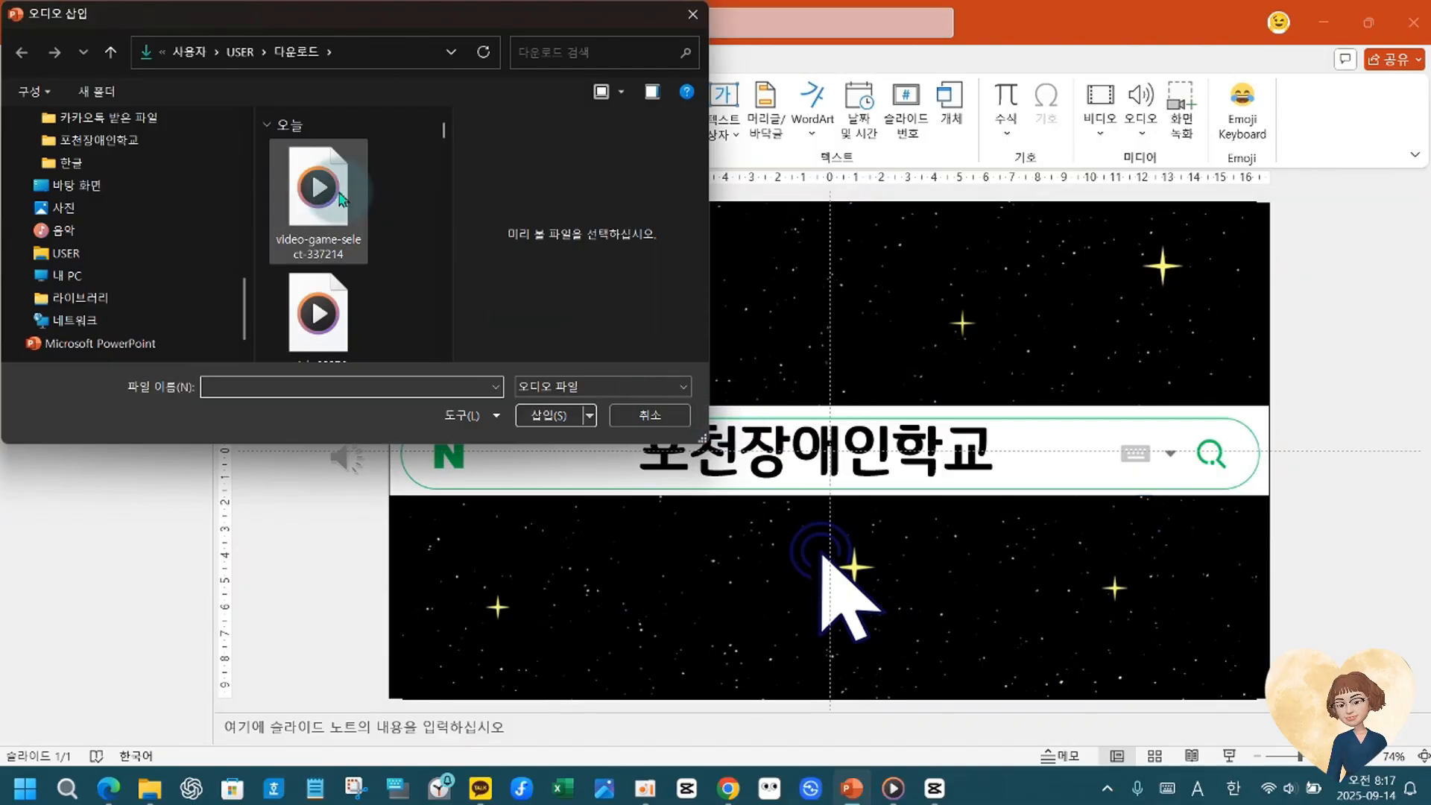
click(318, 200)
click(538, 419)
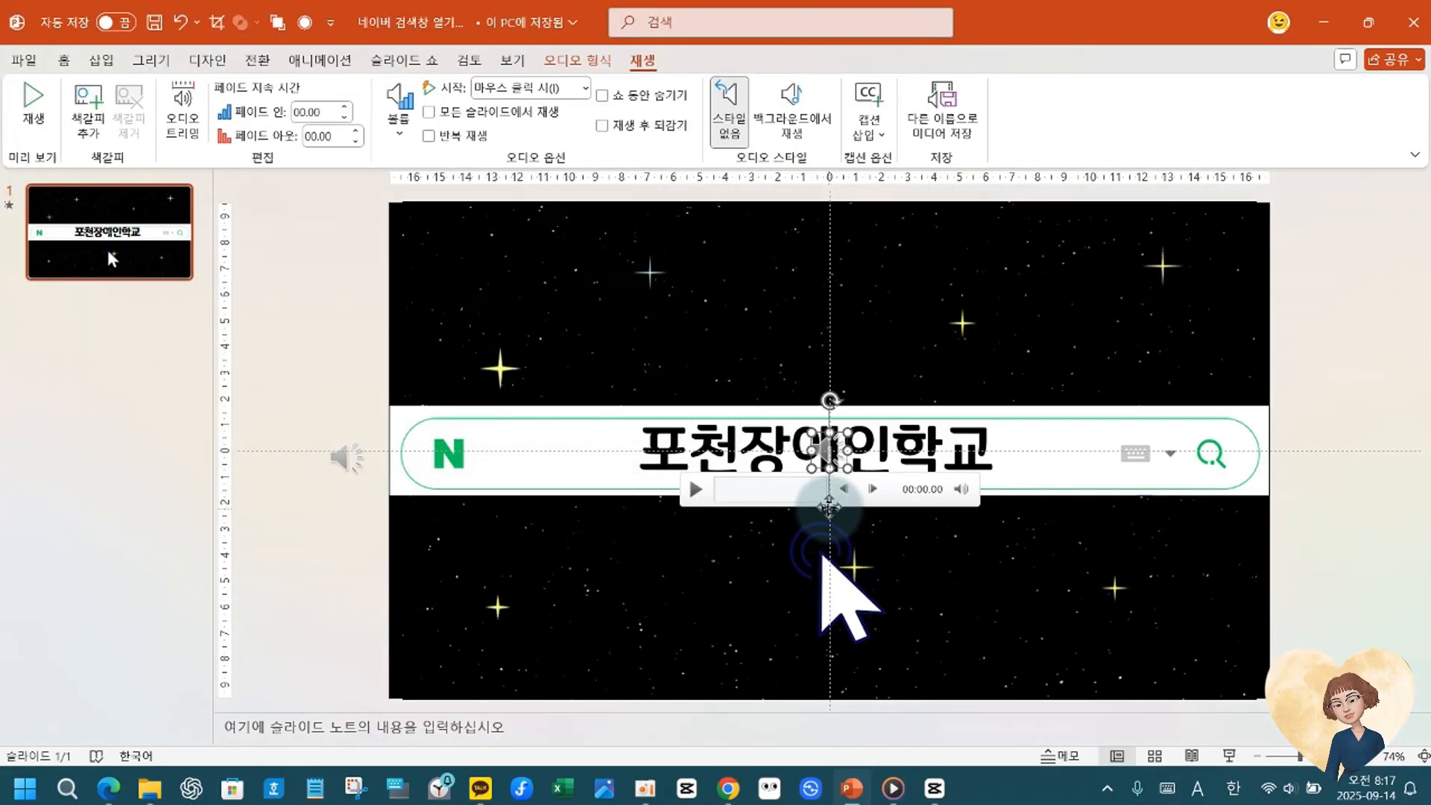
drag(829, 508, 349, 601)
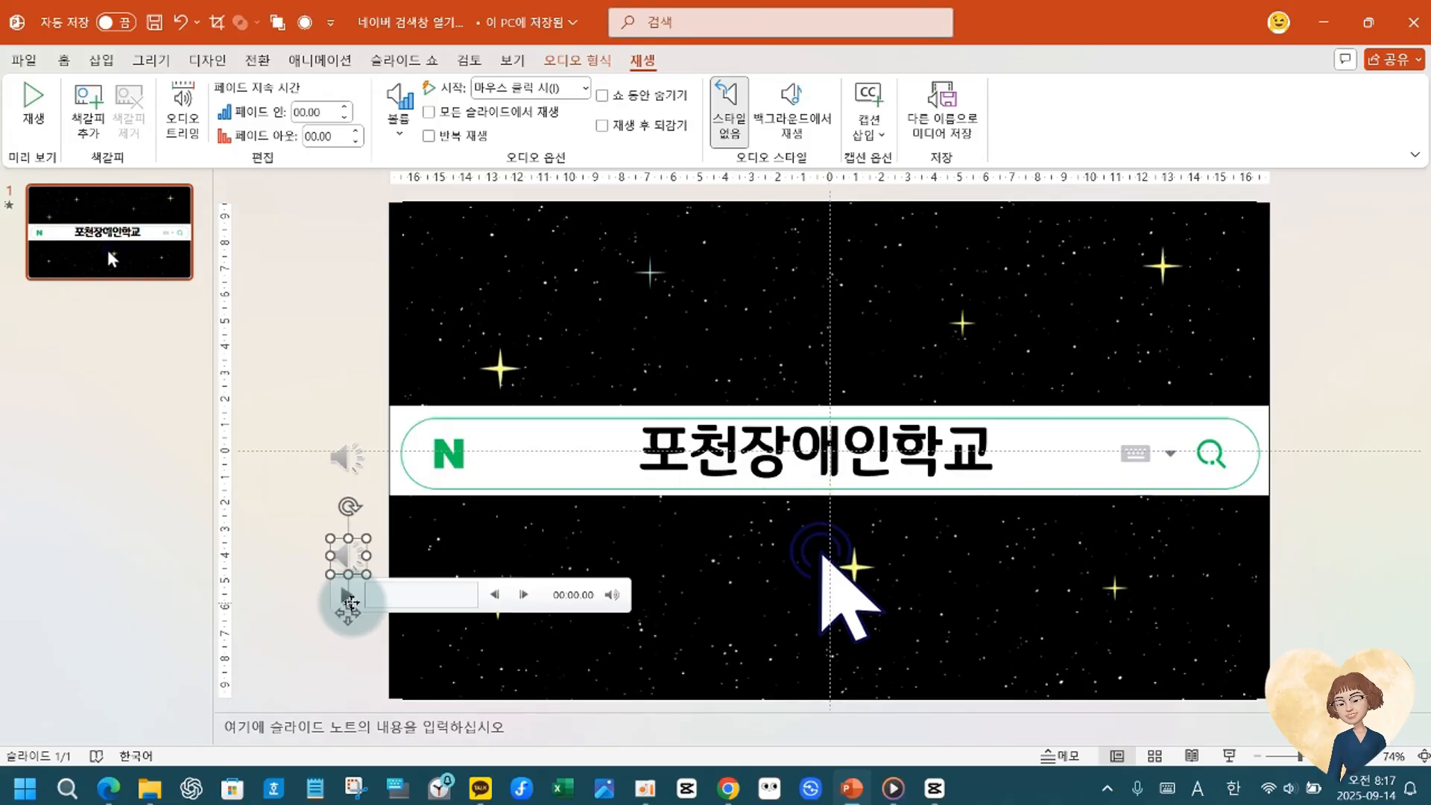
Play the video-game-select-337214 clip and delete the pick-92276 audio above it.
click(344, 596)
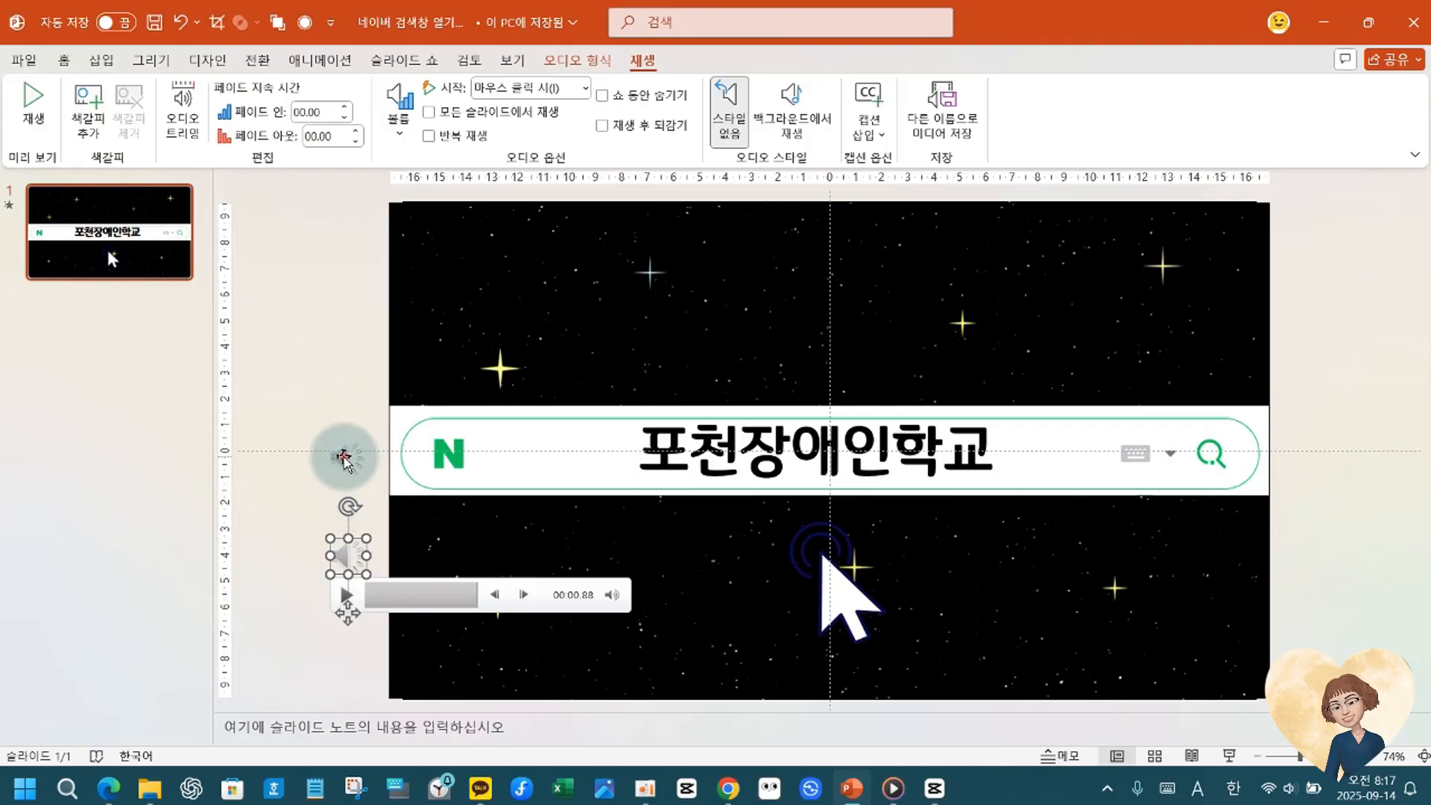
click(347, 457)
drag(346, 457, 337, 559)
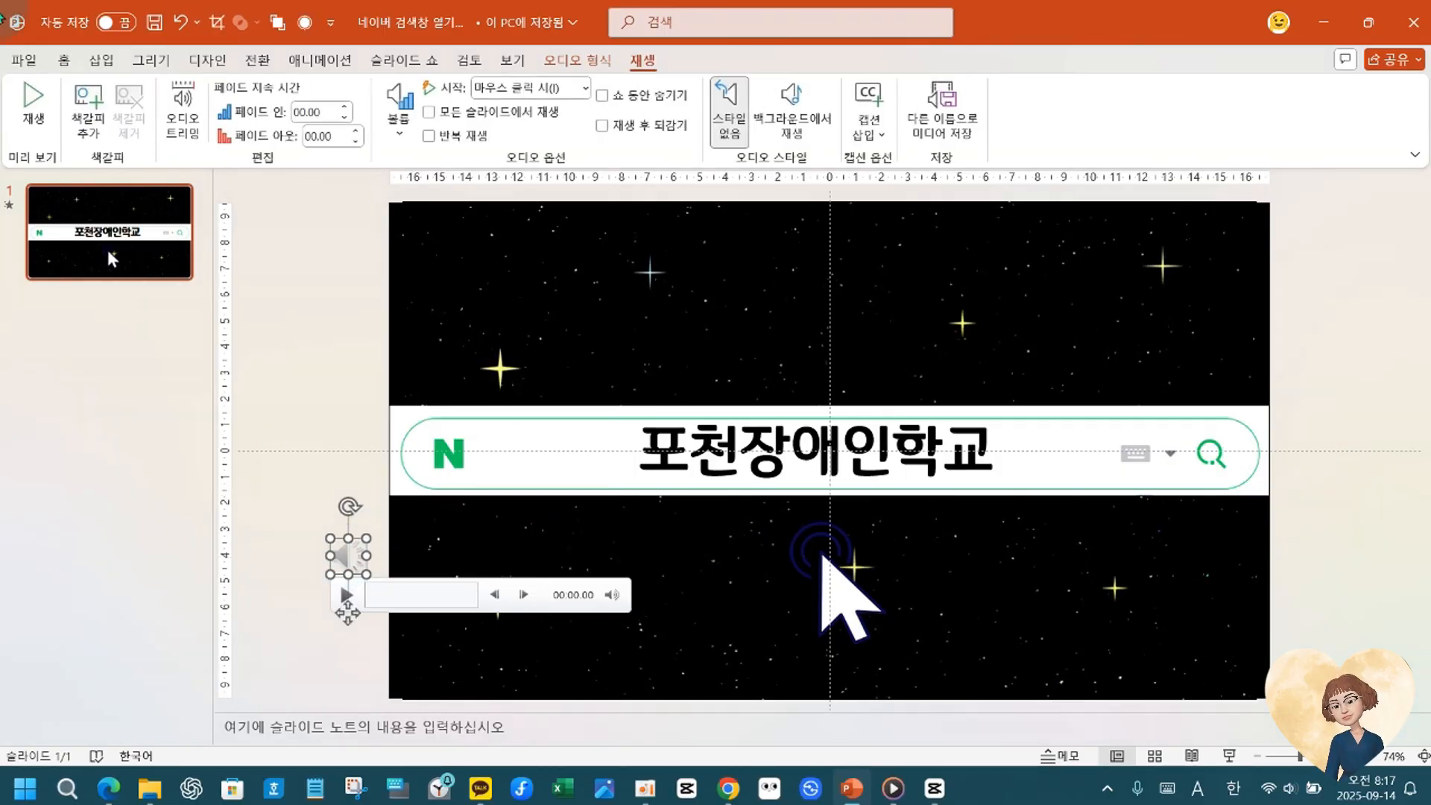
Show the list of slide animations and set the video-game-select audio to start 이전 효과와 함께 (With Previous).
click(839, 614)
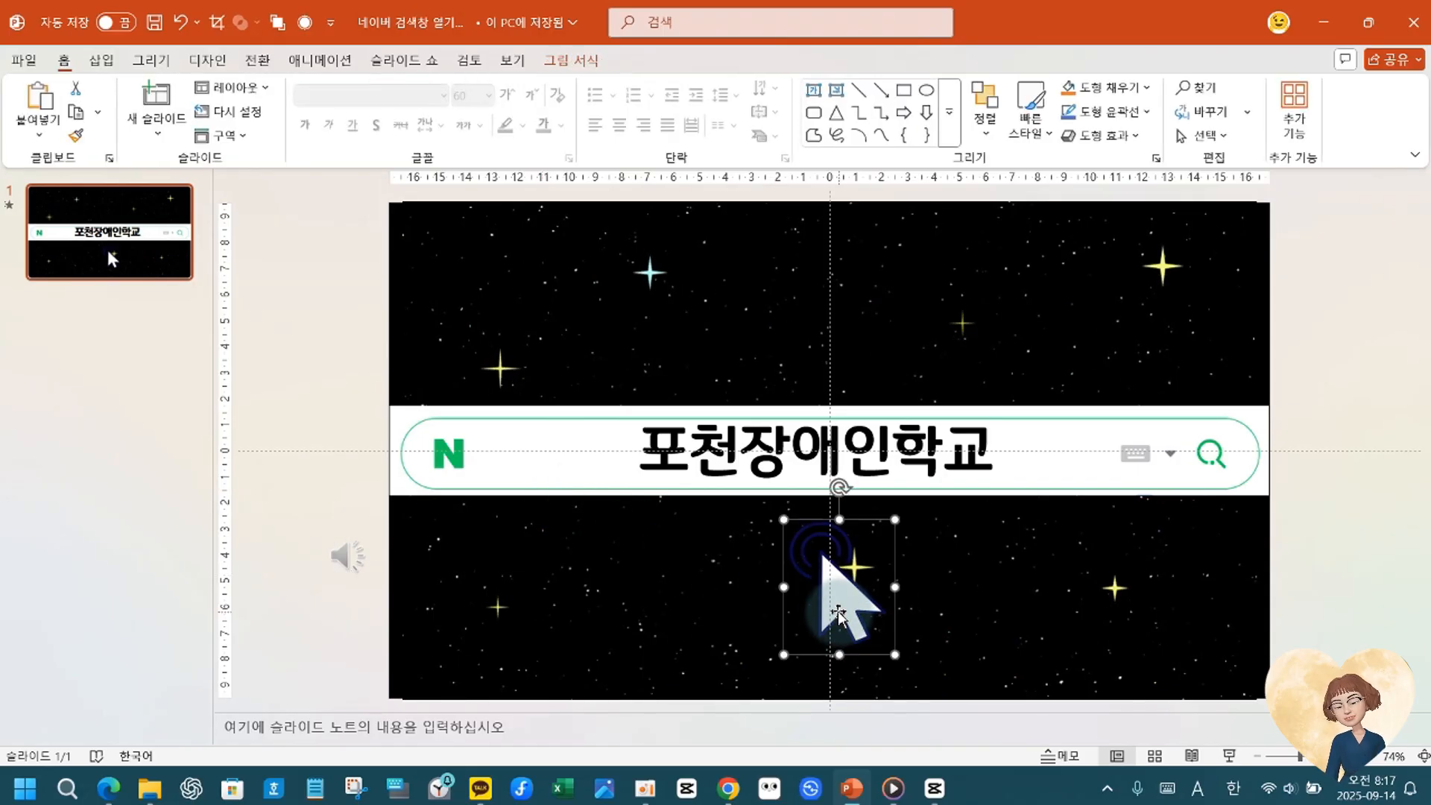
click(320, 63)
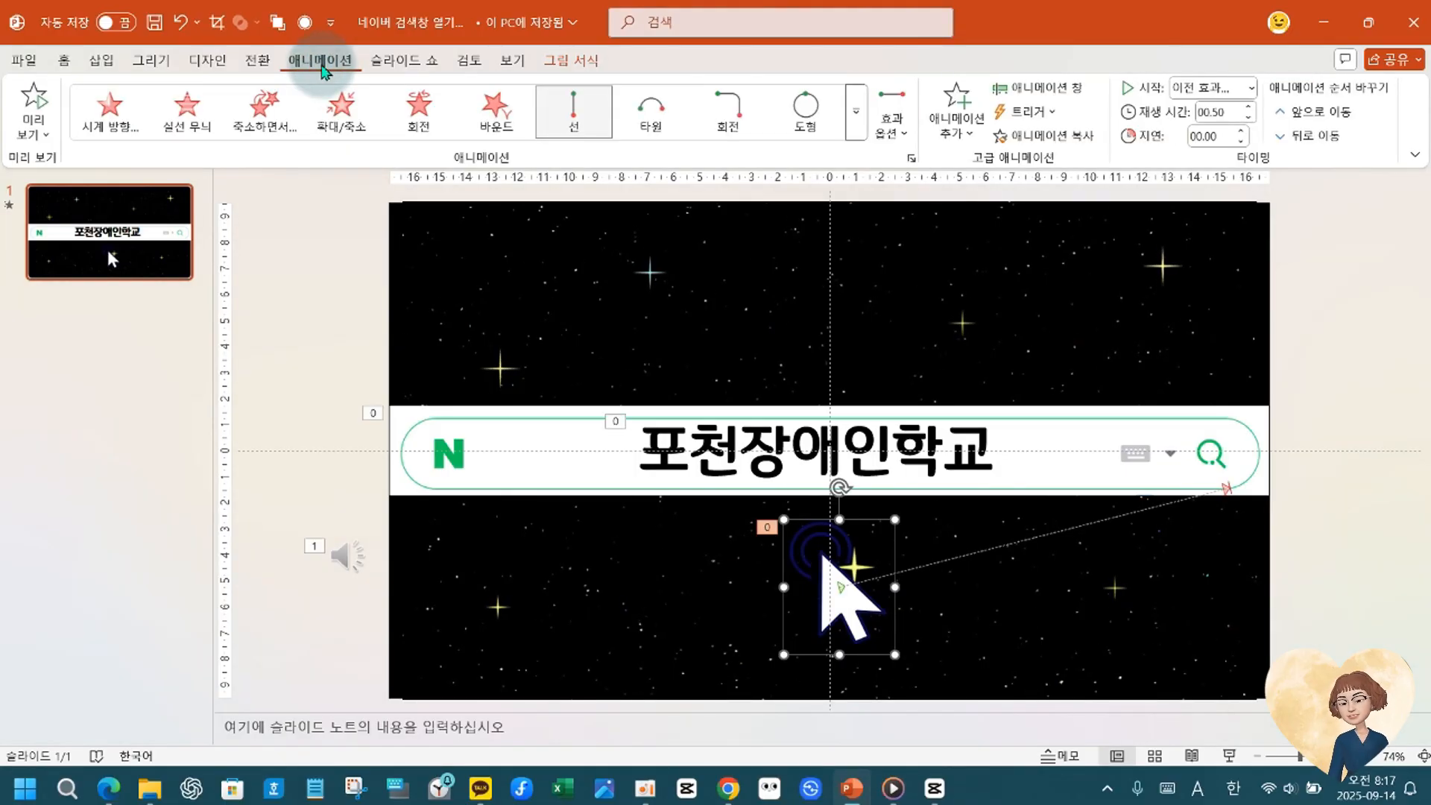
click(1072, 88)
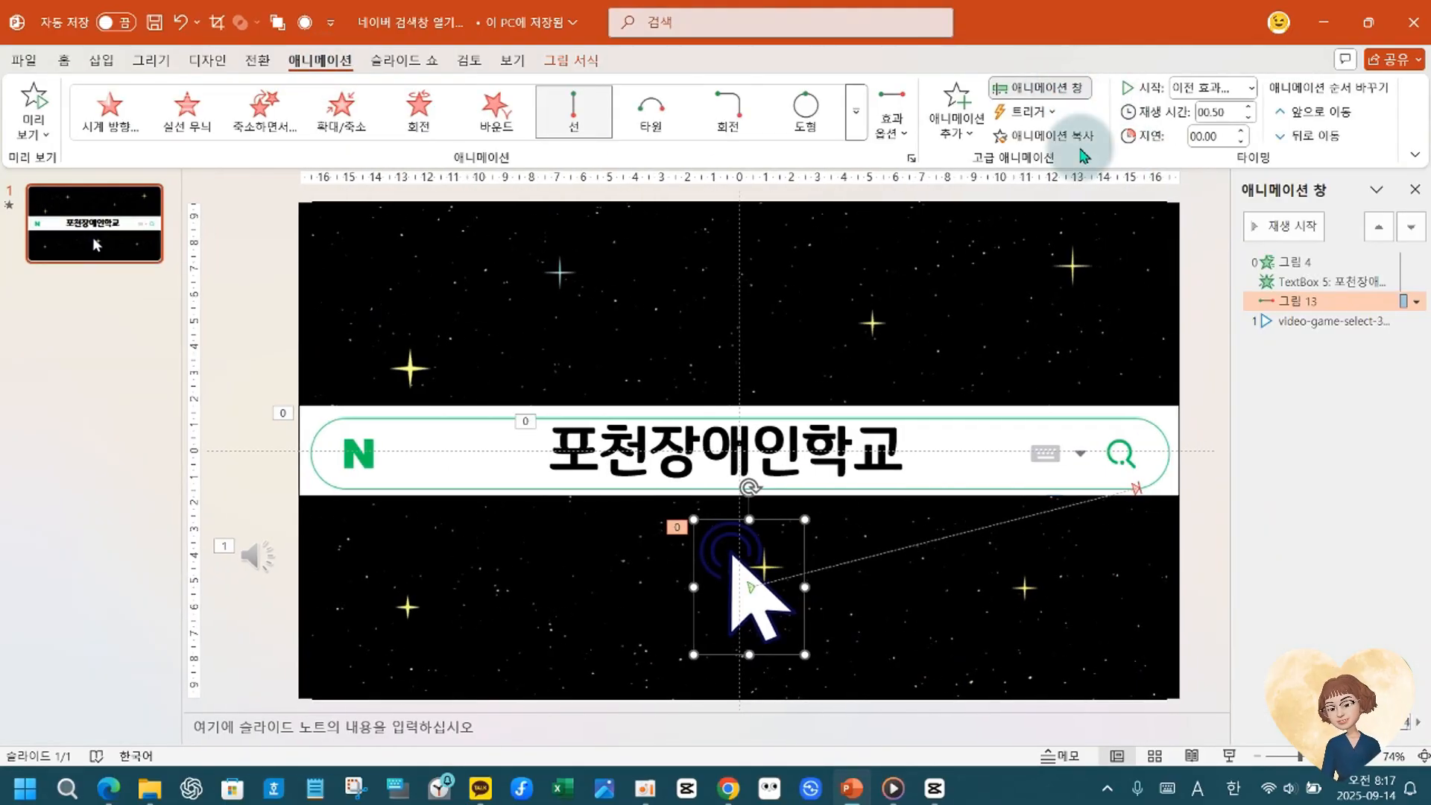
click(1310, 323)
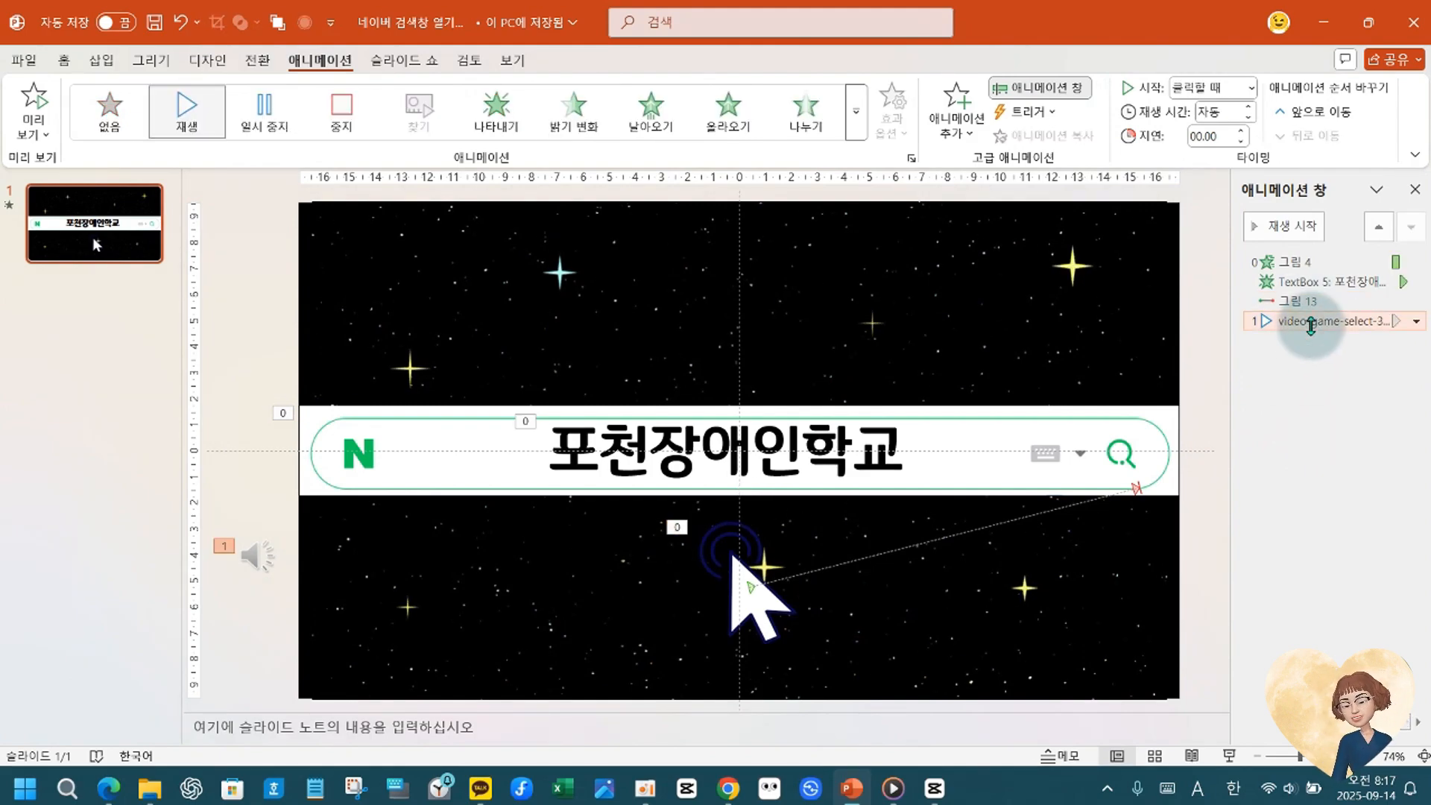
click(1251, 91)
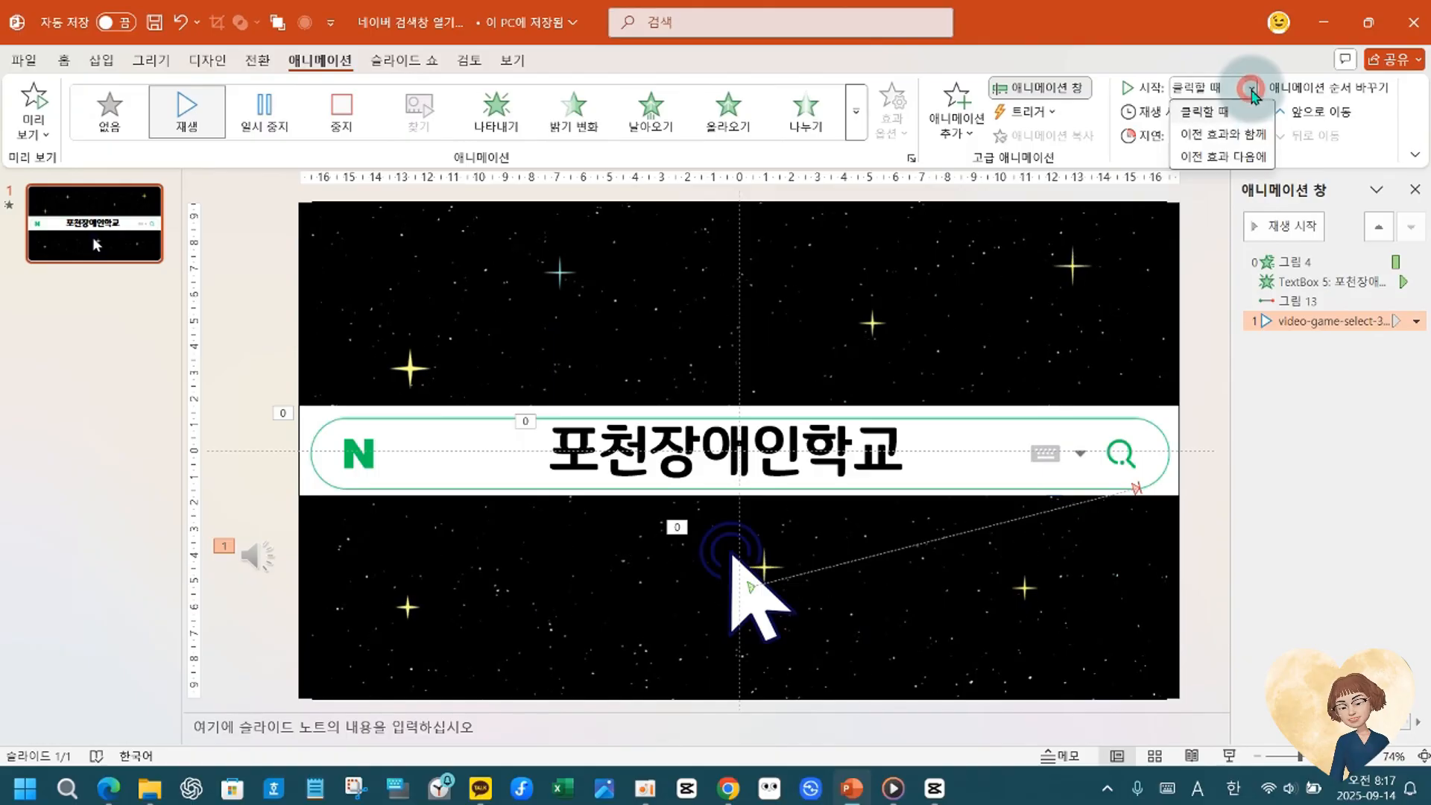
click(1250, 136)
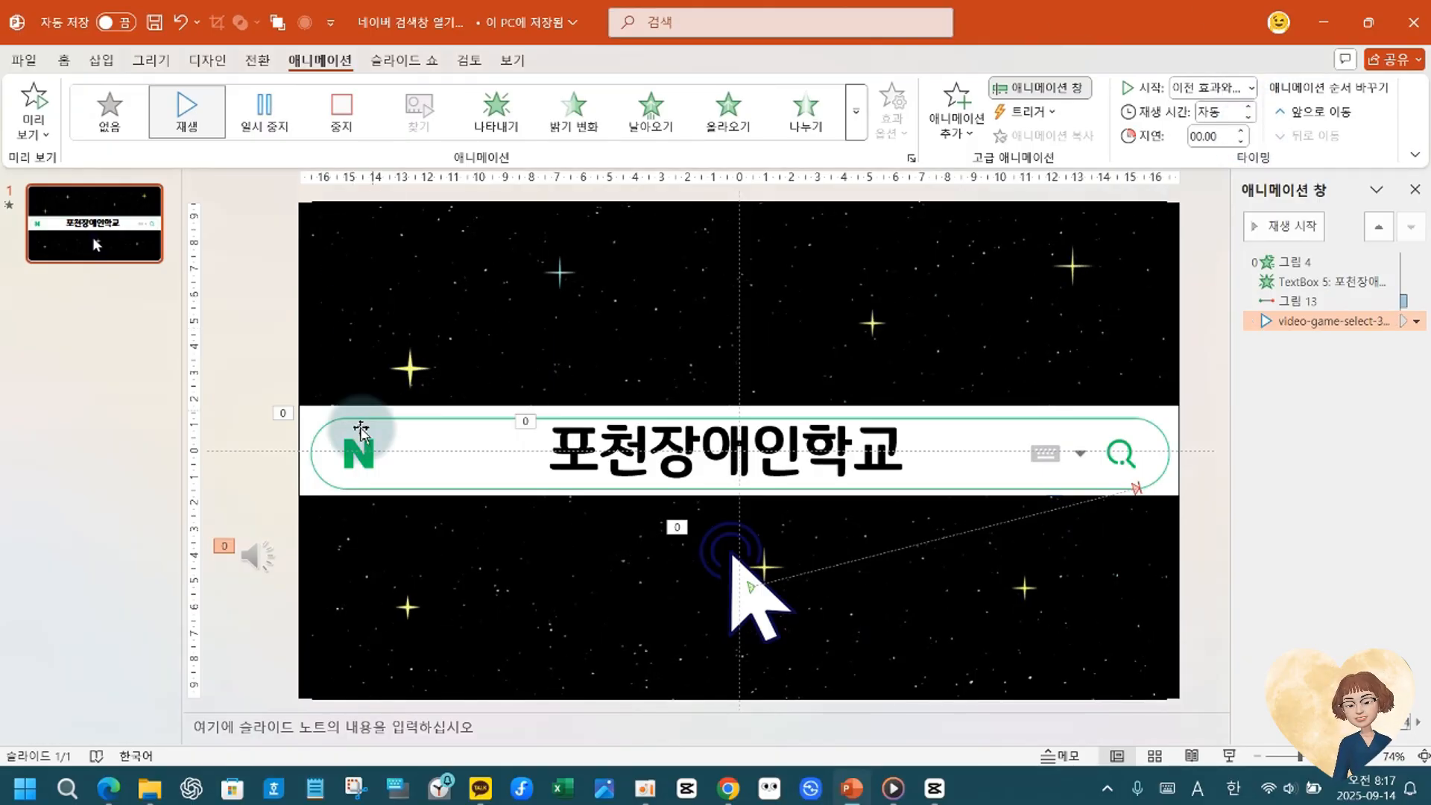
Set the video-game-select audio's delay to 0.25 seconds, previewing the slide's animations before and after the change.
click(37, 107)
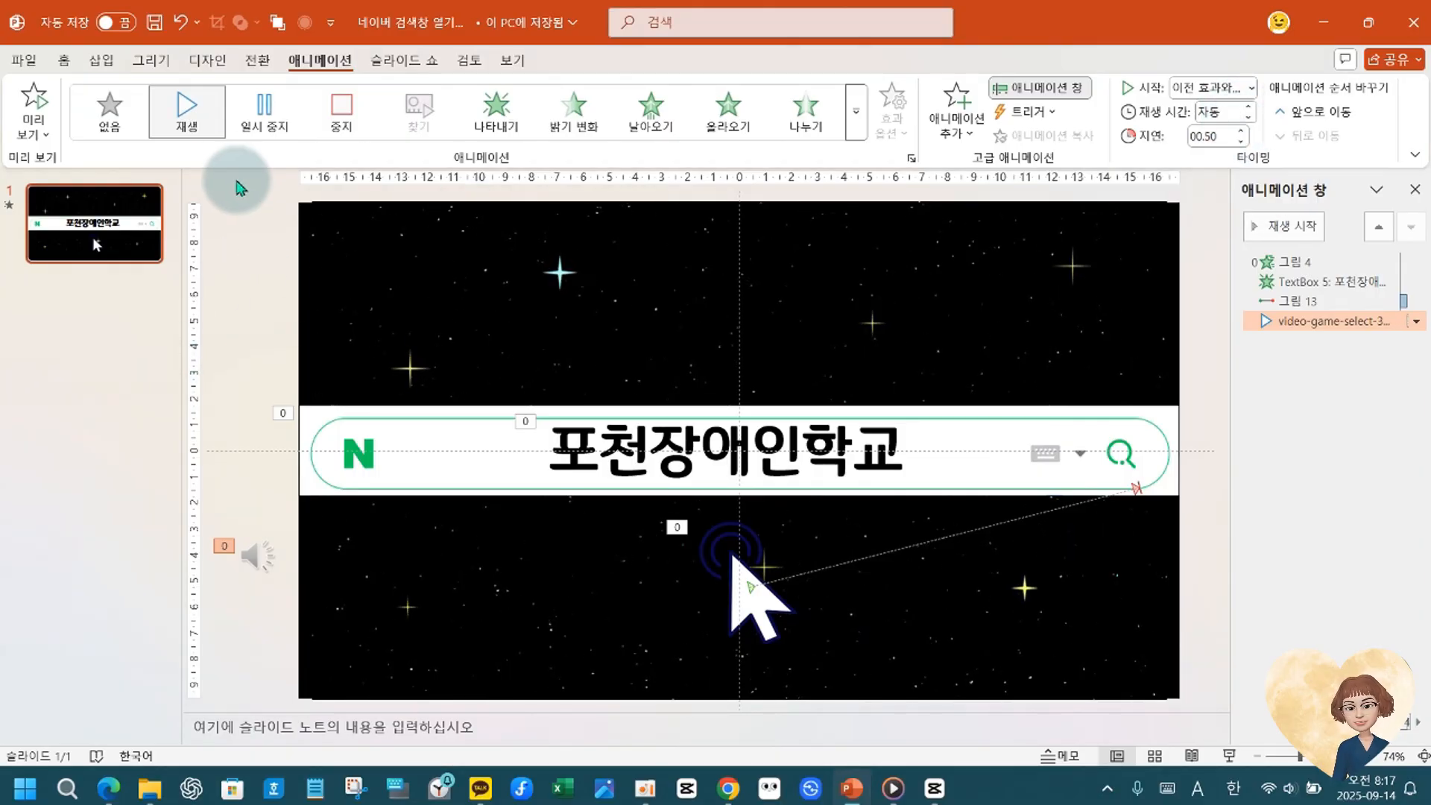
click(33, 97)
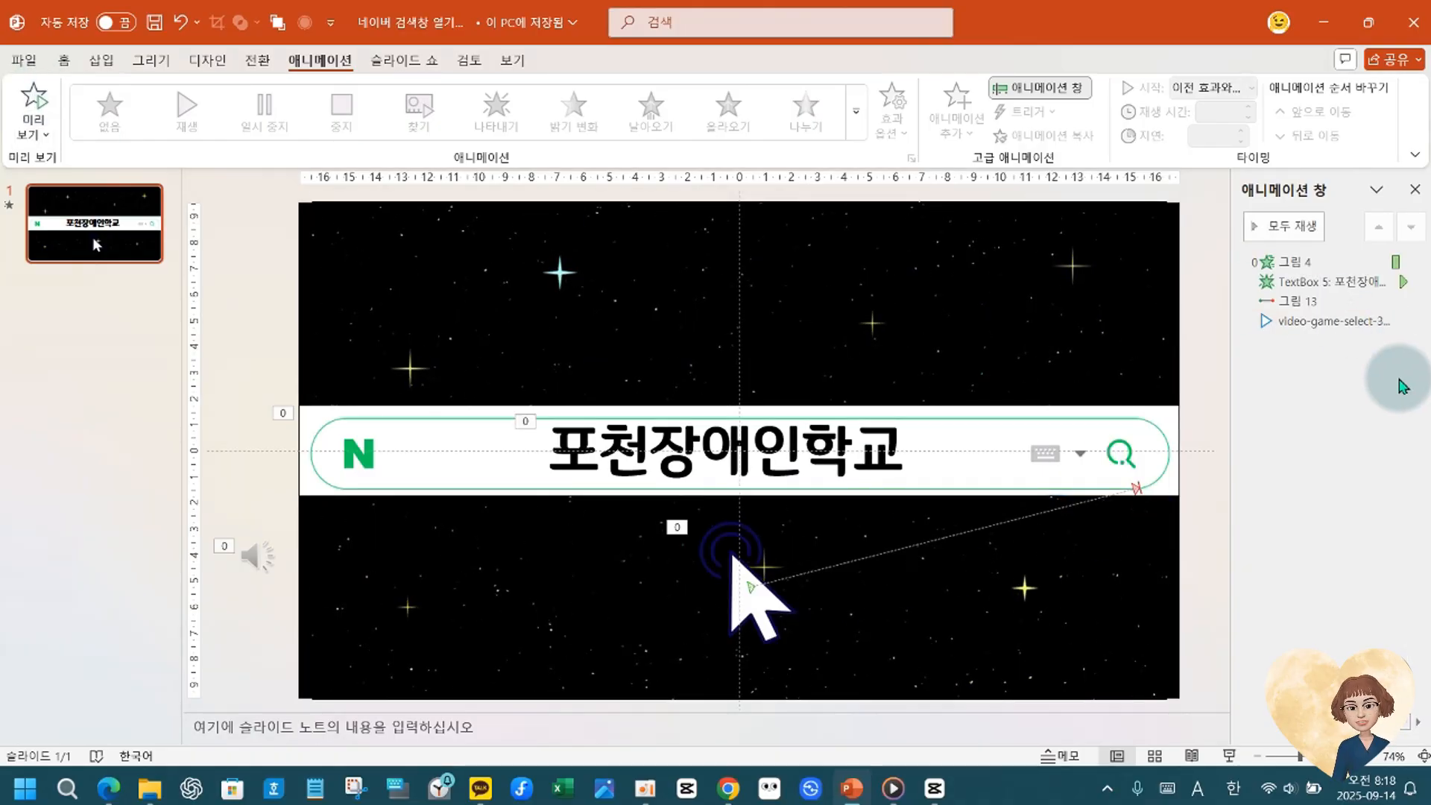
click(1345, 325)
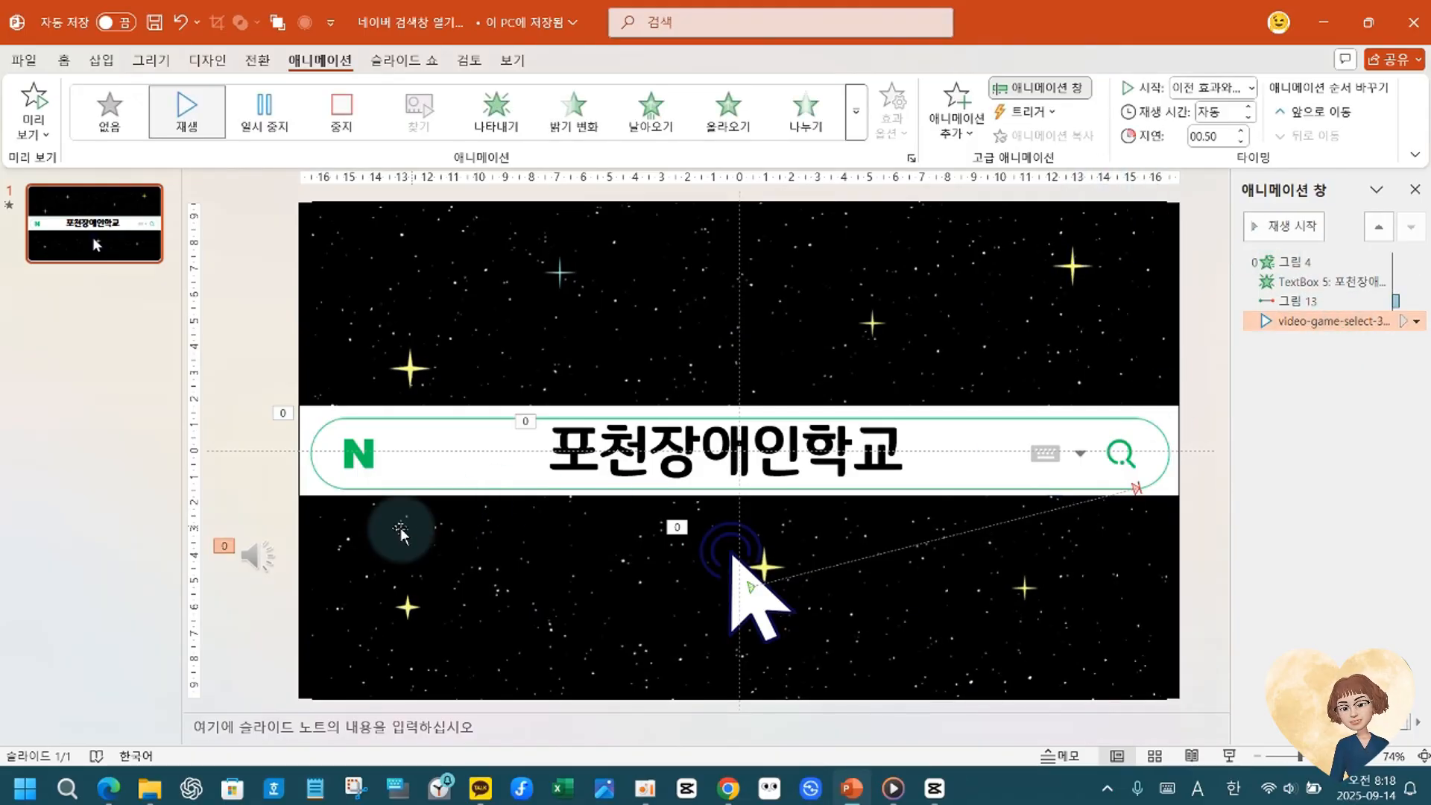
click(1250, 88)
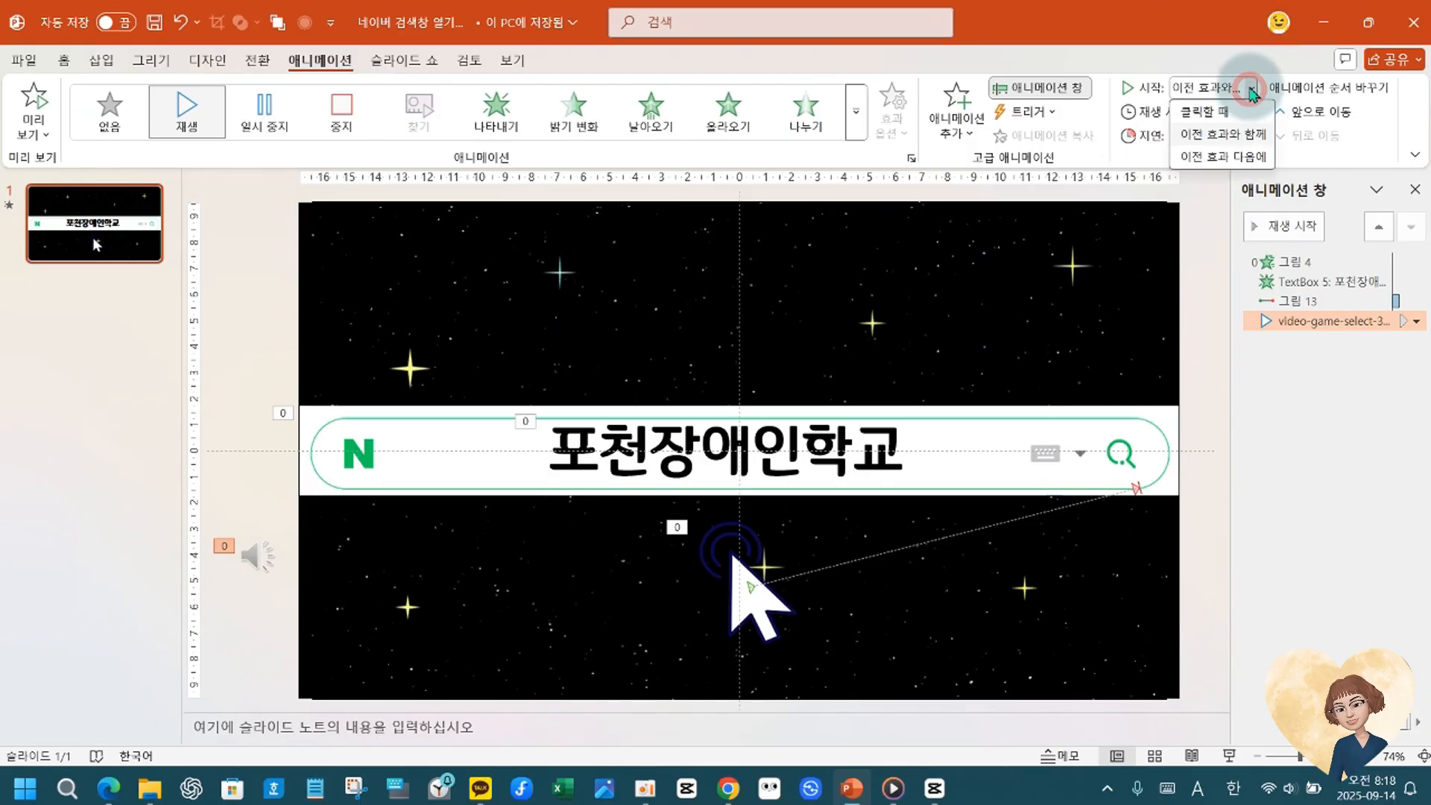
click(1240, 138)
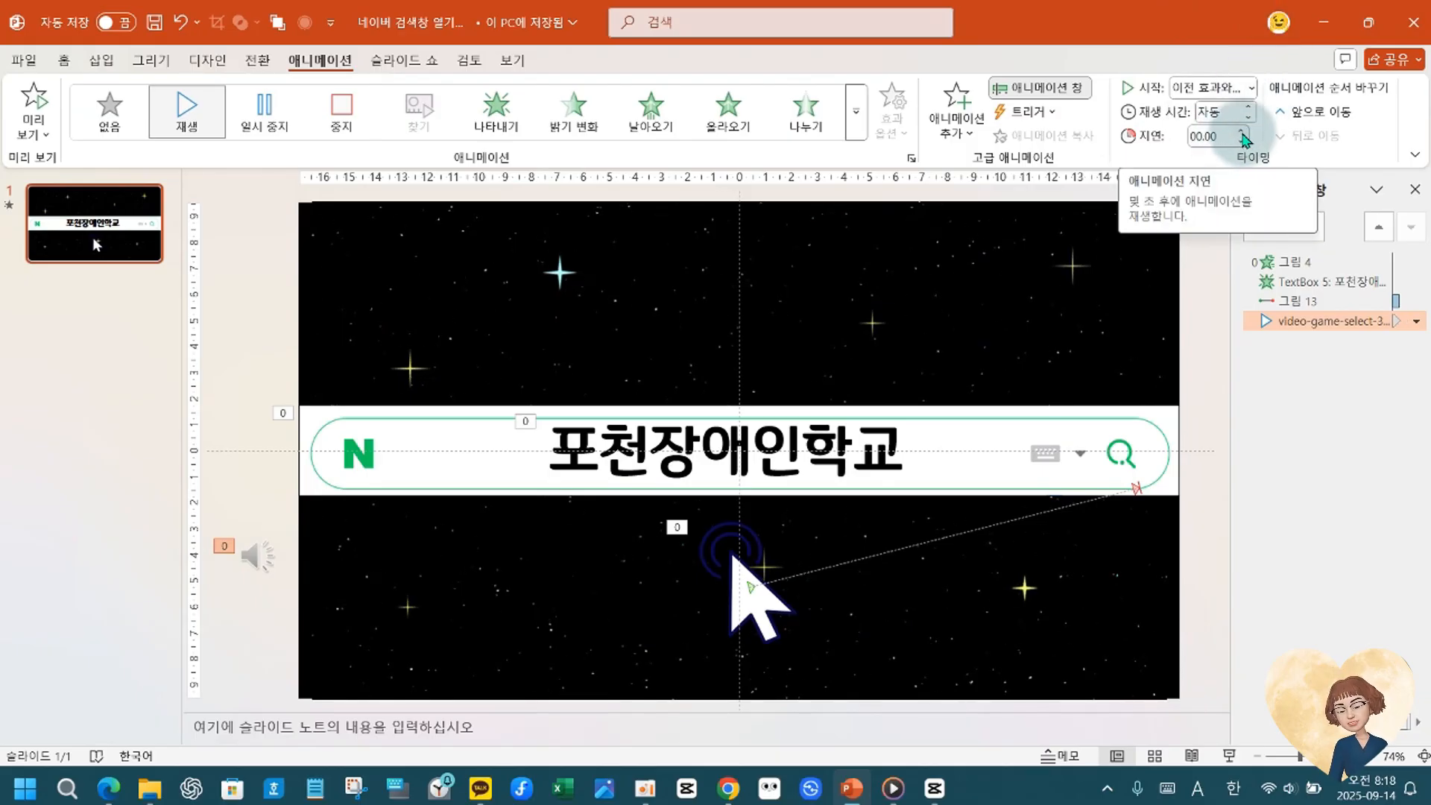
click(1241, 134)
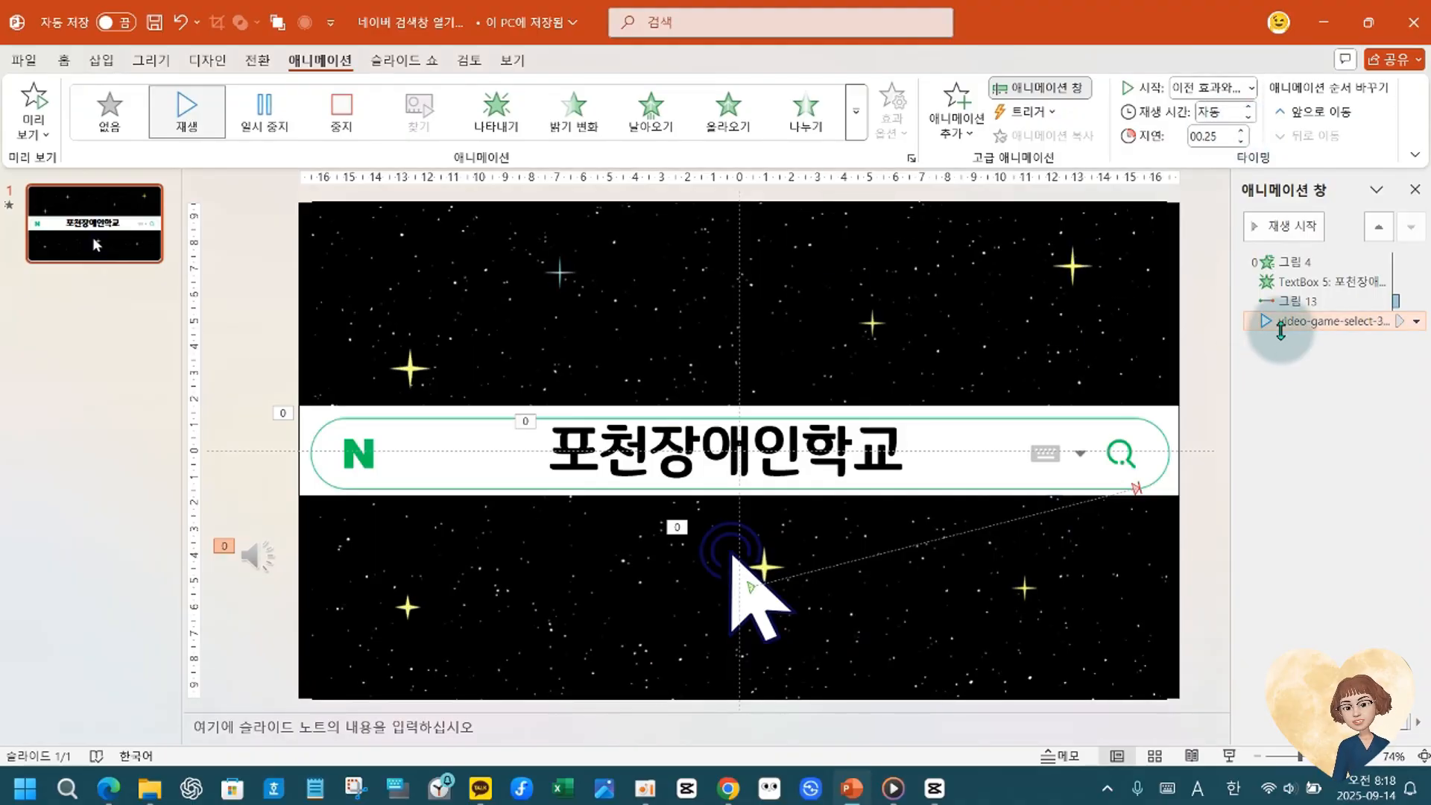
click(33, 104)
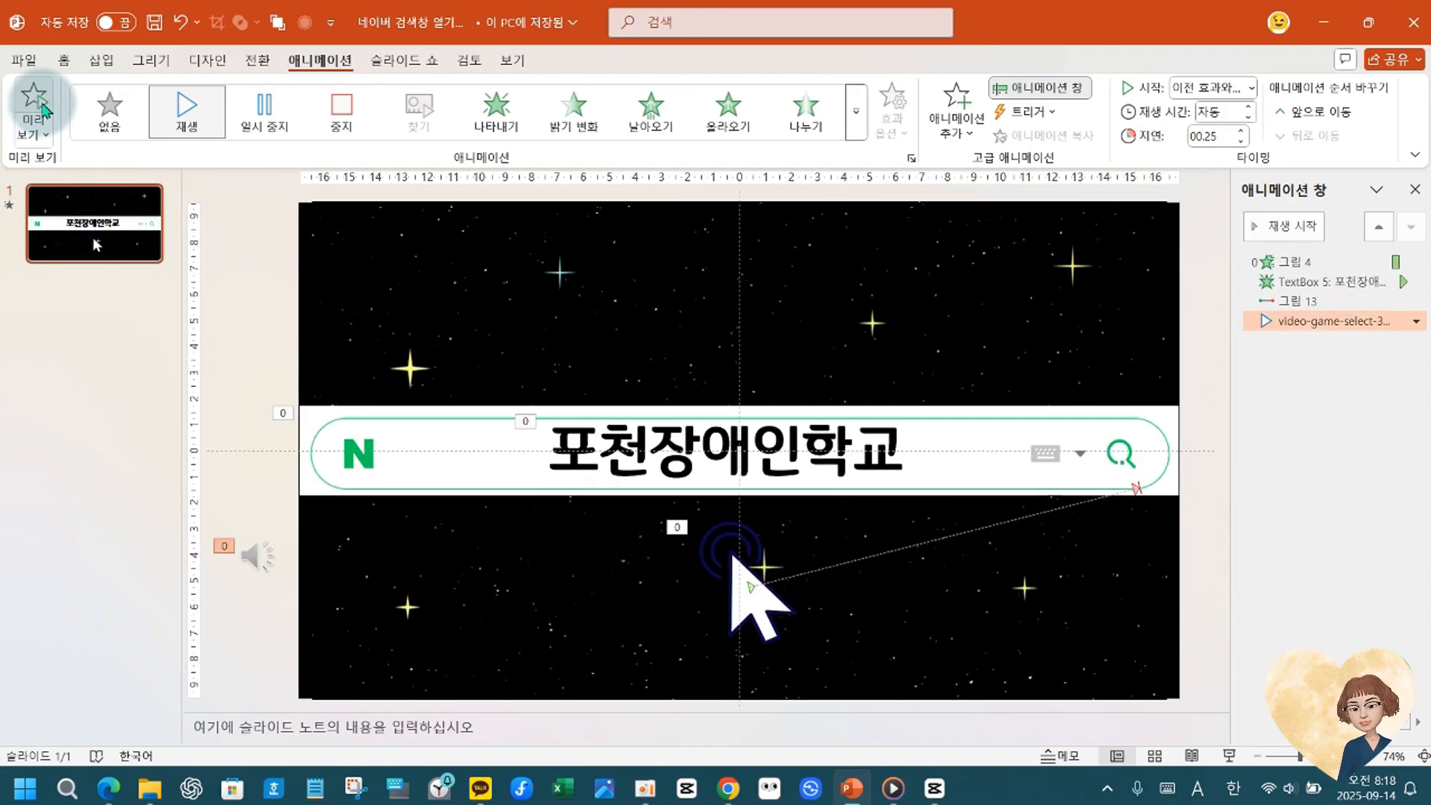
click(1358, 383)
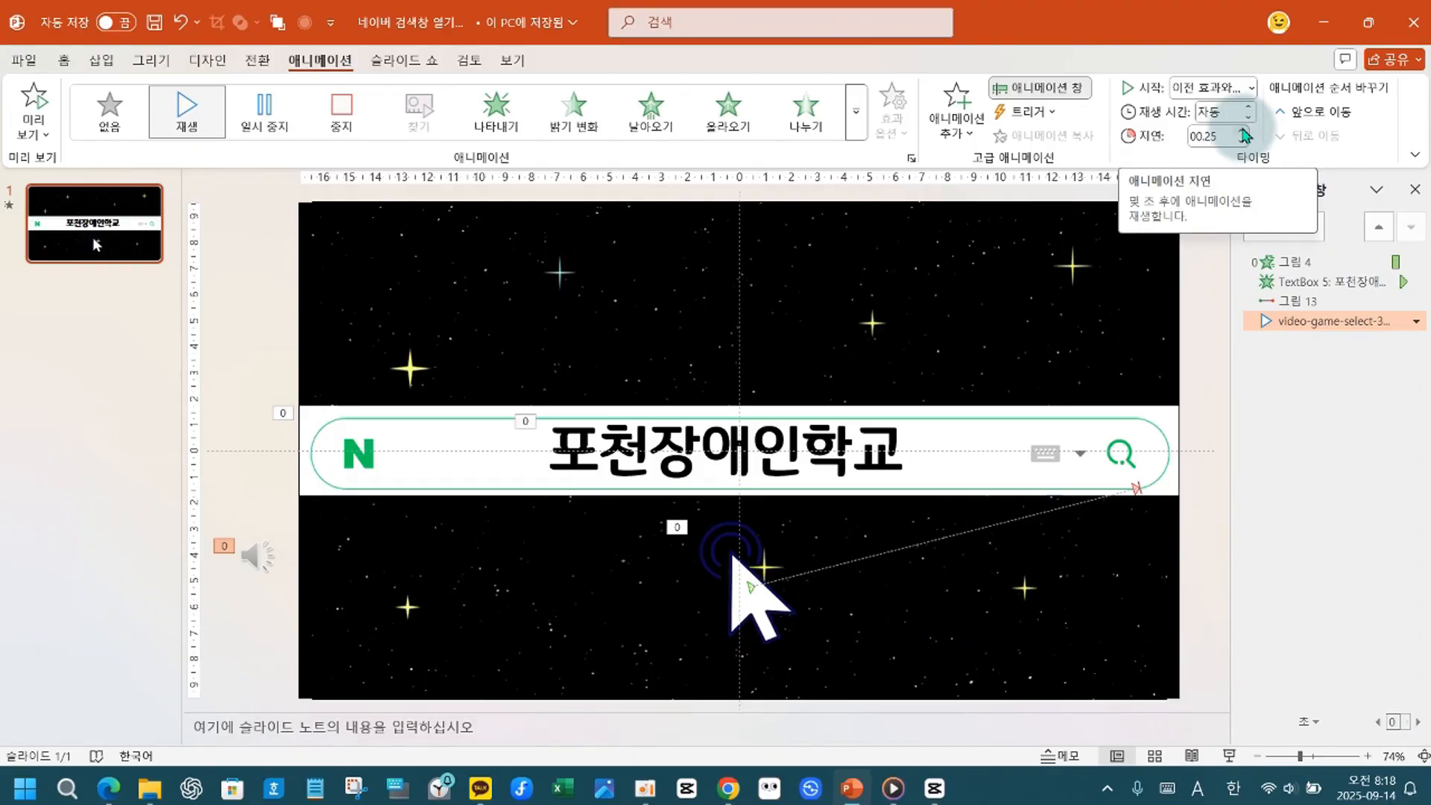
click(231, 276)
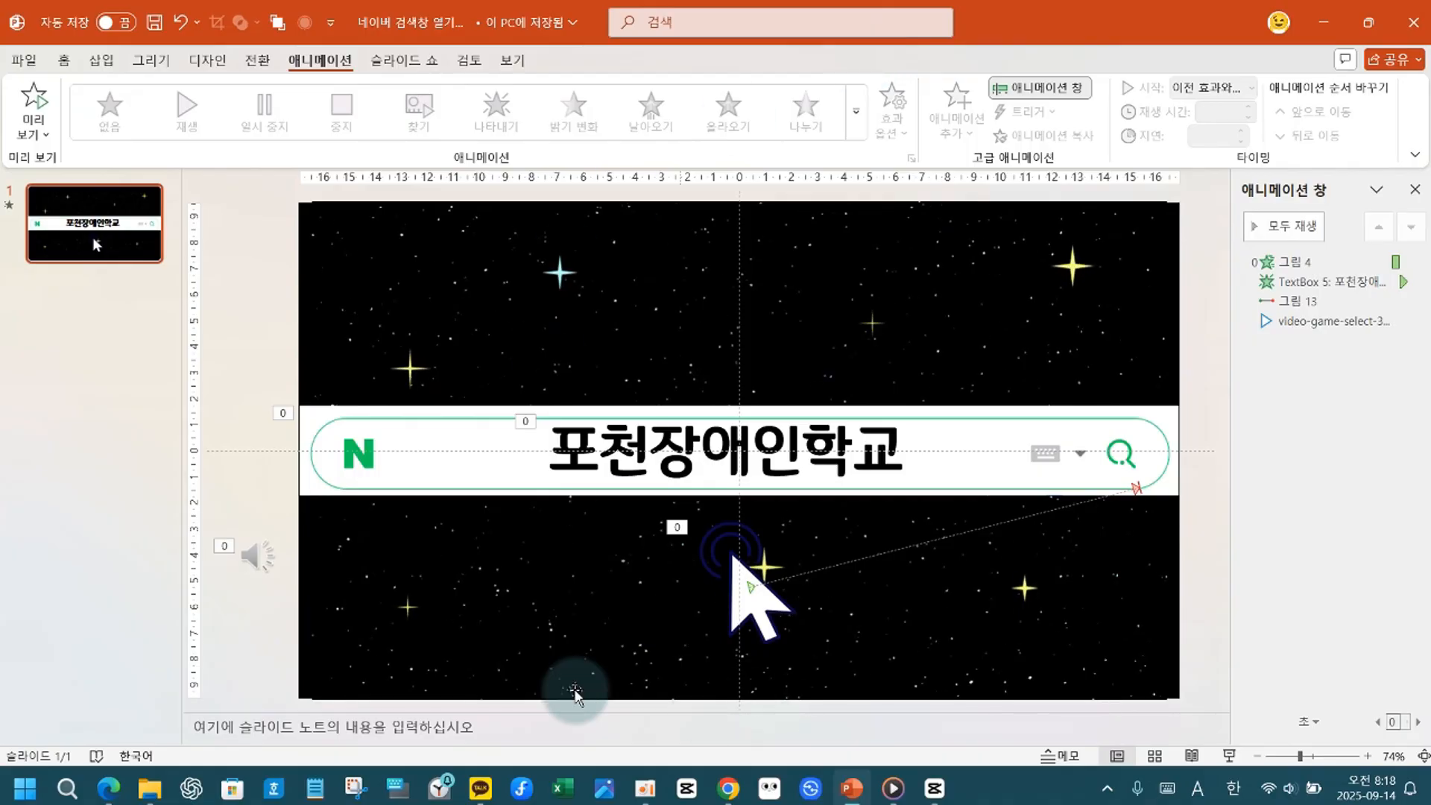
click(257, 555)
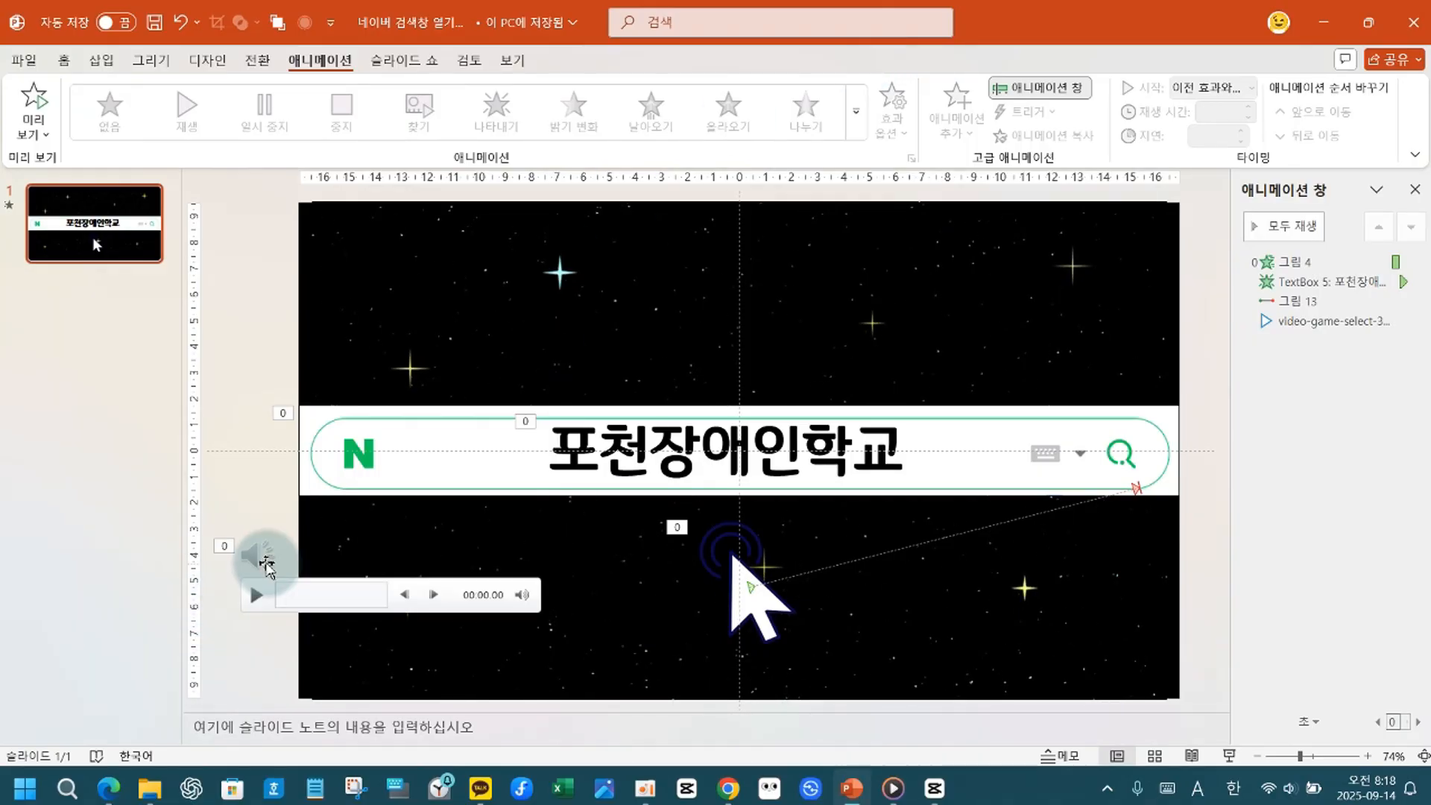
click(236, 432)
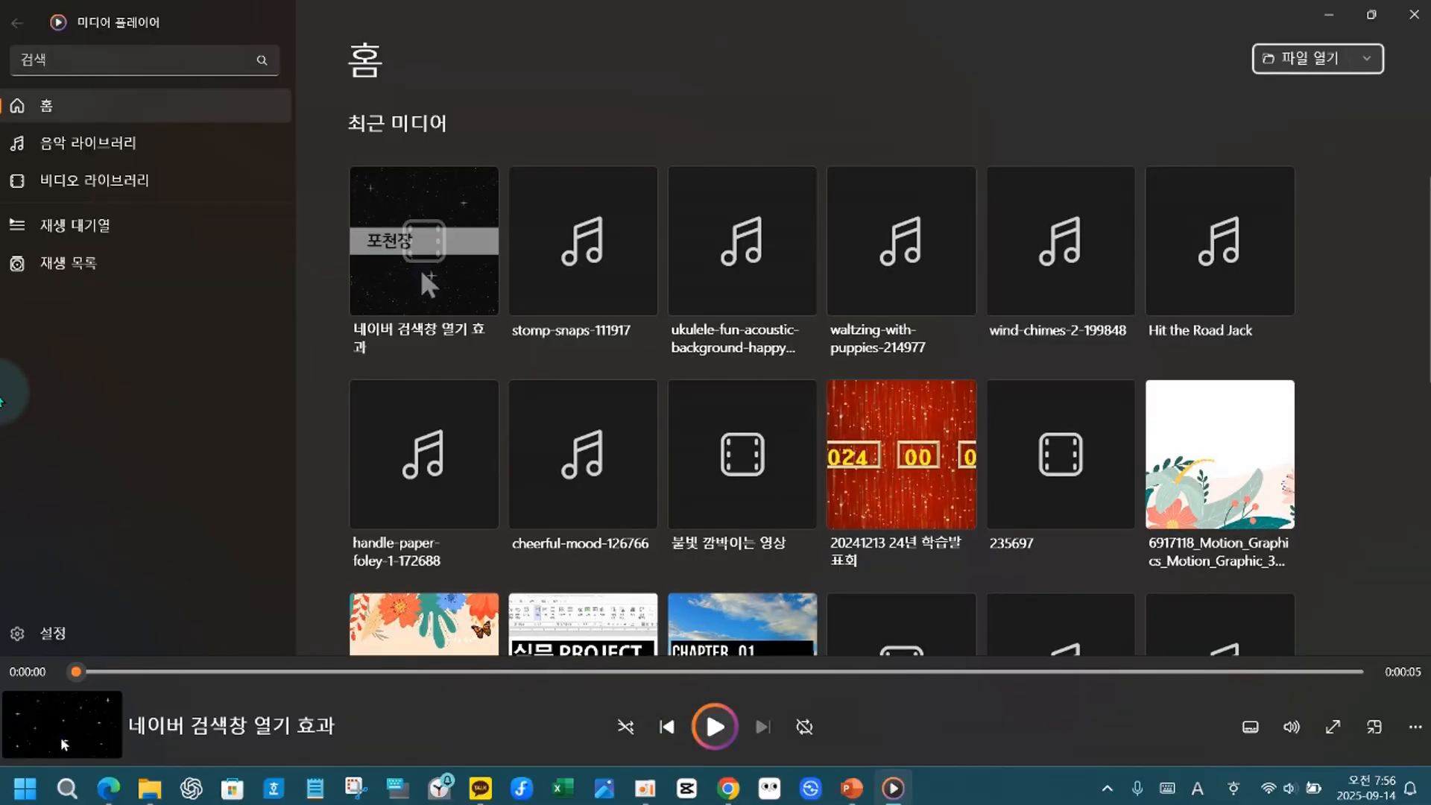
Switch from Media Player back to the PowerPoint presentation.
click(851, 788)
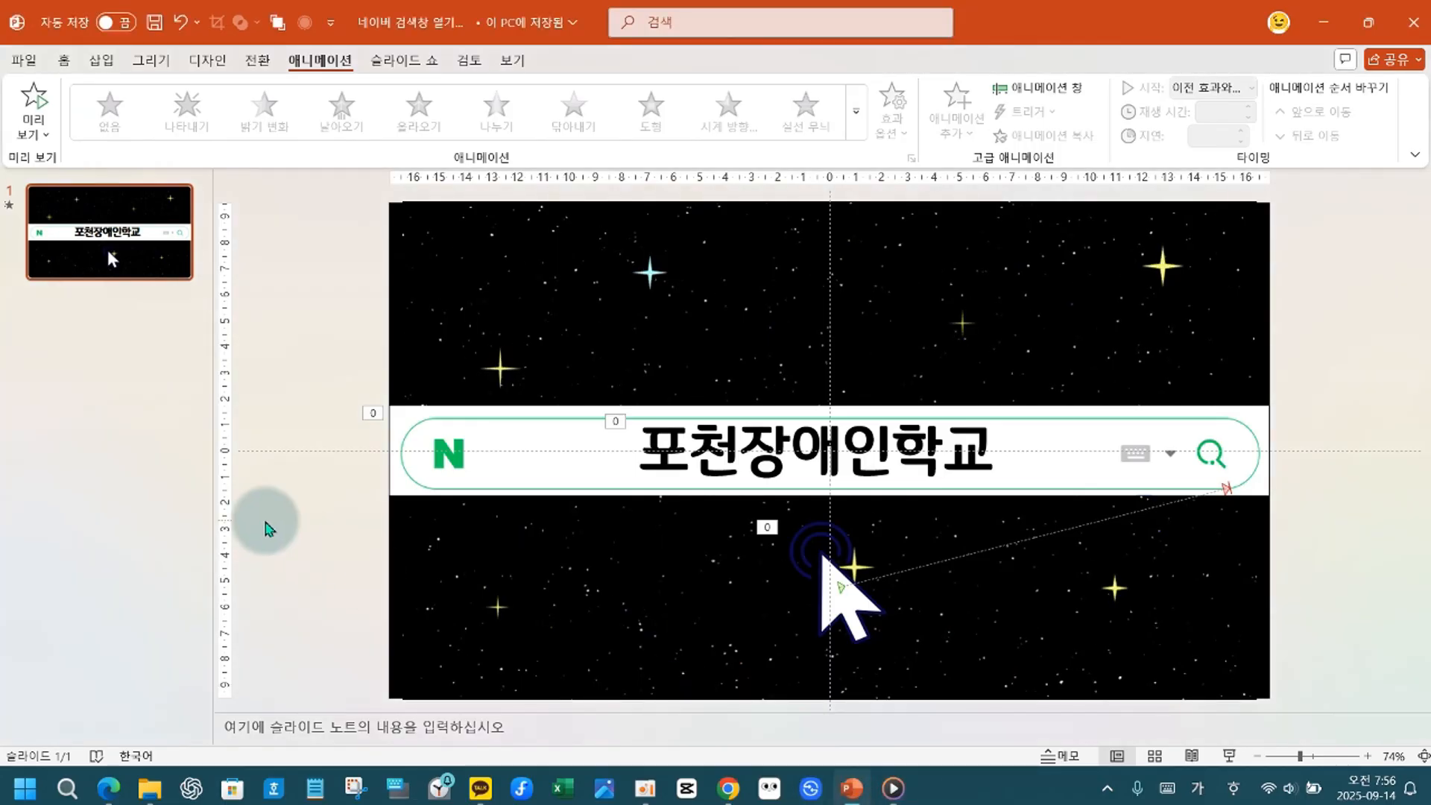